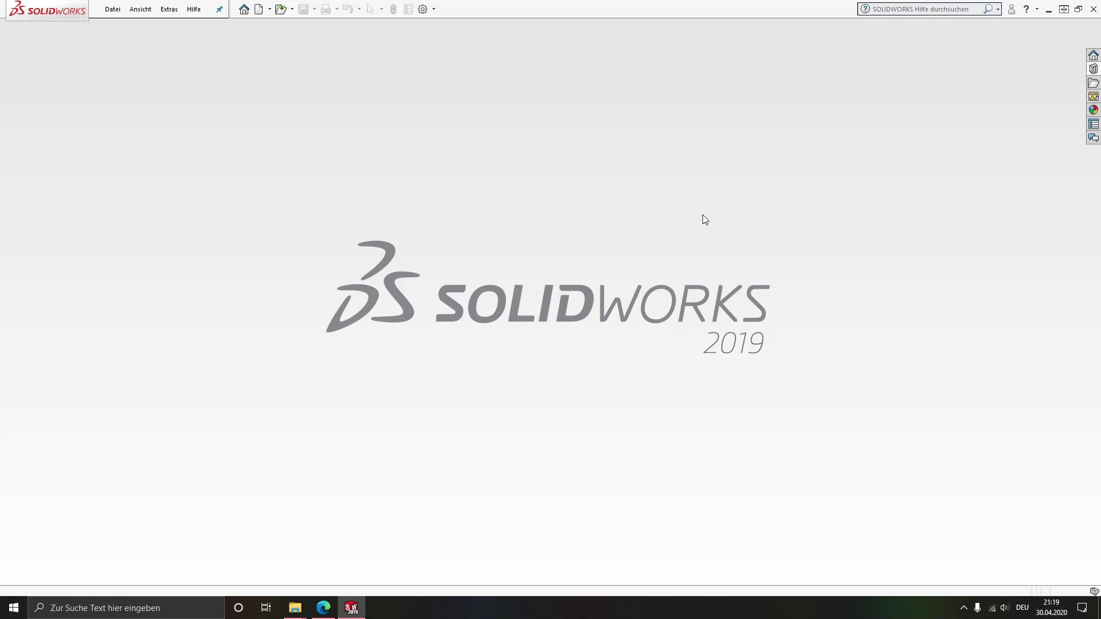
# Step: Create a new blank Teil (part) document, Teil2
pyautogui.click(259, 10)
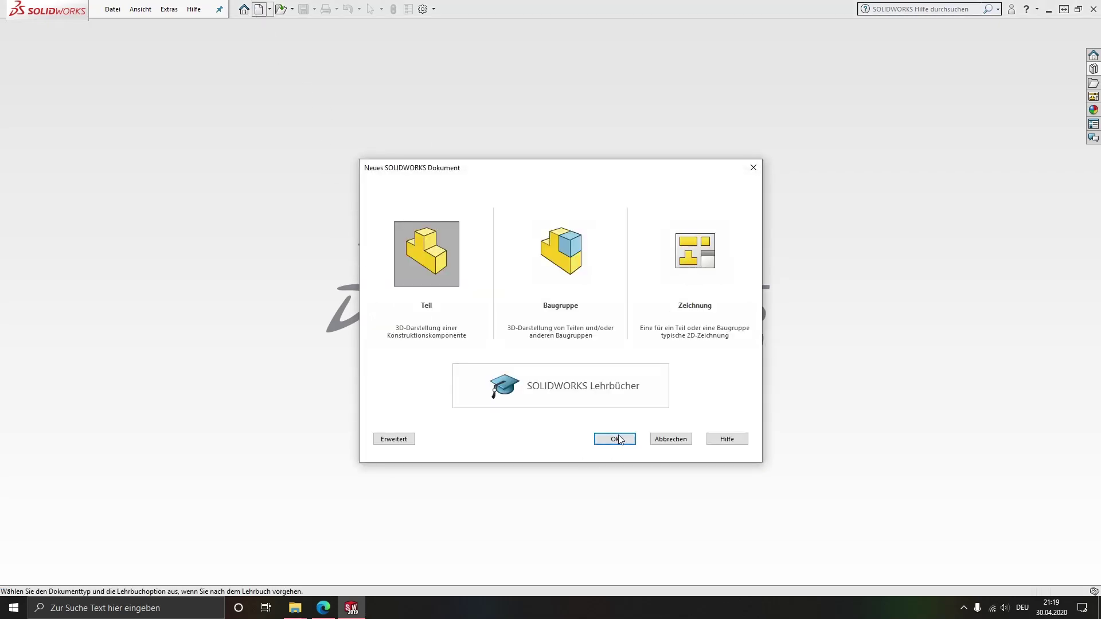
pyautogui.click(619, 439)
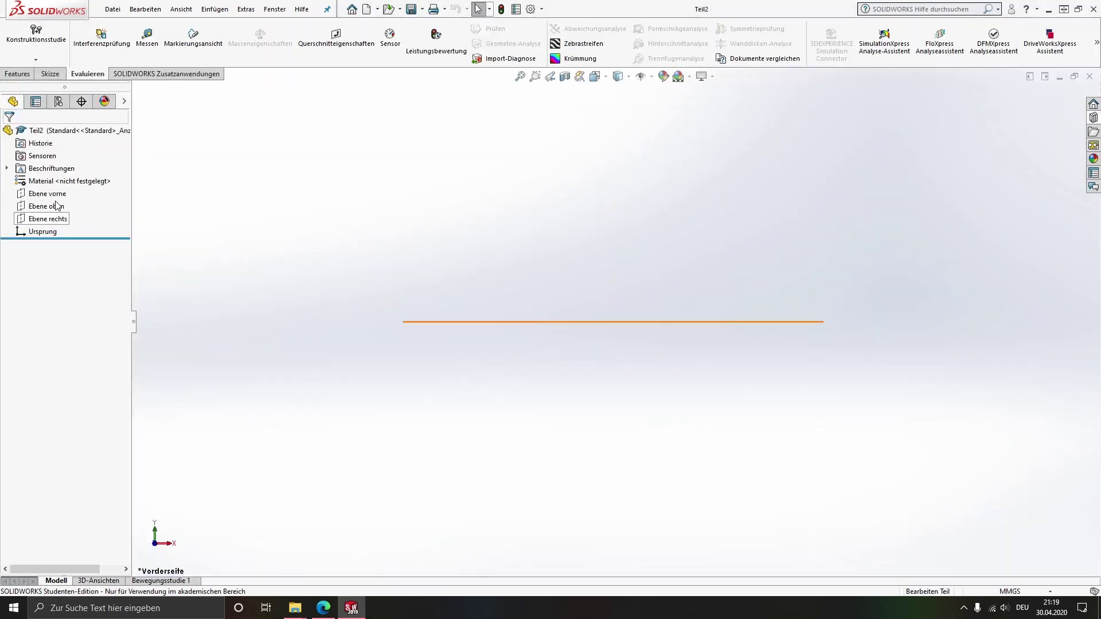
# Step: Start a sketch on Ebene vorne and draw the inner centre-point arc around the origin, open at the top
pyautogui.click(47, 194)
pyautogui.click(60, 174)
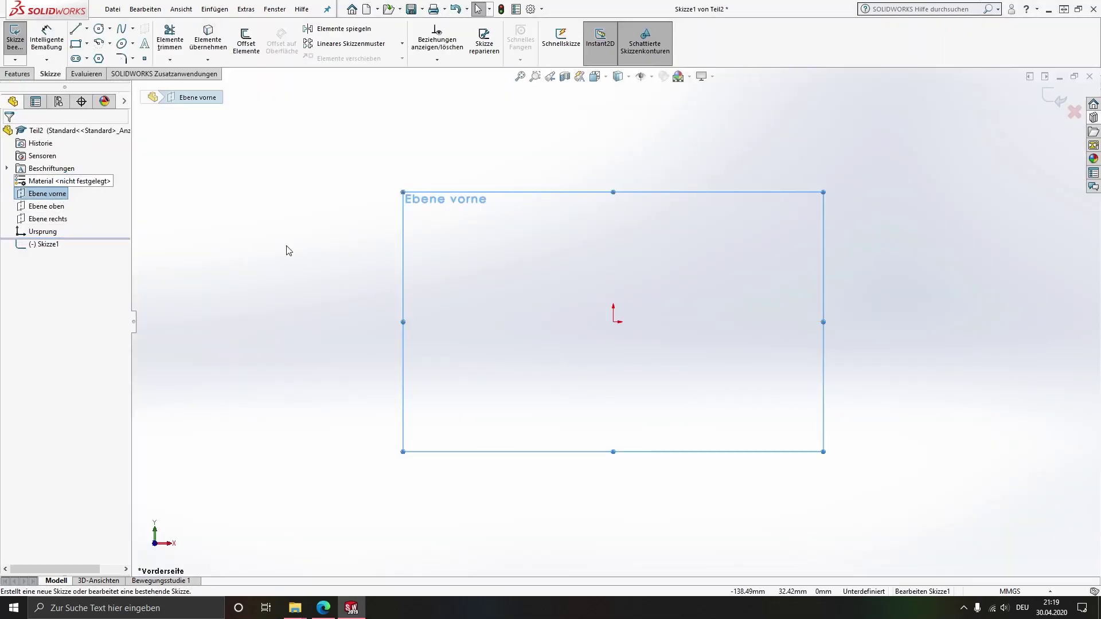
pyautogui.click(97, 44)
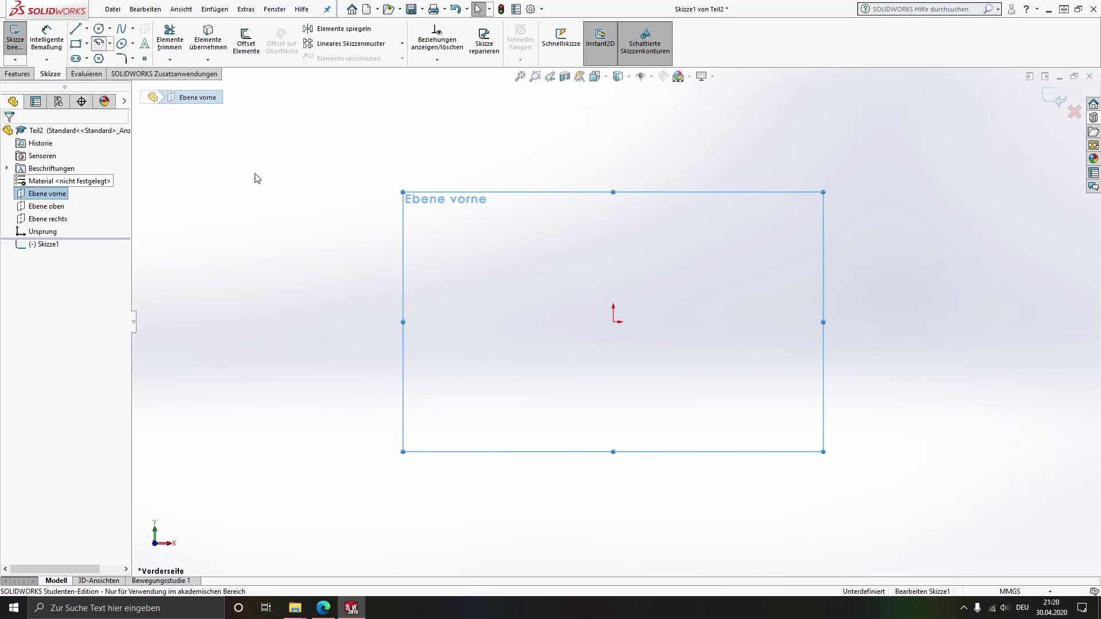
pyautogui.click(614, 323)
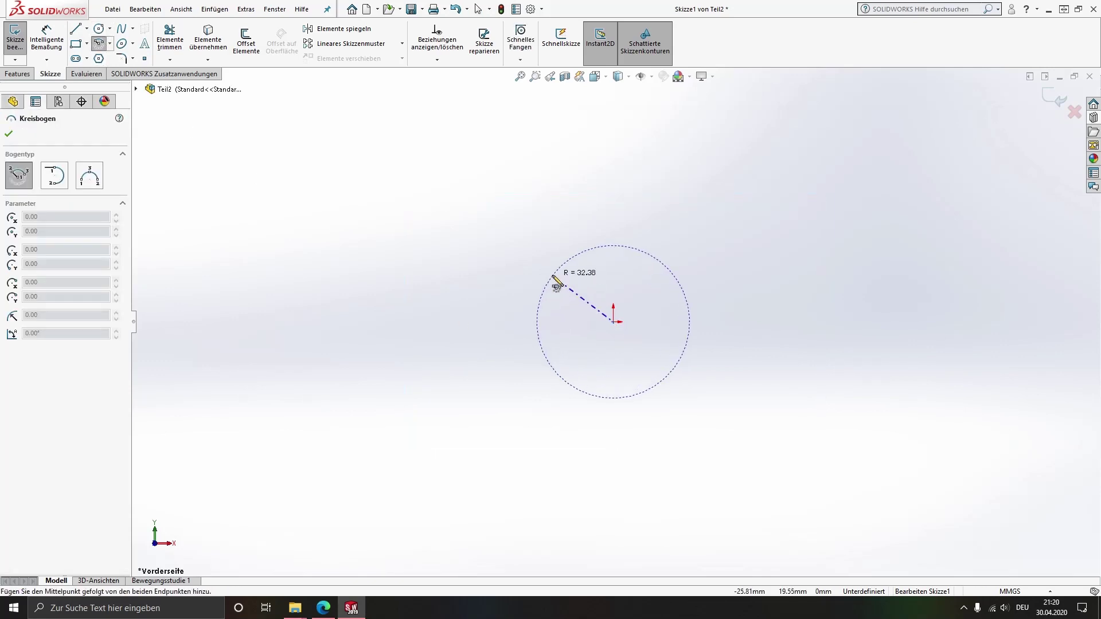
pyautogui.click(544, 258)
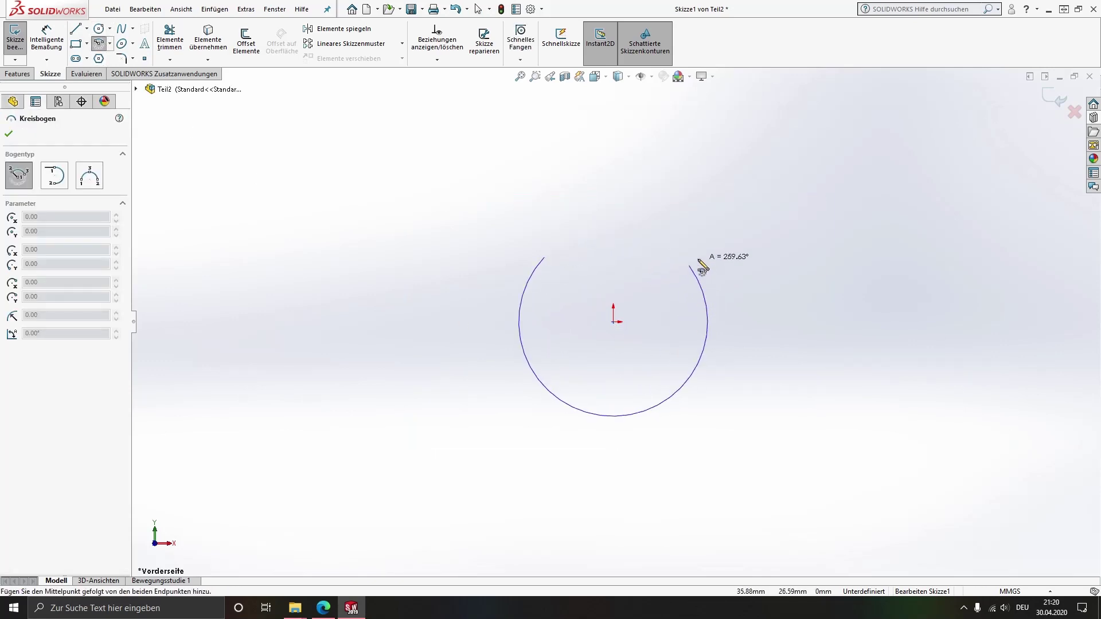
pyautogui.click(678, 253)
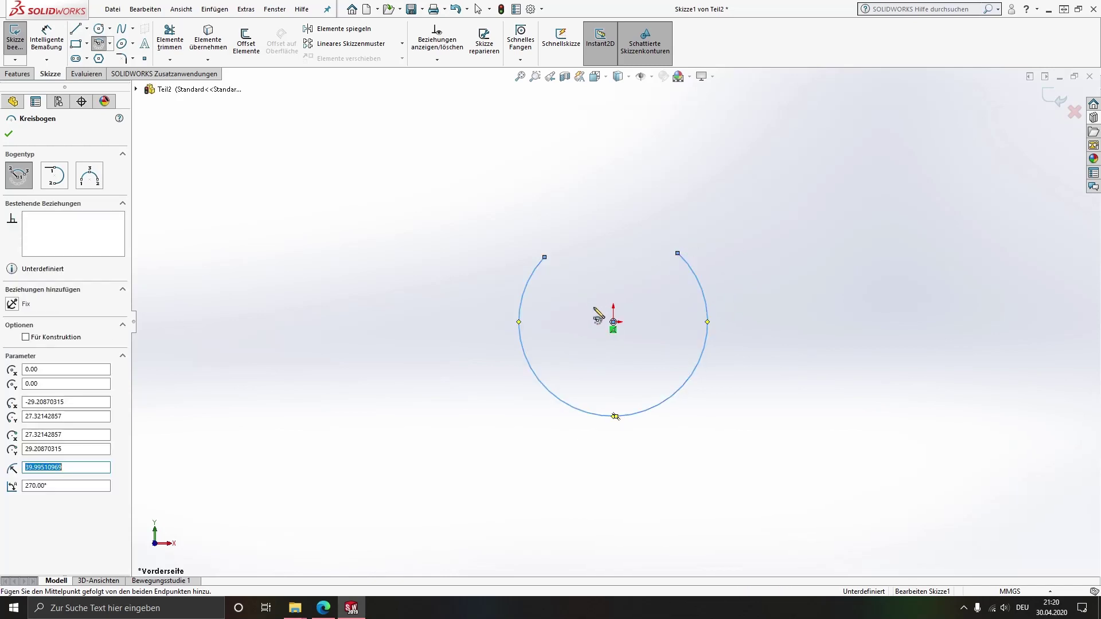
# Step: Draw the outer concentric arc around the origin, leaving the same gap at the top
pyautogui.click(614, 322)
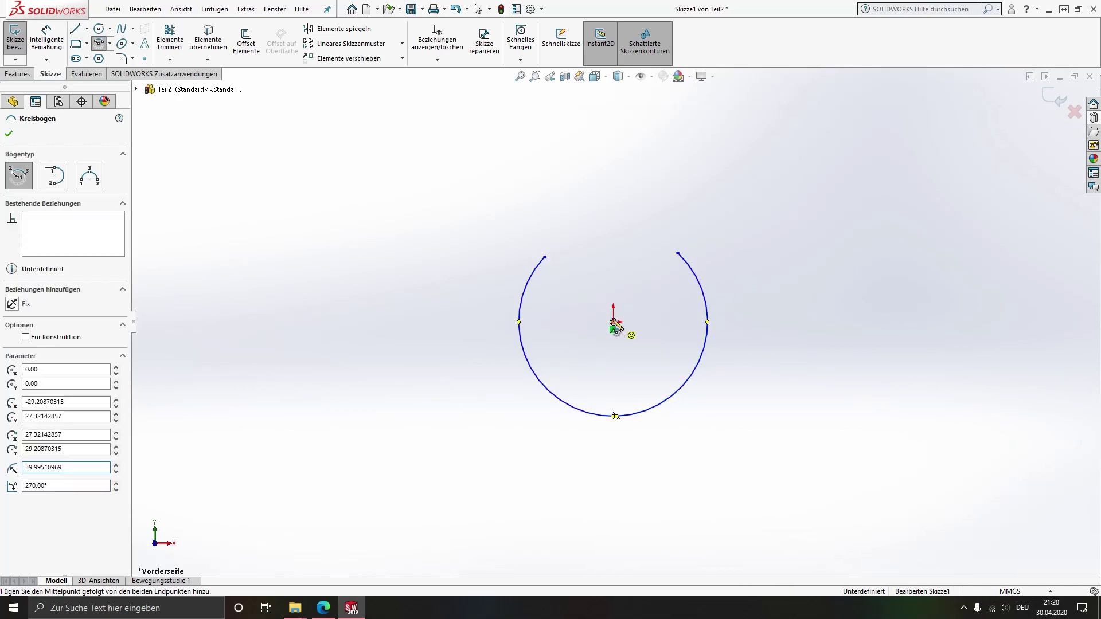
pyautogui.click(534, 249)
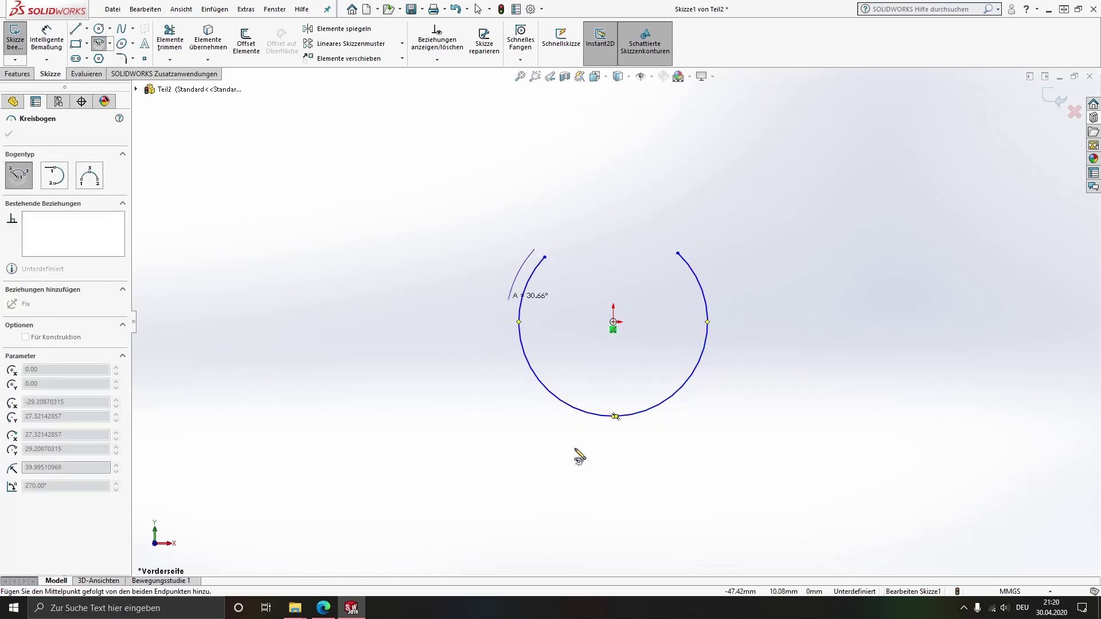
pyautogui.click(698, 244)
pyautogui.press('Escape')
pyautogui.scroll(-1, 766, 270)
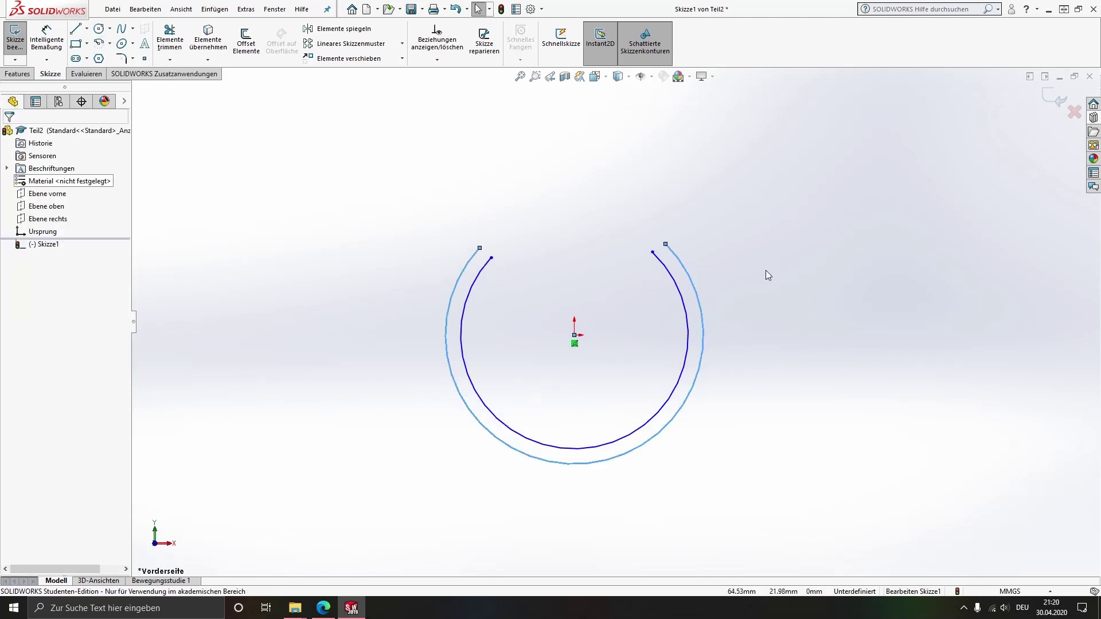
pyautogui.scroll(-1, 766, 270)
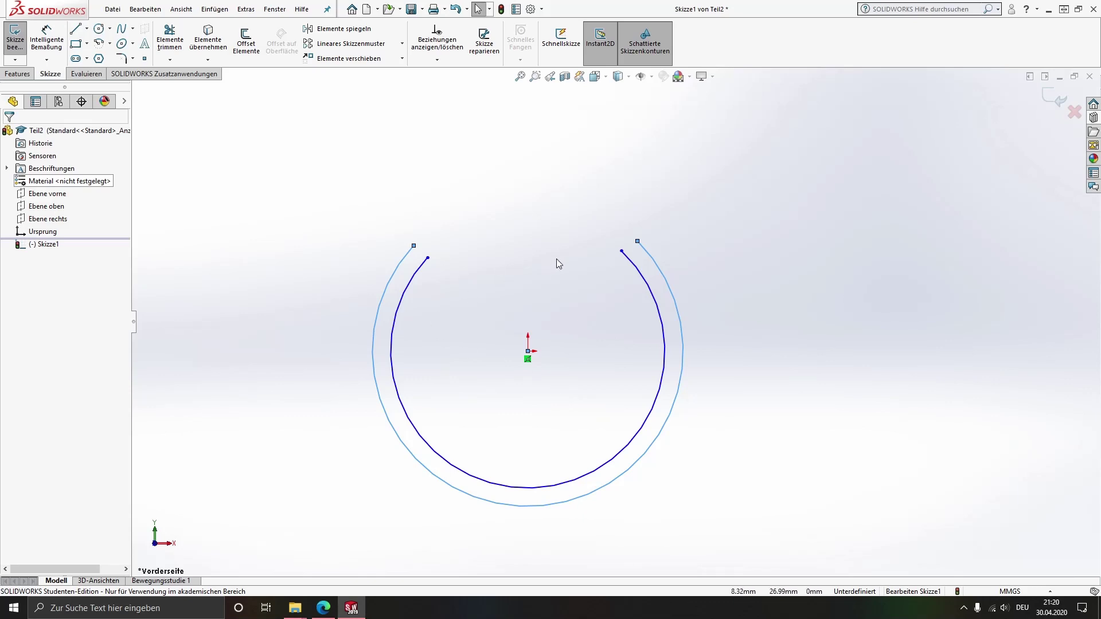
# Step: Draw a tangent arc from the ring's right end to form the outer curl arc
pyautogui.press('l')
pyautogui.click(638, 242)
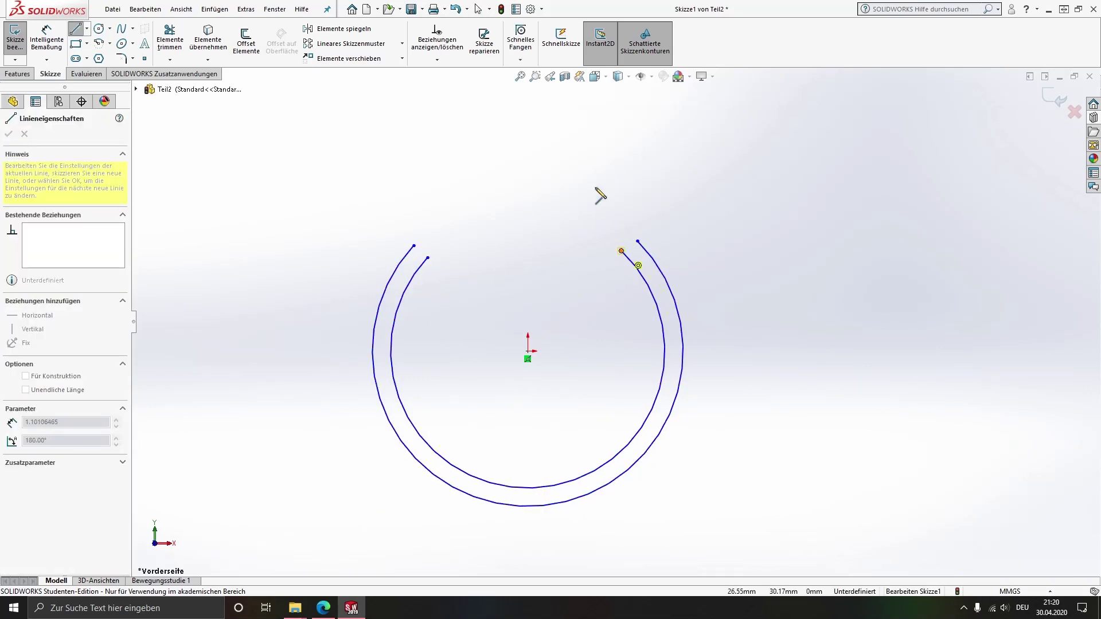
pyautogui.press('a')
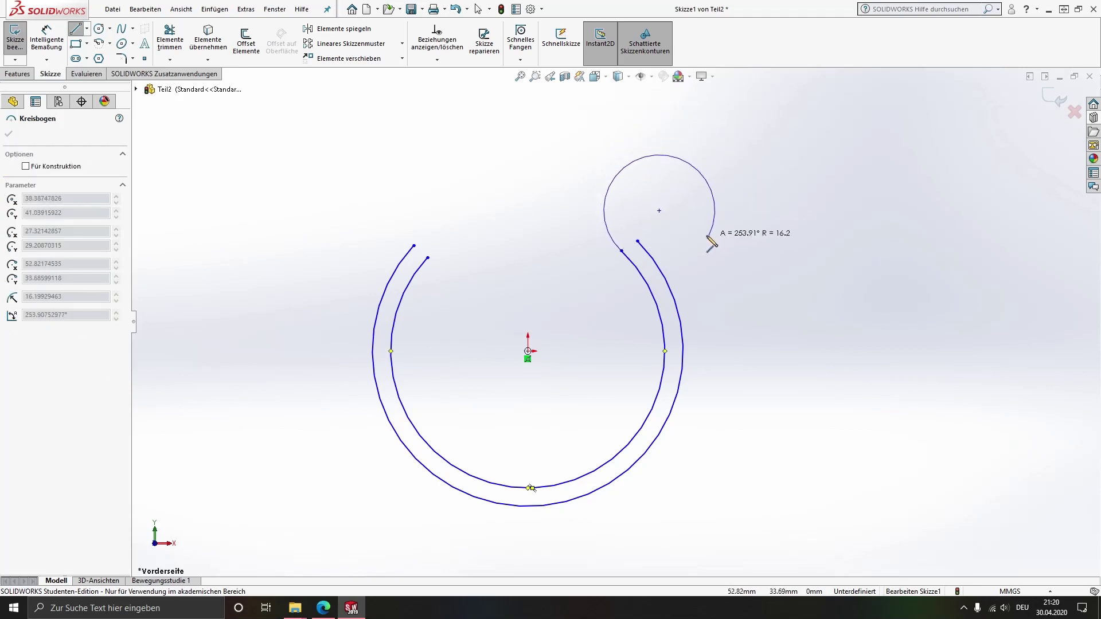
pyautogui.click(743, 208)
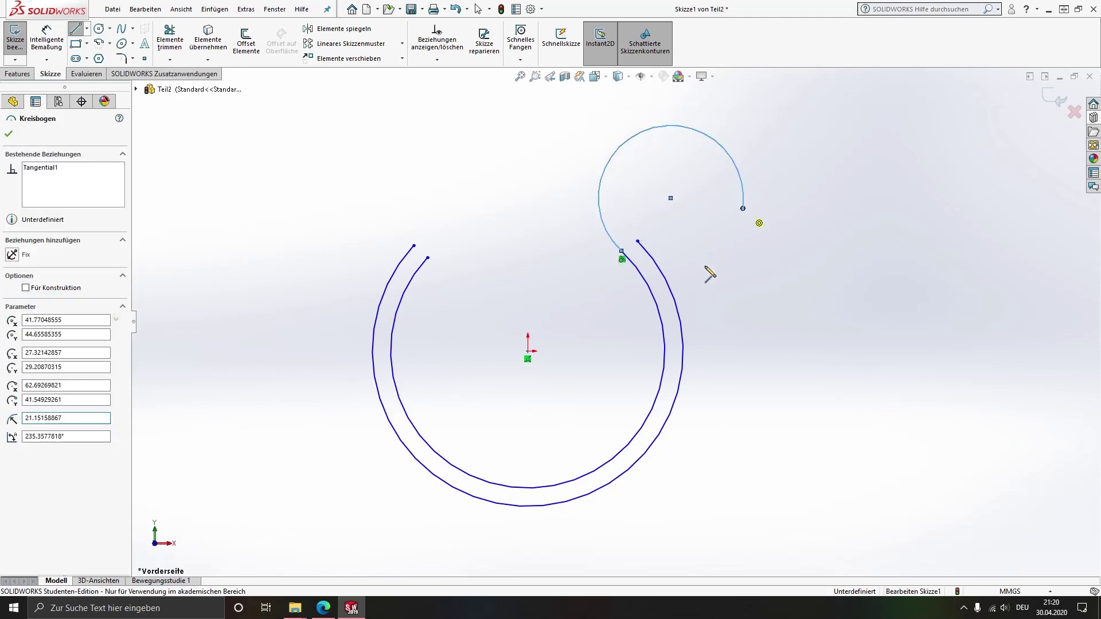
pyautogui.press('Escape')
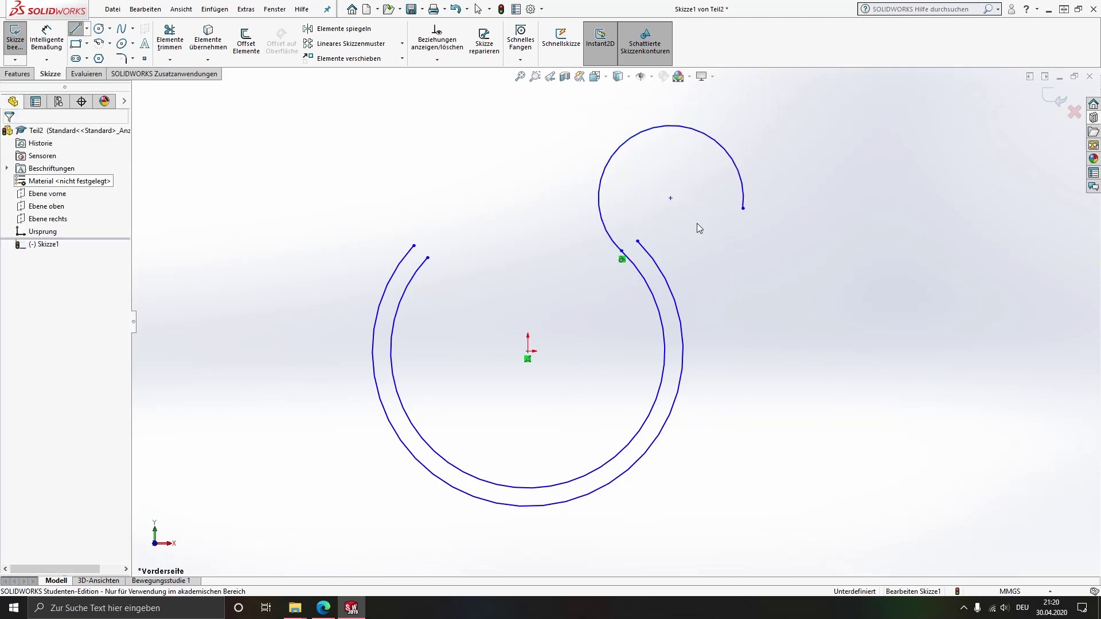
# Step: Draw the inner curl arc from the other ring end and close the curl with a short line
pyautogui.press('l')
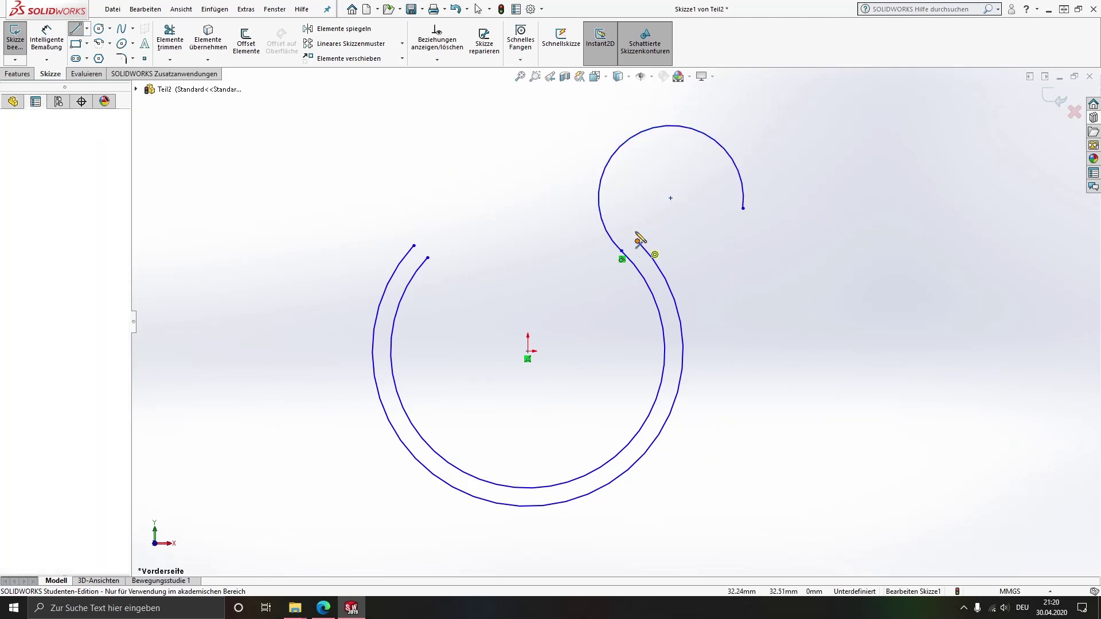
pyautogui.click(638, 241)
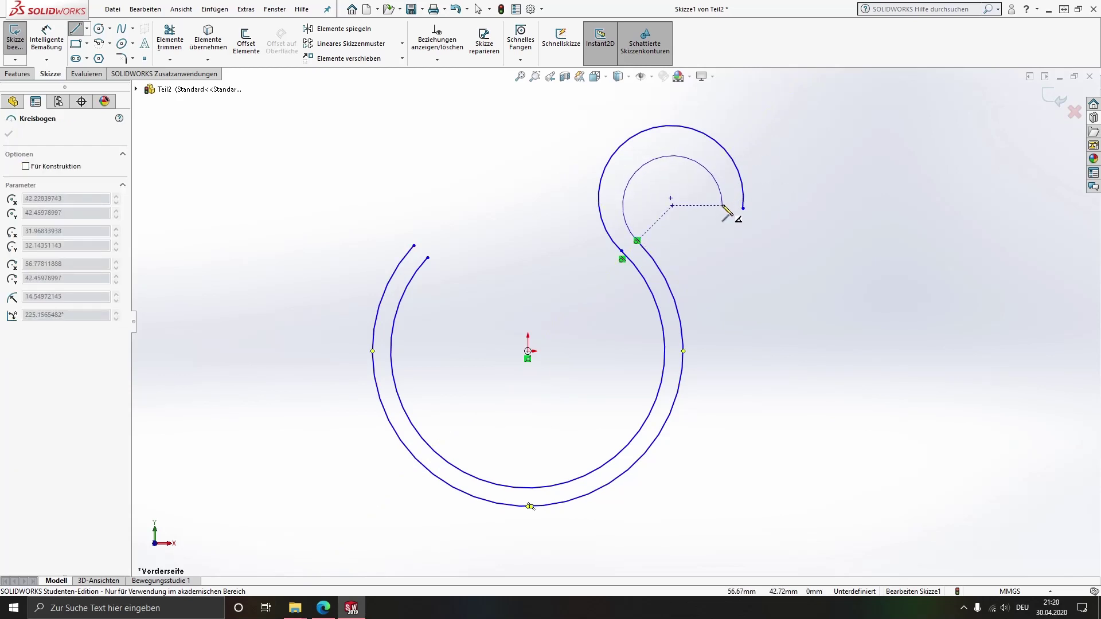
pyautogui.click(723, 205)
pyautogui.click(743, 208)
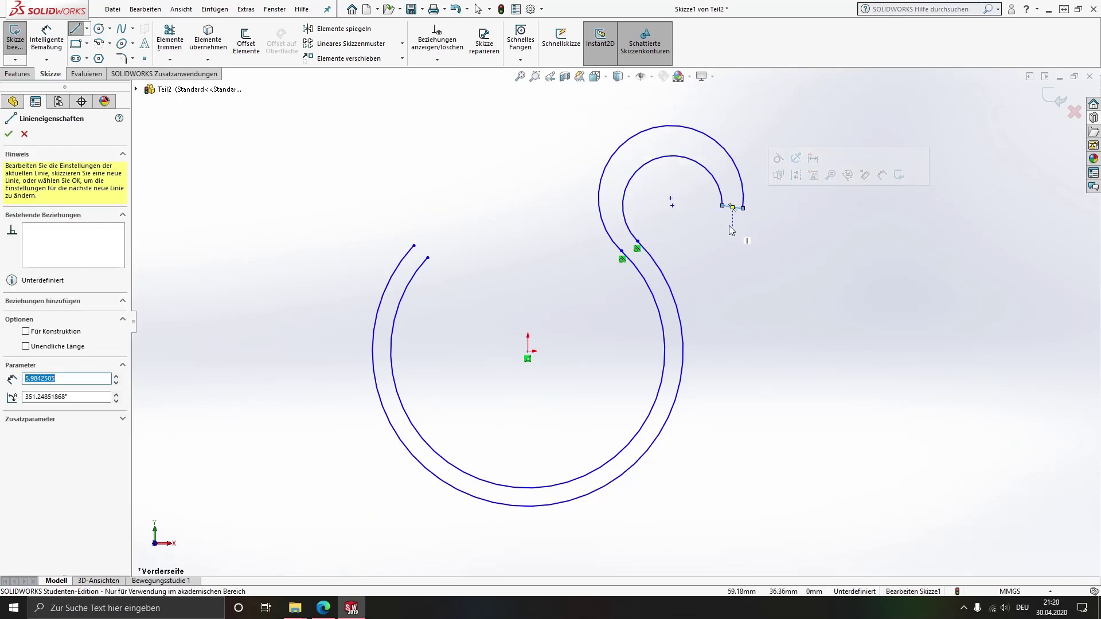
pyautogui.press('Escape')
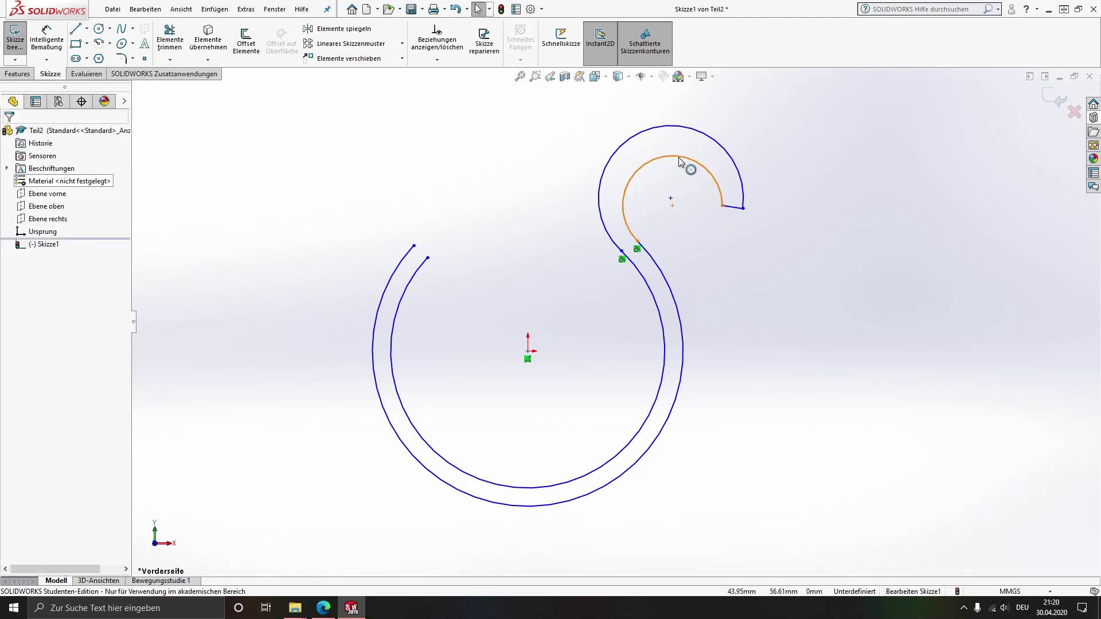
# Step: Make the inner and outer curl arcs concentric
pyautogui.click(679, 157)
pyautogui.keyDown('ctrl'); pyautogui.click(686, 133); pyautogui.keyUp('ctrl')
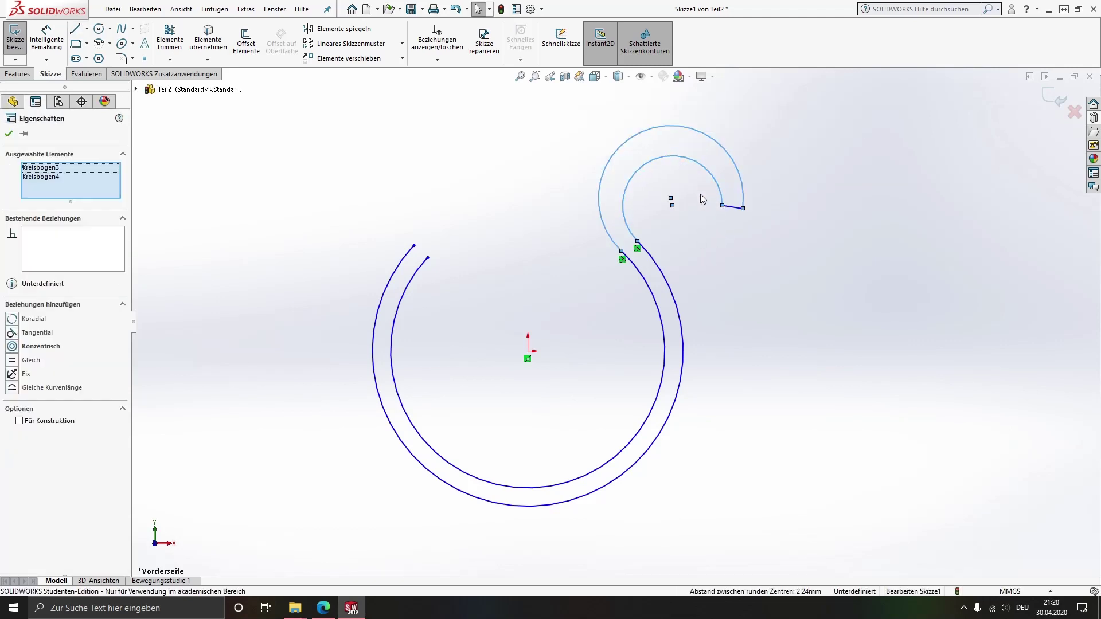
pyautogui.click(34, 345)
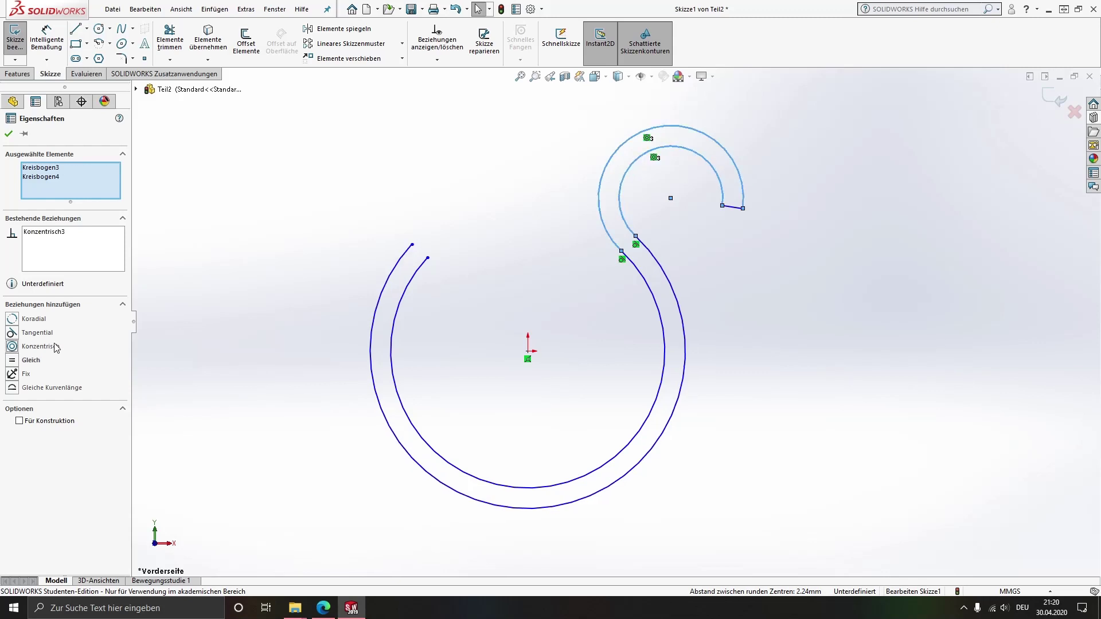
pyautogui.click(391, 167)
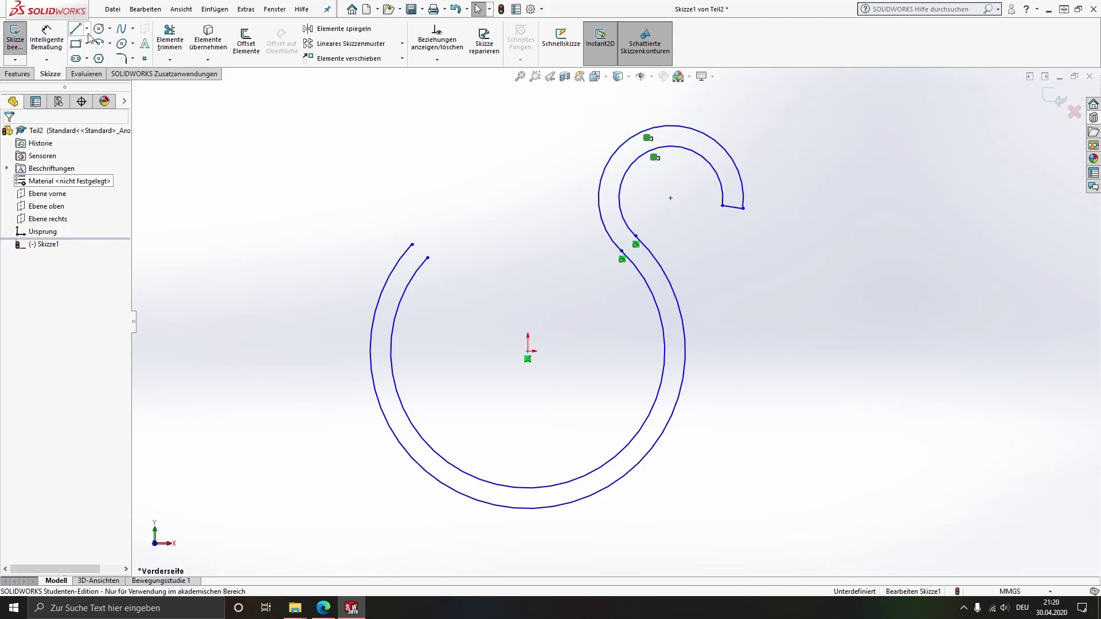
# Step: Add a vertical construction line up from the origin and a horizontal one to the curl centre
pyautogui.press('l')
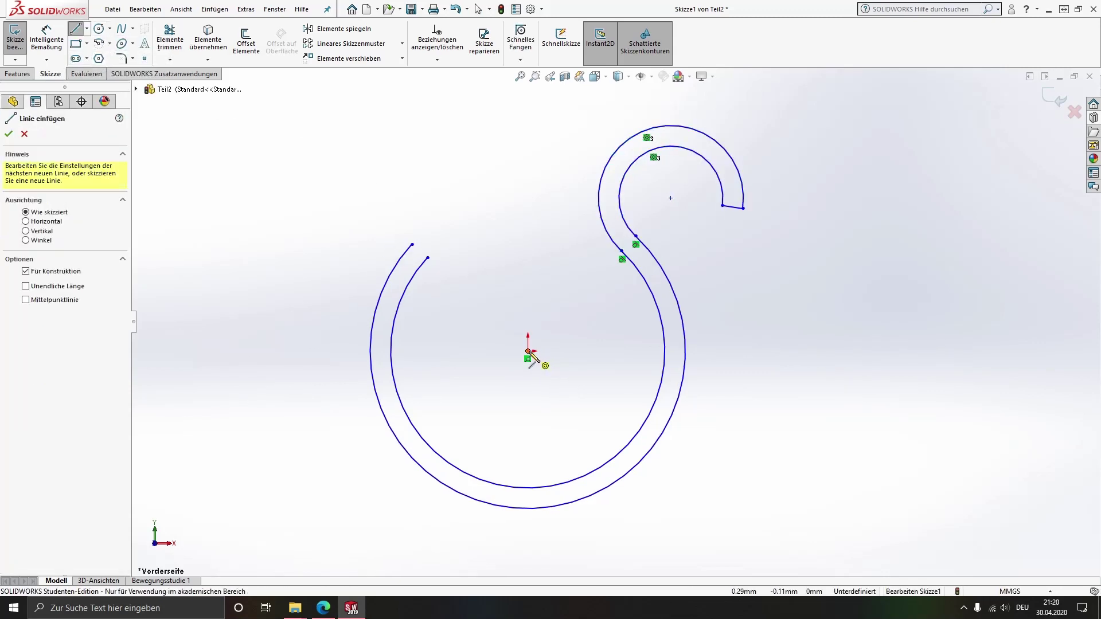
pyautogui.moveTo(528, 351); pyautogui.dragTo(527, 198)
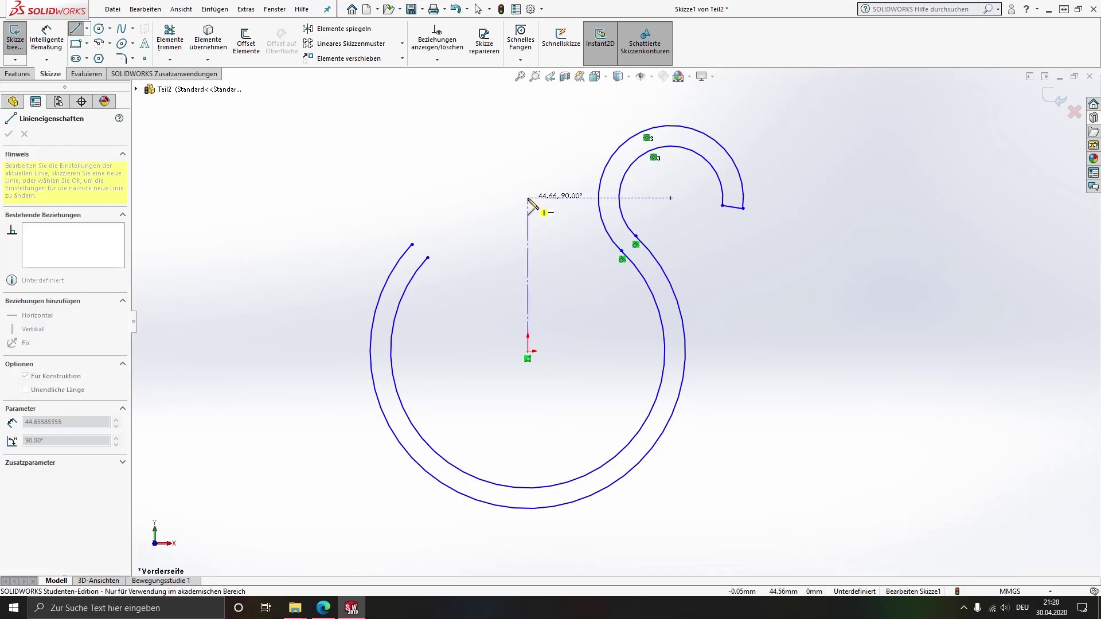
pyautogui.click(670, 198)
pyautogui.press('Escape')
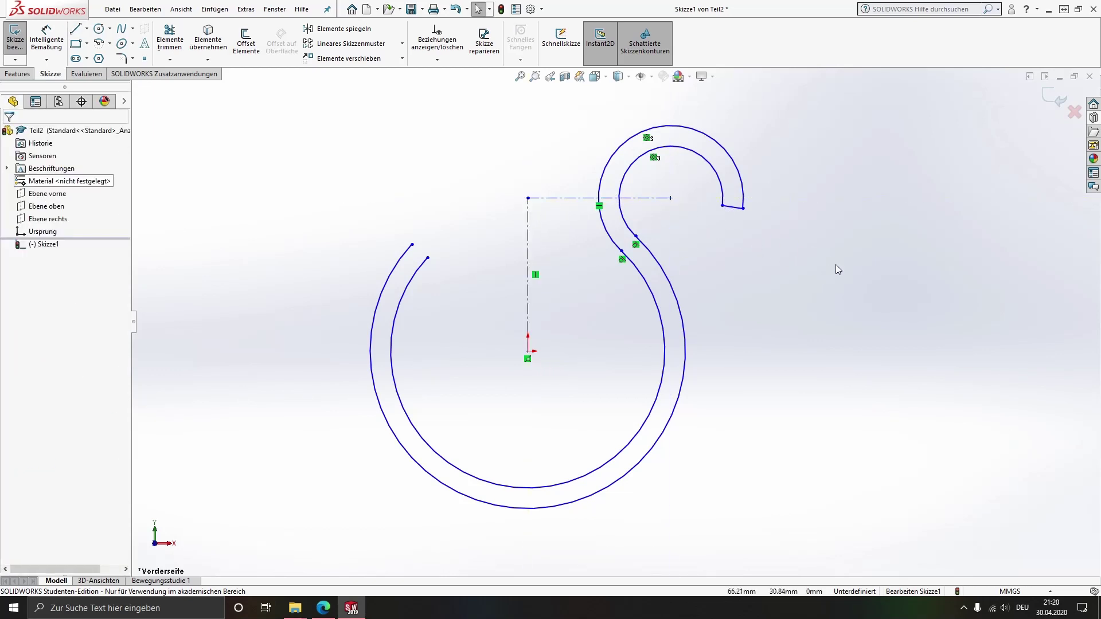
# Step: Dimension the outer ring arc to R25 and the wall spacing between the arcs to 1 mm
pyautogui.click(46, 40)
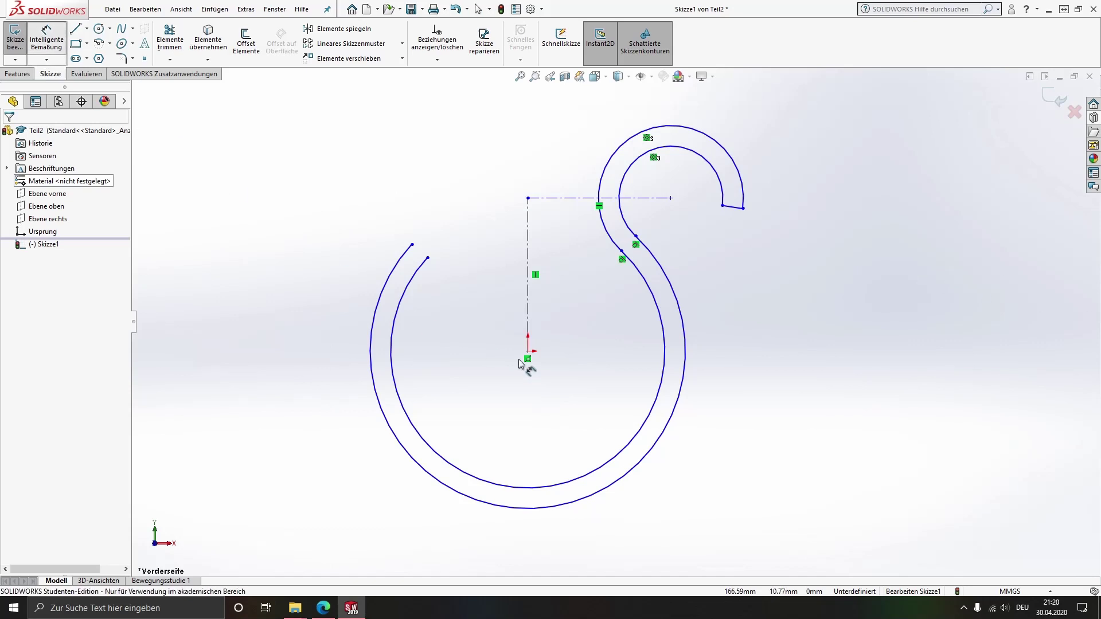
pyautogui.click(638, 471)
pyautogui.click(685, 509)
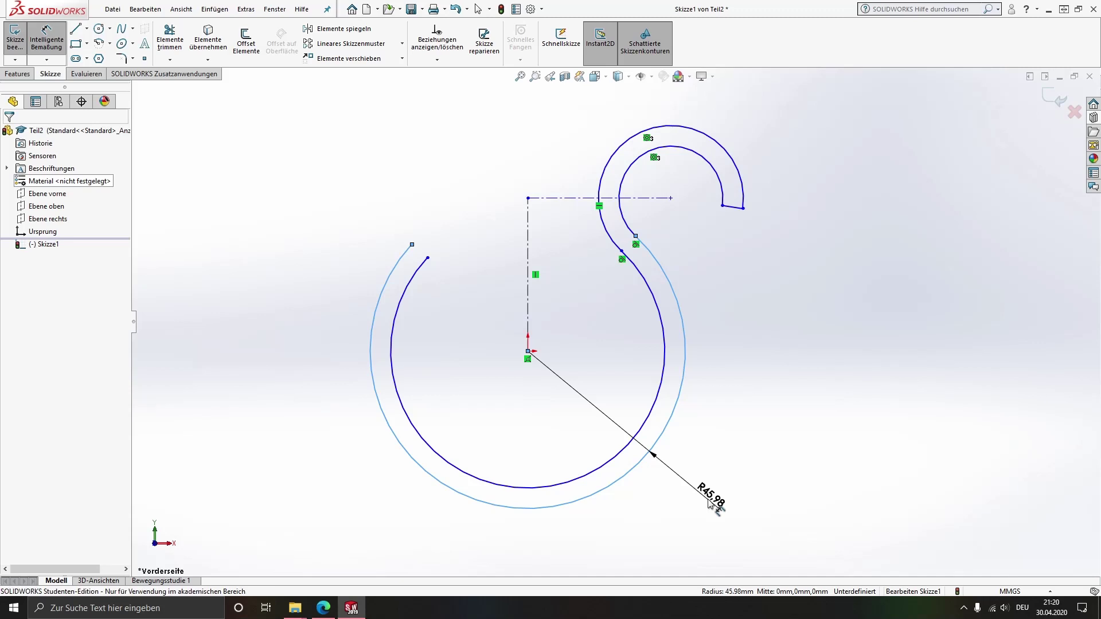
pyautogui.write('25')
pyautogui.press('Return')
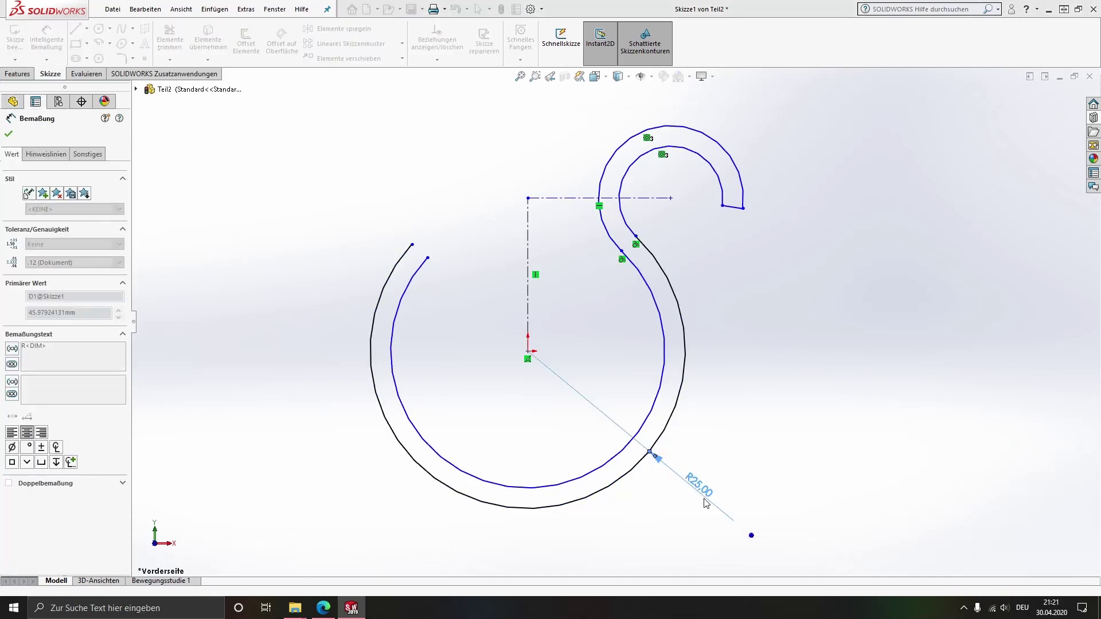
pyautogui.click(653, 400)
pyautogui.click(670, 416)
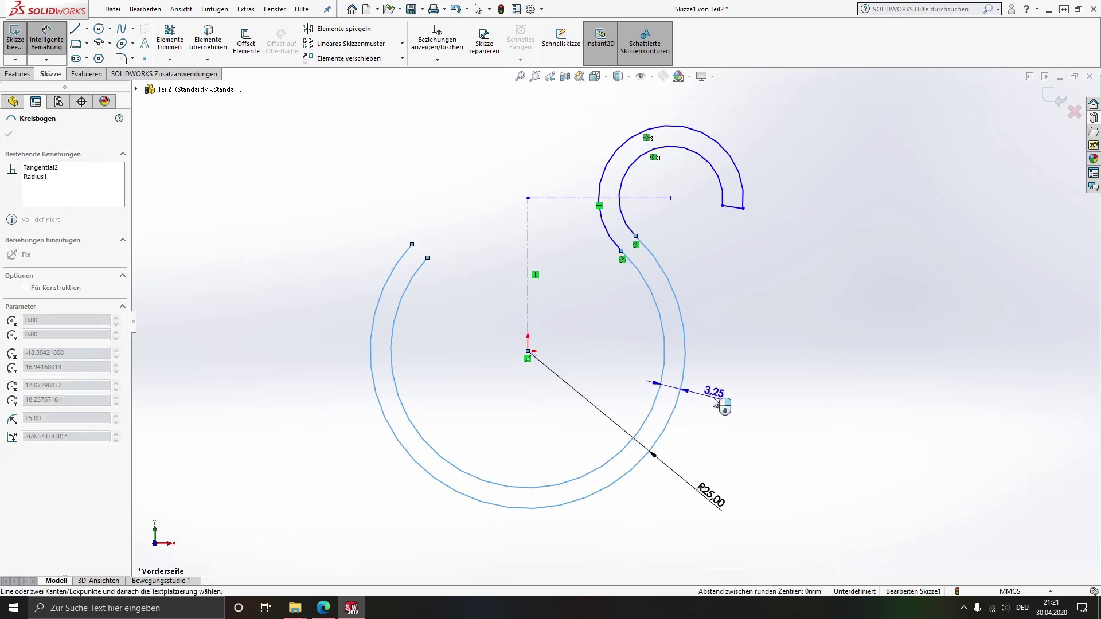
pyautogui.click(653, 388)
pyautogui.write('1')
pyautogui.press('Return')
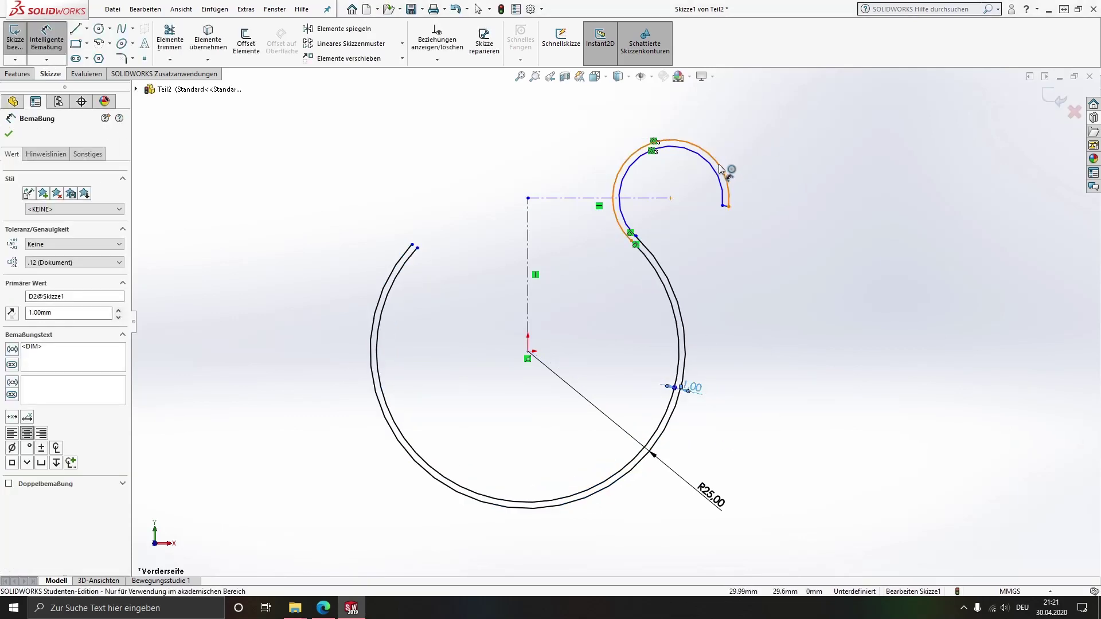
# Step: Set the hook's outer curl arc radius to 5 mm
pyautogui.click(718, 164)
pyautogui.click(773, 131)
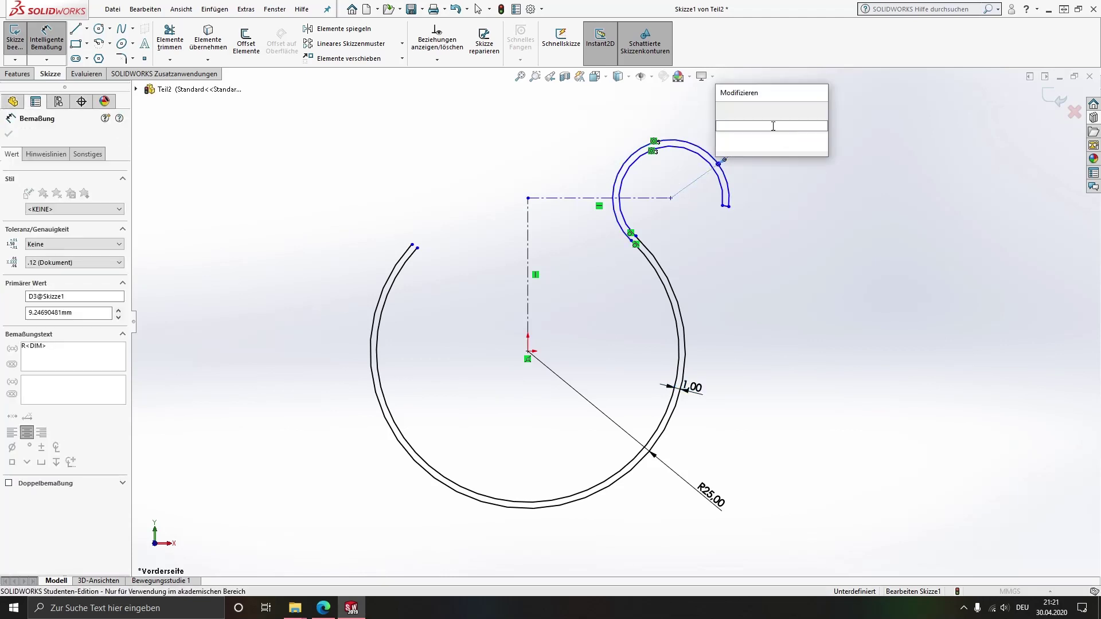
pyautogui.write('5')
pyautogui.press('Return')
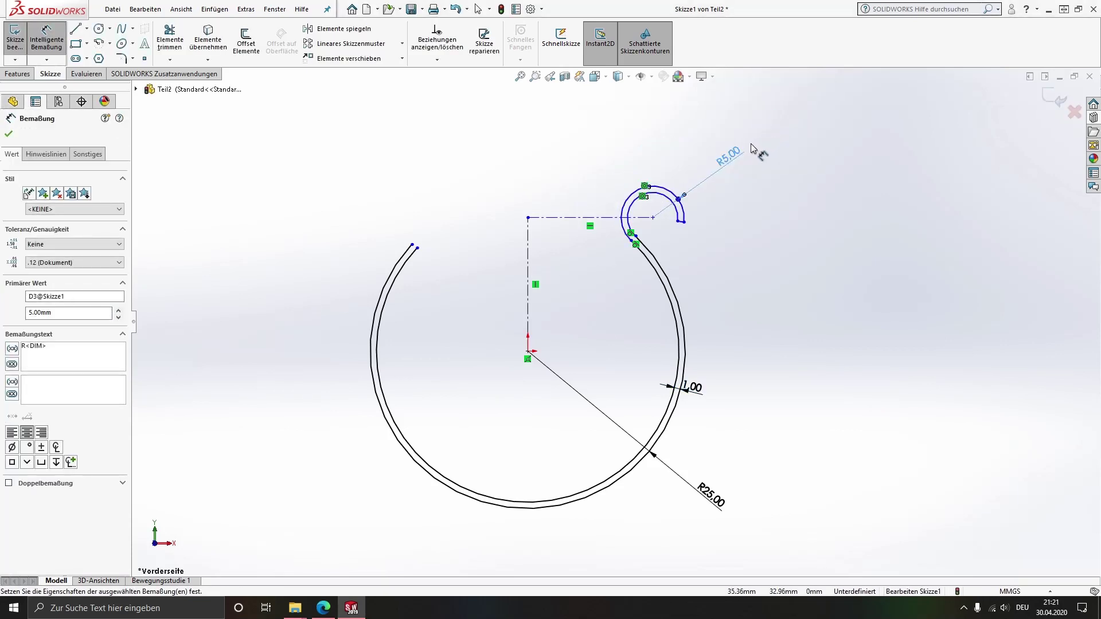
pyautogui.press('Escape')
pyautogui.press('Escape')
pyautogui.scroll(-3, 516, 195)
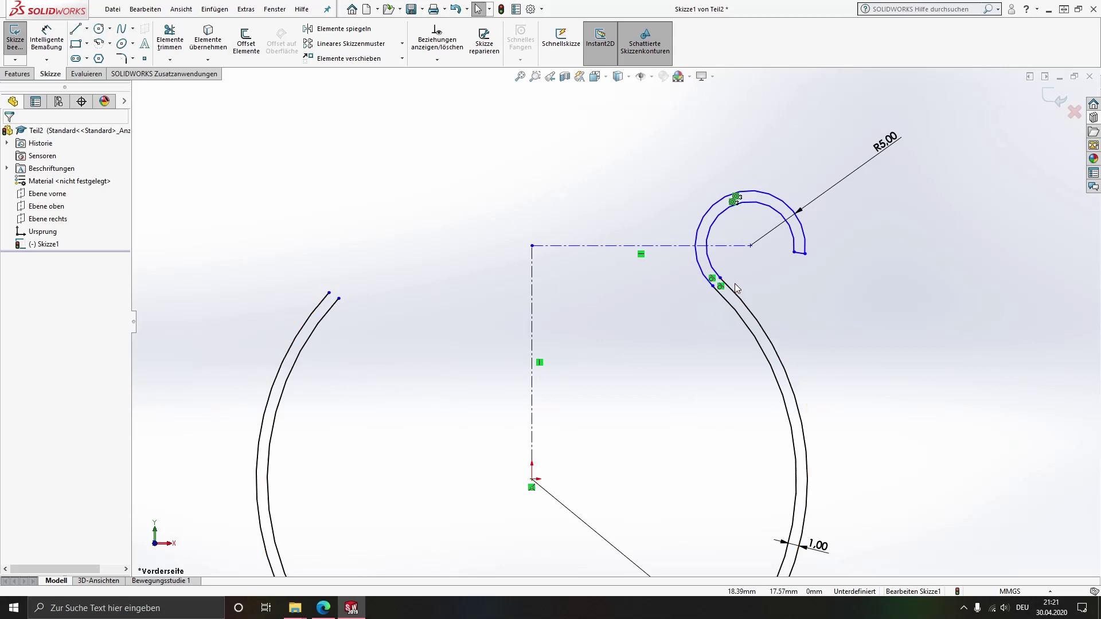
pyautogui.scroll(-2, 795, 261)
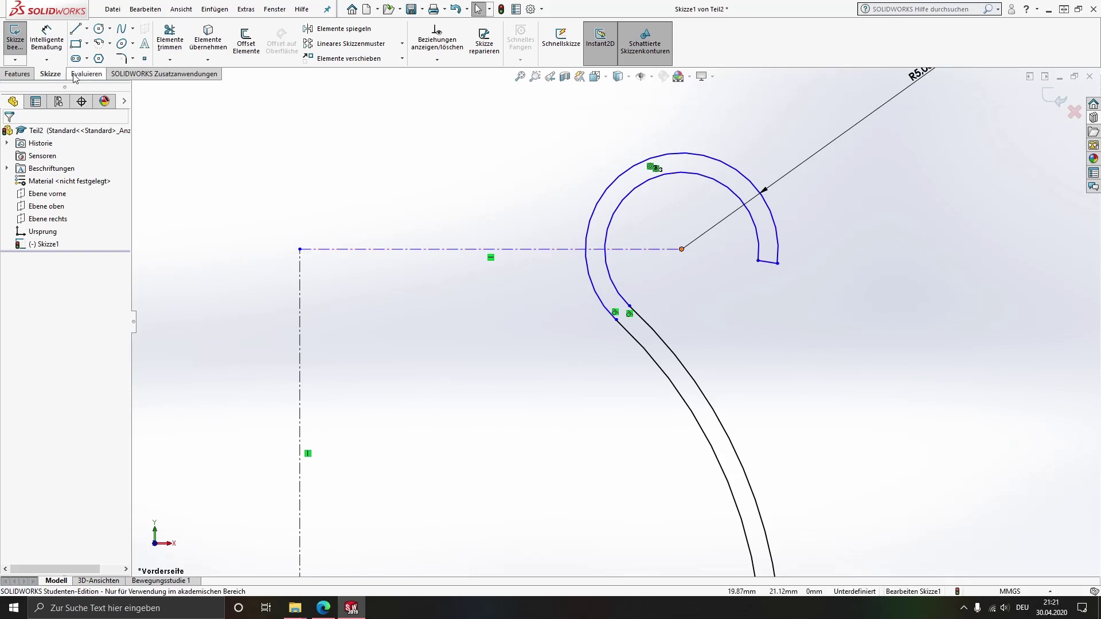
# Step: Add a construction line from the curl centre, collinear with the hook's tip line, snapped onto the arc end
pyautogui.press('l')
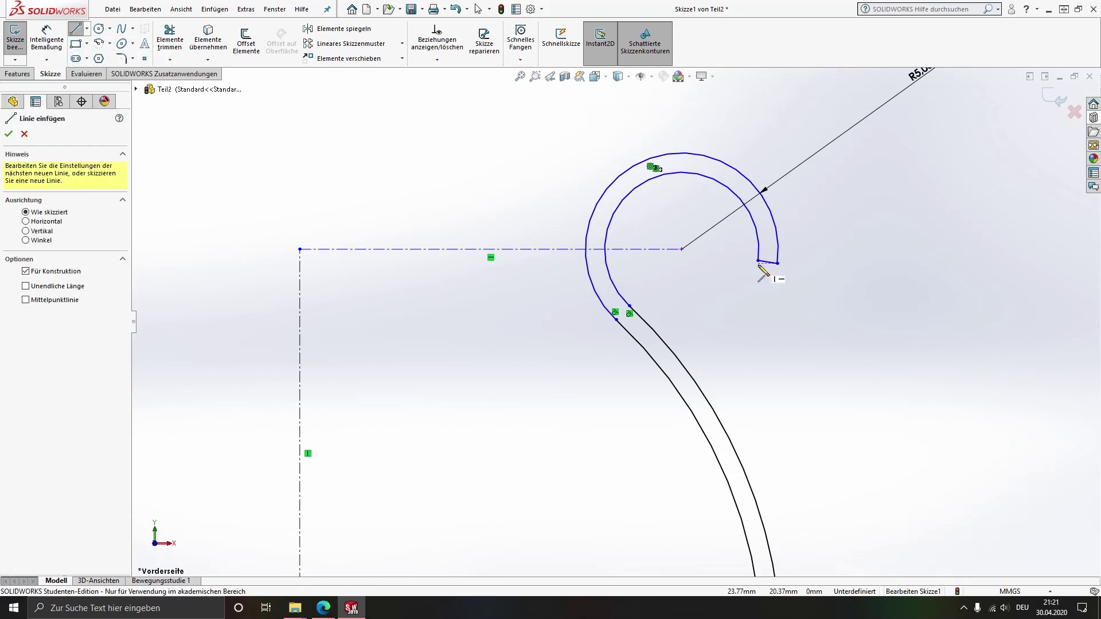
pyautogui.click(759, 261)
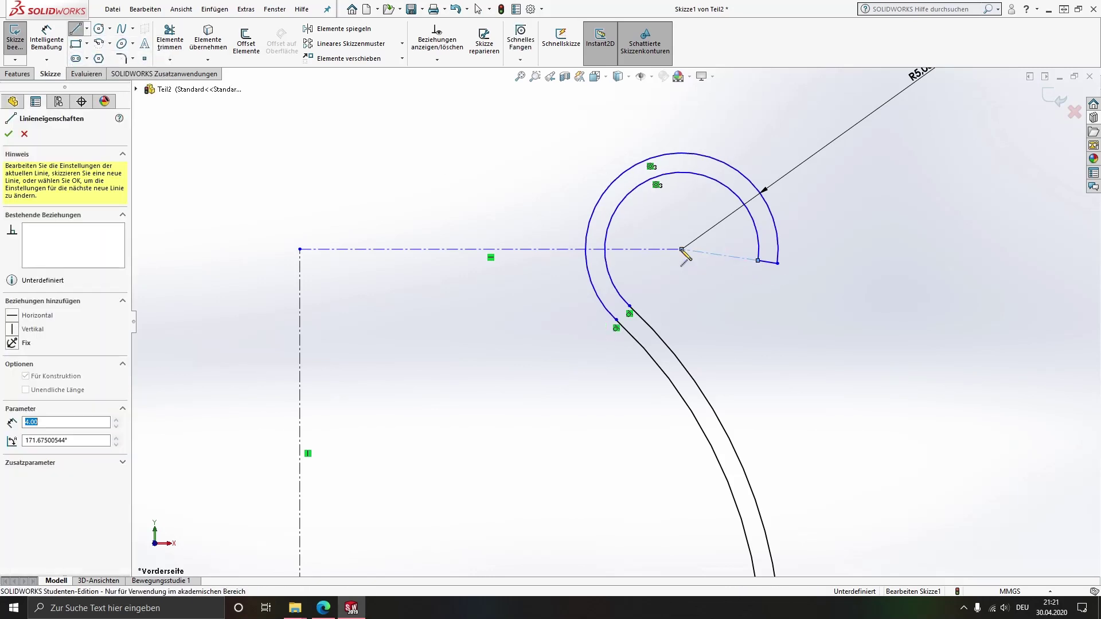
pyautogui.press('Escape')
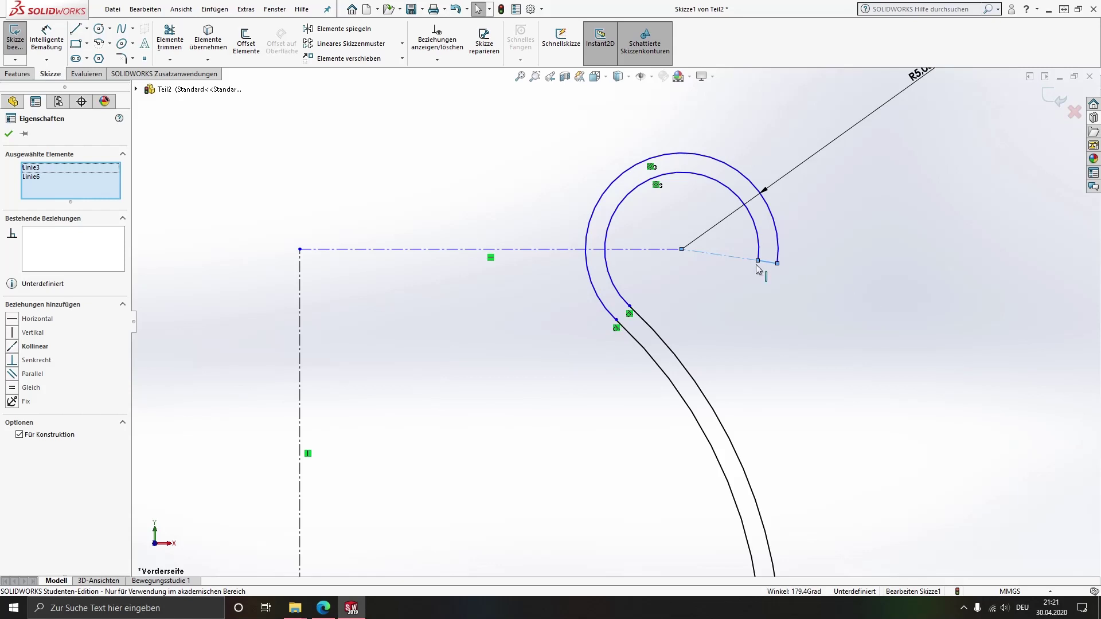
pyautogui.click(43, 349)
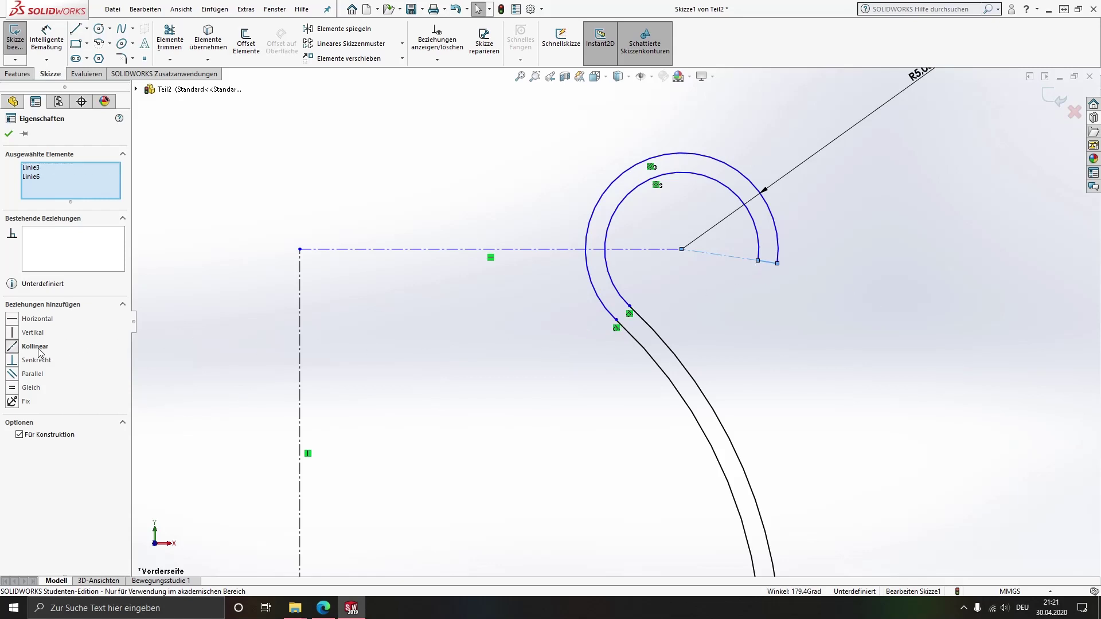
pyautogui.click(526, 374)
pyautogui.scroll(3, 617, 299)
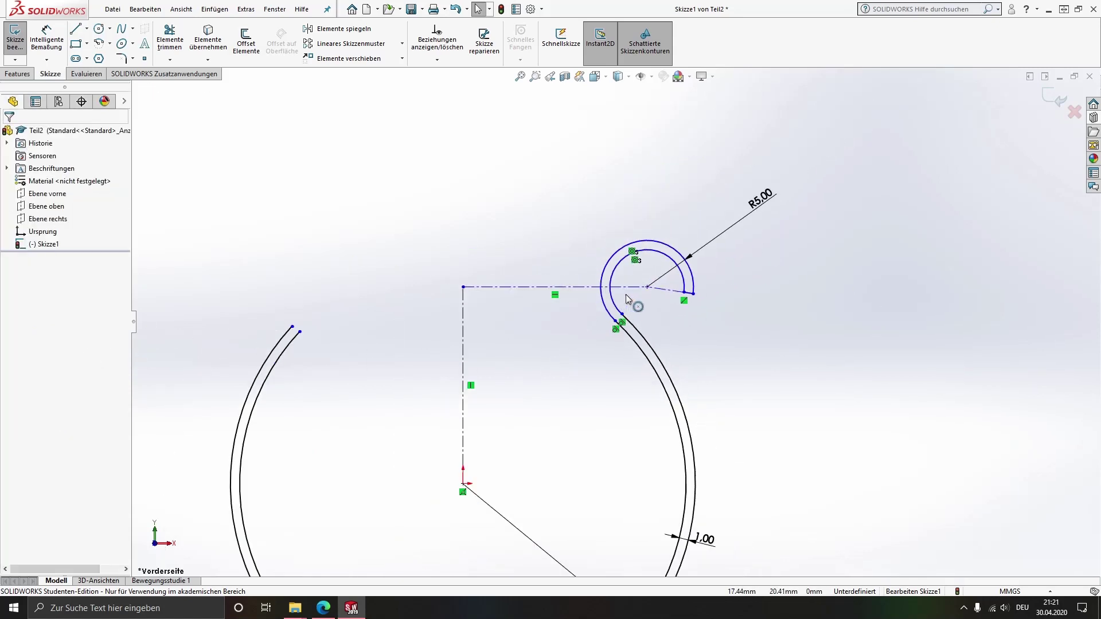
pyautogui.moveTo(624, 320); pyautogui.dragTo(622, 315)
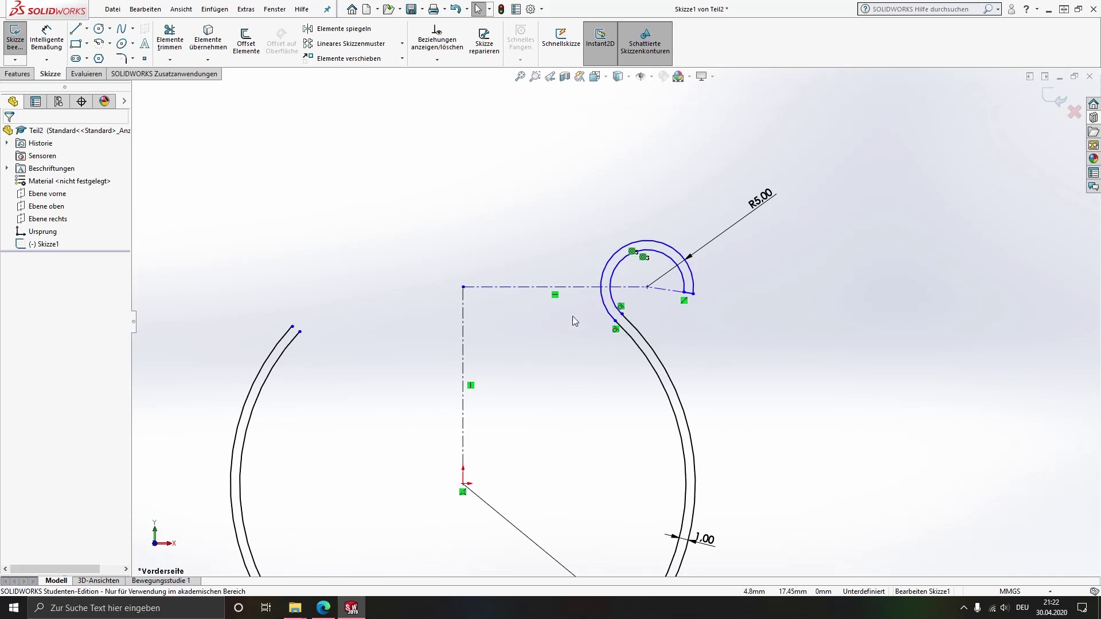
# Step: Mirror Kreisbogen3, Kreisbogen4 and Linie3 about the vertical centreline Linie4
pyautogui.click(343, 29)
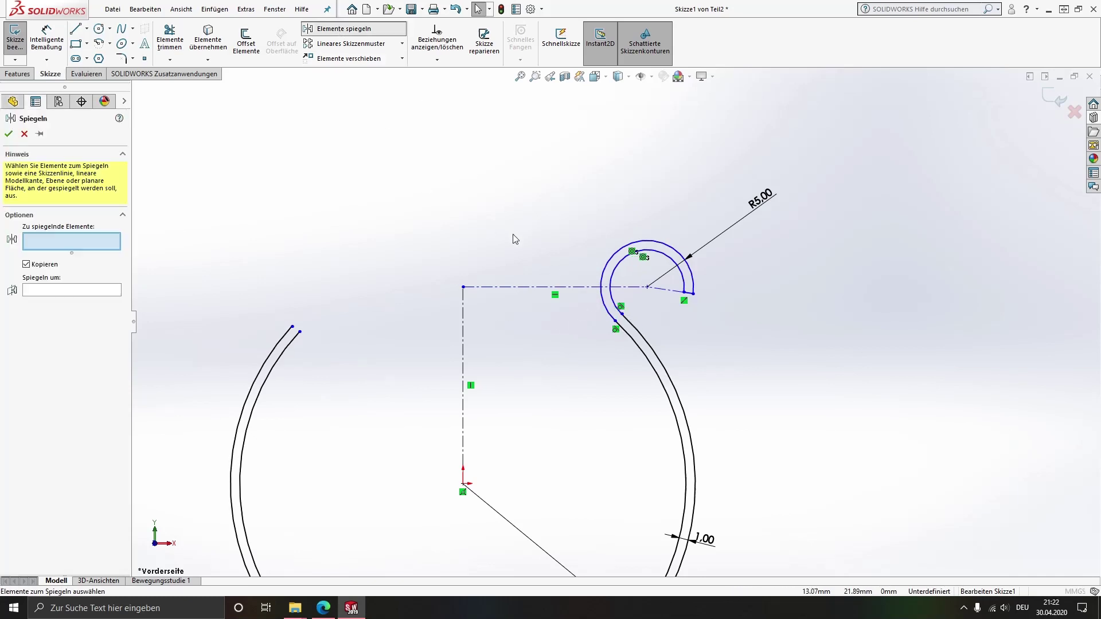
pyautogui.click(613, 257)
pyautogui.click(671, 261)
pyautogui.scroll(-2, 677, 307)
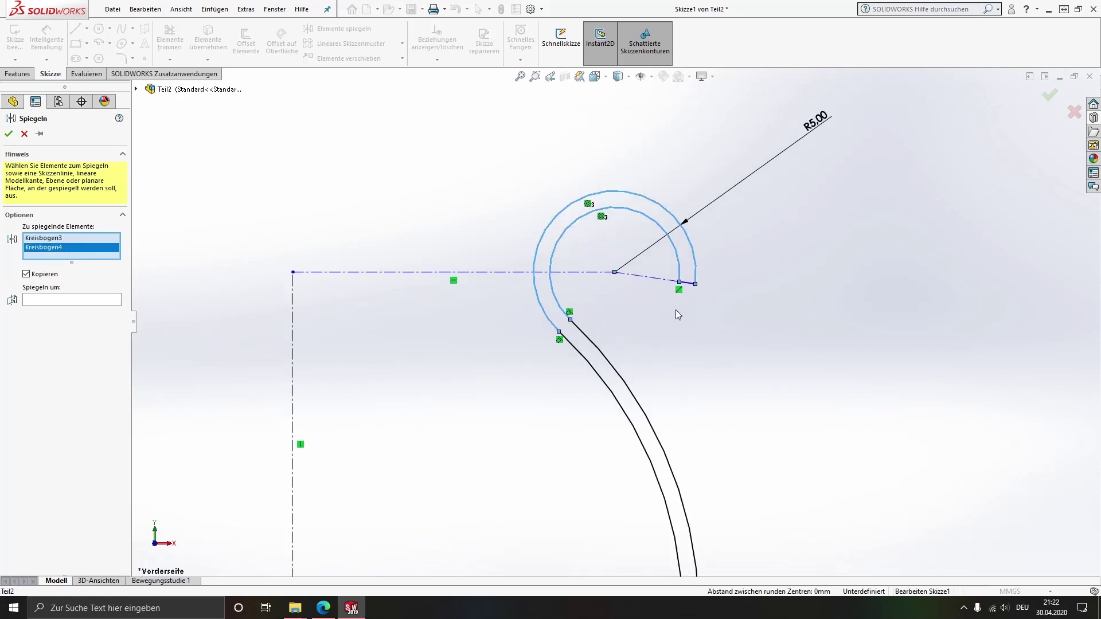
pyautogui.scroll(-2, 682, 298)
pyautogui.click(693, 282)
pyautogui.press('z')
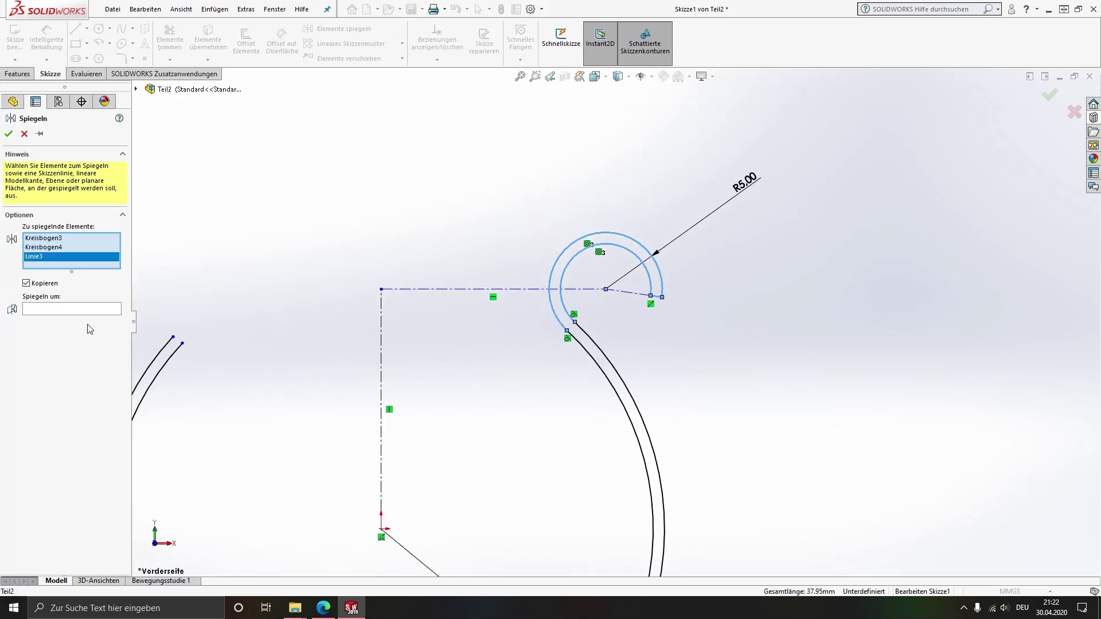
pyautogui.click(80, 310)
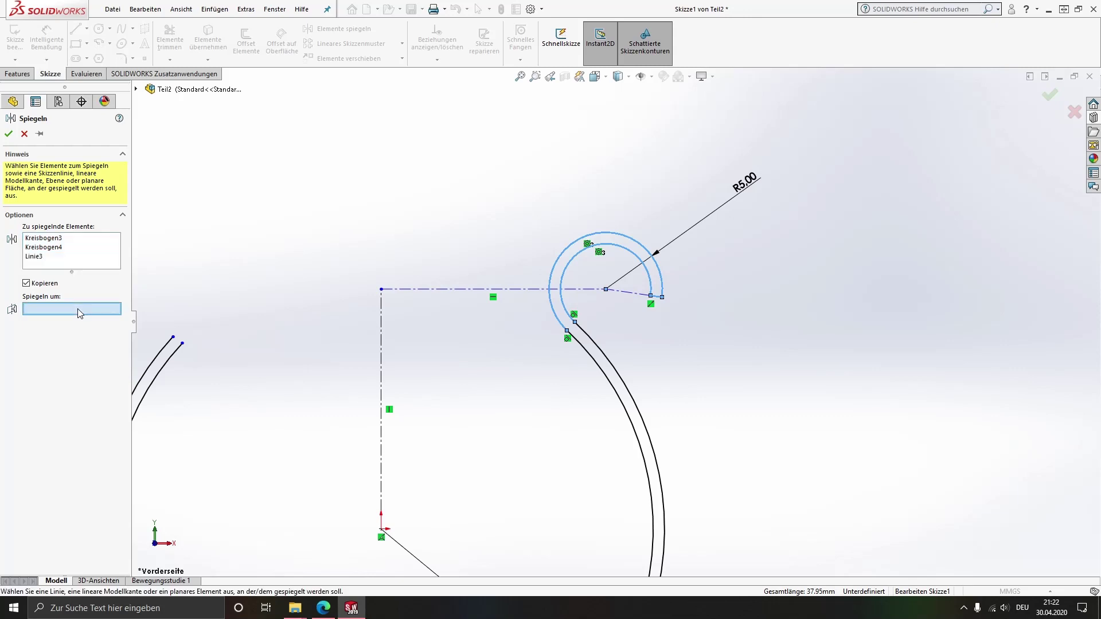
pyautogui.click(382, 356)
pyautogui.scroll(3, 249, 336)
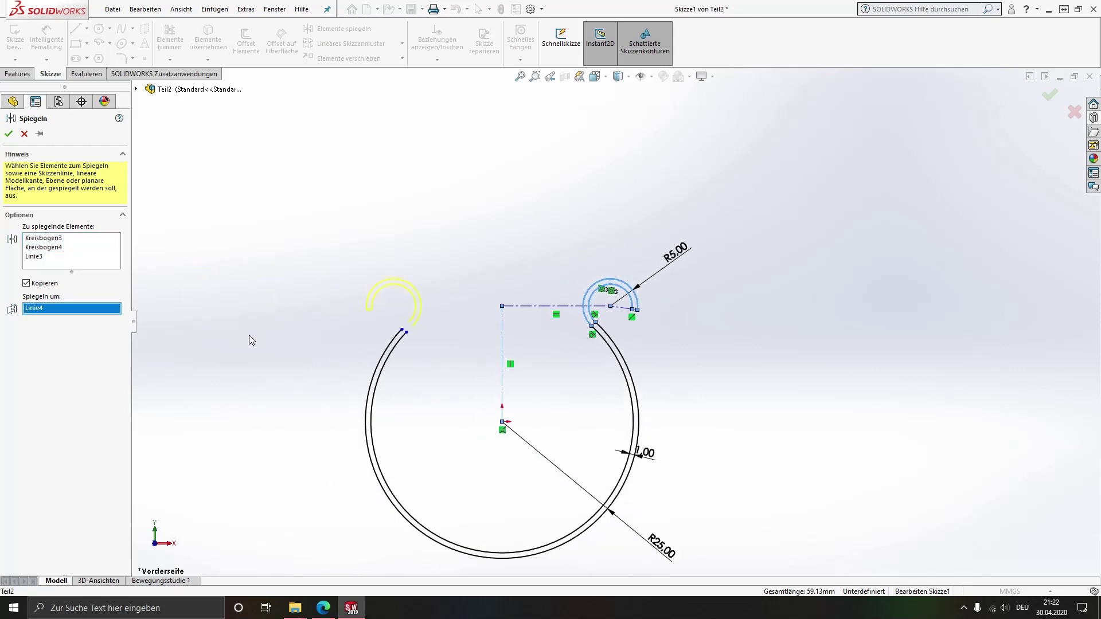
pyautogui.scroll(-3, 378, 344)
pyautogui.click(15, 133)
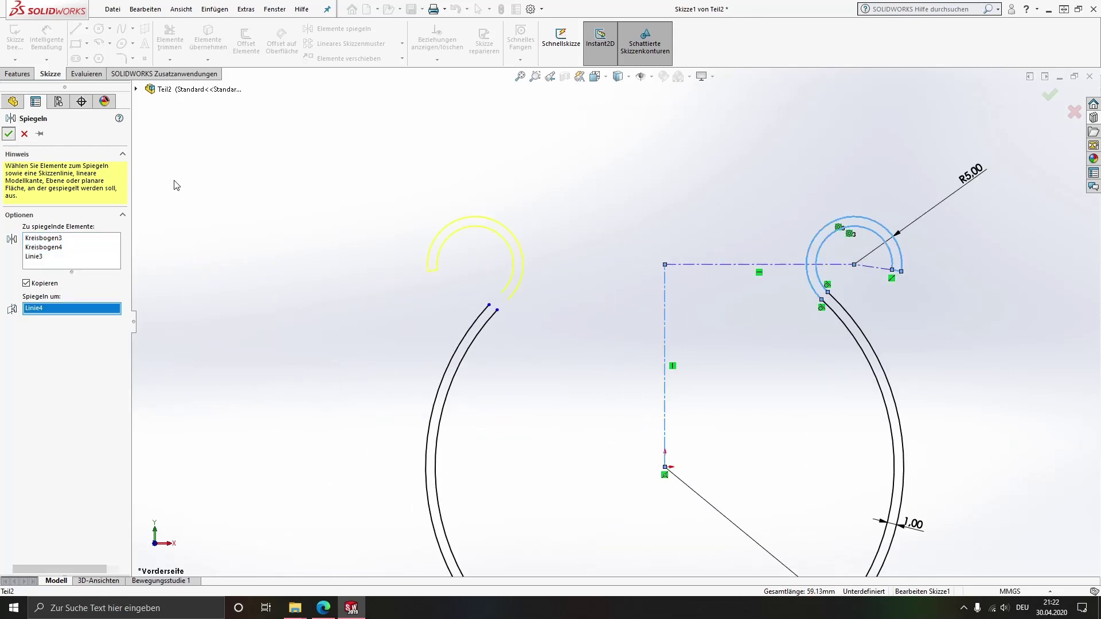
pyautogui.scroll(-2, 521, 332)
# Step: Merge the ring's inner and outer left ends with the mirrored hook's arc ends
pyautogui.scroll(-1, 517, 339)
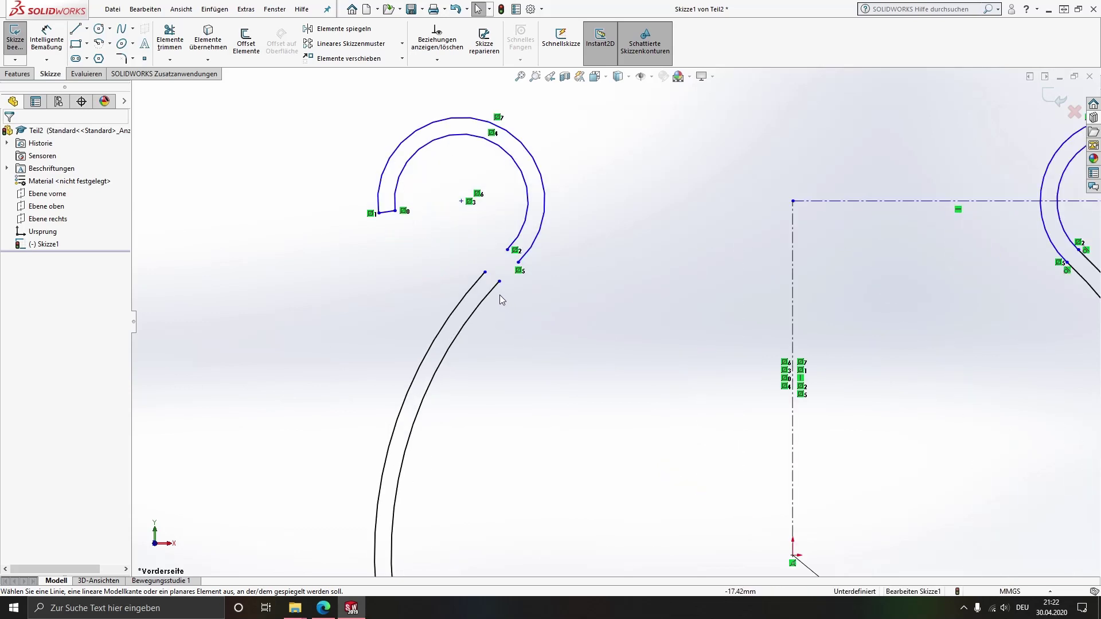
pyautogui.click(519, 263)
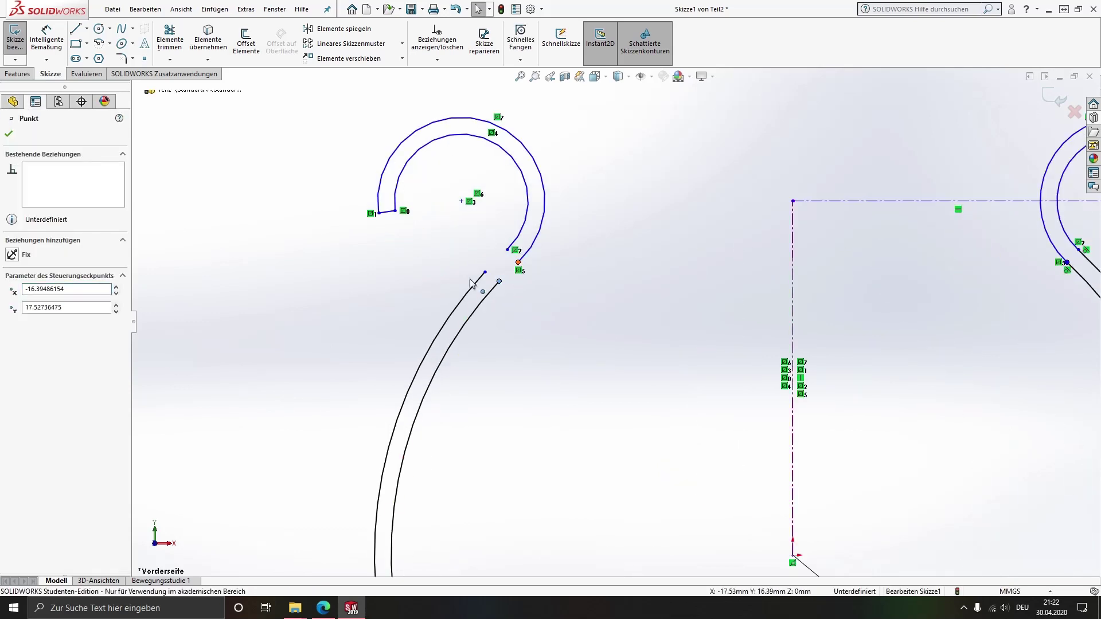
pyautogui.keyDown('ctrl'); pyautogui.click(499, 281); pyautogui.keyUp('ctrl')
pyautogui.click(486, 272)
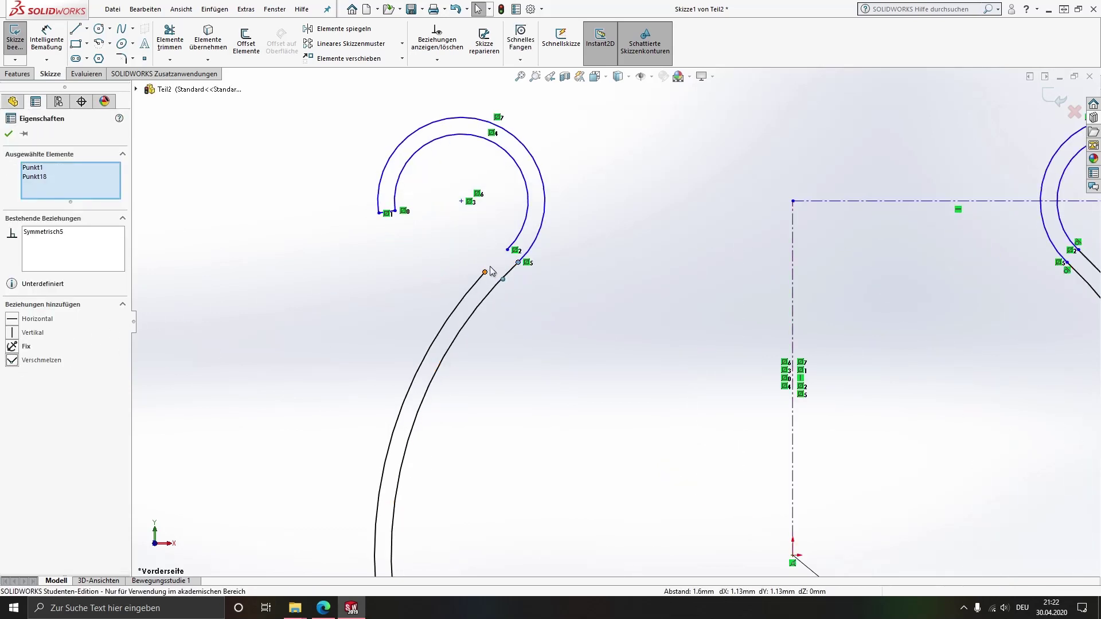
pyautogui.keyDown('ctrl'); pyautogui.click(507, 249); pyautogui.keyUp('ctrl')
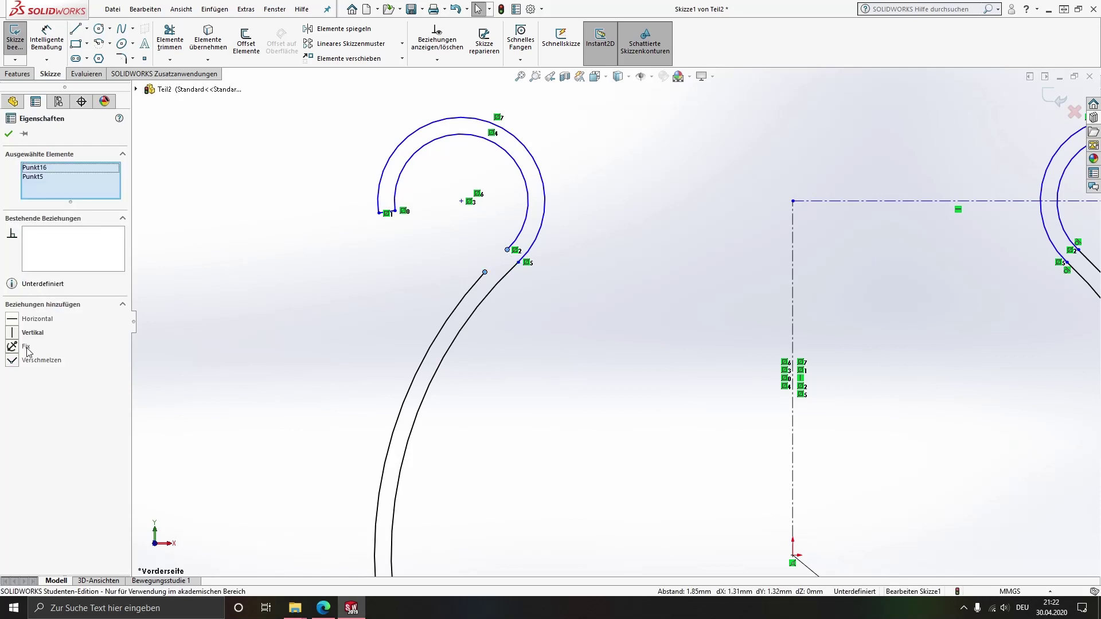
pyautogui.click(24, 361)
pyautogui.click(690, 304)
pyautogui.scroll(3, 690, 305)
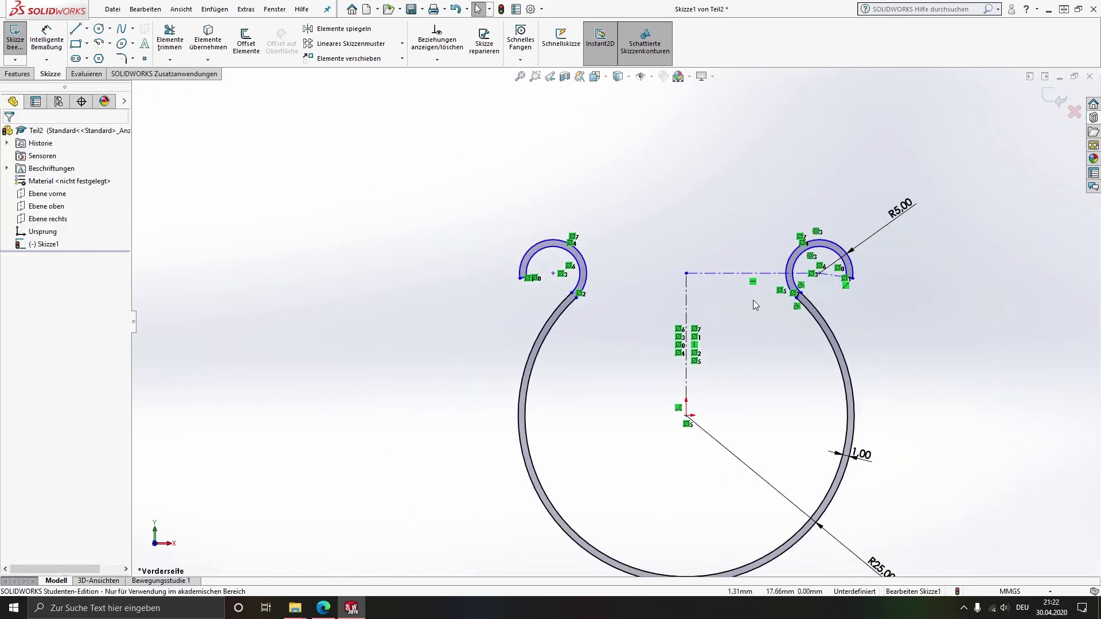
pyautogui.scroll(-3, 753, 300)
pyautogui.scroll(1, 746, 299)
# Step: Dimension the distance between the two hook centres as 15.1 mm
pyautogui.click(47, 39)
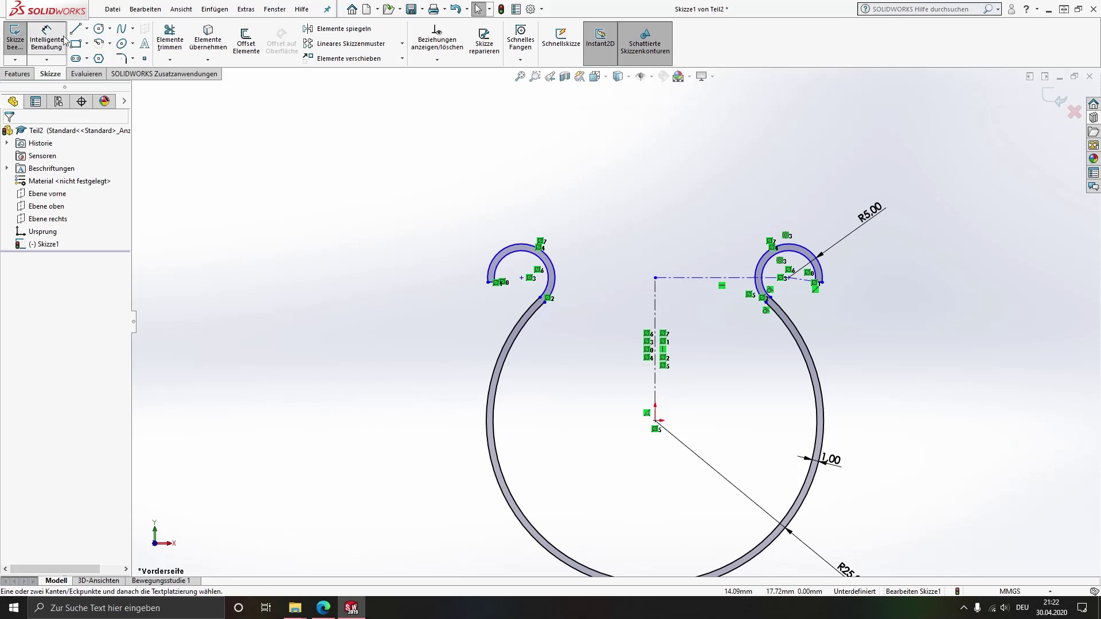
pyautogui.click(788, 278)
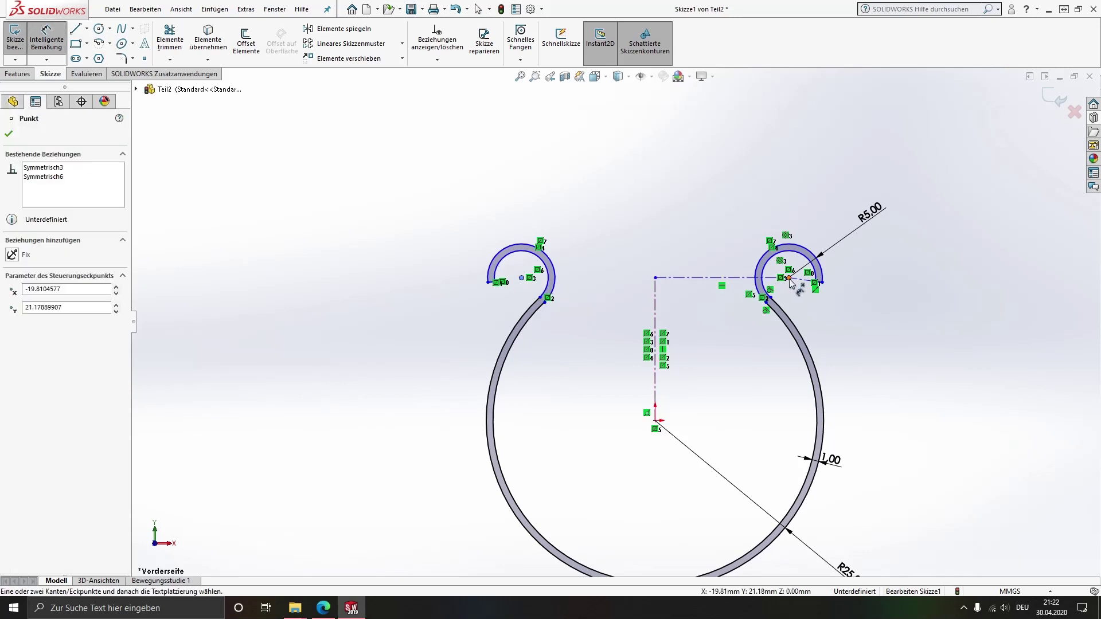
pyautogui.click(522, 278)
pyautogui.click(651, 185)
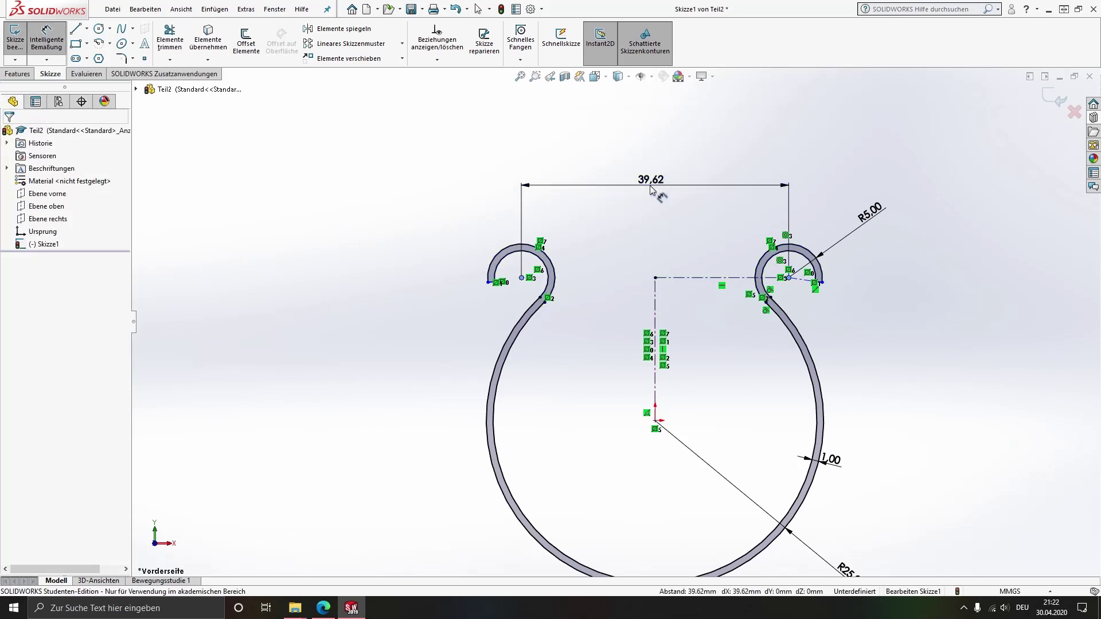
pyautogui.write('15.1')
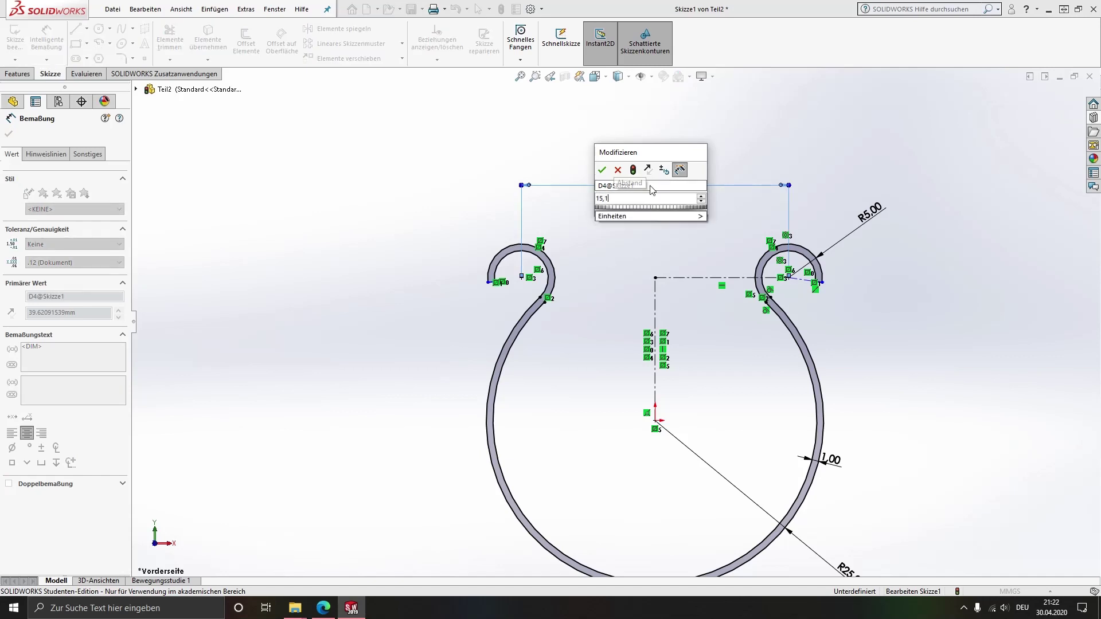
pyautogui.press('Return')
pyautogui.press('Escape')
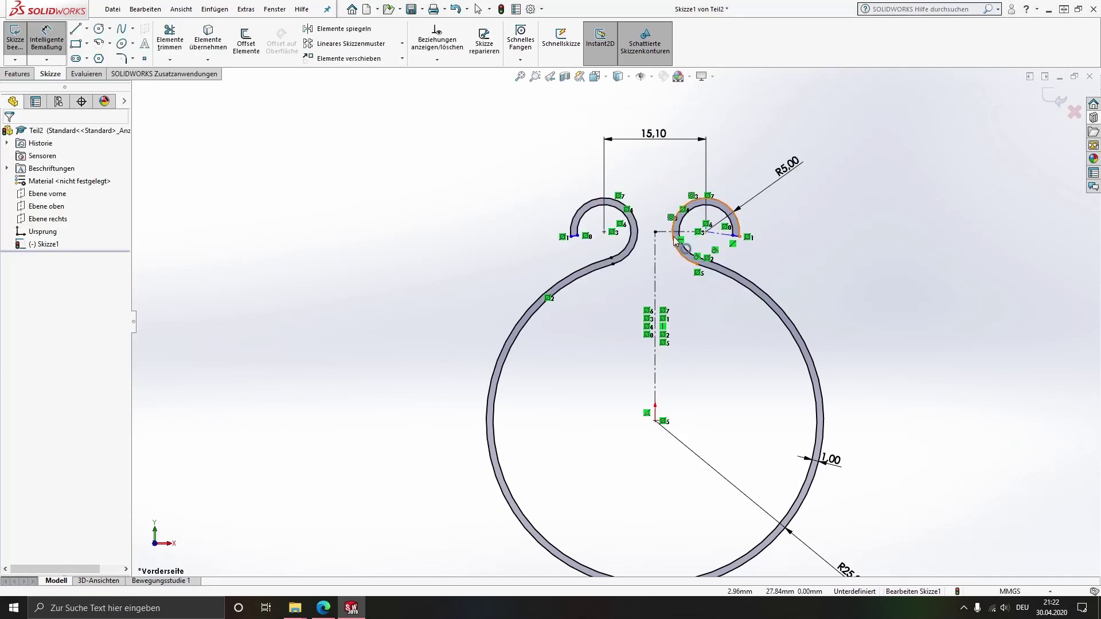
pyautogui.press('Escape')
pyautogui.scroll(3, 728, 235)
pyautogui.scroll(-2, 708, 304)
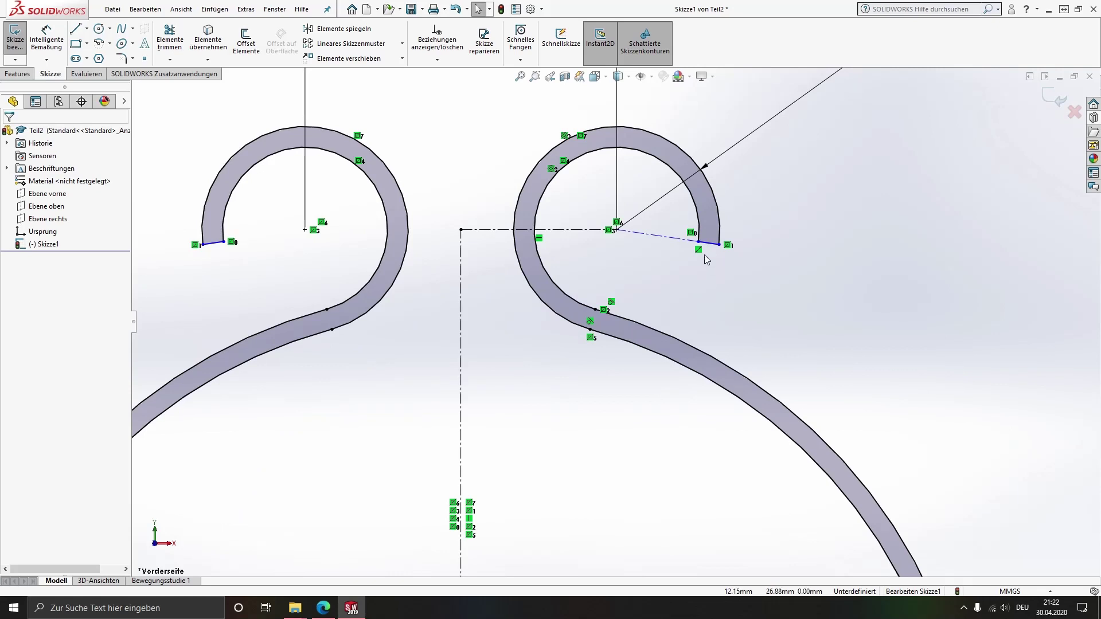
# Step: Add a 40° angle between the right hook's tip line and the vertical centreline
pyautogui.click(46, 37)
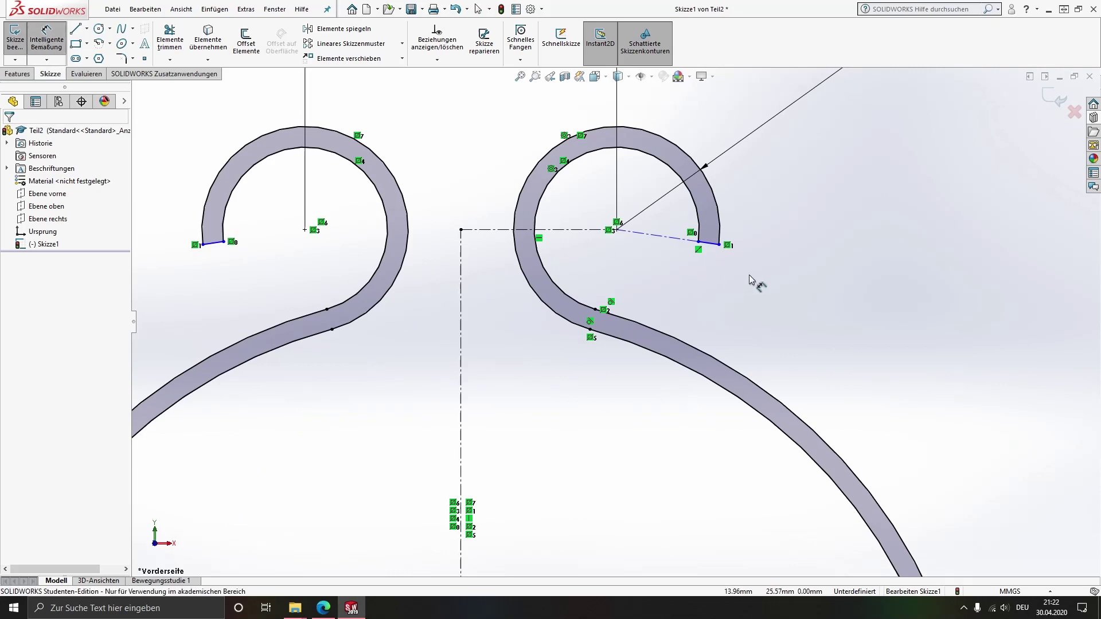
pyautogui.click(707, 243)
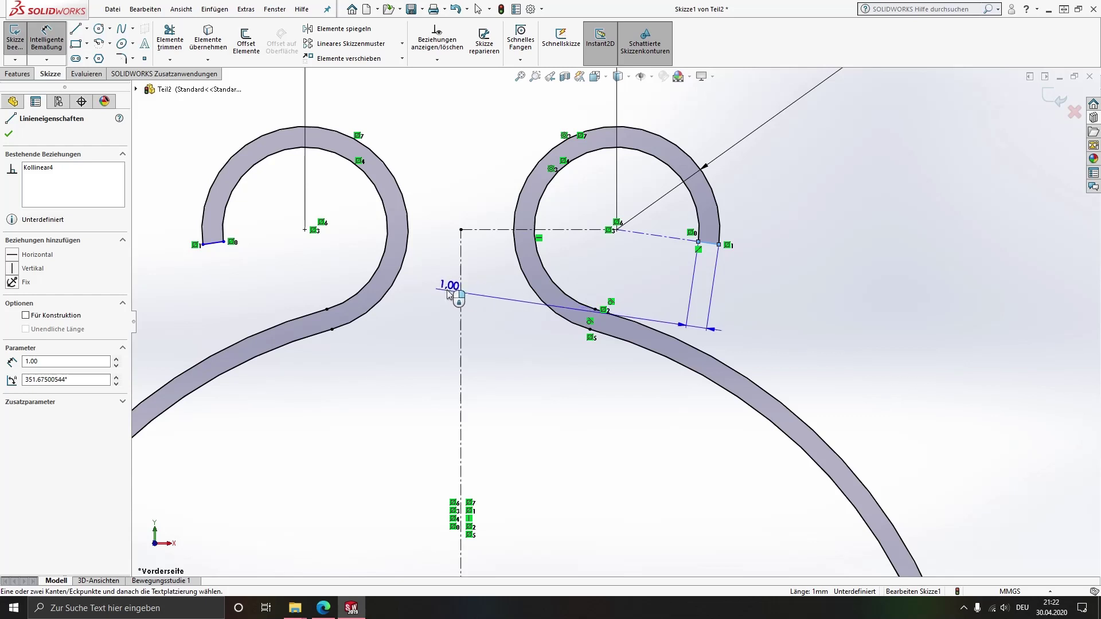
pyautogui.click(461, 278)
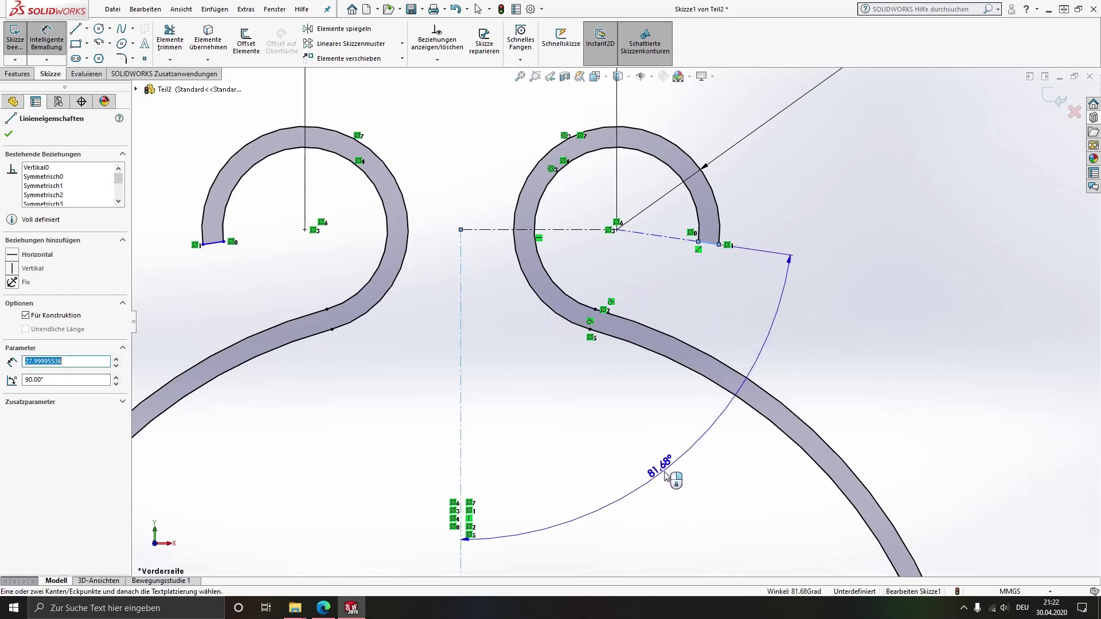
pyautogui.click(667, 476)
pyautogui.write('4')
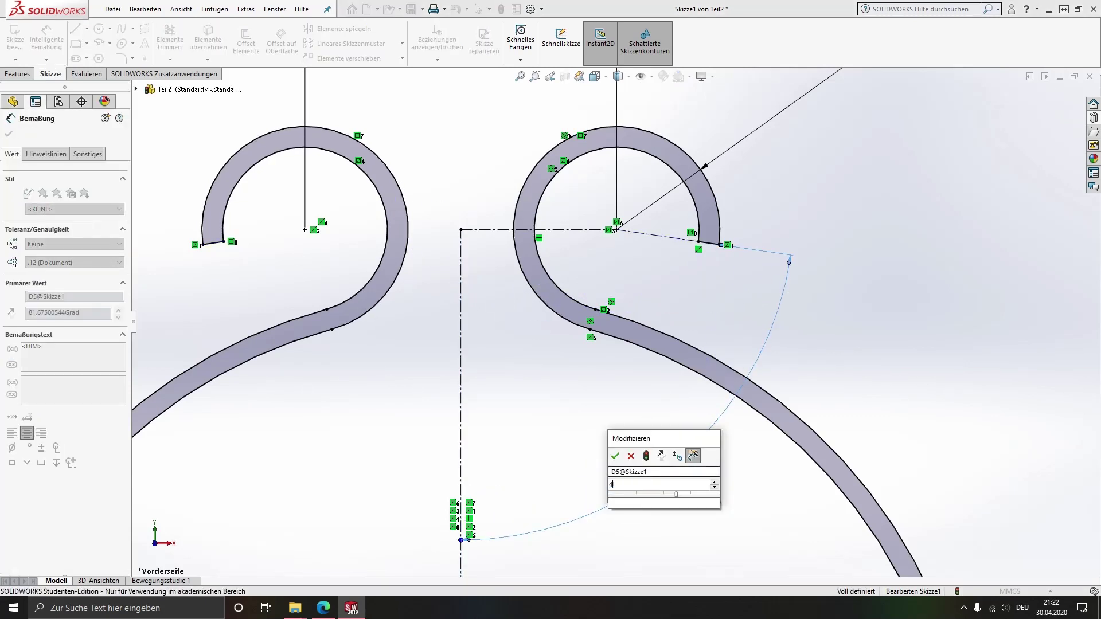
pyautogui.press('Return')
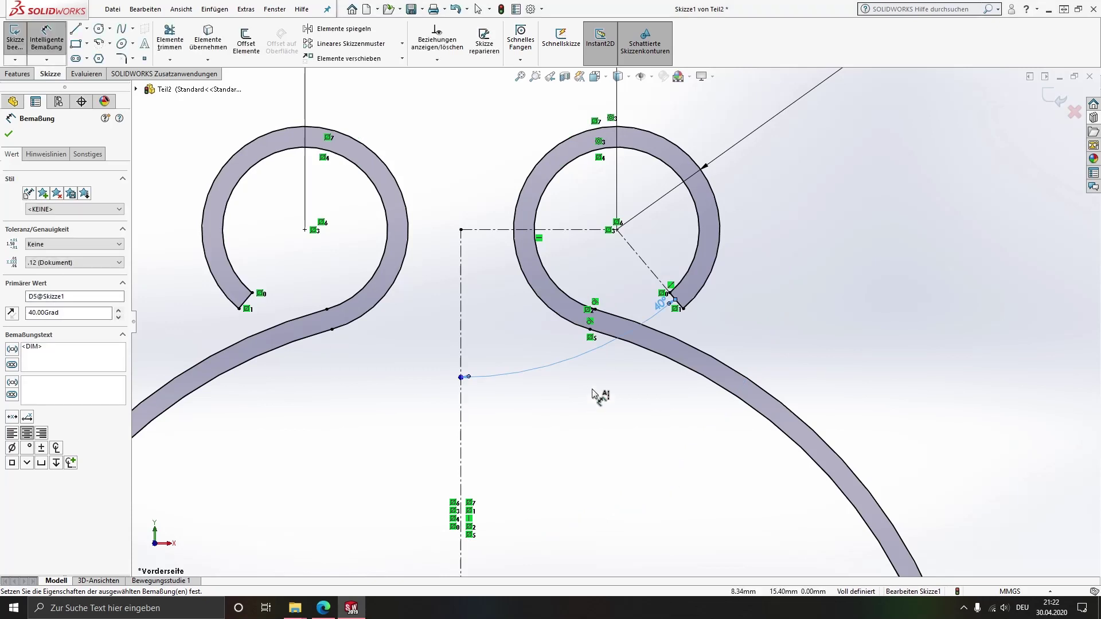
pyautogui.scroll(2, 627, 397)
pyautogui.press('Escape')
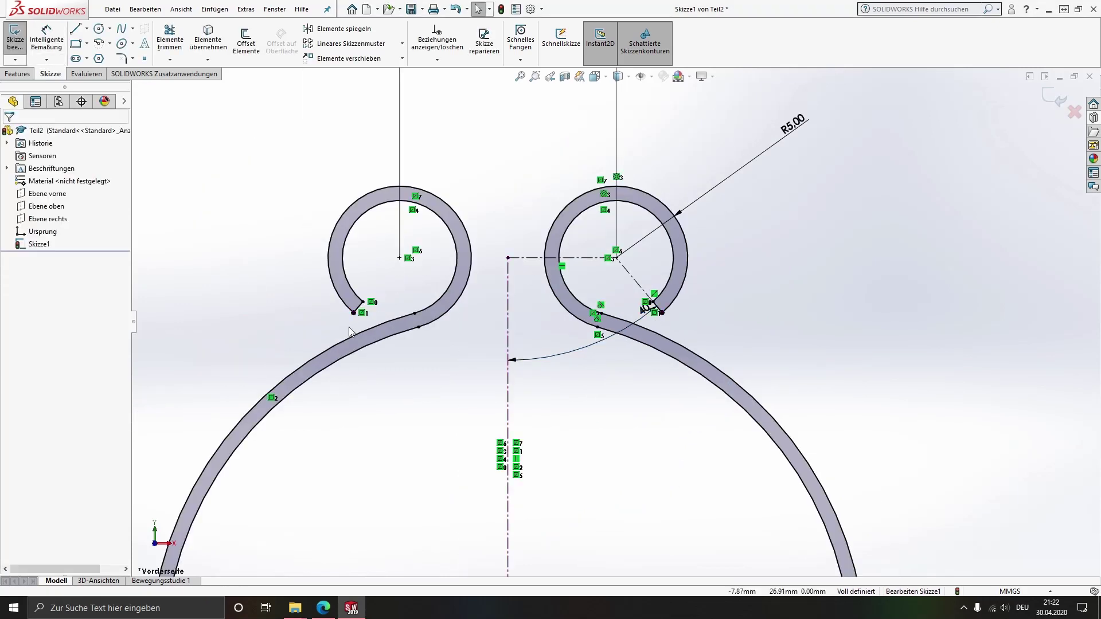
pyautogui.moveTo(648, 308); pyautogui.dragTo(616, 381)
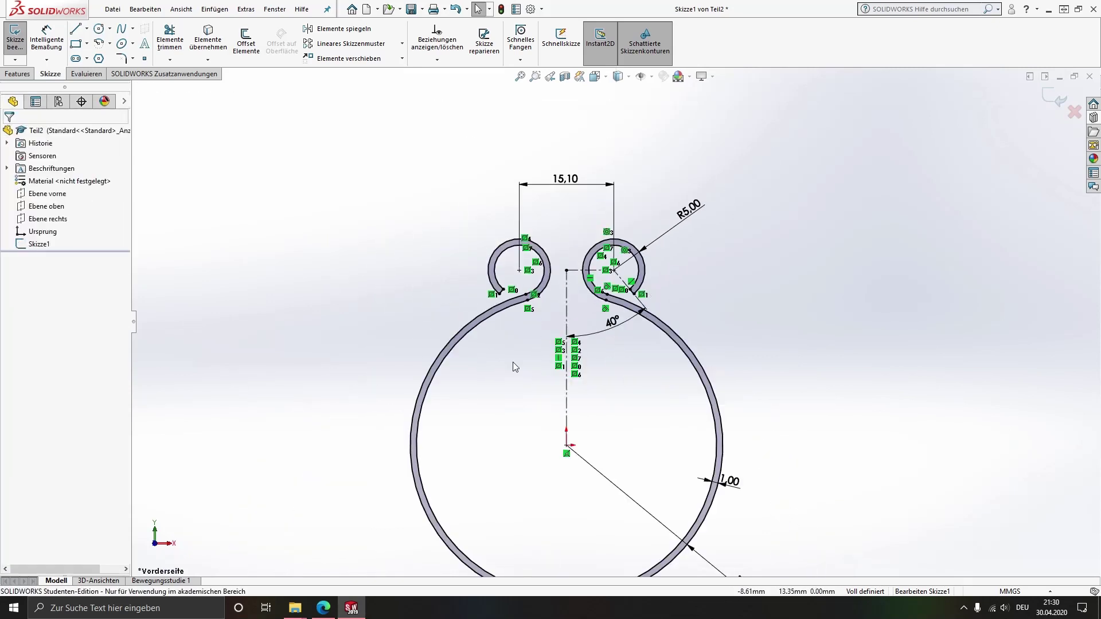
# Step: Extrude the clamp sketch Blind 15 mm as Extruded Boss/Base
pyautogui.click(16, 74)
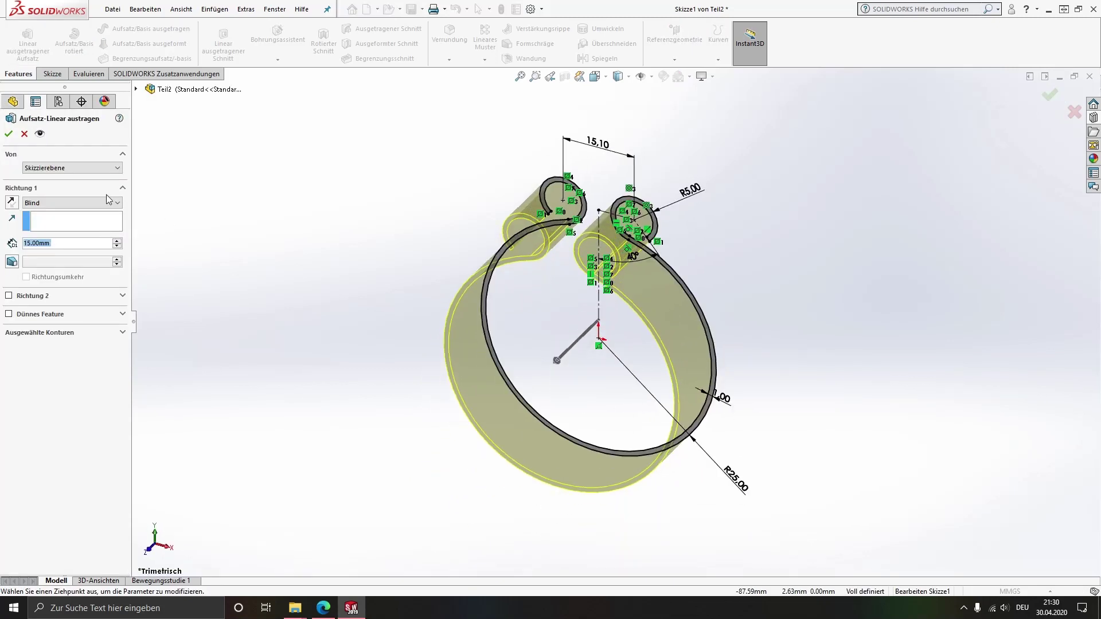
pyautogui.click(9, 135)
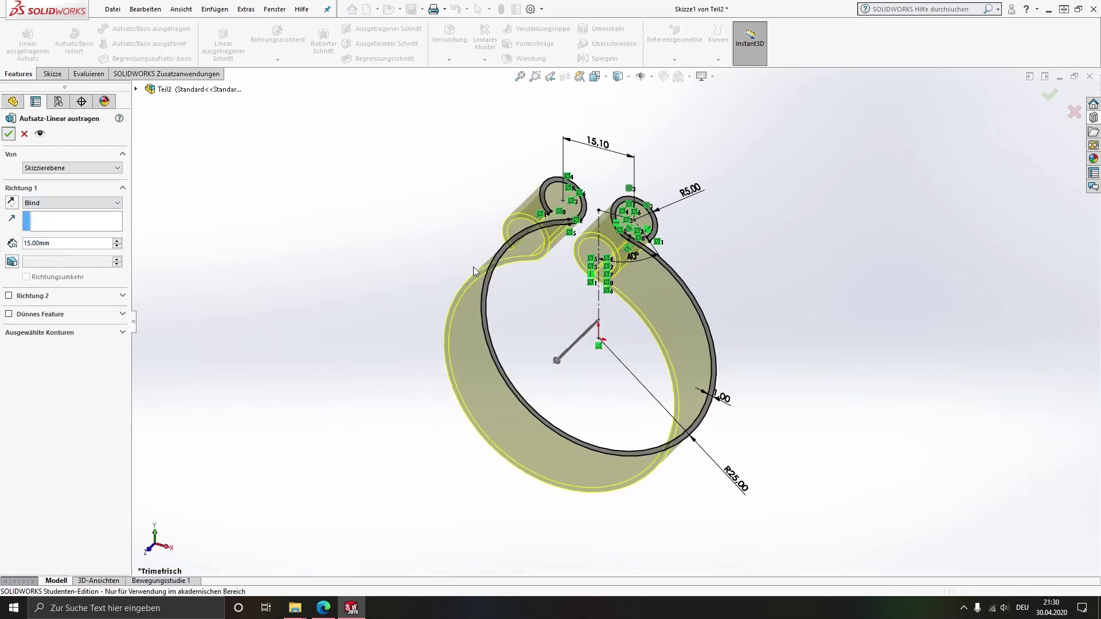
pyautogui.click(555, 350)
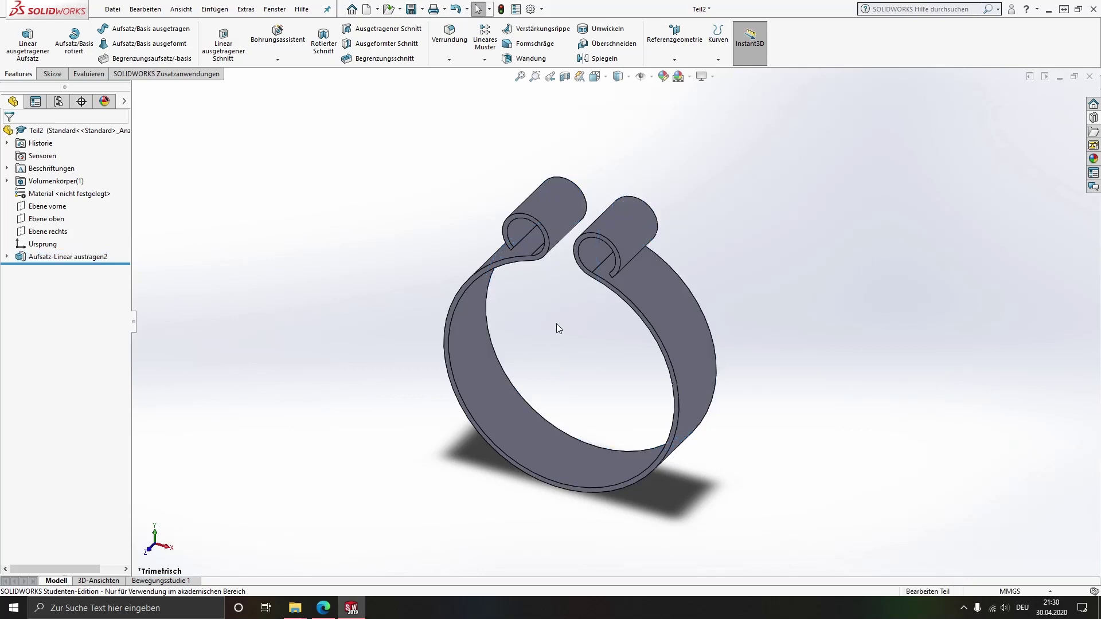
# Step: View the clamp profile Normal To, then return to a 3D pictorial view
pyautogui.press('Escape')
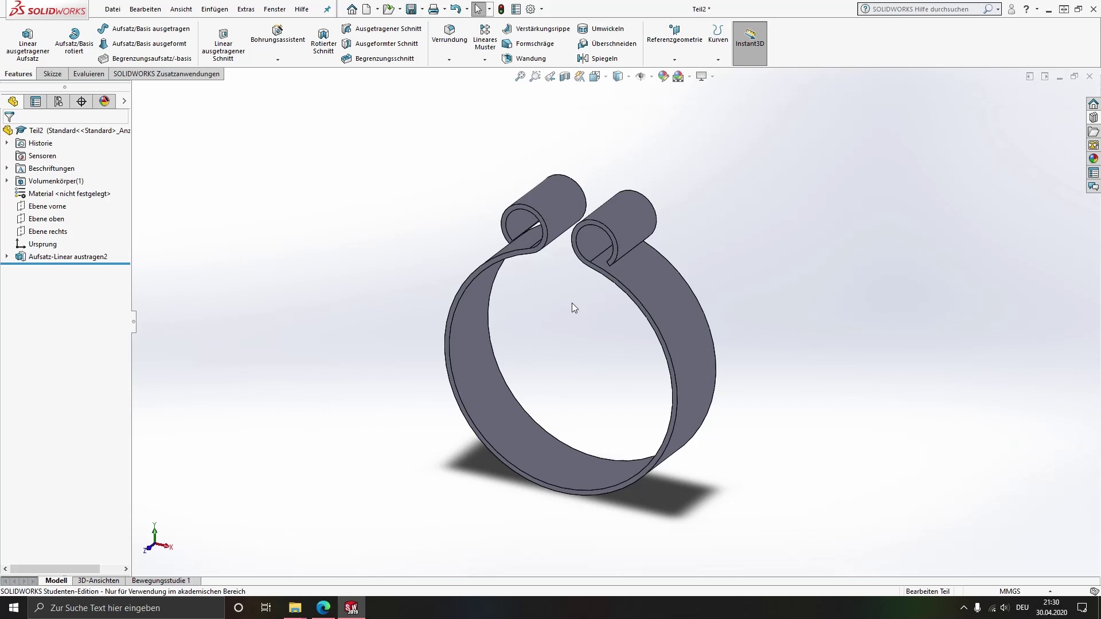
pyautogui.click(608, 77)
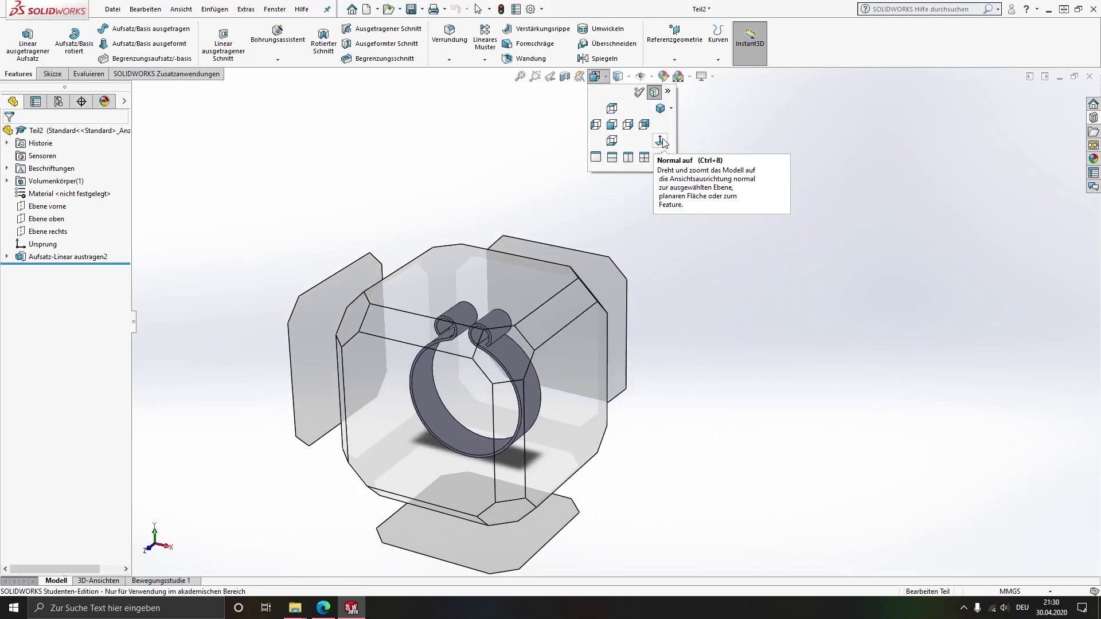
pyautogui.click(661, 141)
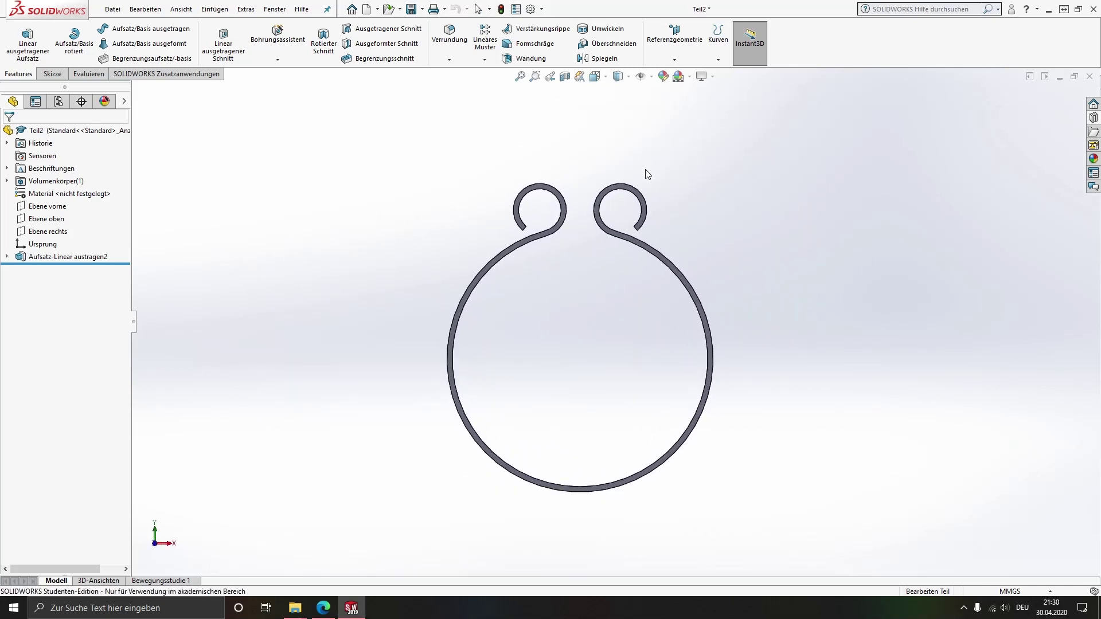
pyautogui.hotkey('ctrl', '7')
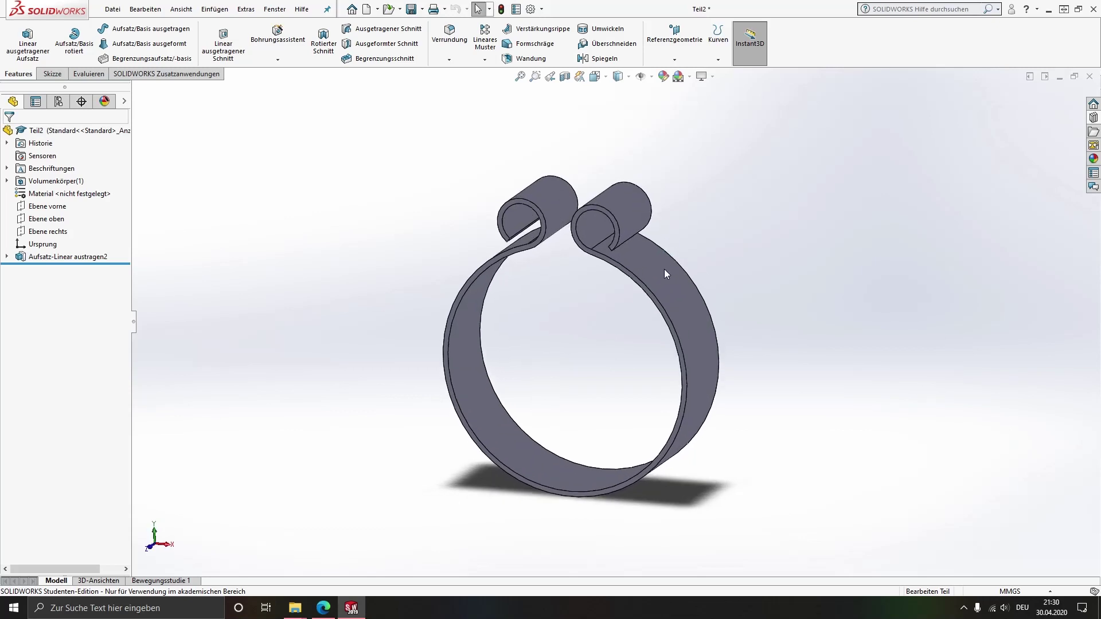
# Step: Orbit the clamp with the view selector cube and settle on the Right view
pyautogui.click(595, 77)
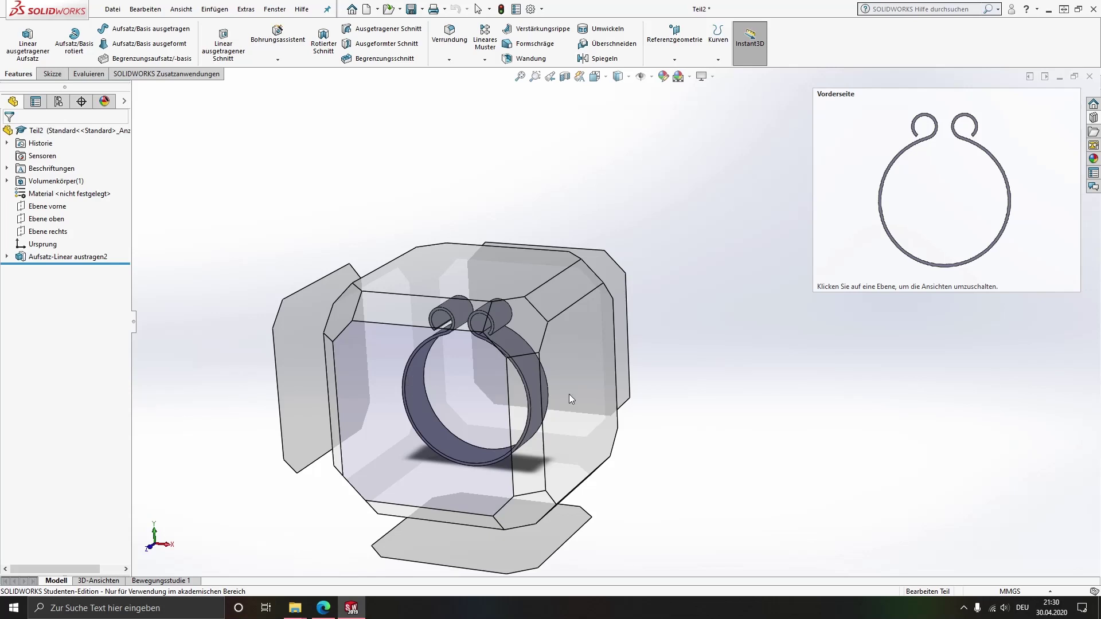
pyautogui.click(577, 360)
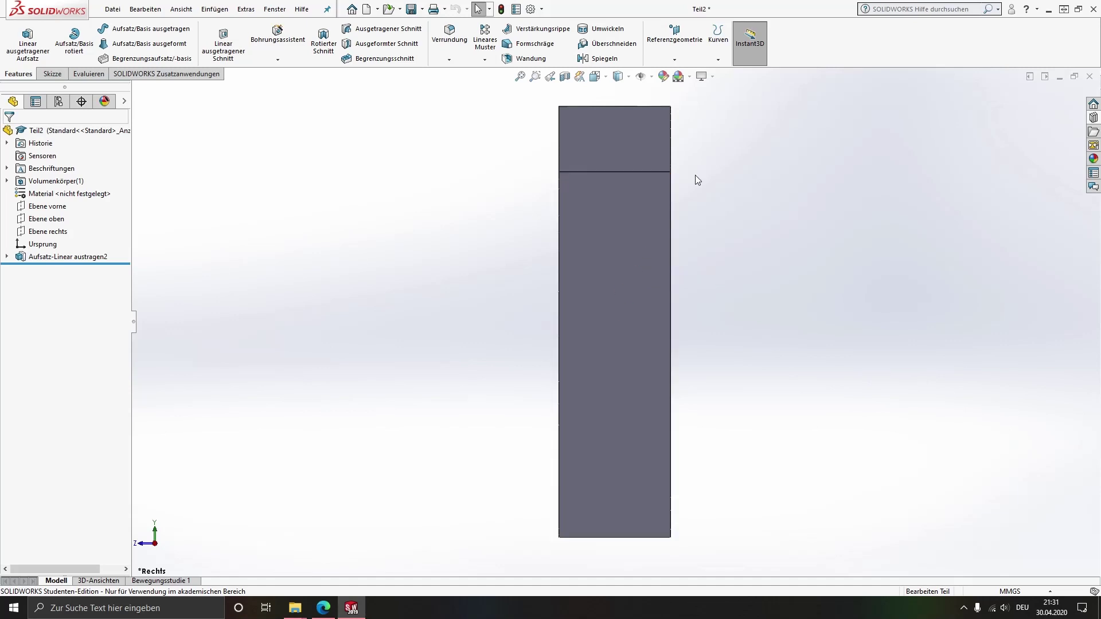
pyautogui.press('space')
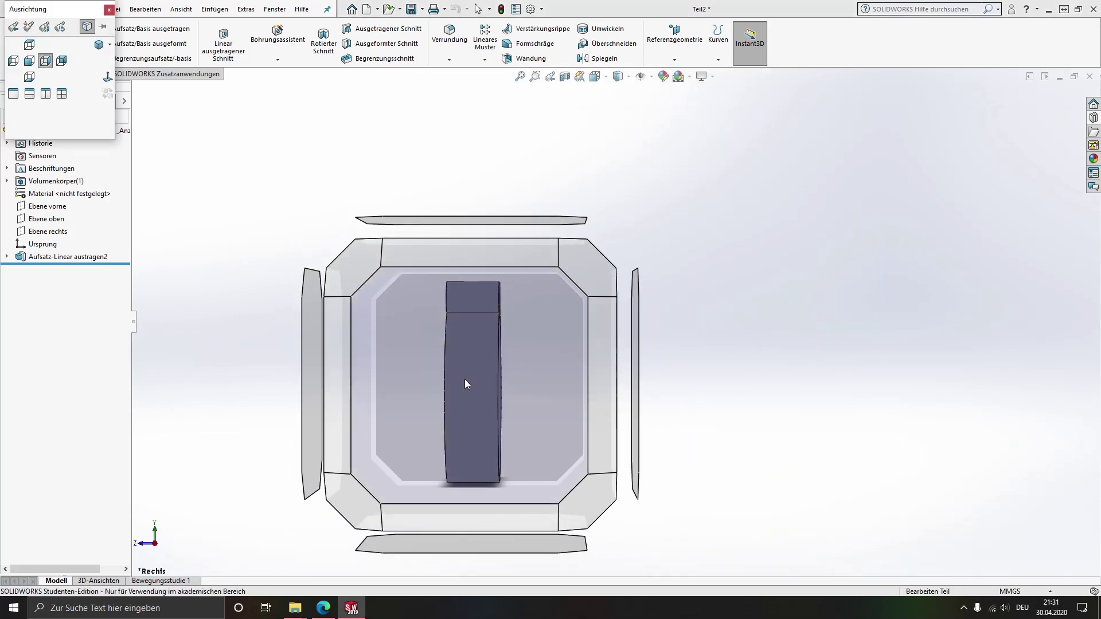
pyautogui.moveTo(409, 315)
pyautogui.mouseDown(button='middle')
pyautogui.moveTo(422, 315)
pyautogui.moveTo(496, 435)
pyautogui.mouseUp(button='middle')
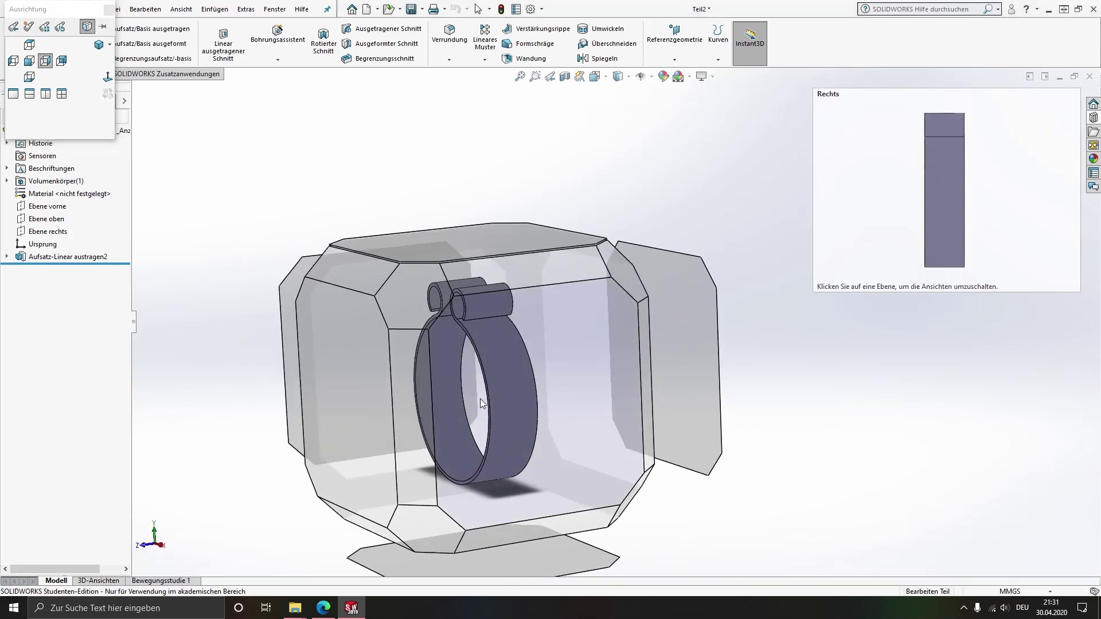
pyautogui.click(481, 397)
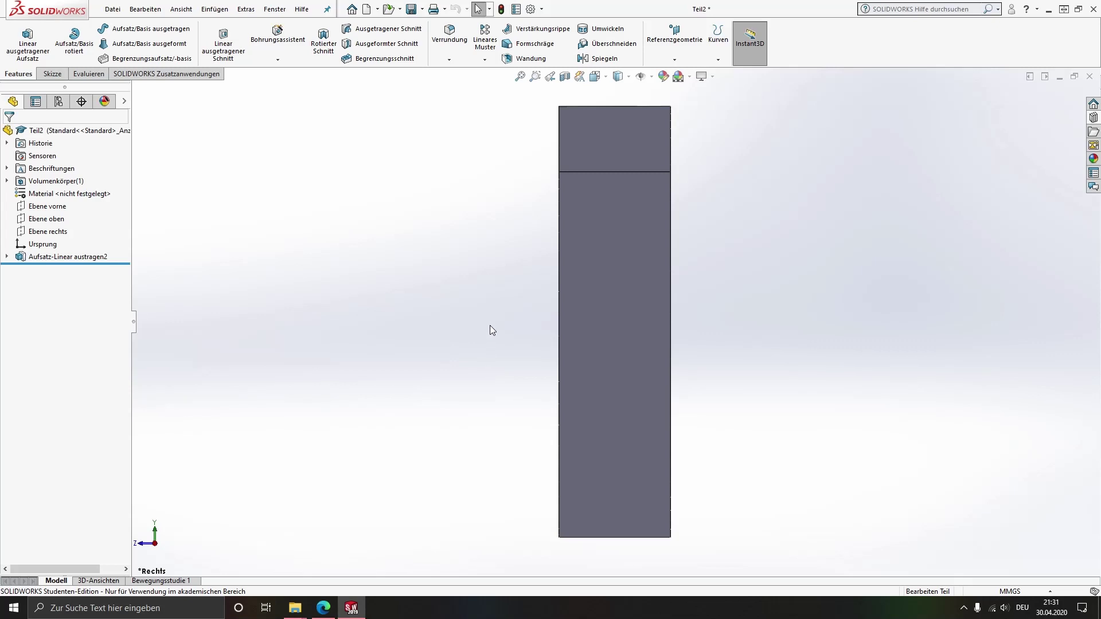
# Step: Open a new sketch, Skizze3, on the clamp part's right plane (Ebene rechts)
pyautogui.click(38, 233)
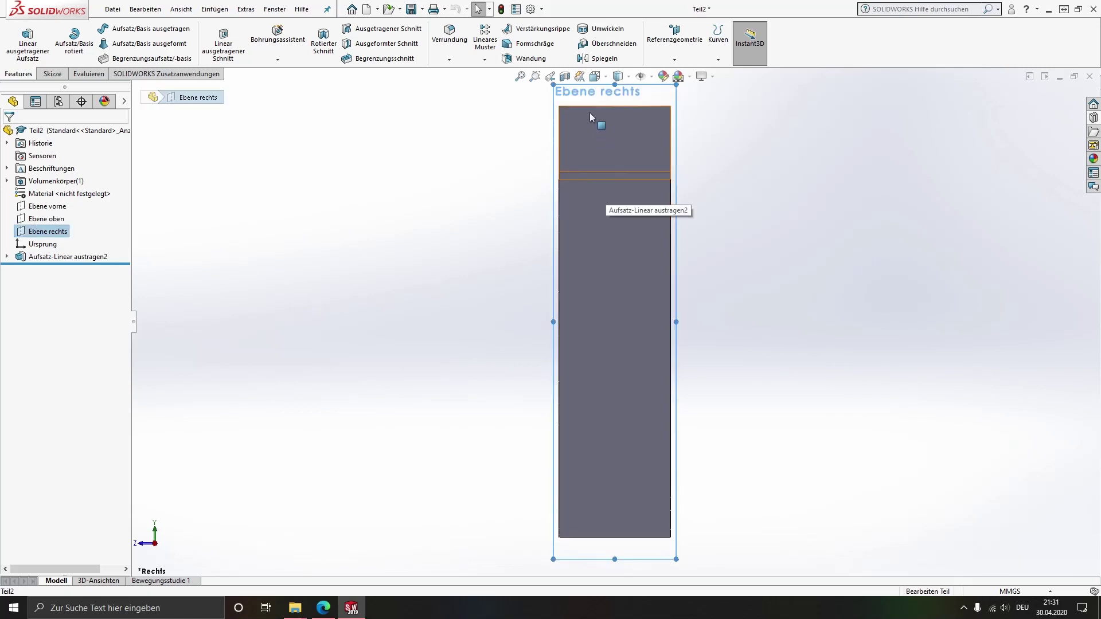
pyautogui.rightClick(48, 235)
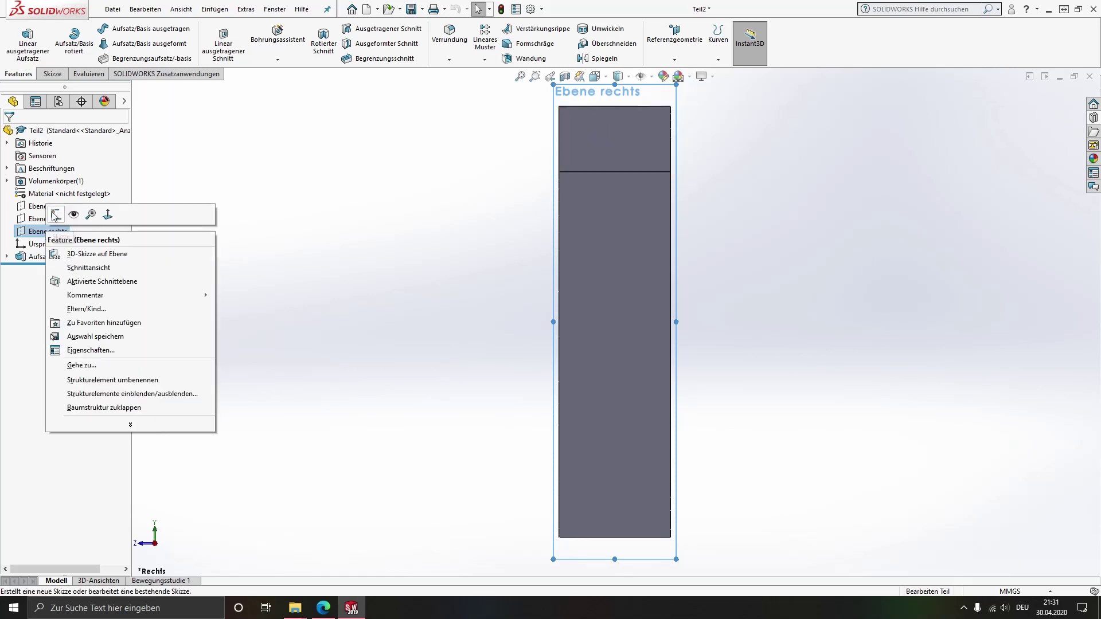
pyautogui.click(55, 217)
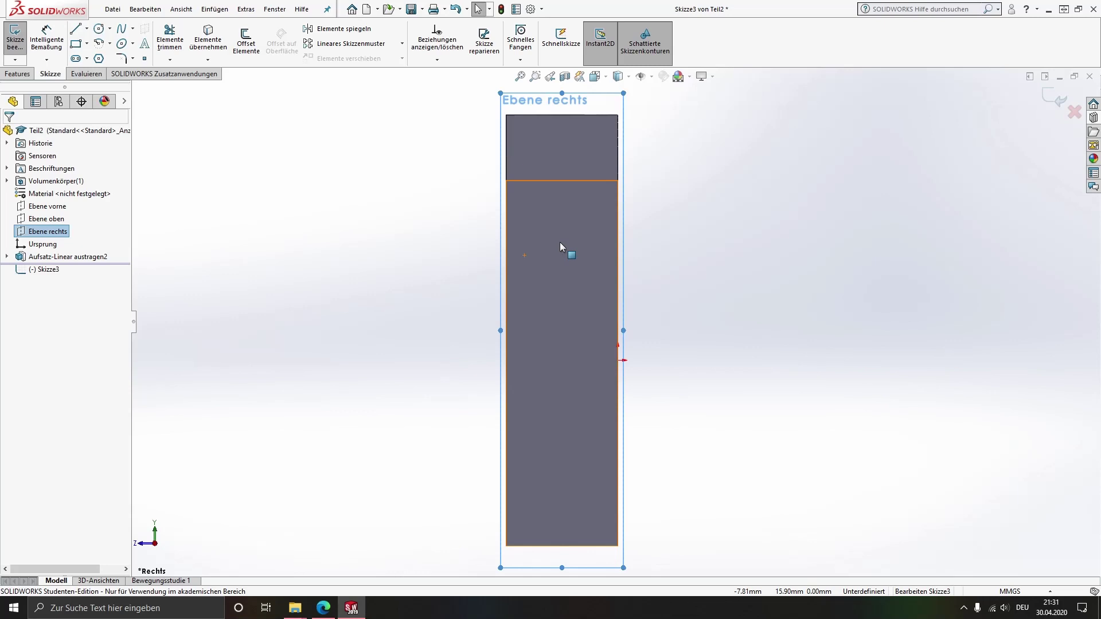
# Step: Draw a construction centerline across the band from its left edge to its right edge
pyautogui.click(87, 28)
pyautogui.click(92, 57)
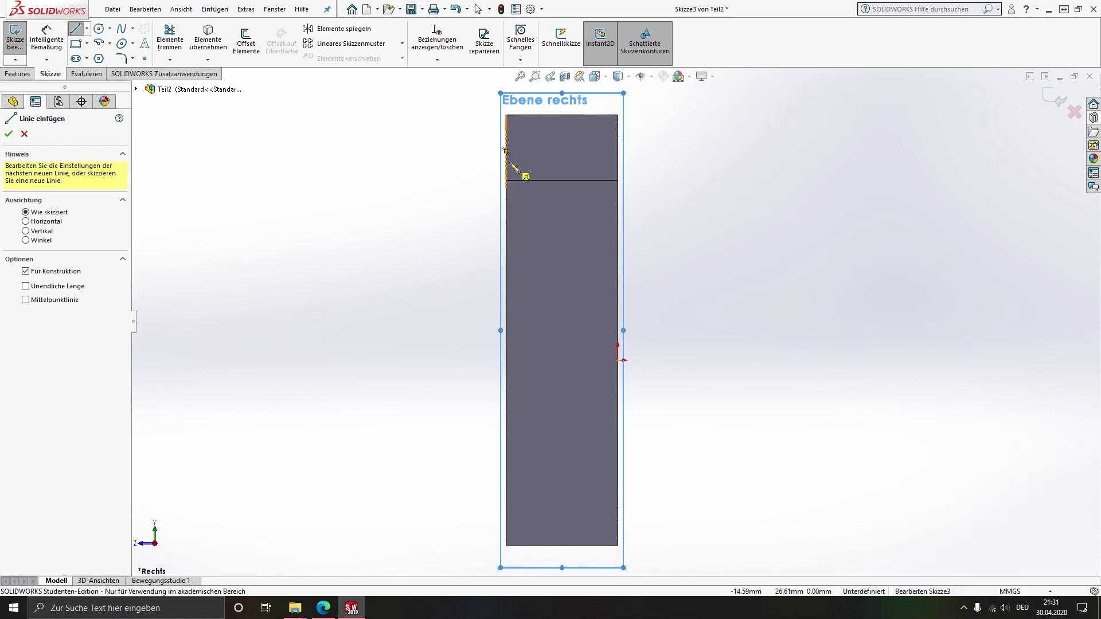
pyautogui.scroll(-1, 510, 165)
pyautogui.scroll(-2, 520, 155)
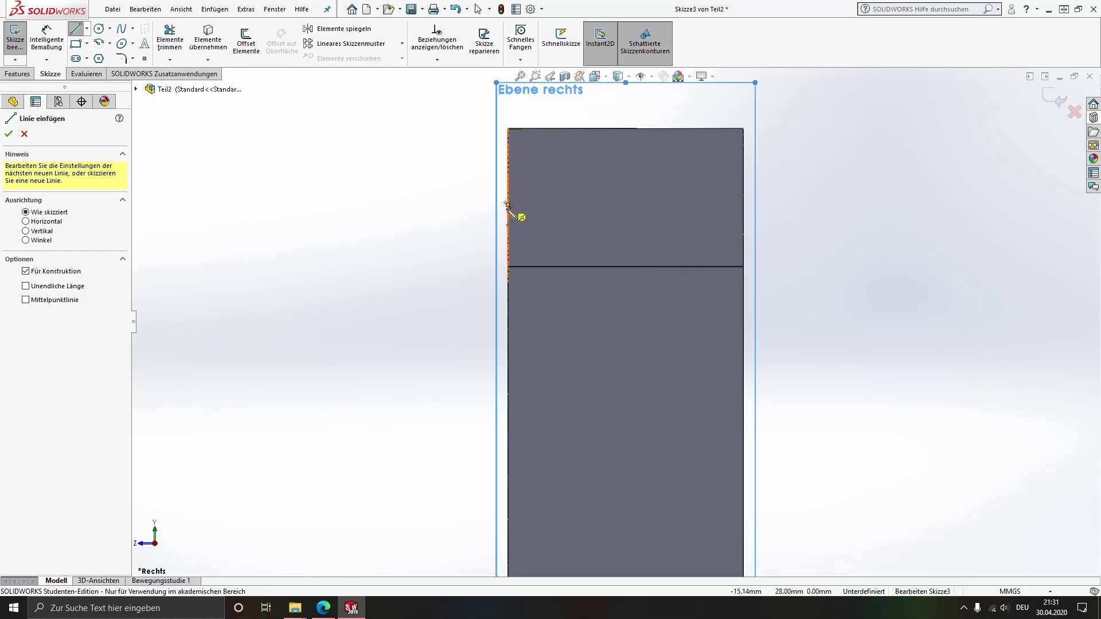
pyautogui.moveTo(521, 214)
pyautogui.mouseDown(button='middle')
pyautogui.moveTo(592, 219)
pyautogui.moveTo(479, 216)
pyautogui.mouseUp(button='middle')
pyautogui.hotkey('ctrl', '8')
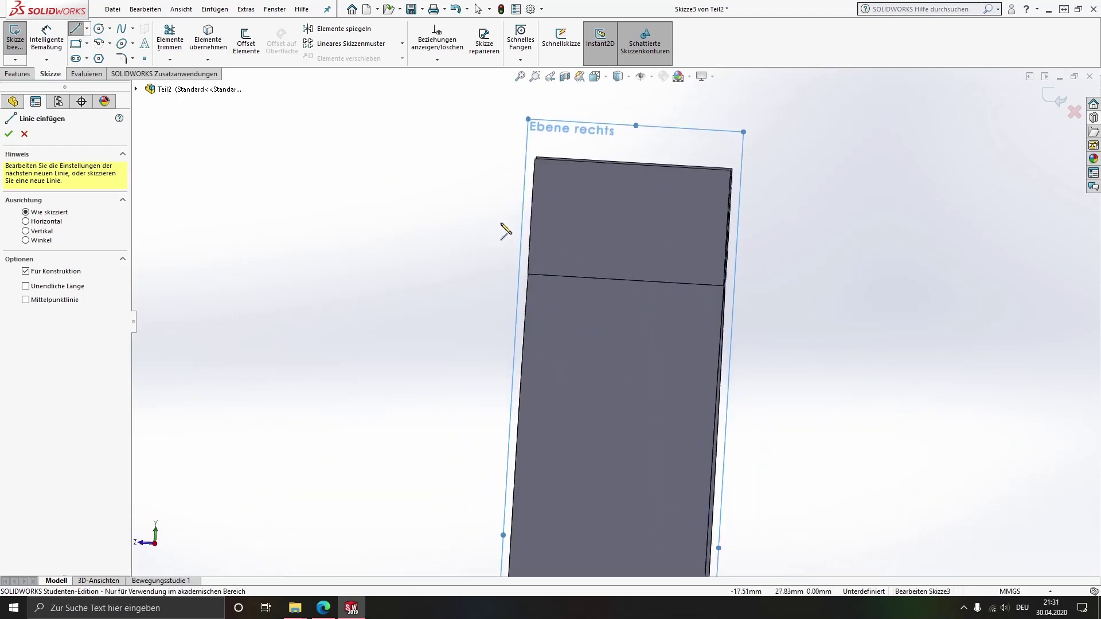
pyautogui.click(531, 223)
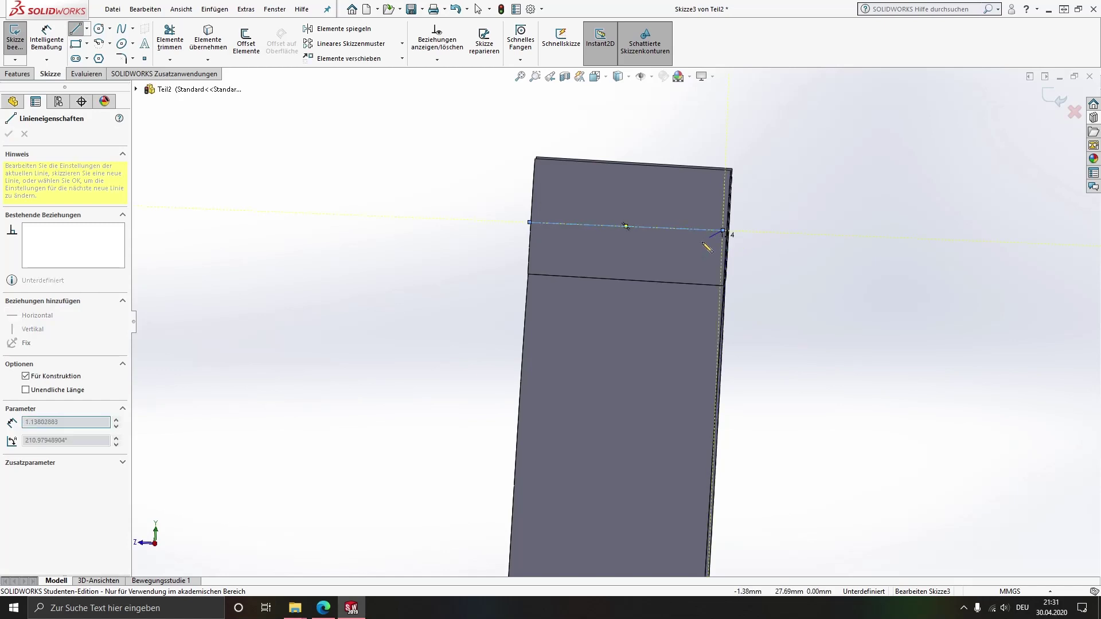
pyautogui.click(725, 231)
pyautogui.press('Escape')
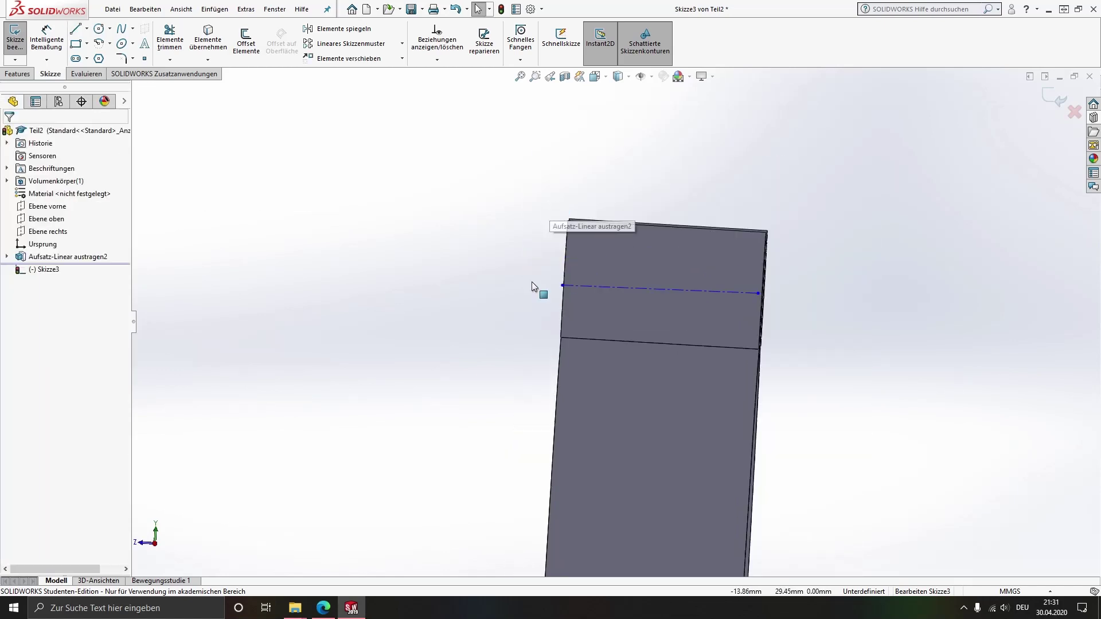
# Step: Make the centerline's end point coincident with the curl point from Skizze1
pyautogui.click(7, 256)
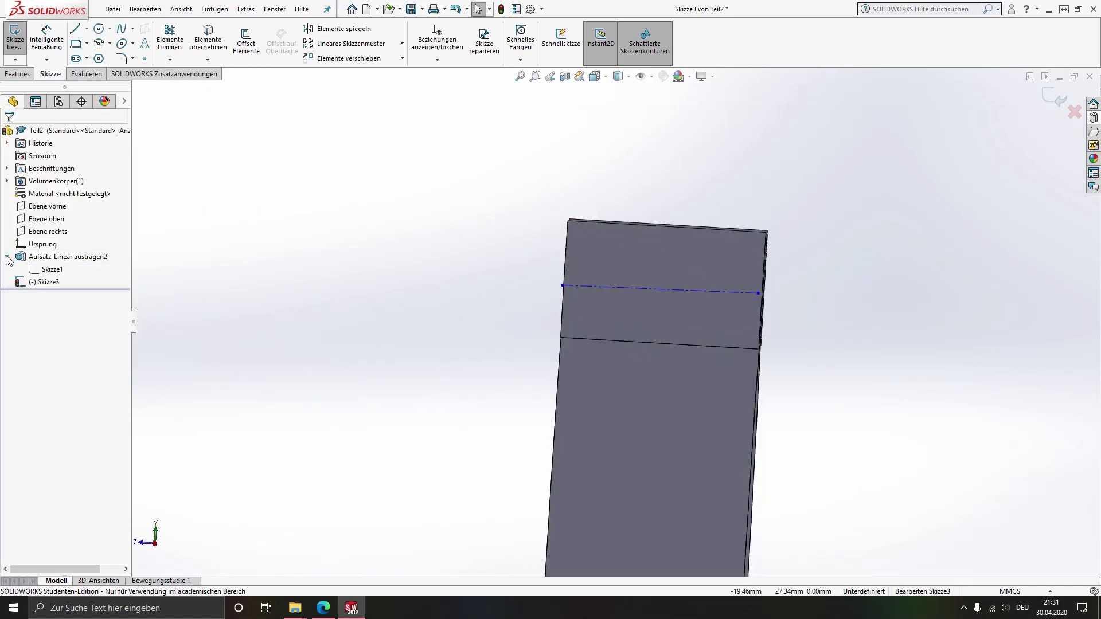
pyautogui.rightClick(43, 272)
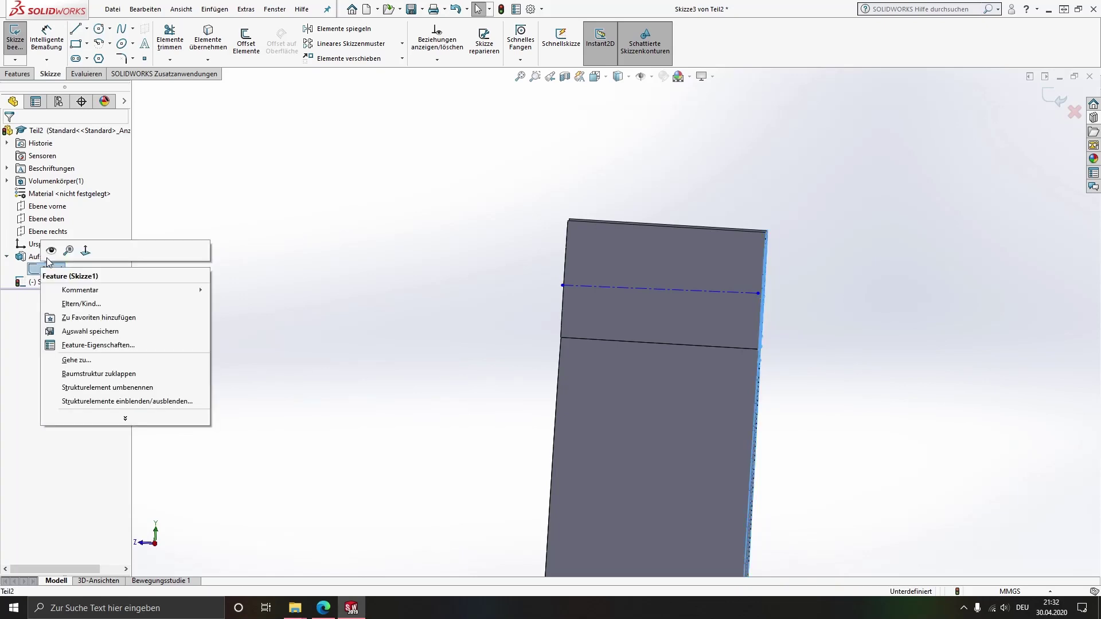
pyautogui.press('Escape')
pyautogui.click(721, 281)
pyautogui.moveTo(773, 291)
pyautogui.mouseDown(button='middle')
pyautogui.moveTo(793, 286)
pyautogui.moveTo(719, 326)
pyautogui.moveTo(720, 339)
pyautogui.moveTo(782, 336)
pyautogui.mouseUp(button='middle')
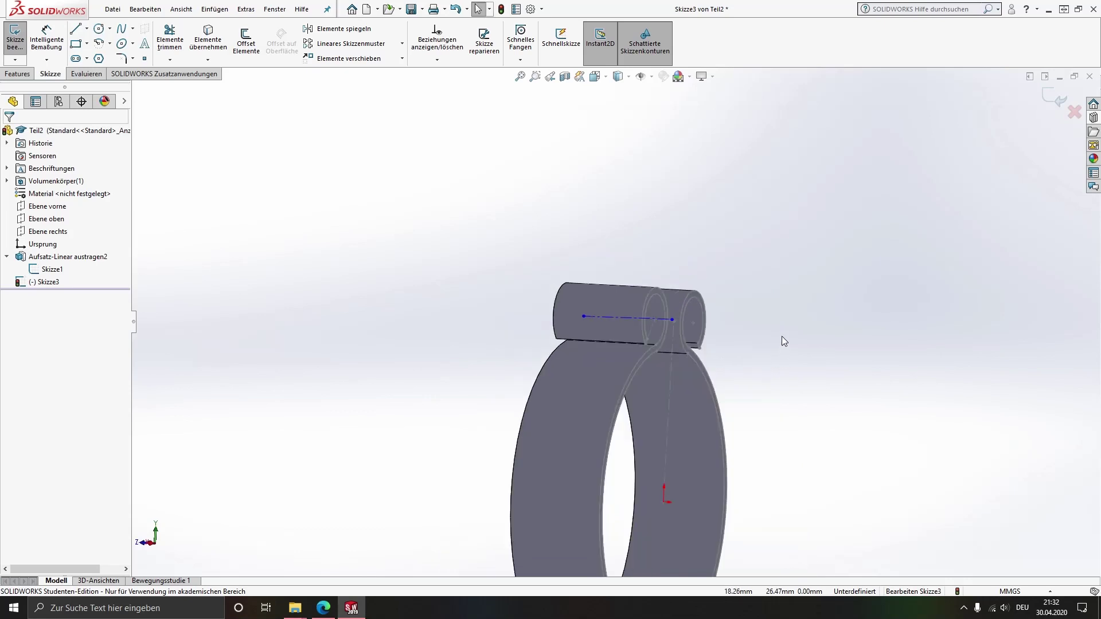
pyautogui.scroll(-2, 659, 326)
pyautogui.scroll(-3, 586, 297)
pyautogui.scroll(-3, 579, 294)
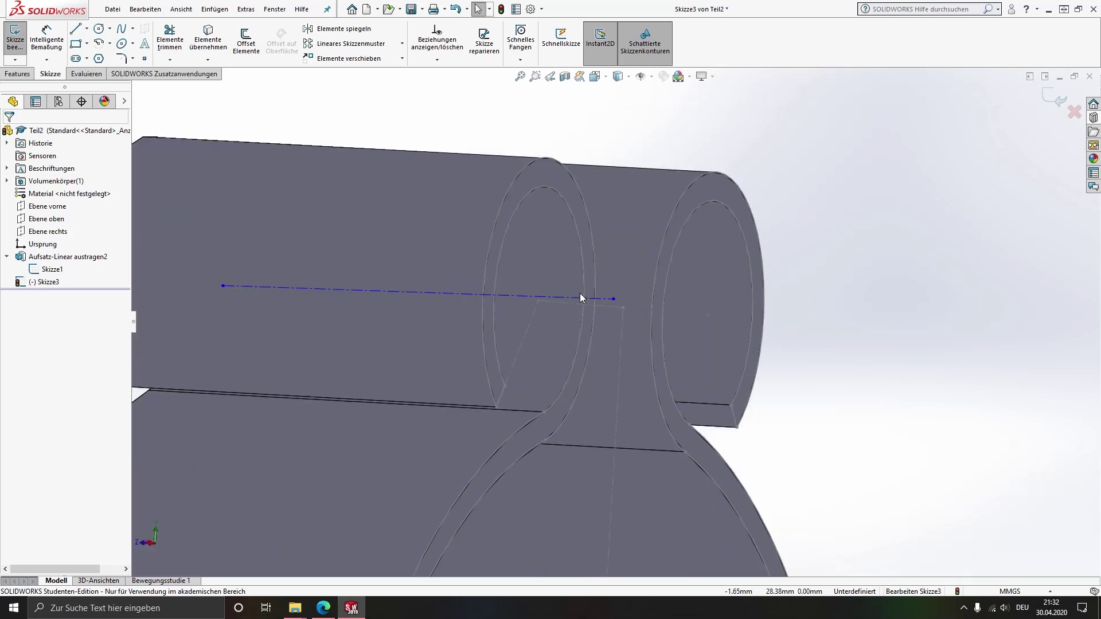
pyautogui.click(614, 298)
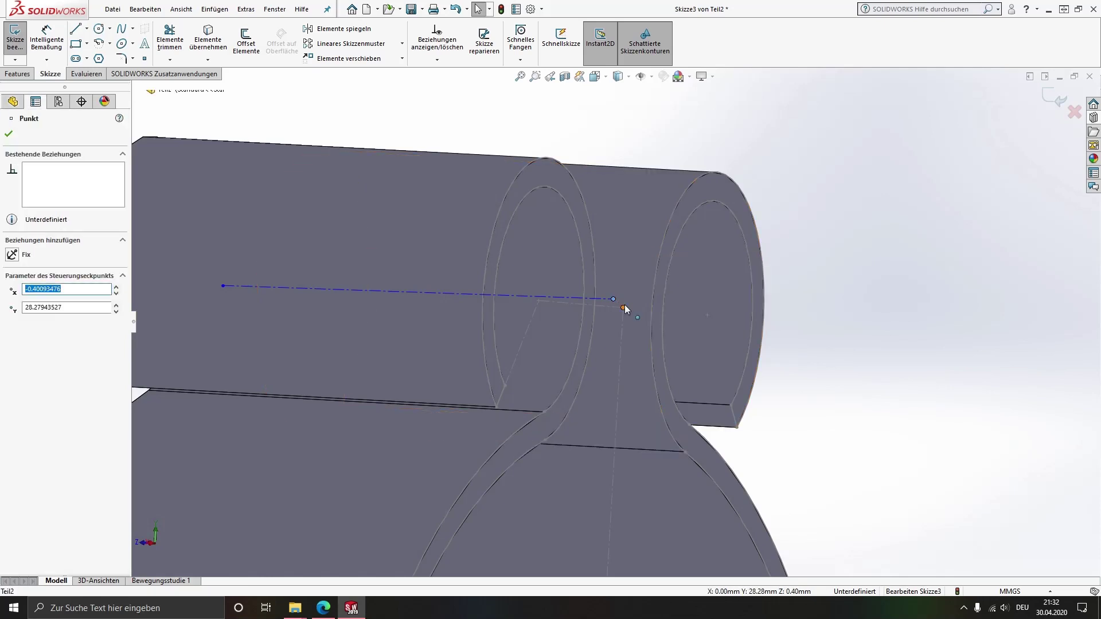
pyautogui.keyDown('ctrl'); pyautogui.click(625, 308); pyautogui.keyUp('ctrl')
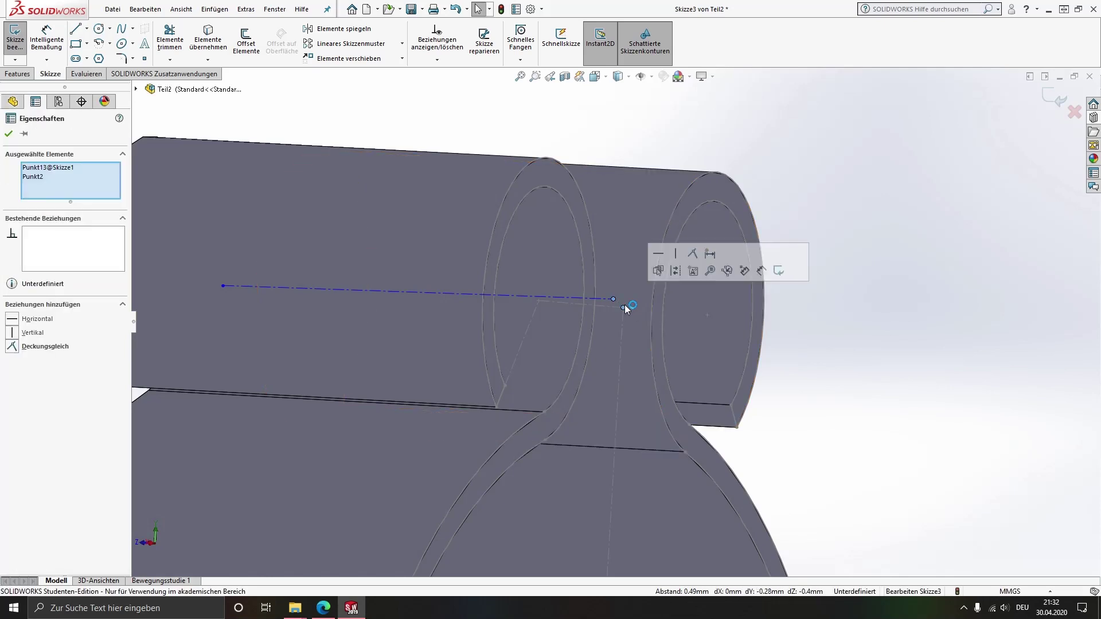
pyautogui.click(28, 347)
# Step: Make the centerline's left endpoint coincident with the band's left vertical edge
pyautogui.moveTo(625, 336)
pyautogui.mouseDown(button='middle')
pyautogui.moveTo(745, 313)
pyautogui.moveTo(583, 318)
pyautogui.mouseUp(button='middle')
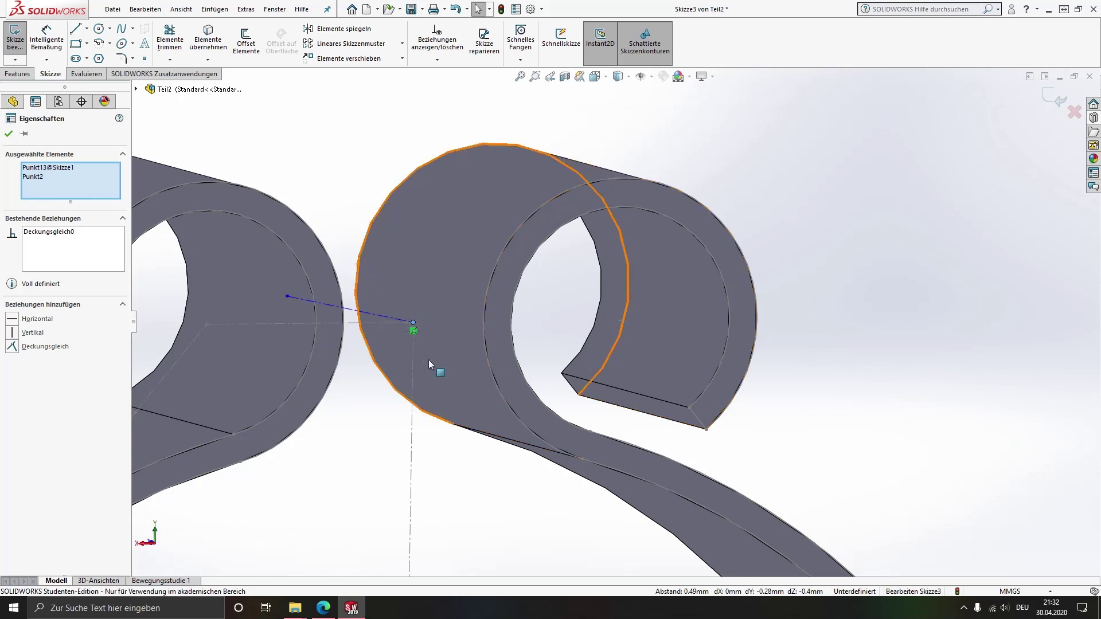
pyautogui.moveTo(429, 359); pyautogui.dragTo(586, 330, button='middle')
pyautogui.scroll(3, 474, 297)
pyautogui.scroll(5, 474, 298)
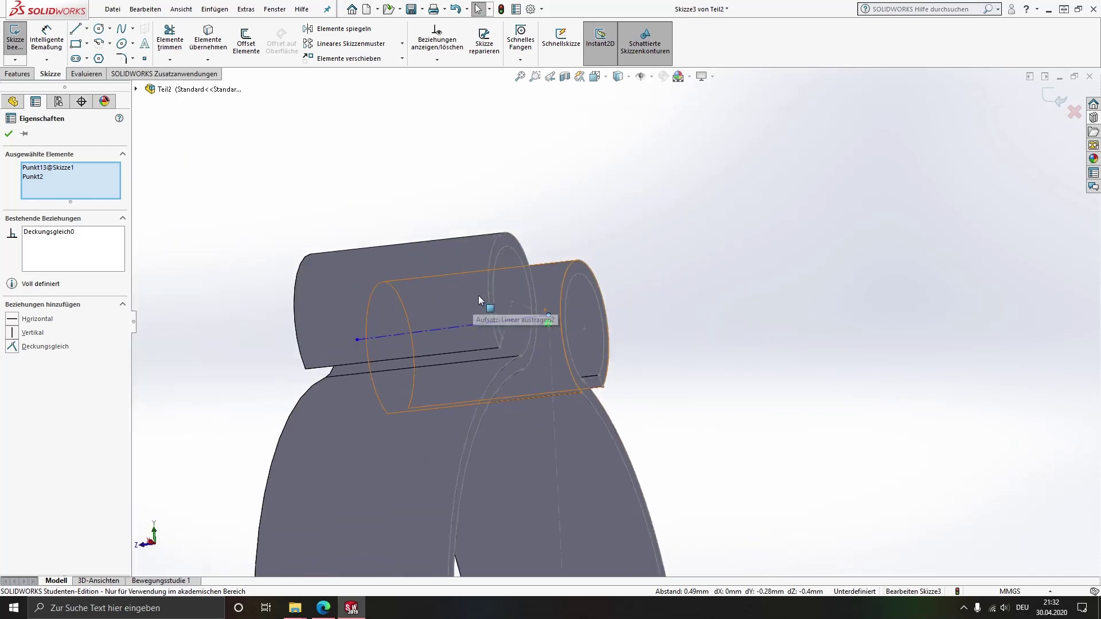
pyautogui.scroll(2, 479, 295)
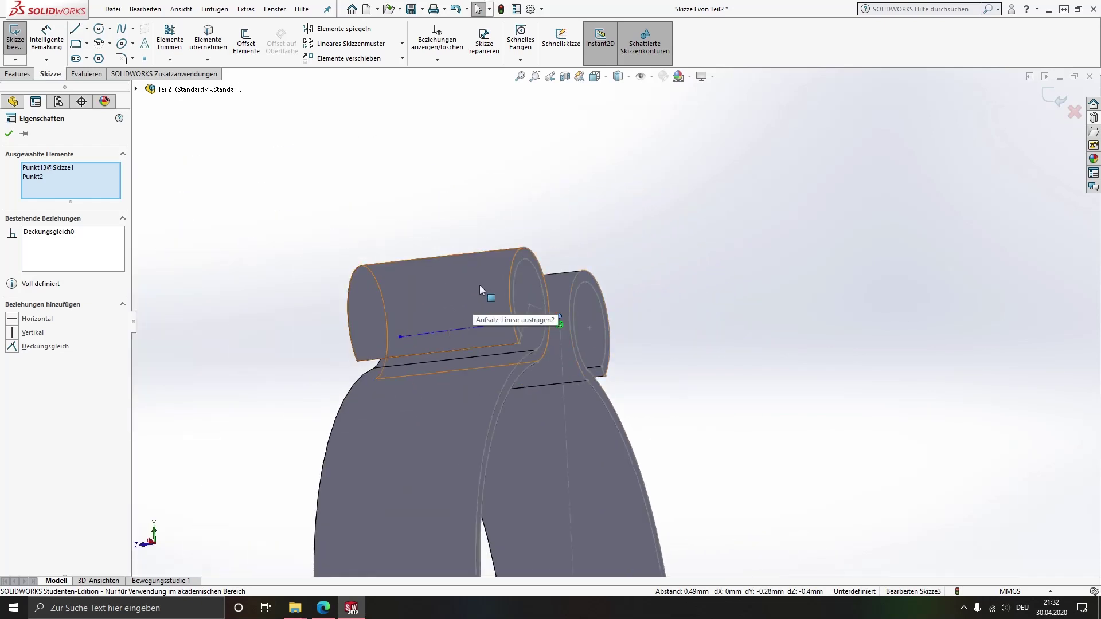
pyautogui.click(595, 76)
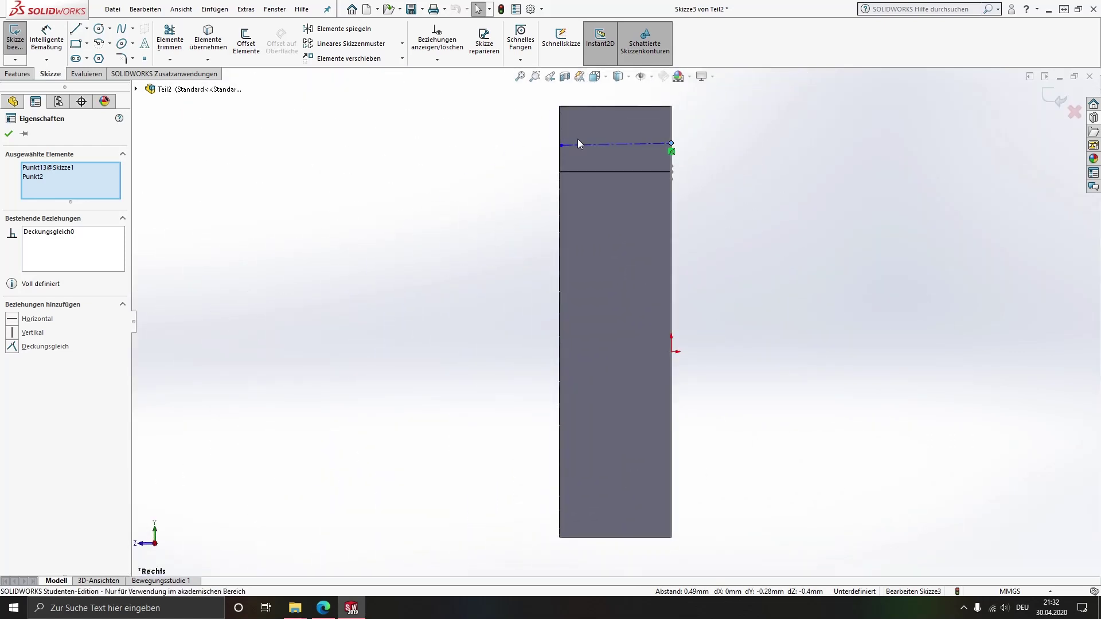
pyautogui.scroll(-1, 574, 140)
pyautogui.scroll(-1, 746, 172)
pyautogui.scroll(-2, 776, 179)
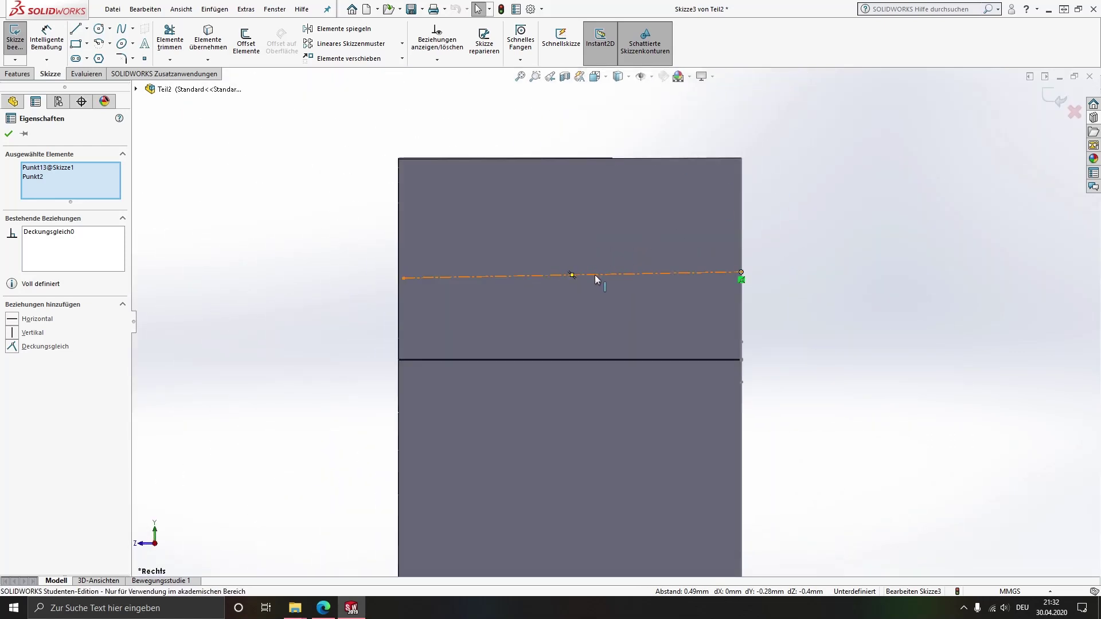
pyautogui.click(403, 280)
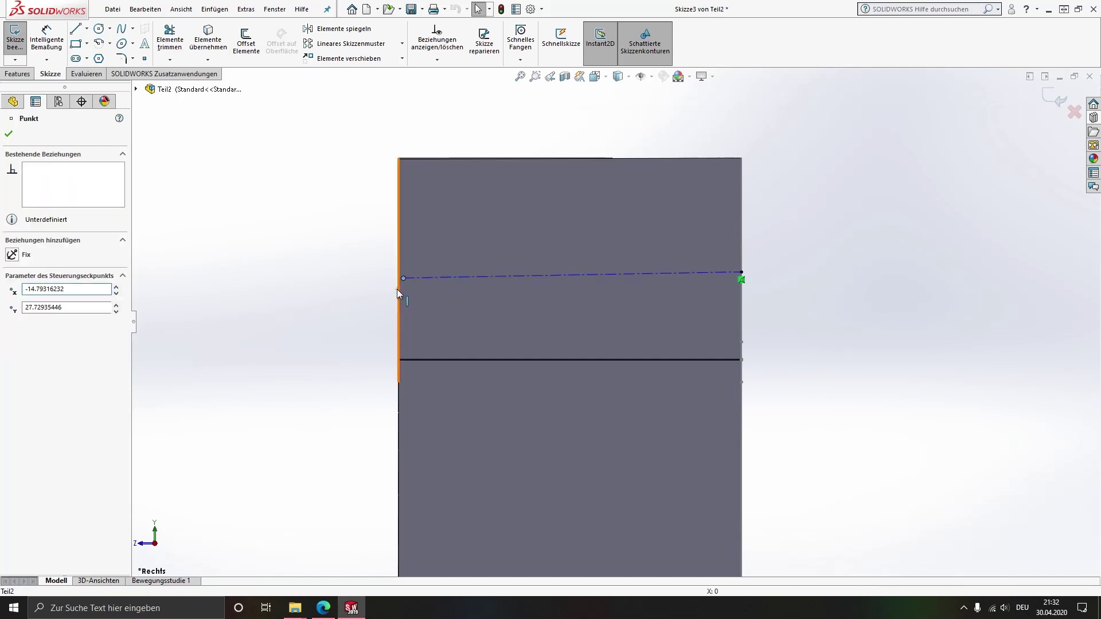
pyautogui.keyDown('ctrl'); pyautogui.click(397, 290); pyautogui.keyUp('ctrl')
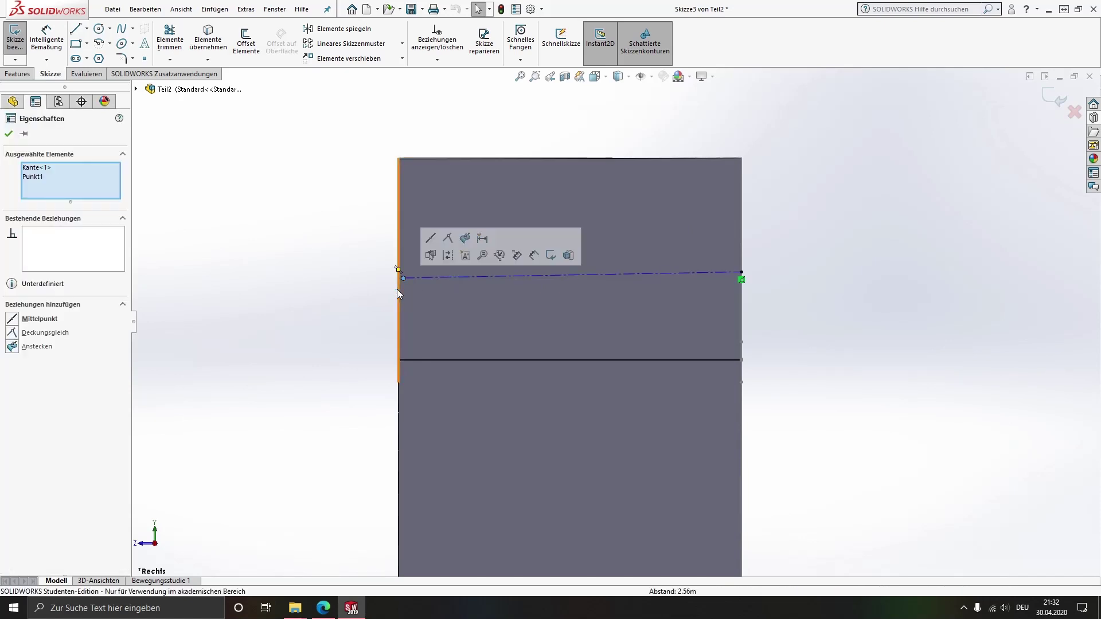
pyautogui.click(18, 332)
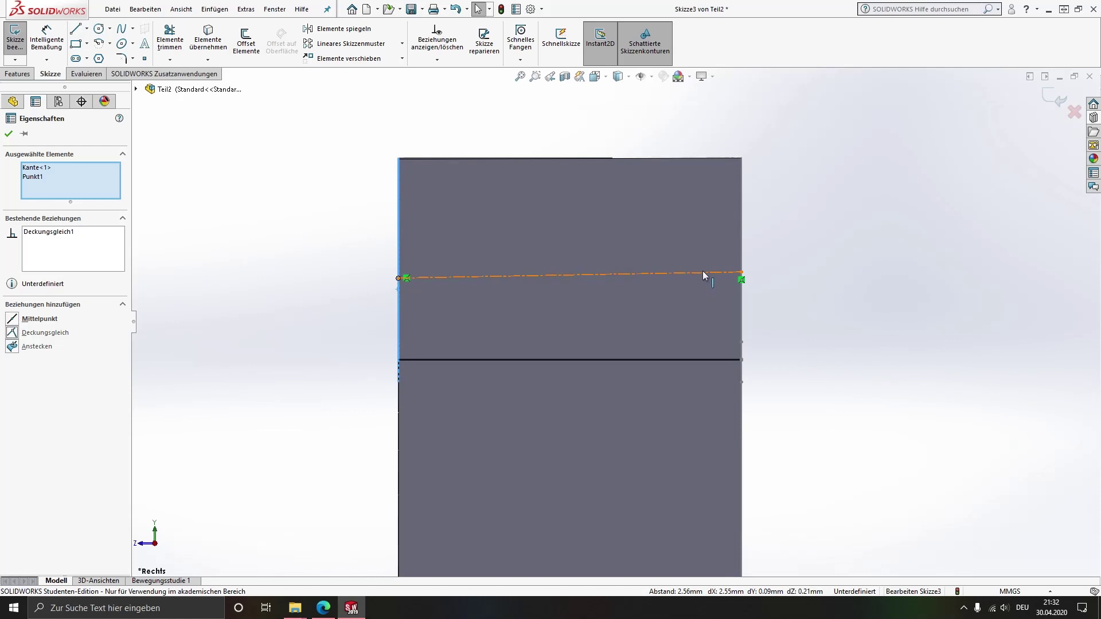
# Step: Add a Horizontal relation to the centerline
pyautogui.click(419, 278)
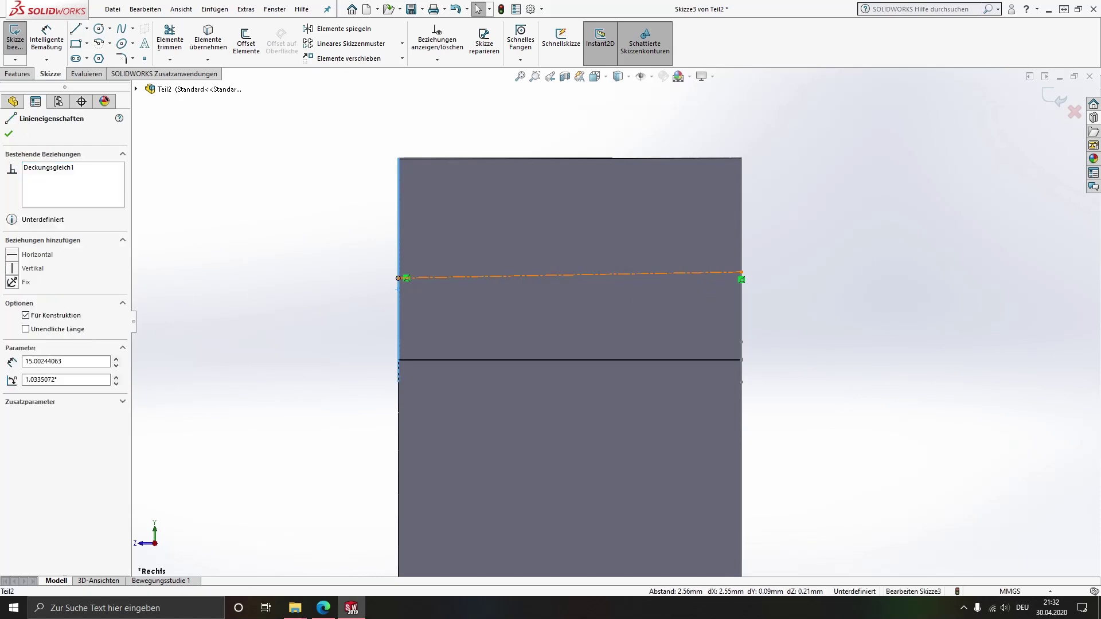
pyautogui.click(16, 259)
pyautogui.click(244, 276)
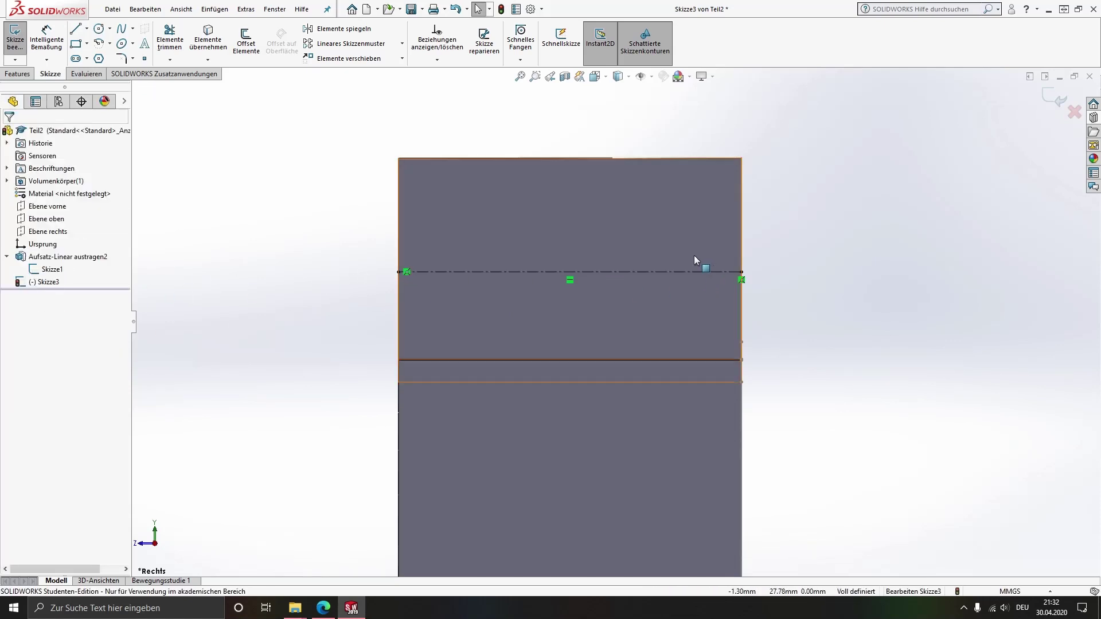
# Step: Draw a circle centred on the centerline
pyautogui.click(88, 29)
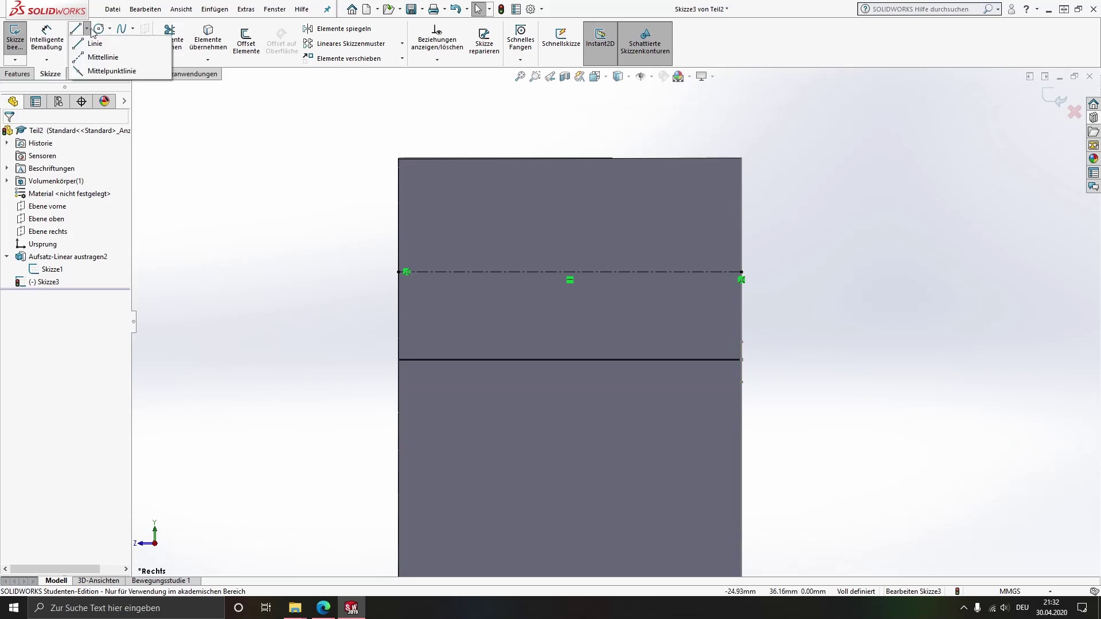
pyautogui.click(99, 28)
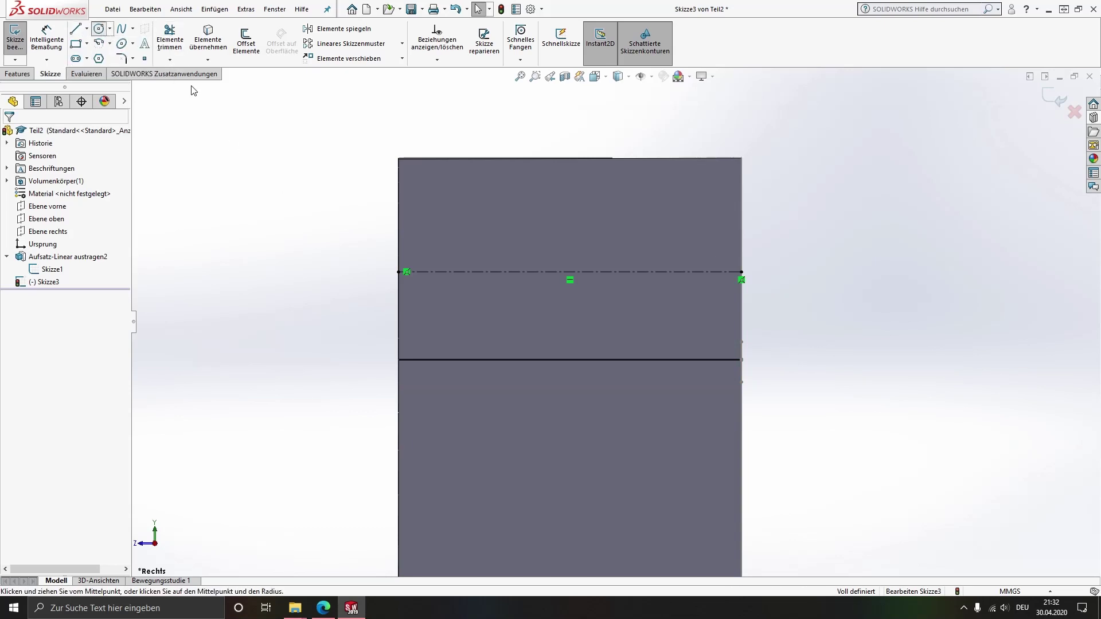
pyautogui.click(570, 272)
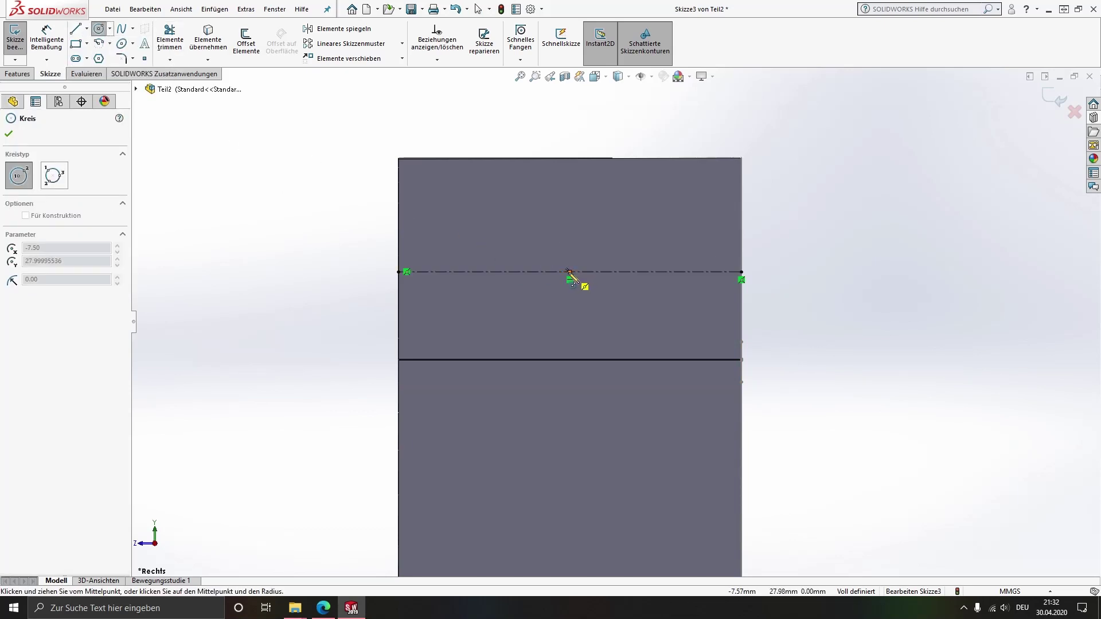
pyautogui.click(592, 322)
# Step: Dimension the circle to Ø5.20 mm and start an extruded cut from the sketch
pyautogui.moveTo(552, 287); pyautogui.dragTo(552, 248, button='right')
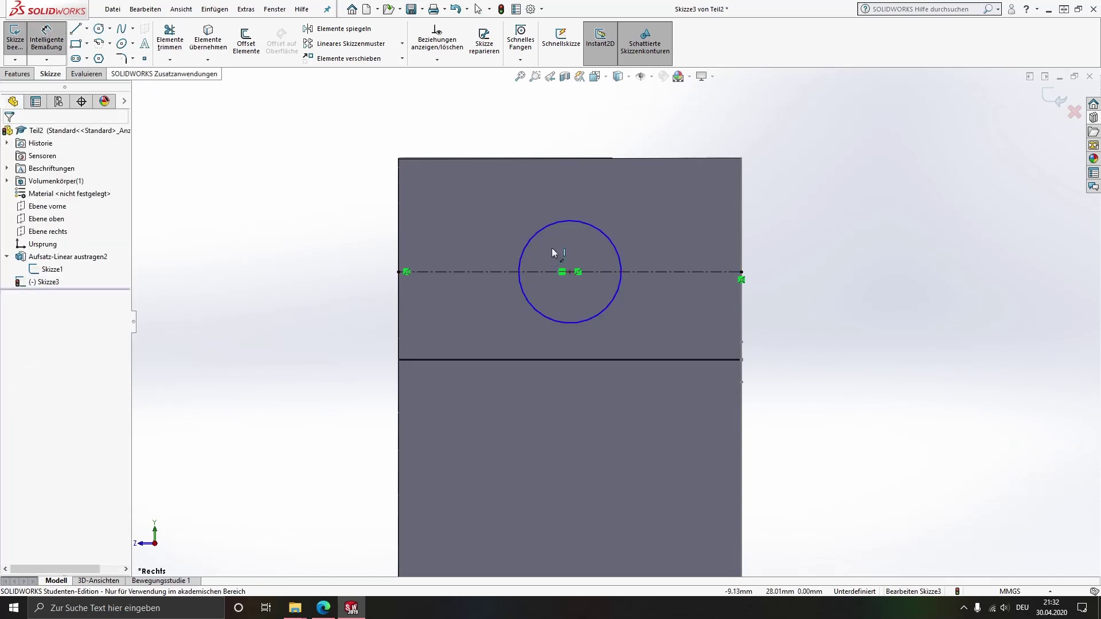
pyautogui.click(554, 226)
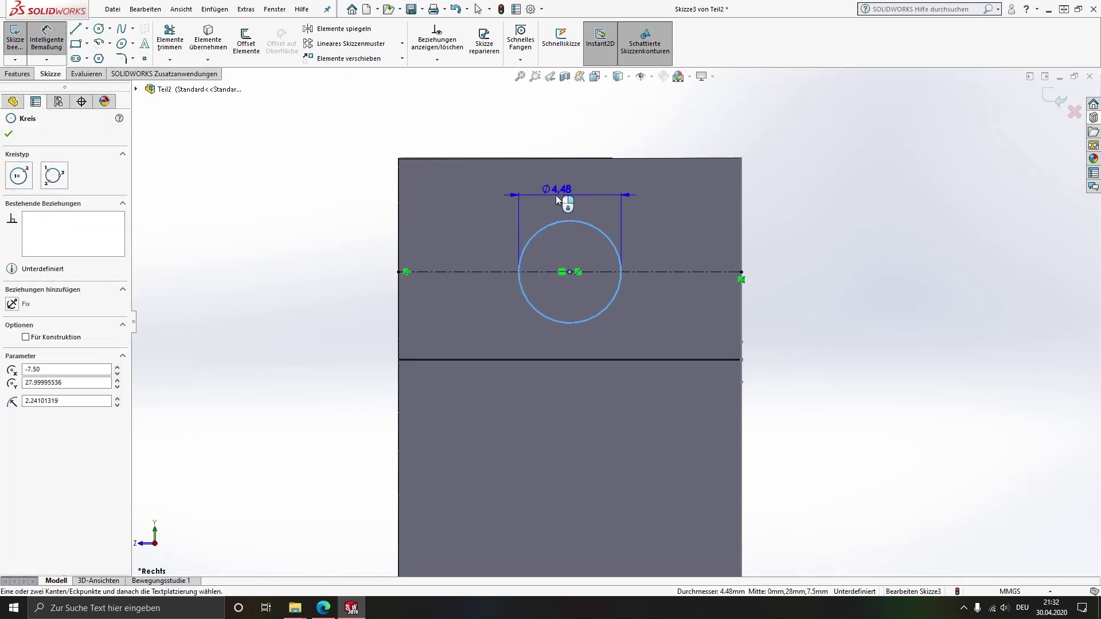
pyautogui.click(555, 196)
pyautogui.write('5,2')
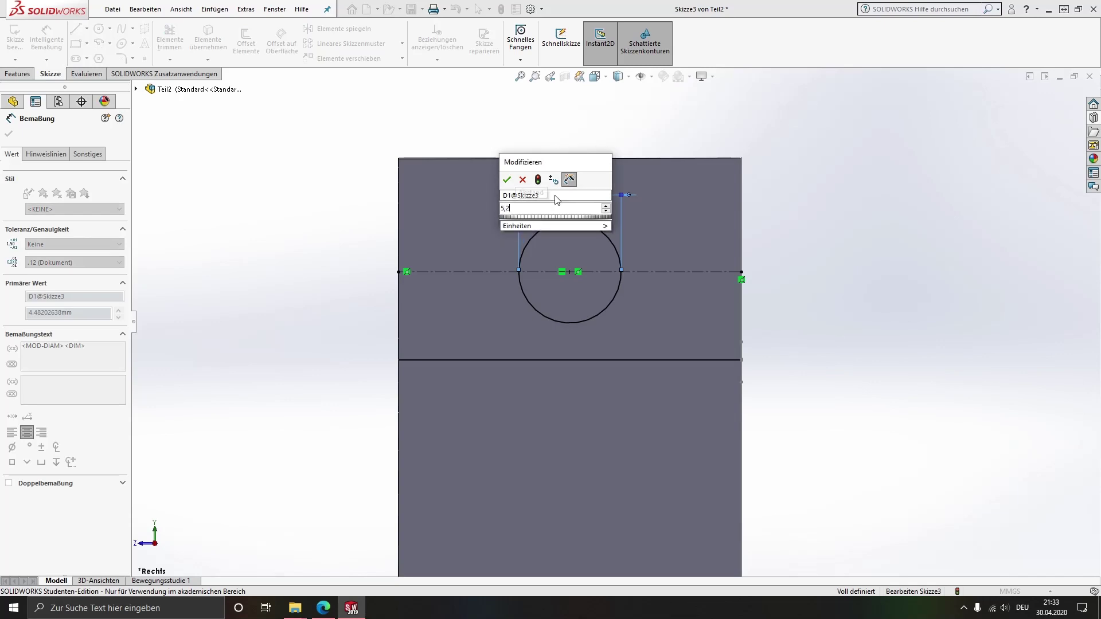
pyautogui.press('Return')
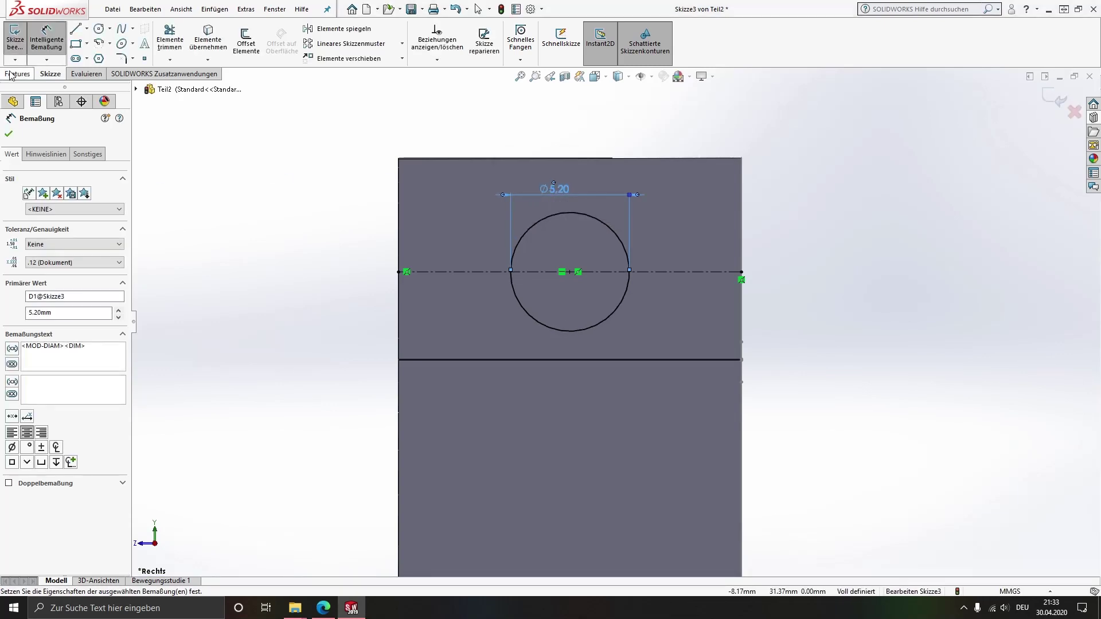
pyautogui.click(13, 74)
pyautogui.click(223, 41)
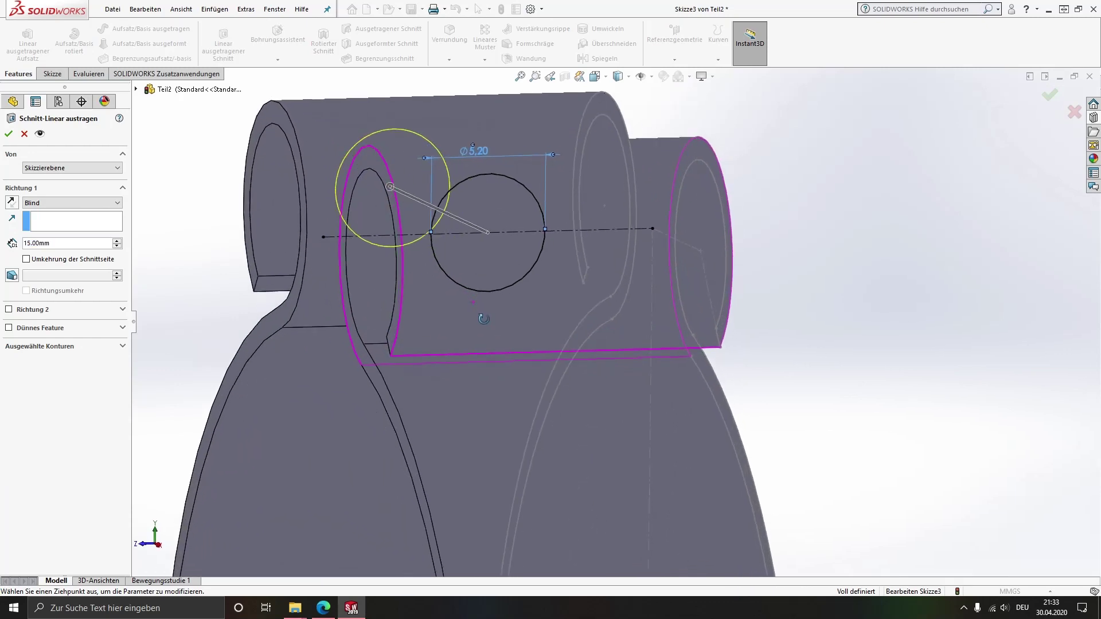
# Step: Set the cut to Durch alles - Beide and confirm it, creating Schnitt-Linear austragen1
pyautogui.click(56, 208)
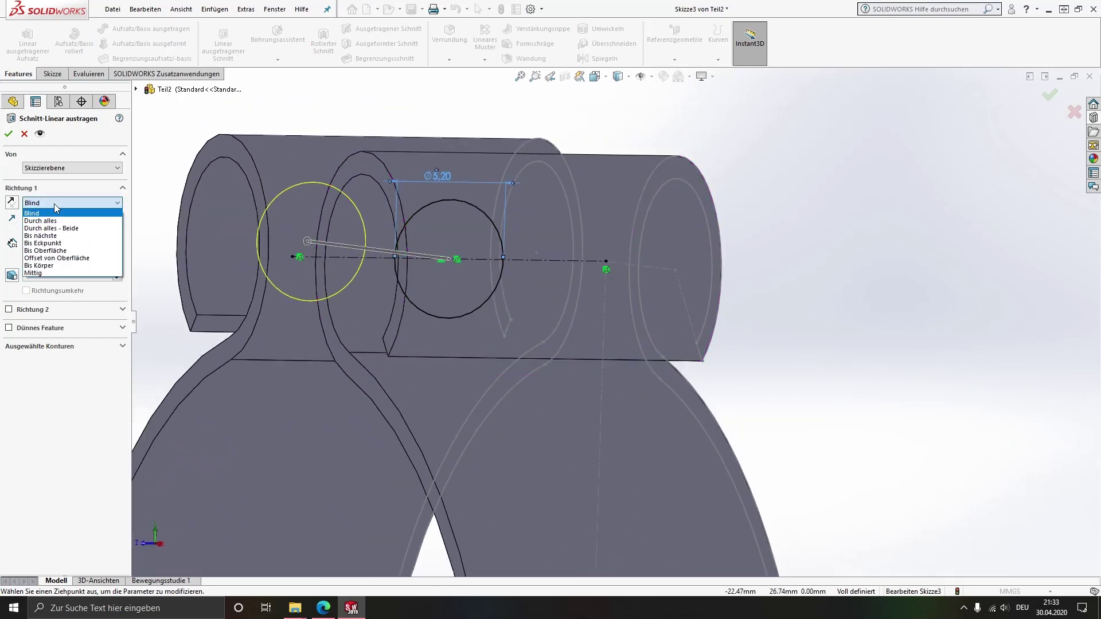
pyautogui.click(62, 235)
pyautogui.scroll(5, 574, 373)
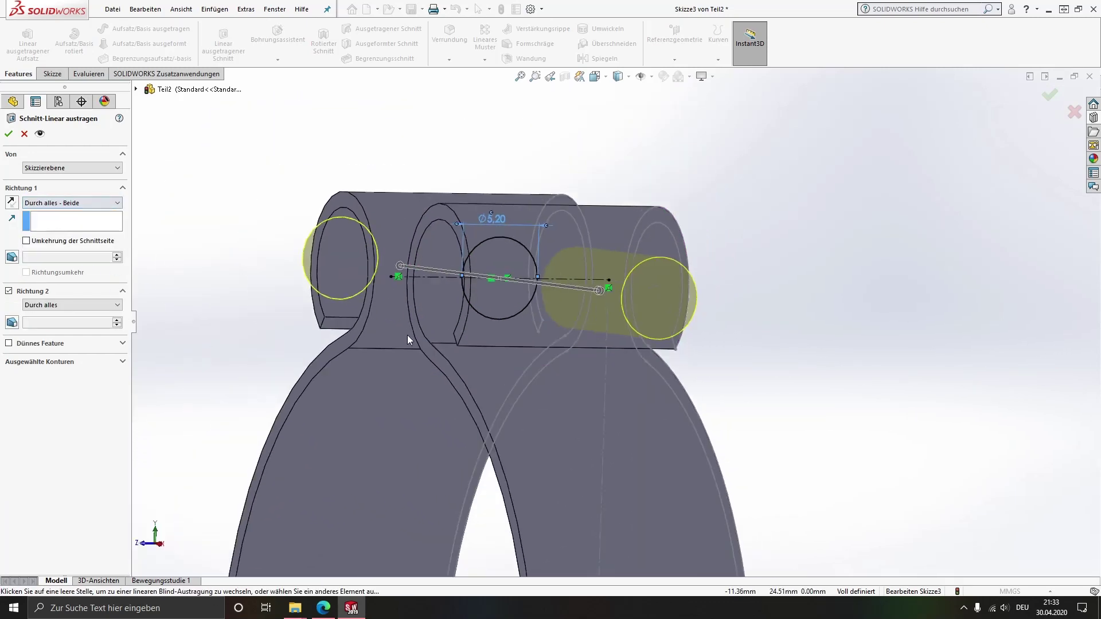
pyautogui.moveTo(574, 372); pyautogui.dragTo(654, 393, button='middle')
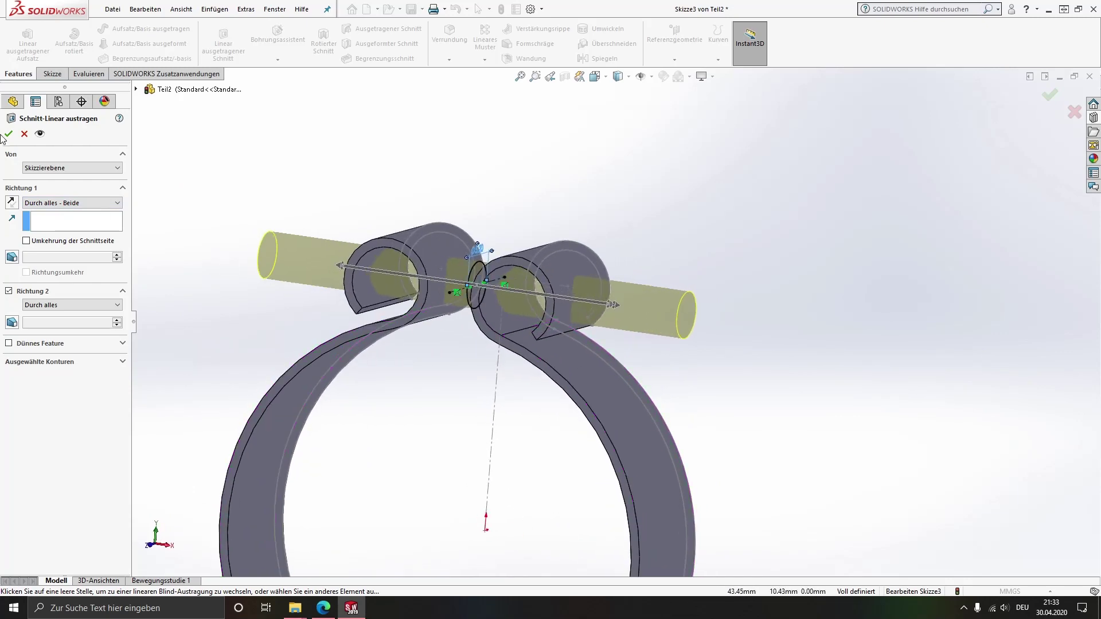
pyautogui.click(8, 135)
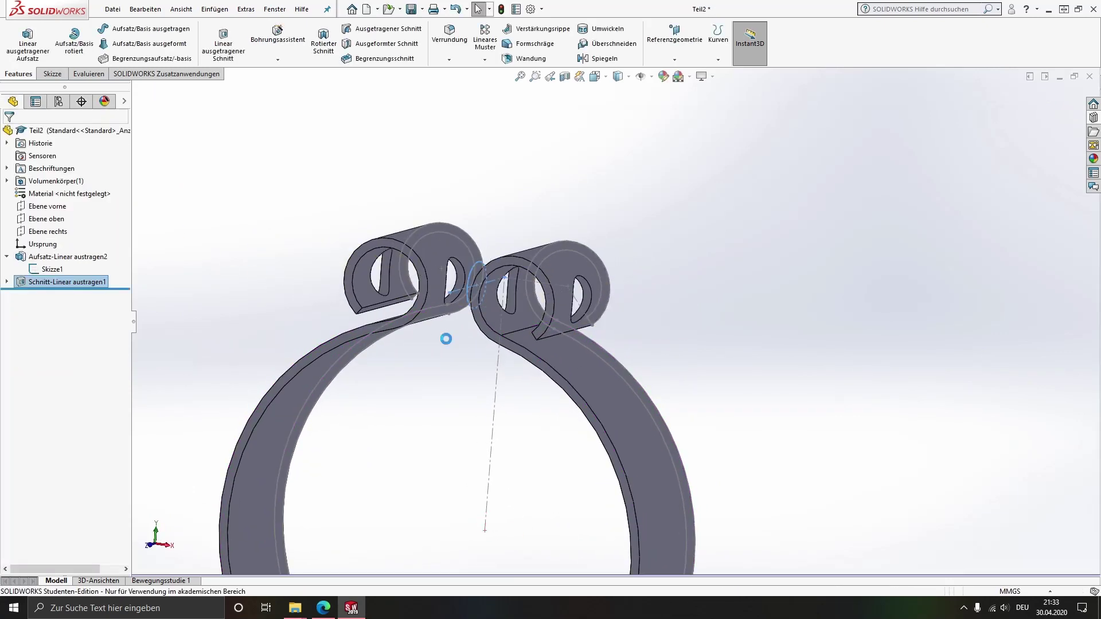
pyautogui.moveTo(474, 401)
pyautogui.mouseDown(button='middle')
pyautogui.moveTo(509, 393)
pyautogui.moveTo(397, 370)
pyautogui.mouseUp(button='middle')
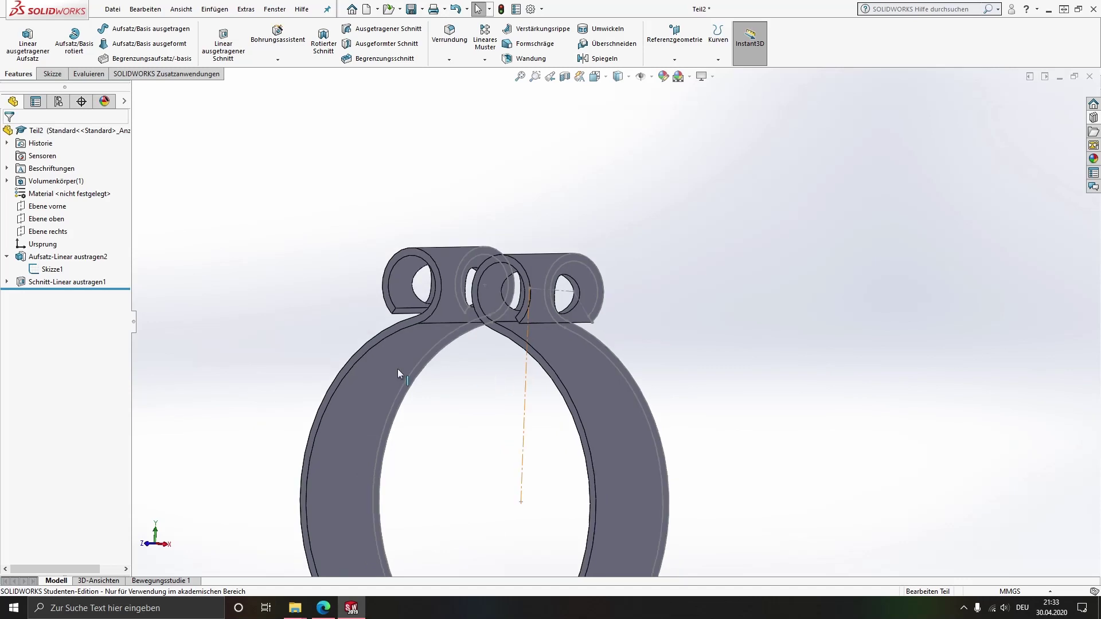
# Step: Show the cut's dimensions, collapse Aufsatz-Linear austragen2, and orbit to a frontal ring view
pyautogui.click(34, 260)
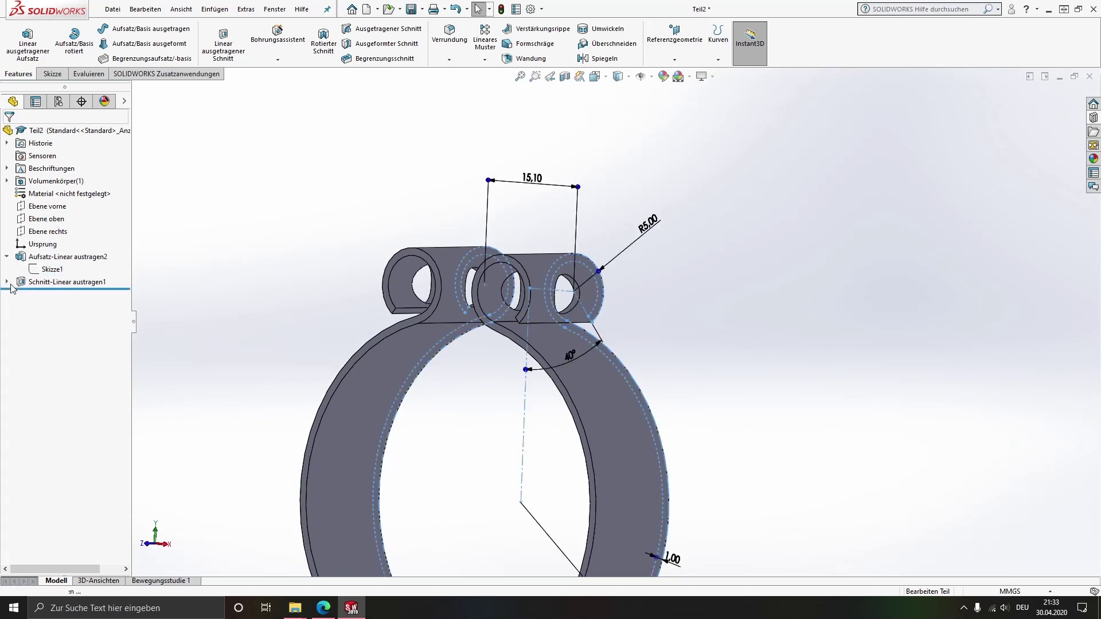
pyautogui.click(12, 262)
pyautogui.scroll(3, 481, 385)
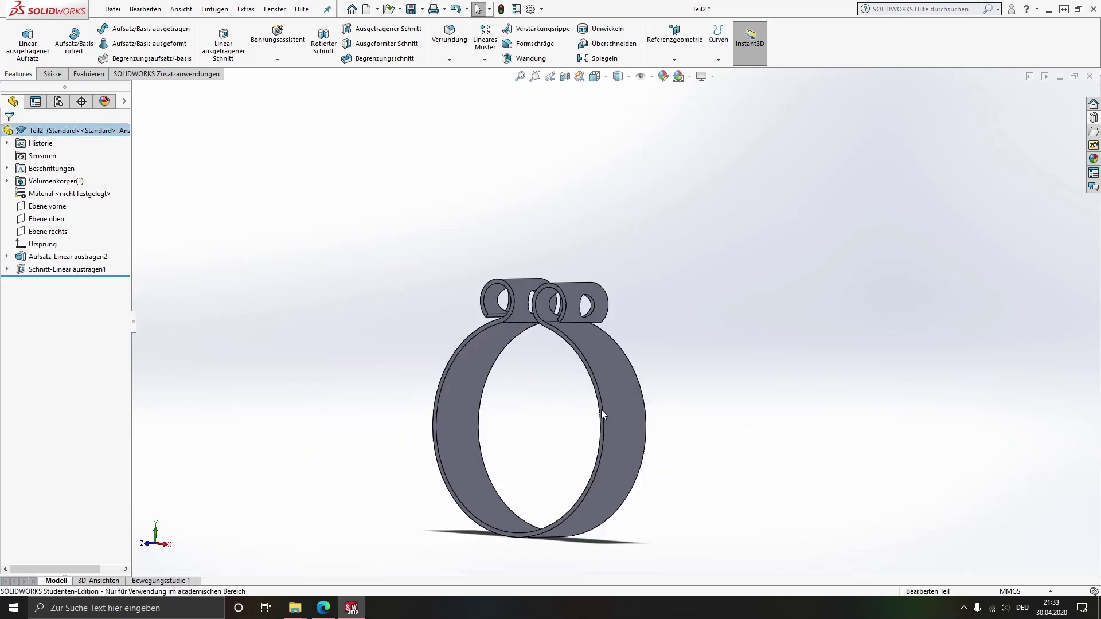
pyautogui.moveTo(601, 410)
pyautogui.mouseDown(button='middle')
pyautogui.moveTo(676, 405)
pyautogui.moveTo(575, 403)
pyautogui.mouseUp(button='middle')
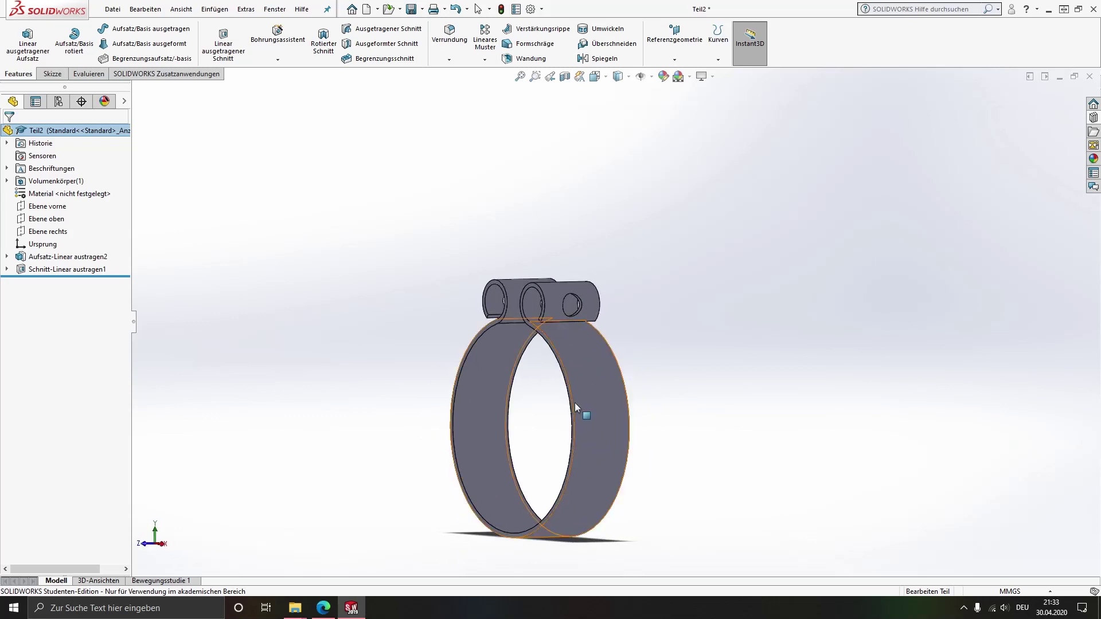
pyautogui.scroll(-1, 540, 359)
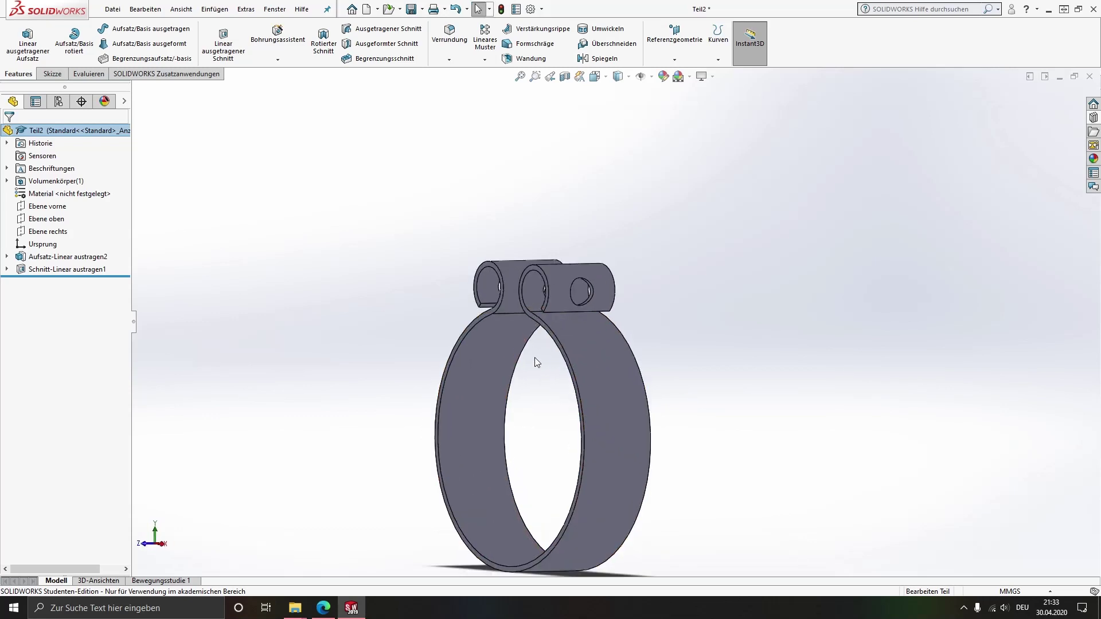
# Step: Assign Verzinkter Stahl from the Stahl group as the part's material
pyautogui.rightClick(59, 192)
pyautogui.click(98, 198)
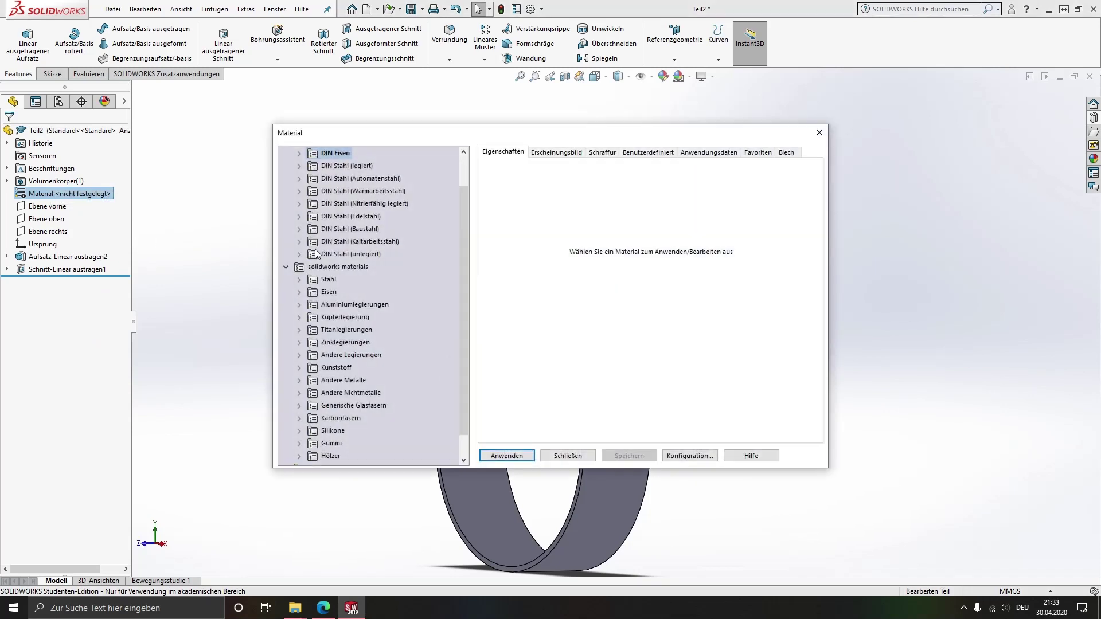
pyautogui.doubleClick(308, 282)
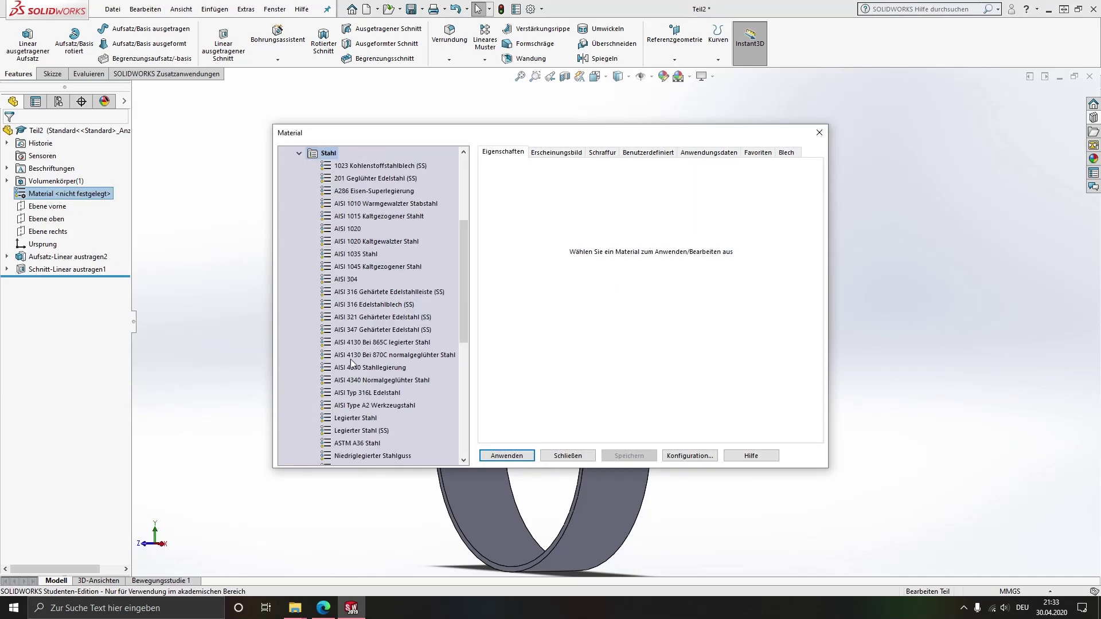
pyautogui.scroll(-4, 348, 367)
pyautogui.click(359, 355)
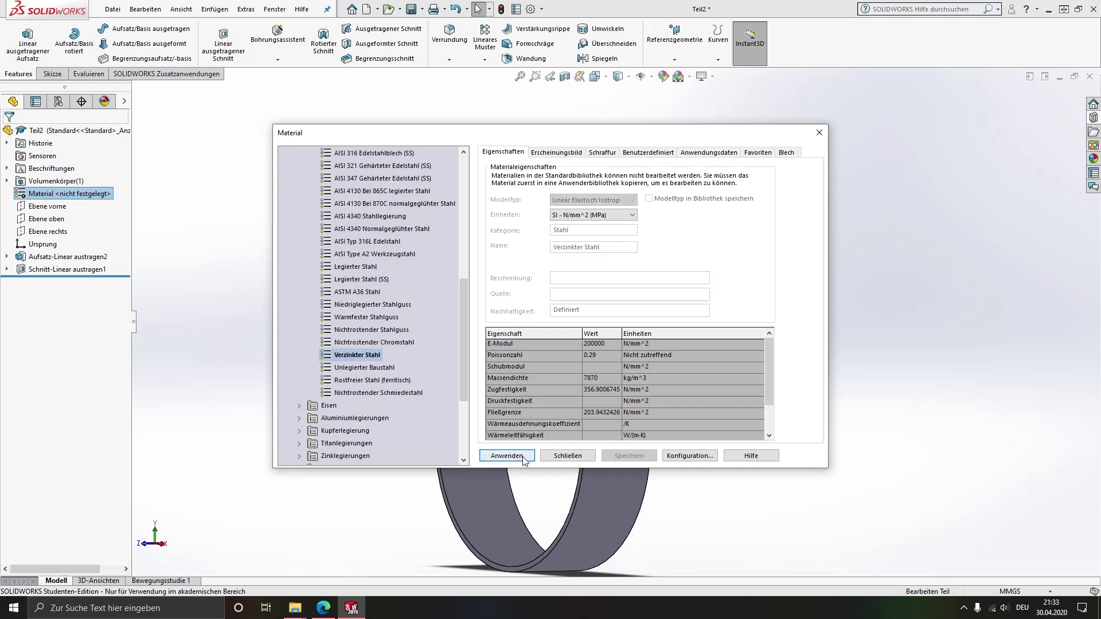
pyautogui.click(507, 455)
pyautogui.click(571, 453)
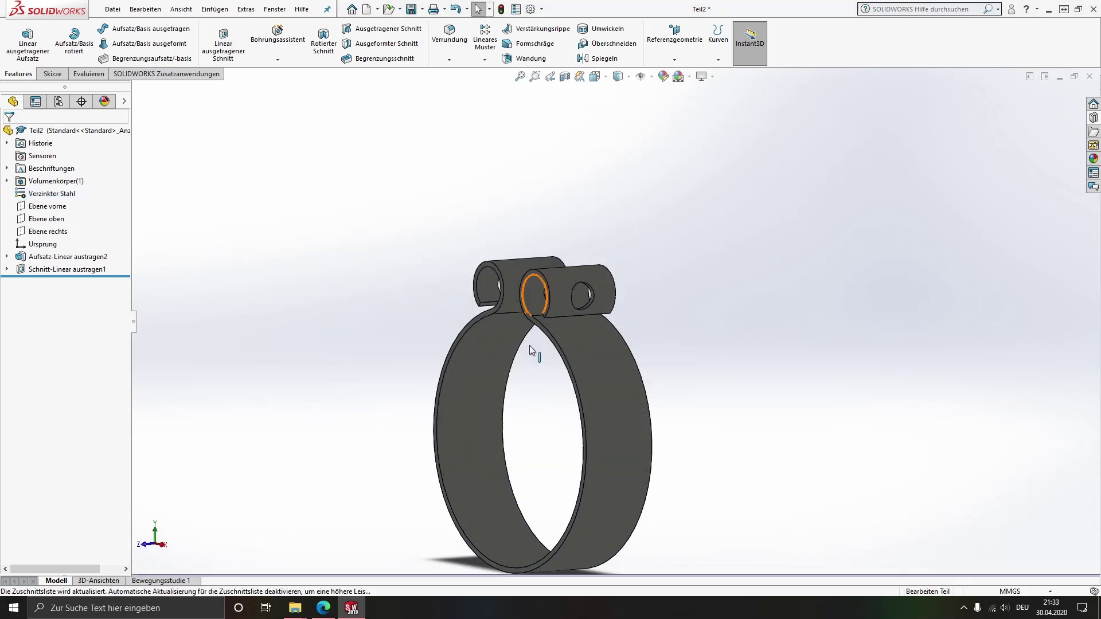
pyautogui.scroll(2, 552, 397)
pyautogui.scroll(-3, 519, 382)
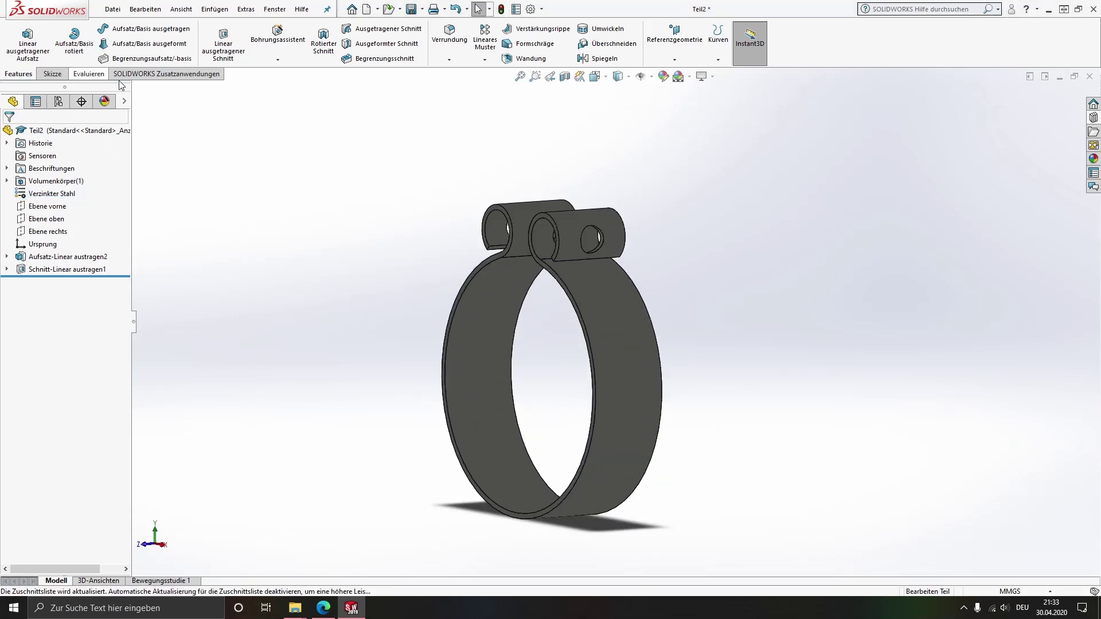
# Step: Check the clamp part's mass properties on the Evaluieren tab
pyautogui.click(86, 75)
pyautogui.click(260, 37)
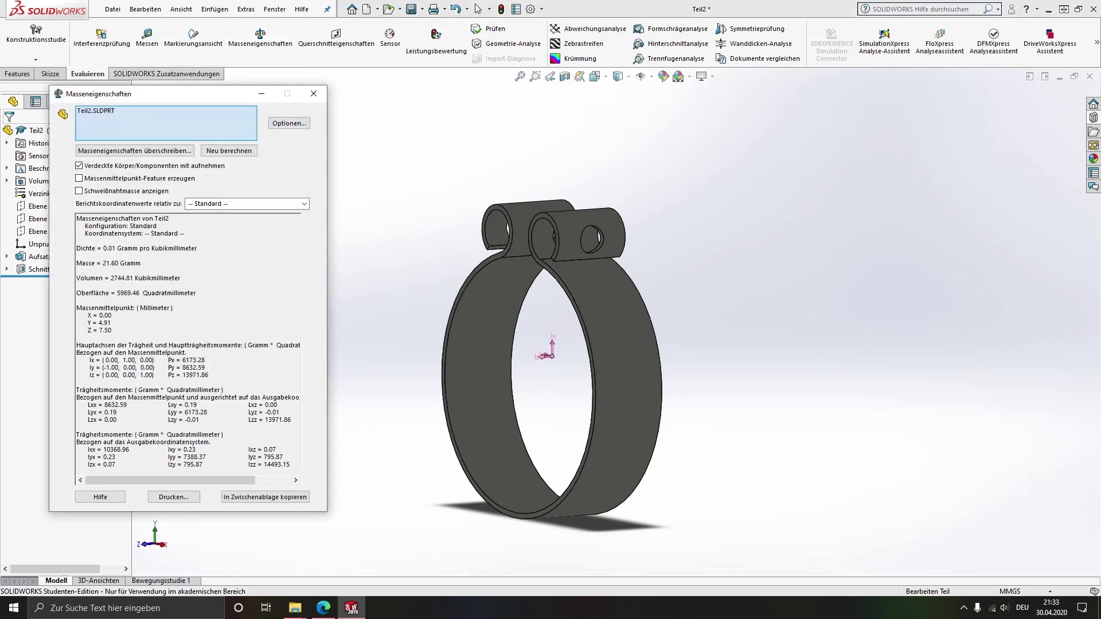
pyautogui.click(313, 94)
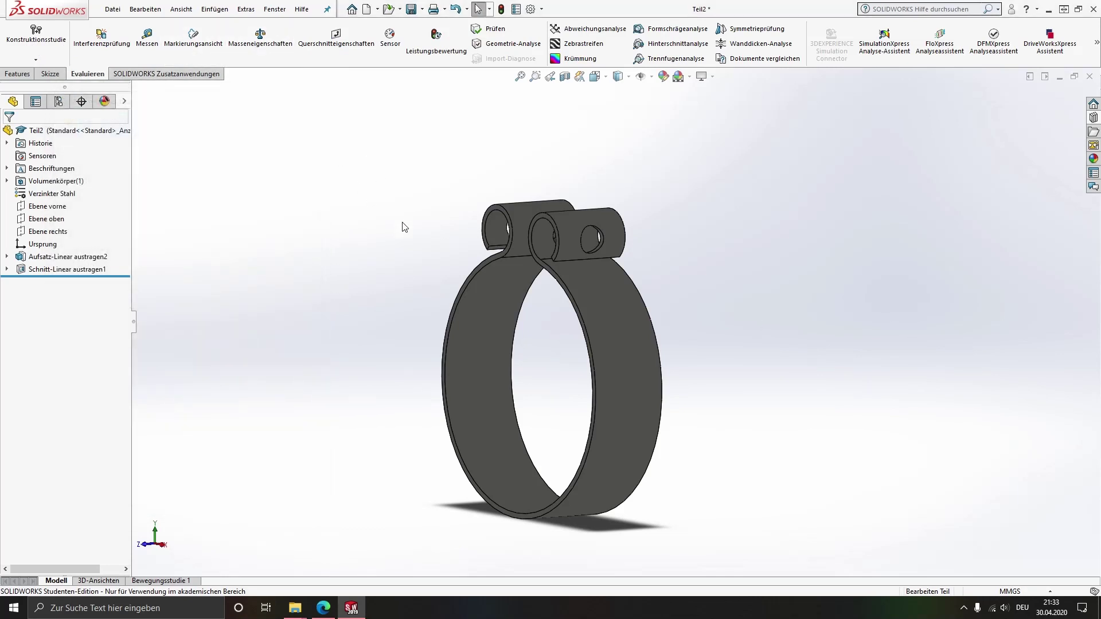
# Step: Save the part as Ring and start a new document
pyautogui.click(412, 9)
pyautogui.write('Ring')
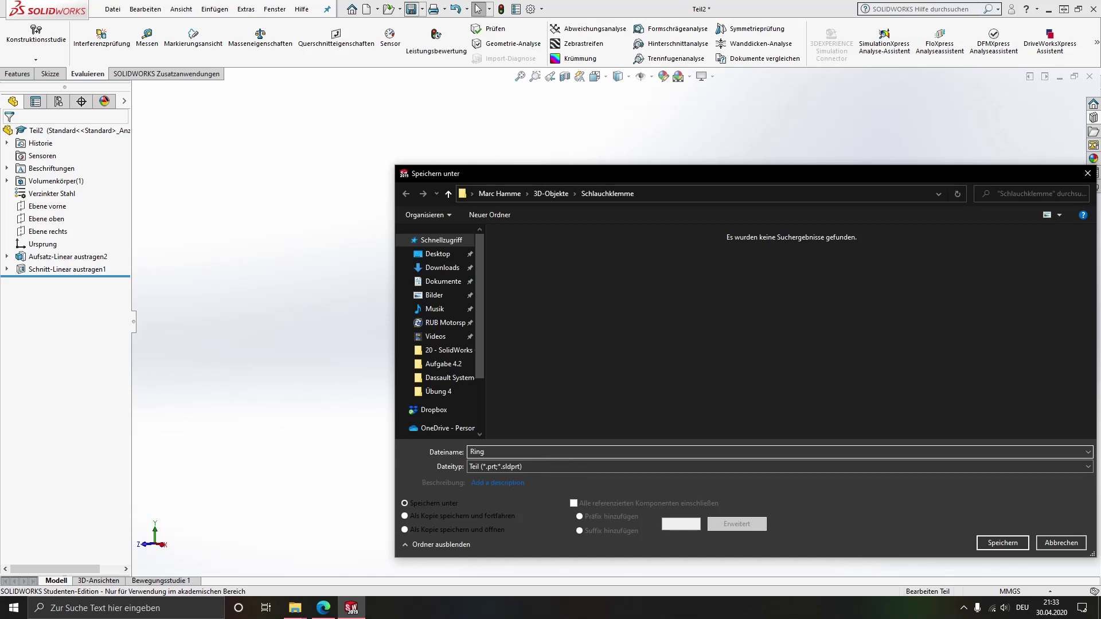
pyautogui.press('Return')
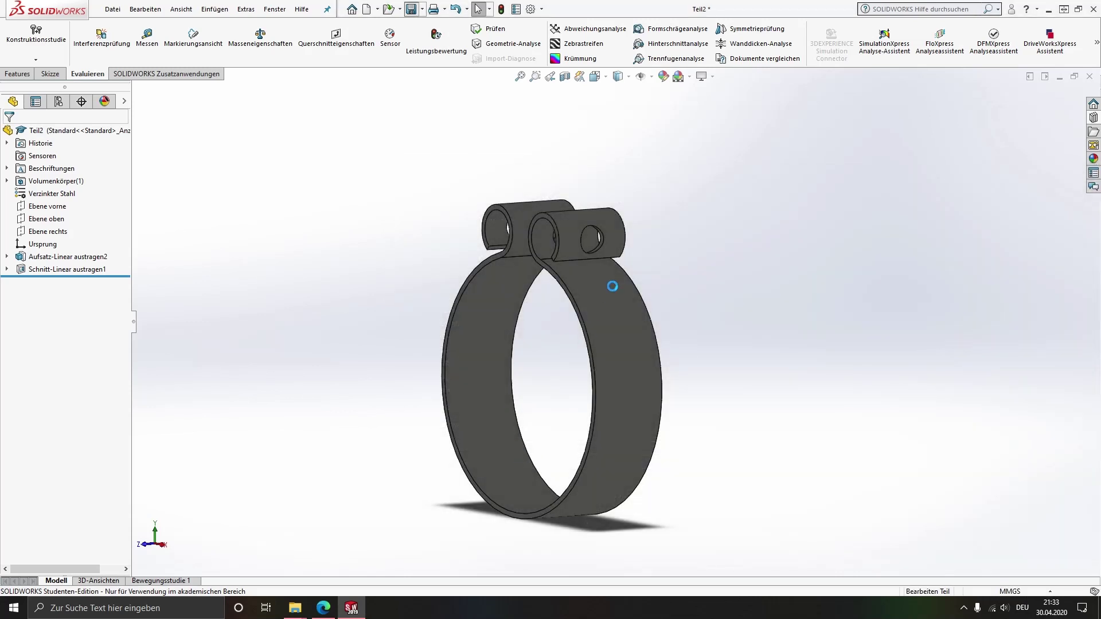
pyautogui.scroll(3, 613, 287)
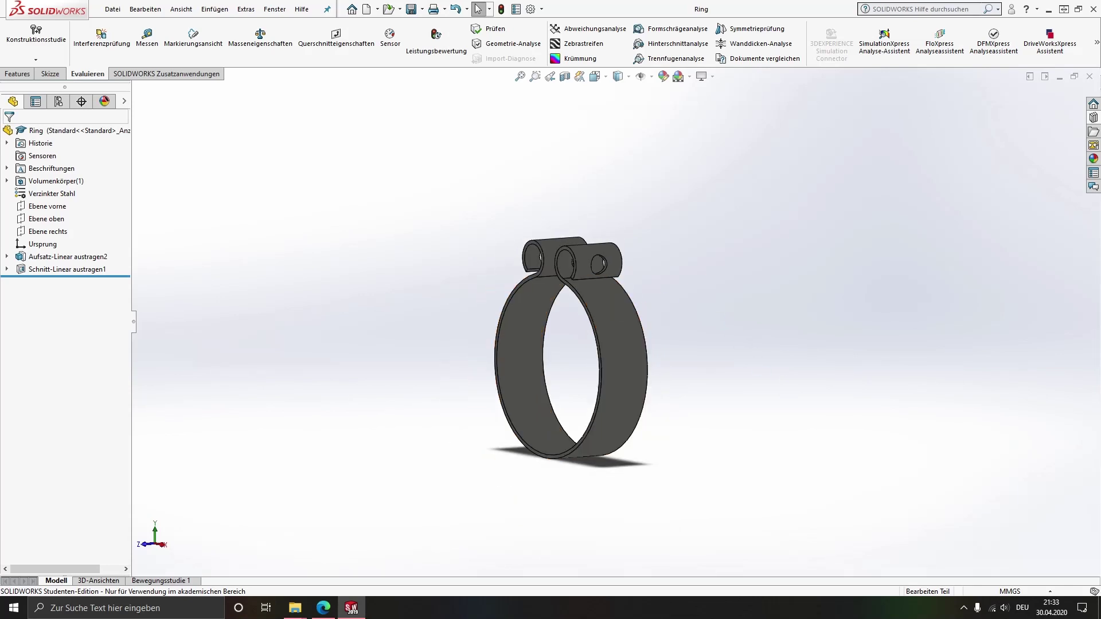
pyautogui.click(366, 9)
# Step: Create a new part and sketch a circle at the origin on Ebene vorne
pyautogui.click(600, 439)
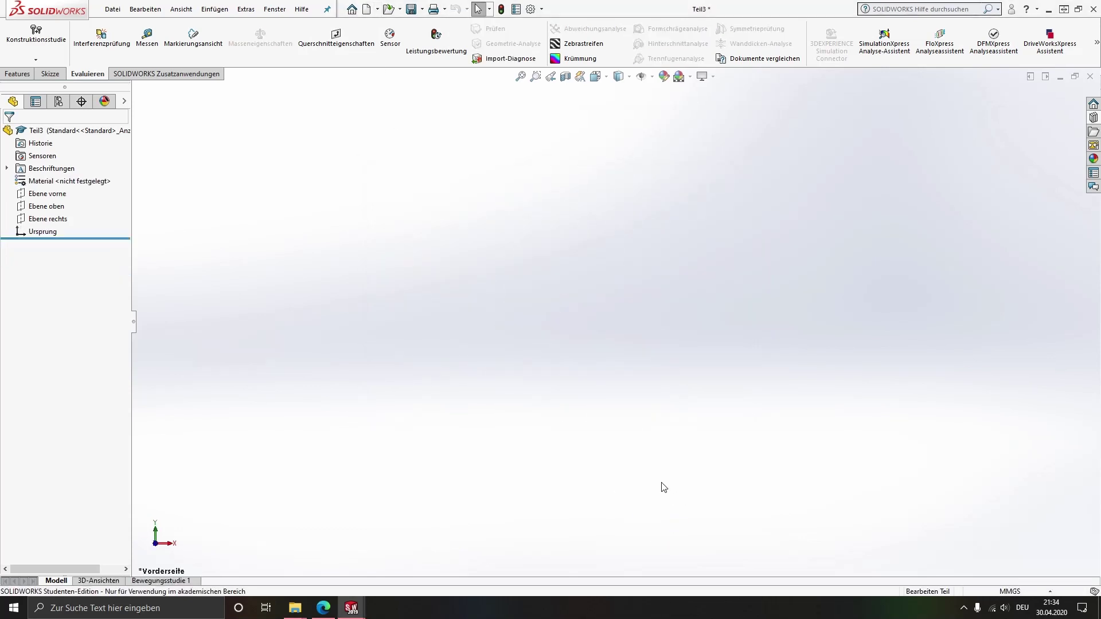
pyautogui.click(57, 195)
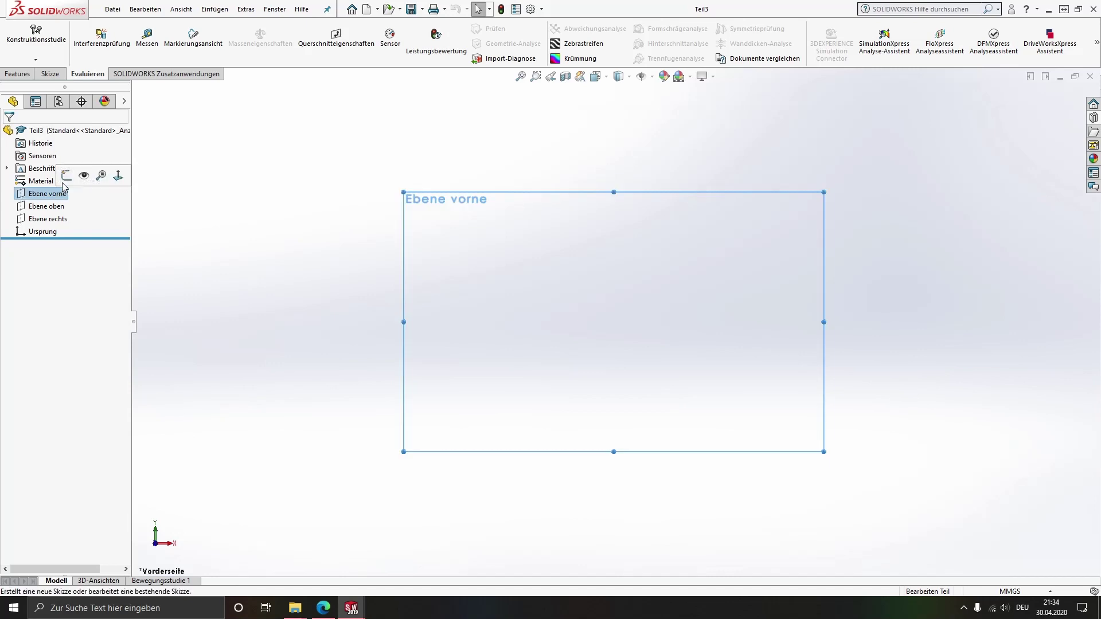
pyautogui.click(83, 175)
pyautogui.click(99, 28)
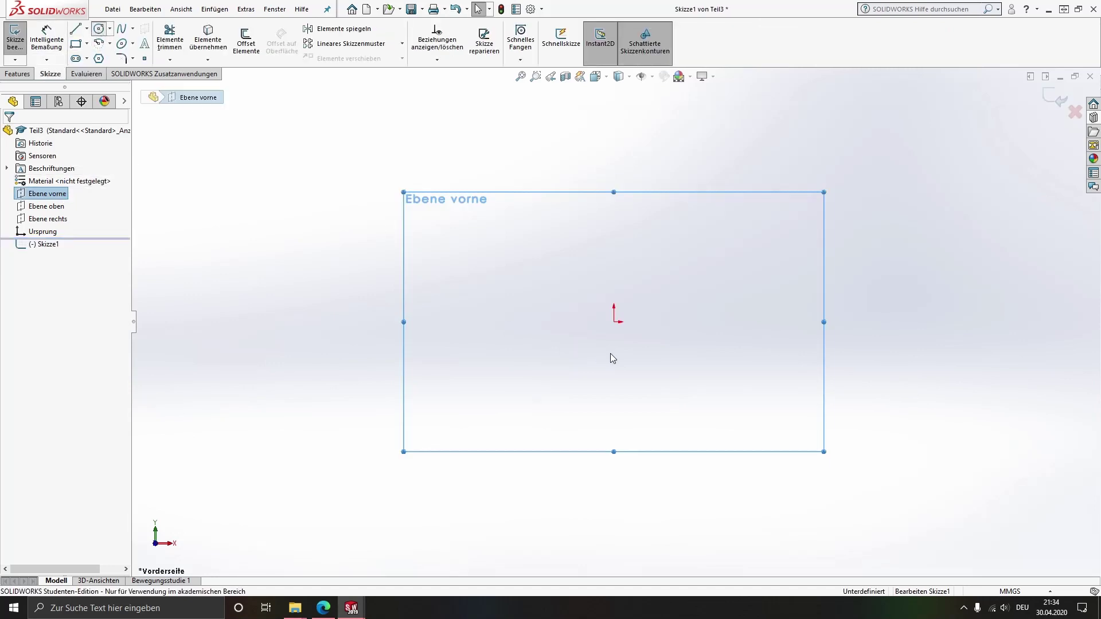
pyautogui.click(615, 323)
pyautogui.click(651, 393)
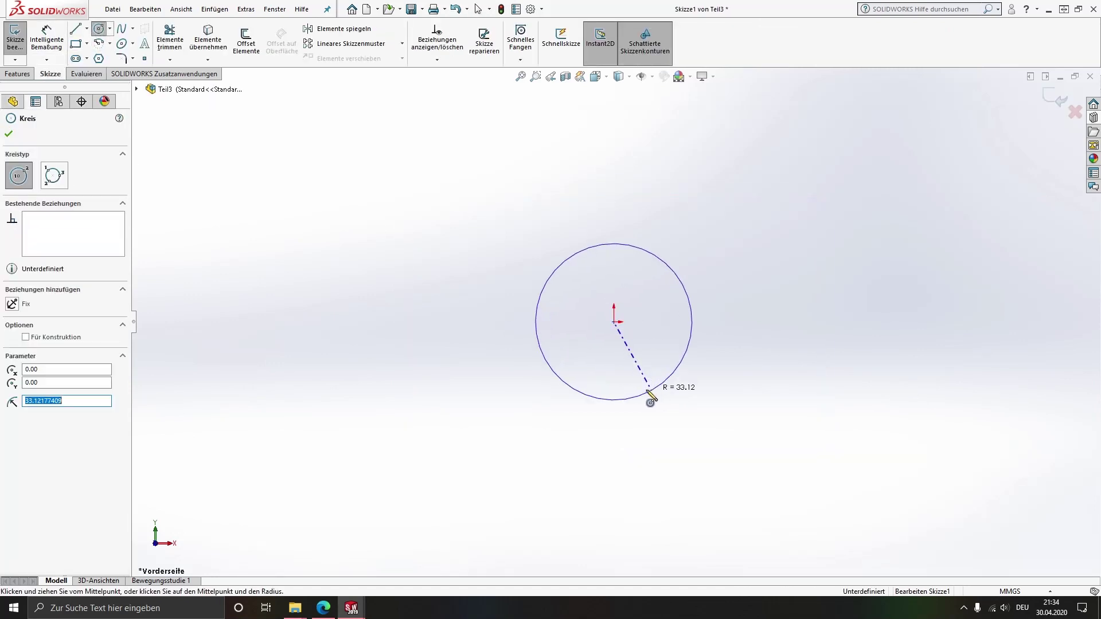
pyautogui.press('Escape')
# Step: Dimension the circle to Ø8 mm and extrude it 15 mm as a boss
pyautogui.click(50, 40)
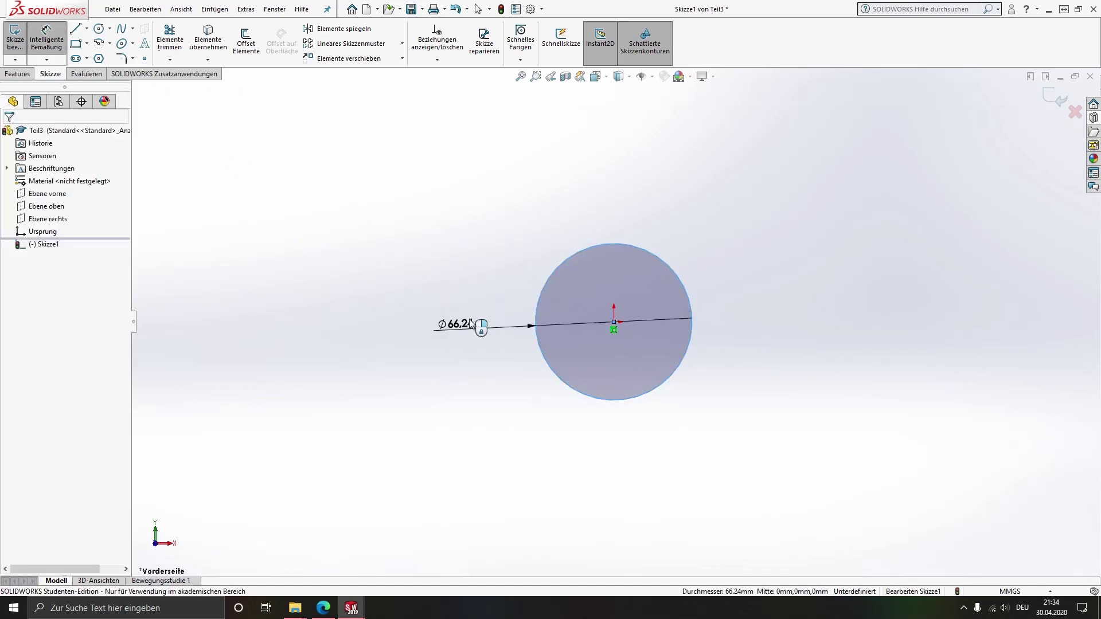
pyautogui.click(456, 322)
pyautogui.write('8')
pyautogui.press('Return')
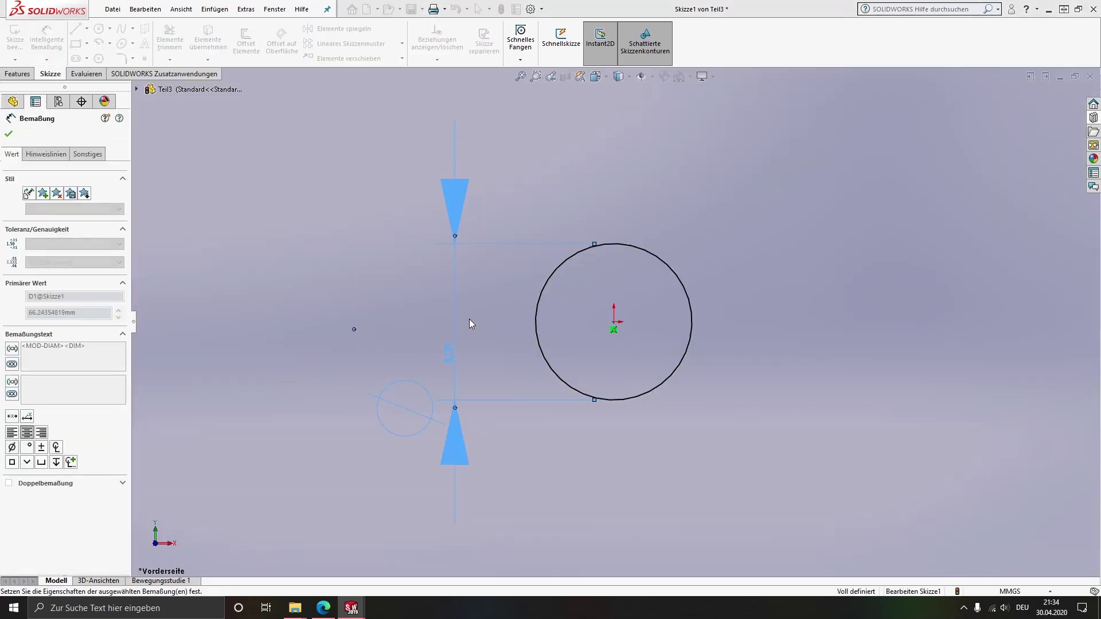
pyautogui.click(20, 76)
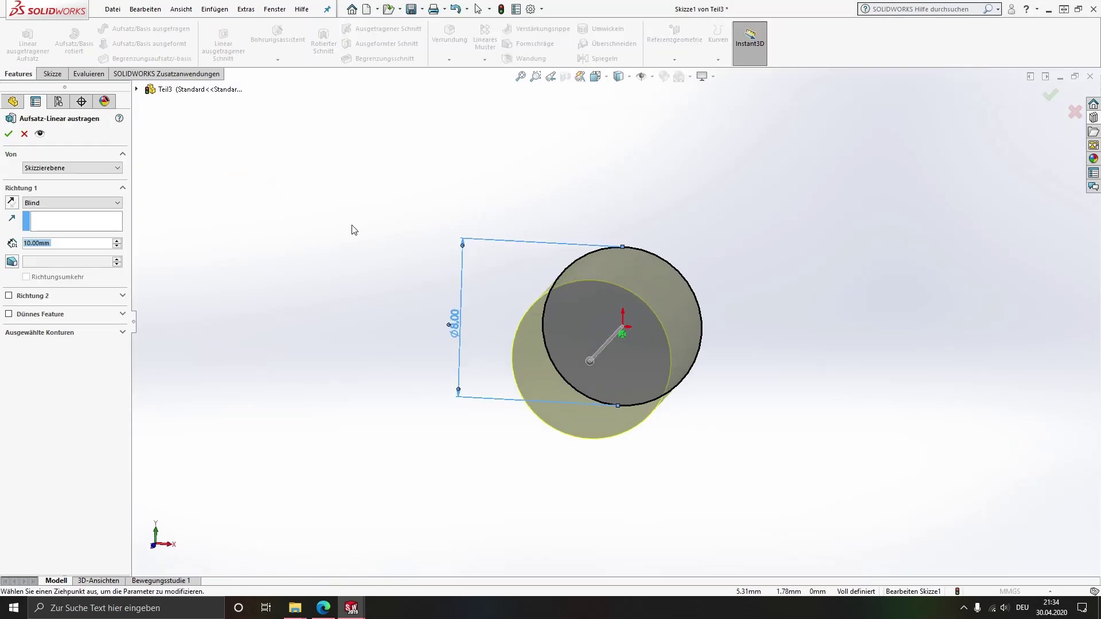
pyautogui.write('15')
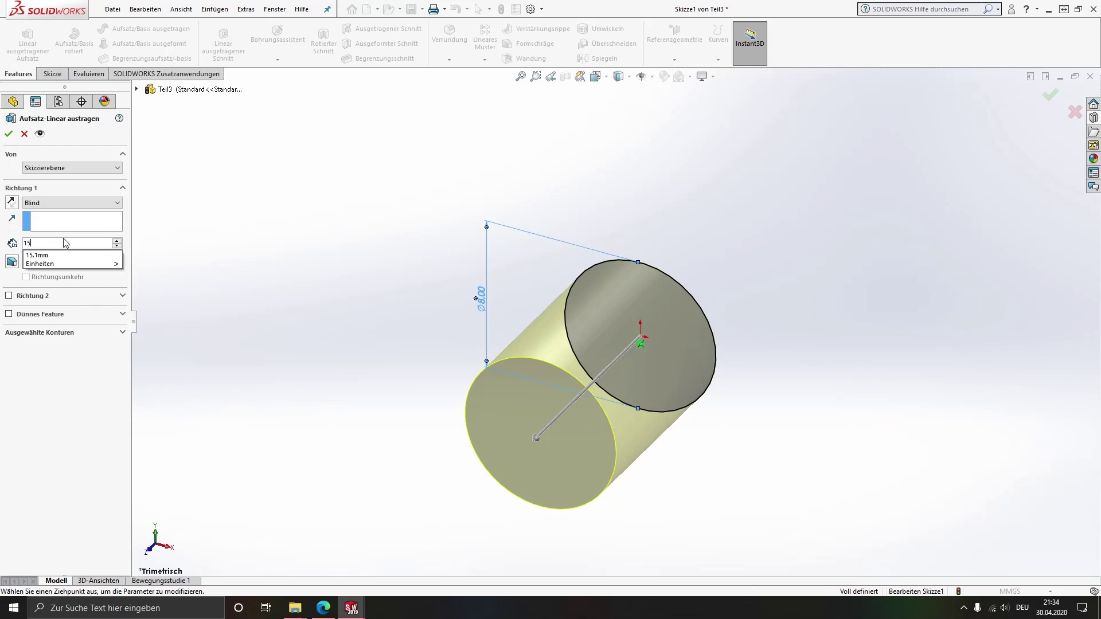
pyautogui.press('Return')
pyautogui.click(8, 133)
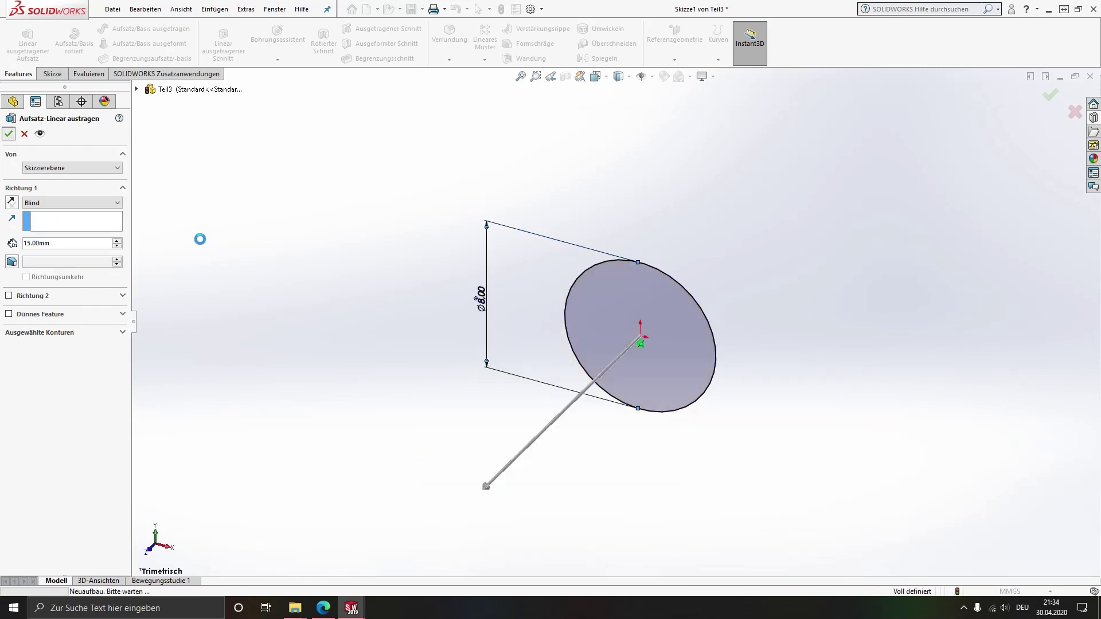
# Step: Sketch on the top plane, viewed from above, a centerline down the cylinder's middle
pyautogui.scroll(-2, 542, 377)
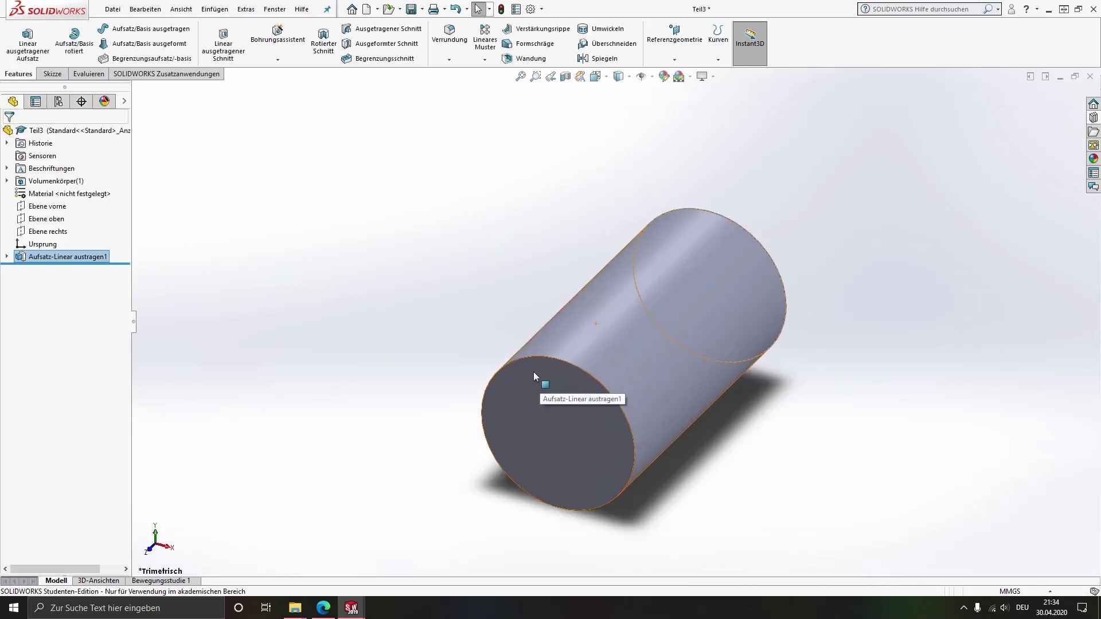
pyautogui.click(49, 223)
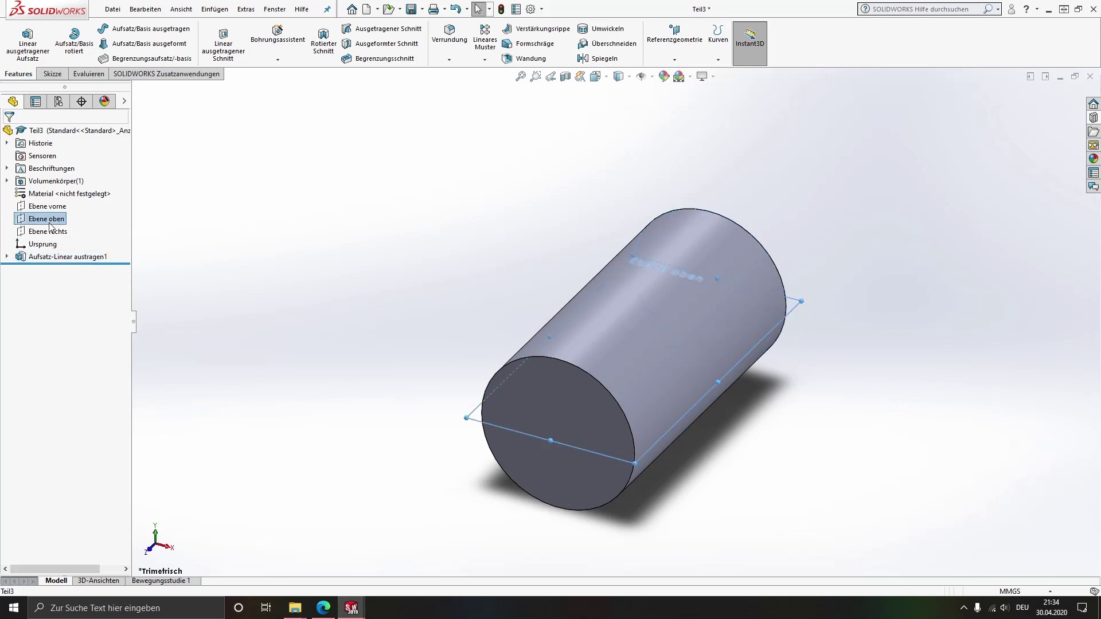
pyautogui.click(69, 207)
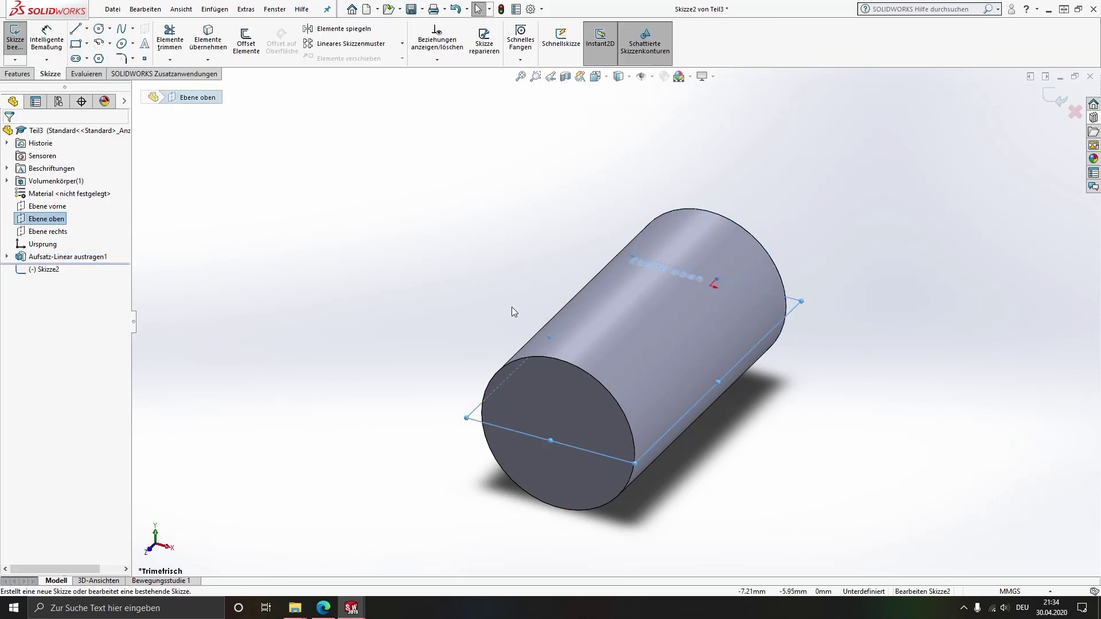
pyautogui.click(595, 76)
pyautogui.click(610, 117)
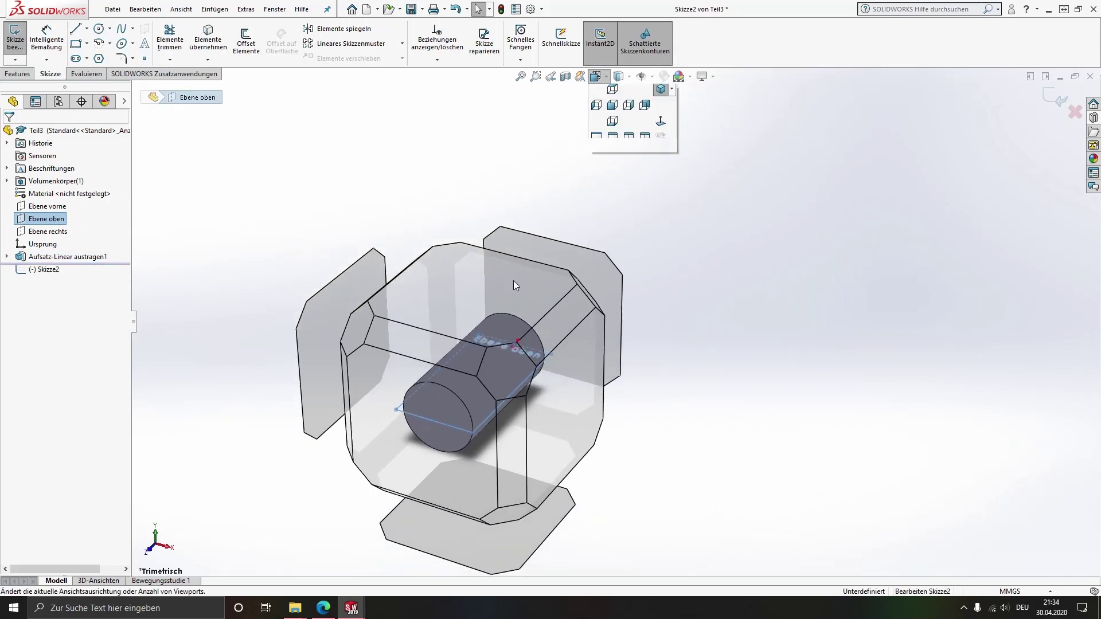
pyautogui.click(86, 28)
pyautogui.press('l')
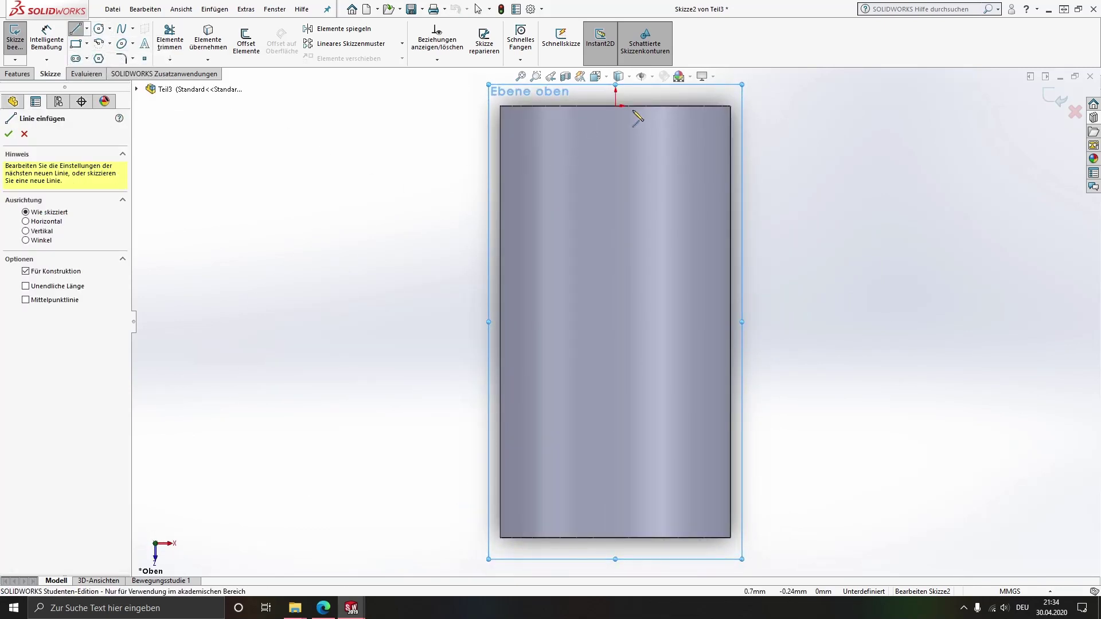
pyautogui.moveTo(615, 105); pyautogui.dragTo(624, 539)
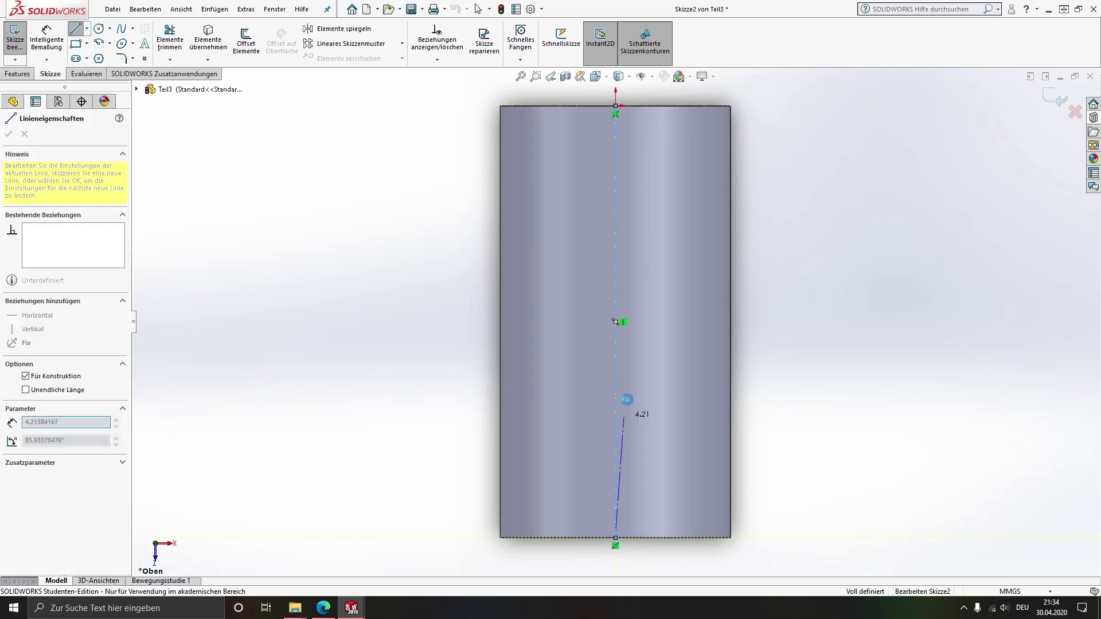
pyautogui.press('Escape')
# Step: Draw a circle on the centerline and dimension it Ø5.2 mm
pyautogui.click(99, 28)
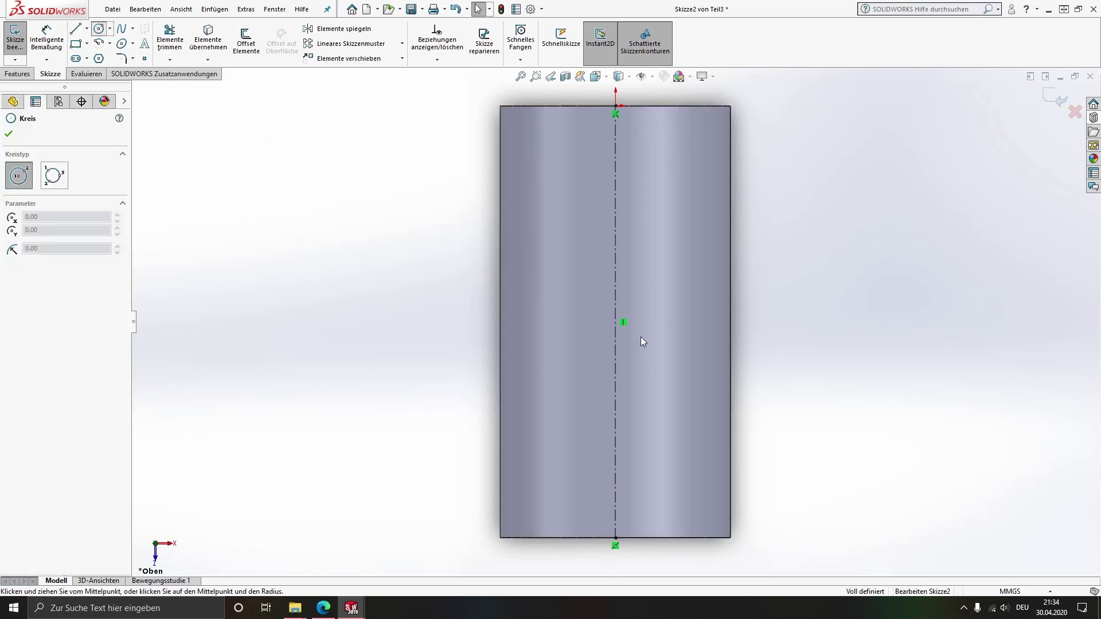
pyautogui.click(615, 322)
pyautogui.click(649, 408)
pyautogui.press('Escape')
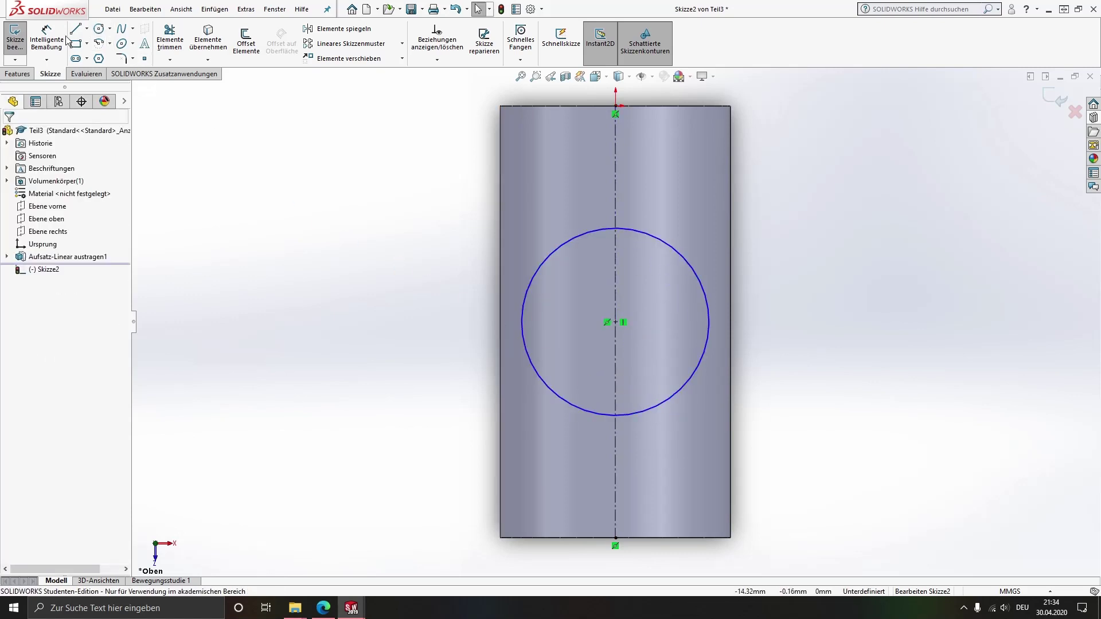
pyautogui.click(63, 41)
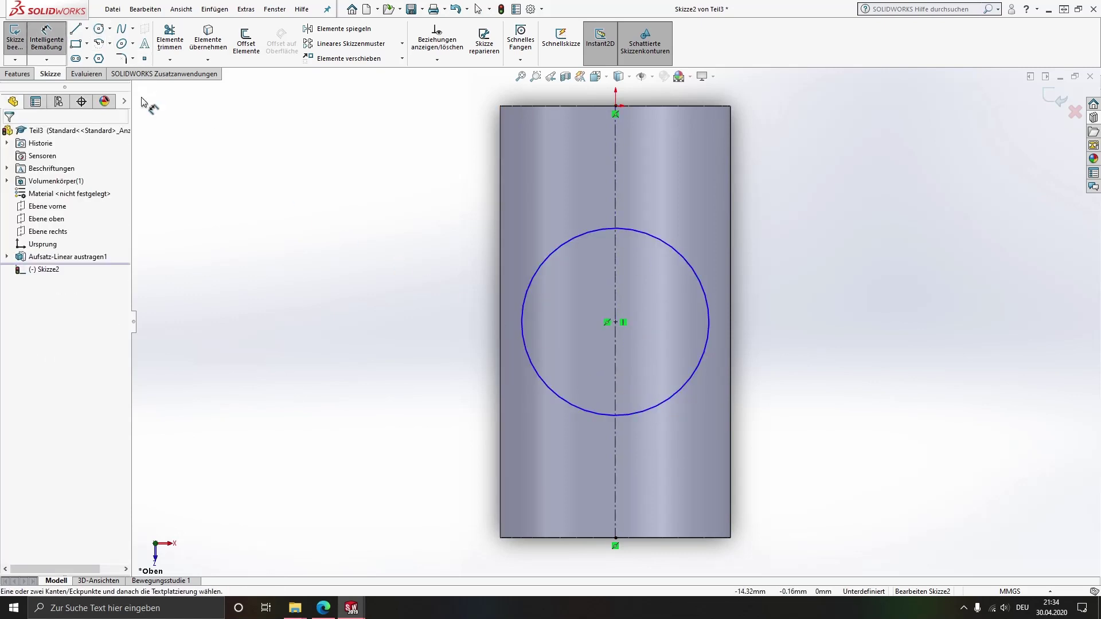
pyautogui.click(542, 265)
pyautogui.click(423, 314)
pyautogui.write('5')
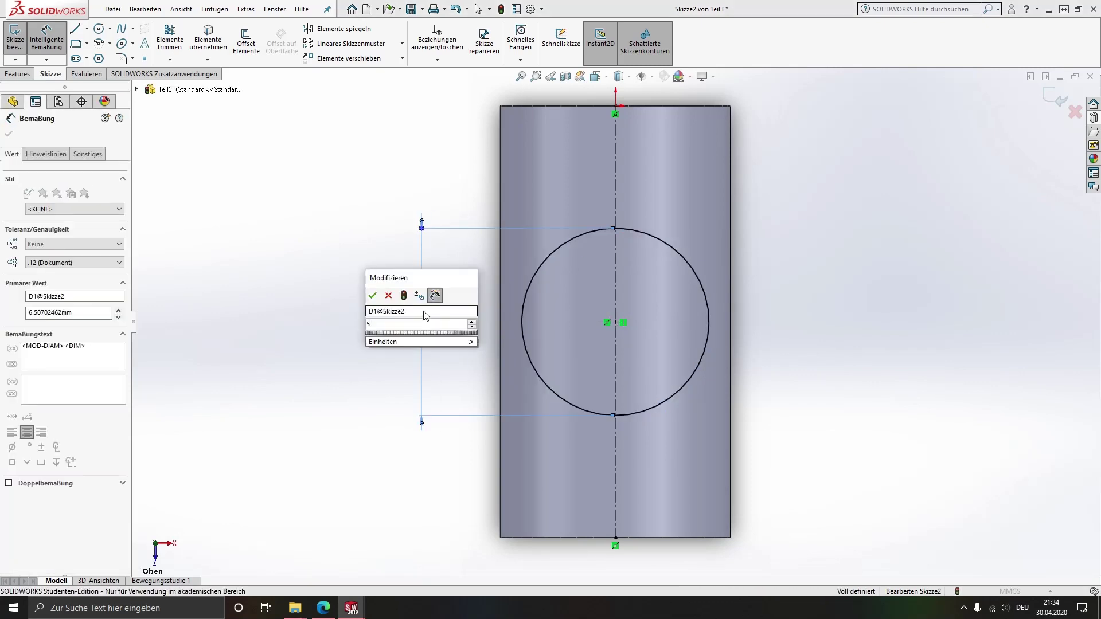
pyautogui.write('.2')
pyautogui.press('Return')
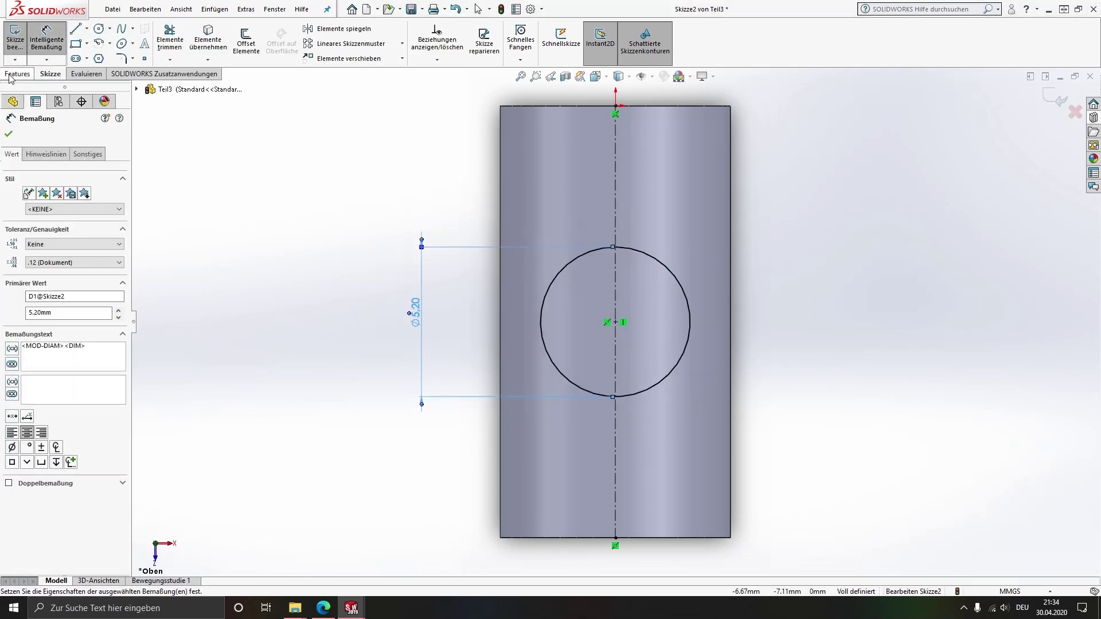
# Step: Cut the circle through all in both directions across the cylinder
pyautogui.click(16, 75)
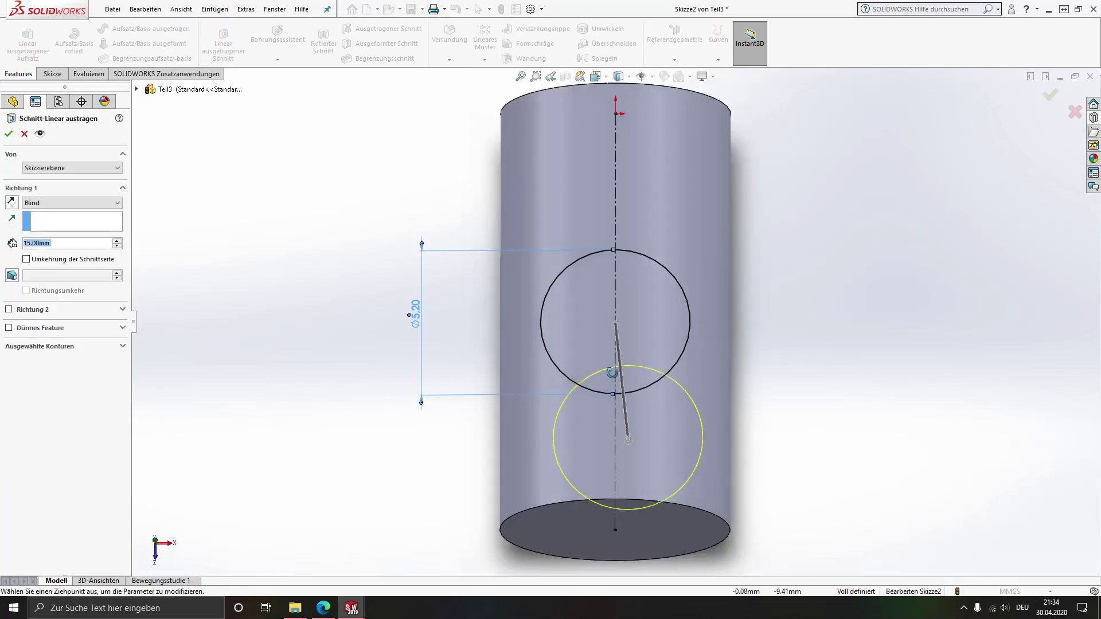
pyautogui.click(69, 203)
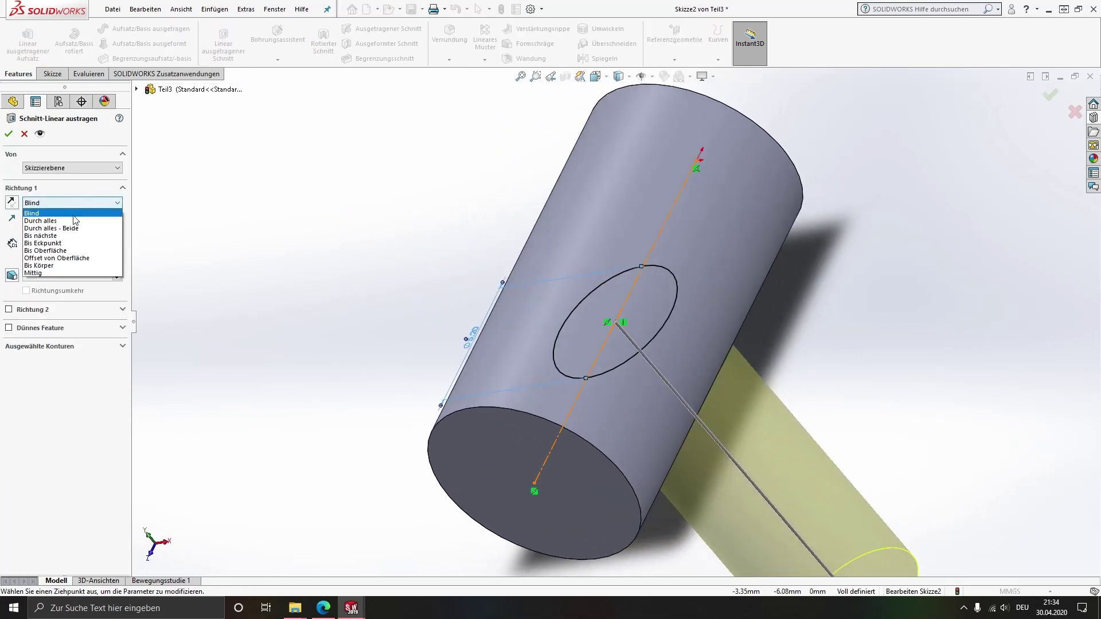
pyautogui.click(57, 225)
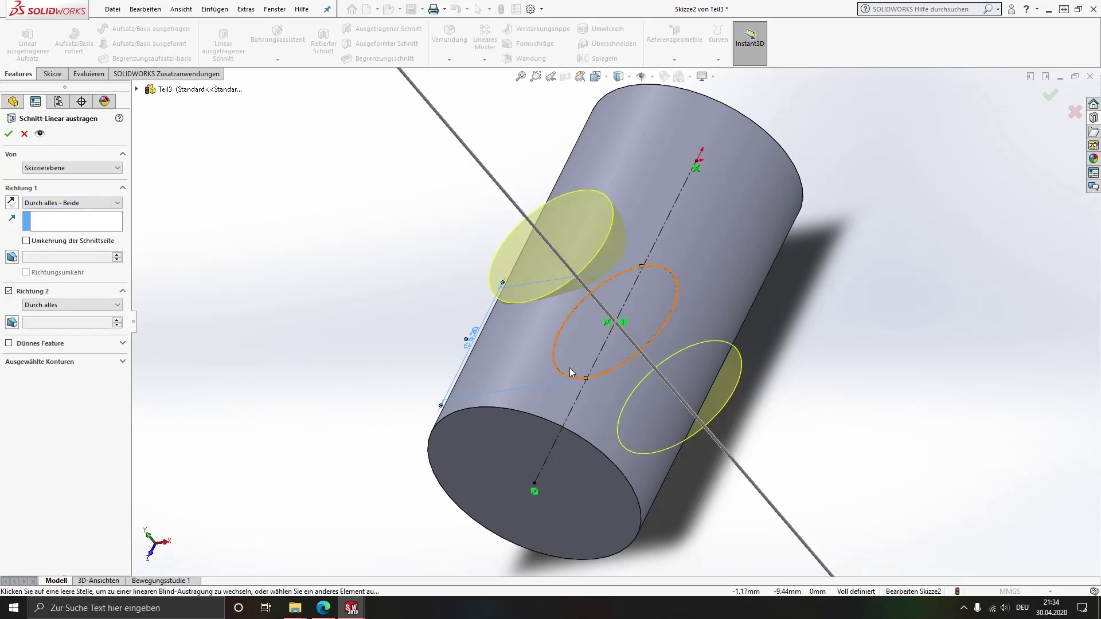
pyautogui.moveTo(509, 351); pyautogui.dragTo(36, 191, button='middle')
pyautogui.click(8, 133)
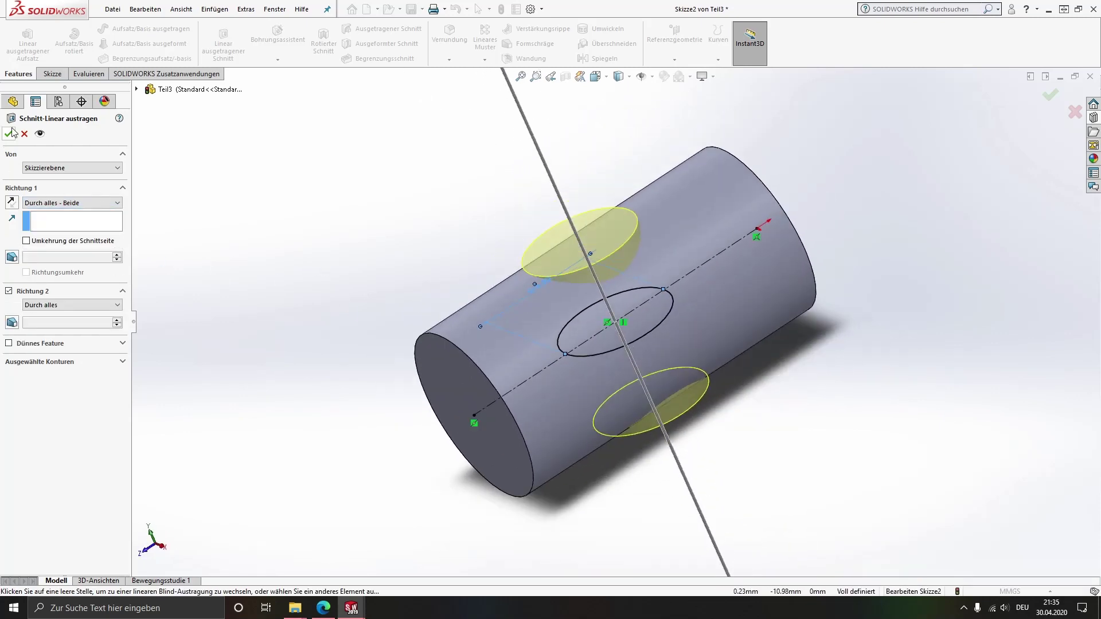
pyautogui.moveTo(600, 327); pyautogui.dragTo(384, 301, button='middle')
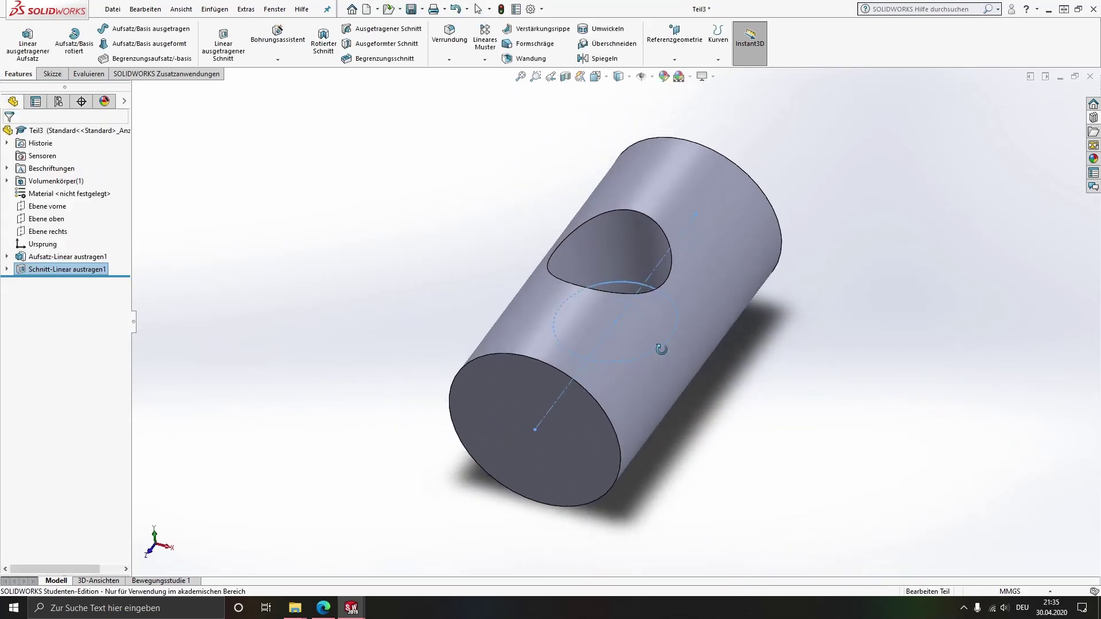
# Step: Chamfer both end edges of the cylinder at 0.5 mm × 45°, creating Fase1
pyautogui.moveTo(649, 304); pyautogui.dragTo(620, 295, button='middle')
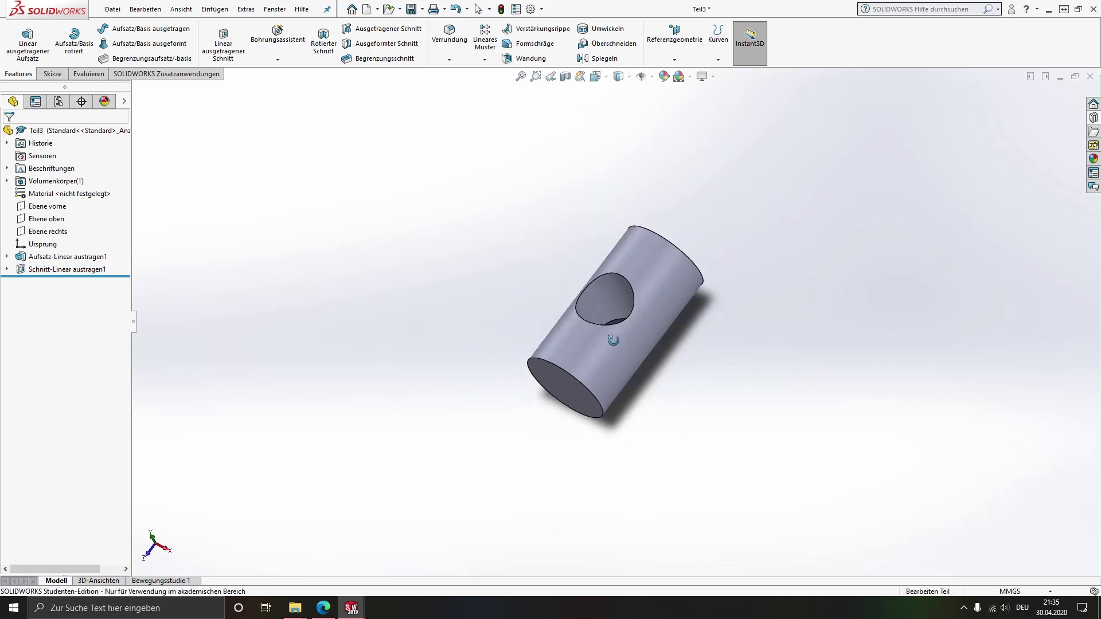
pyautogui.click(449, 60)
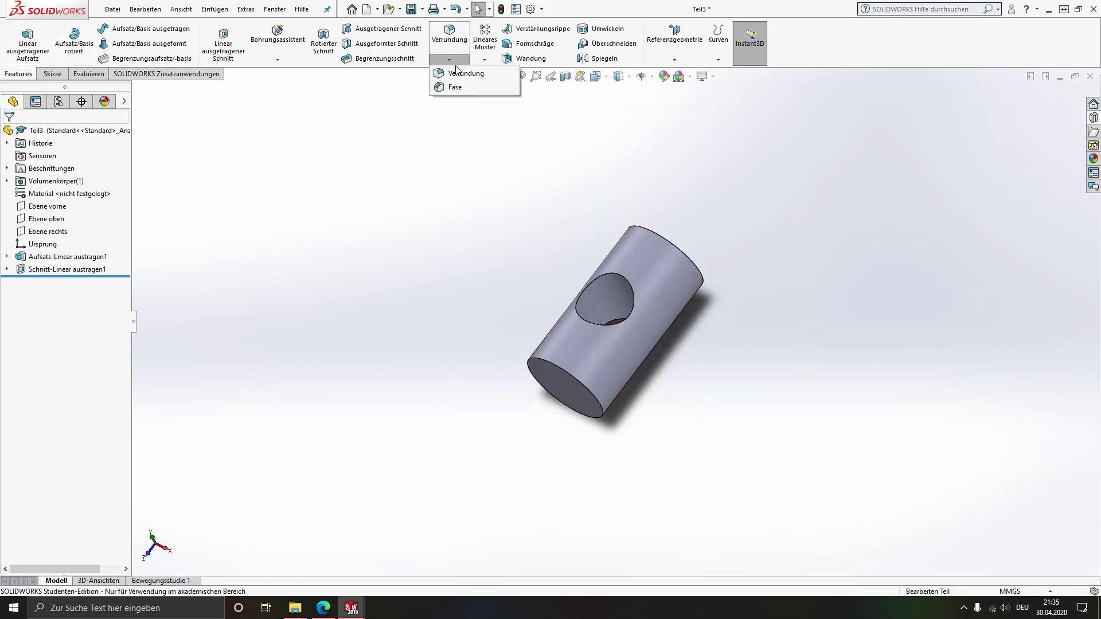
pyautogui.click(455, 87)
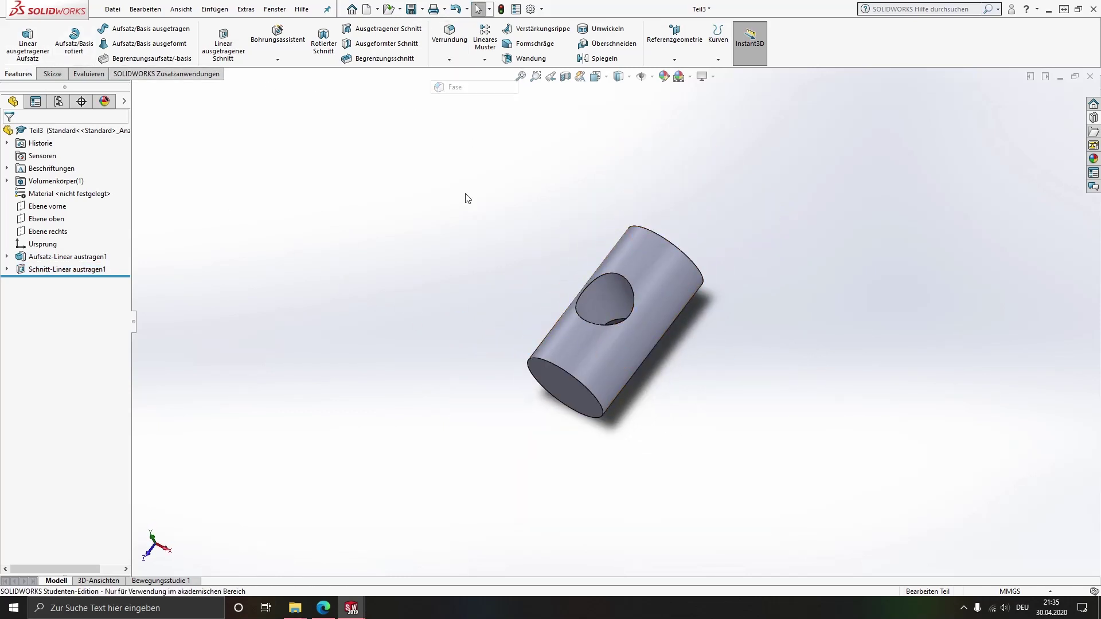
pyautogui.click(557, 366)
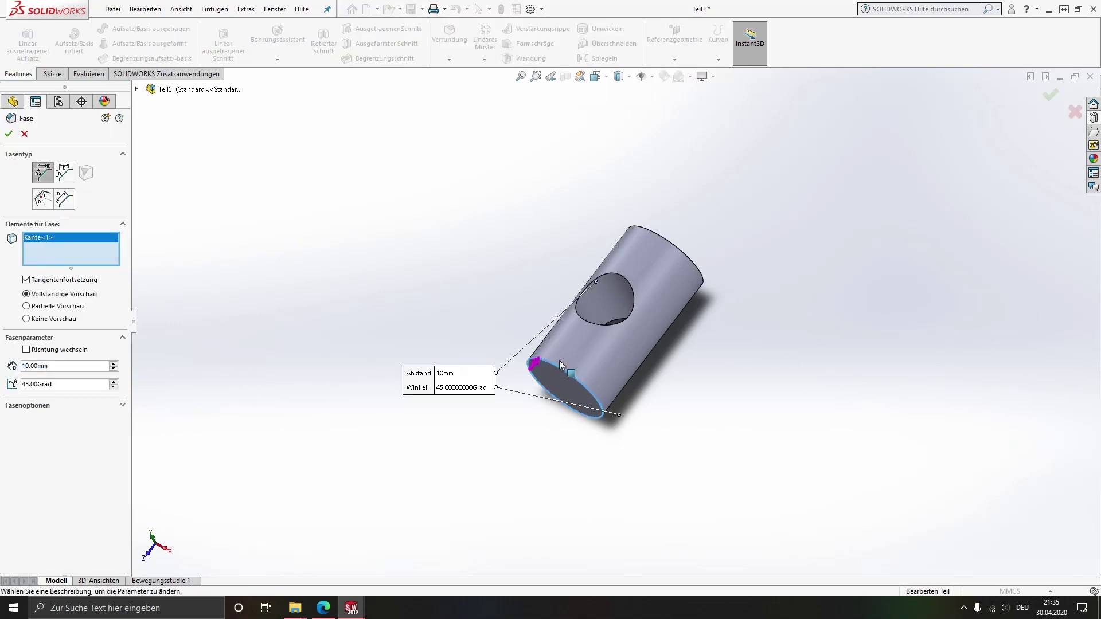
pyautogui.click(650, 234)
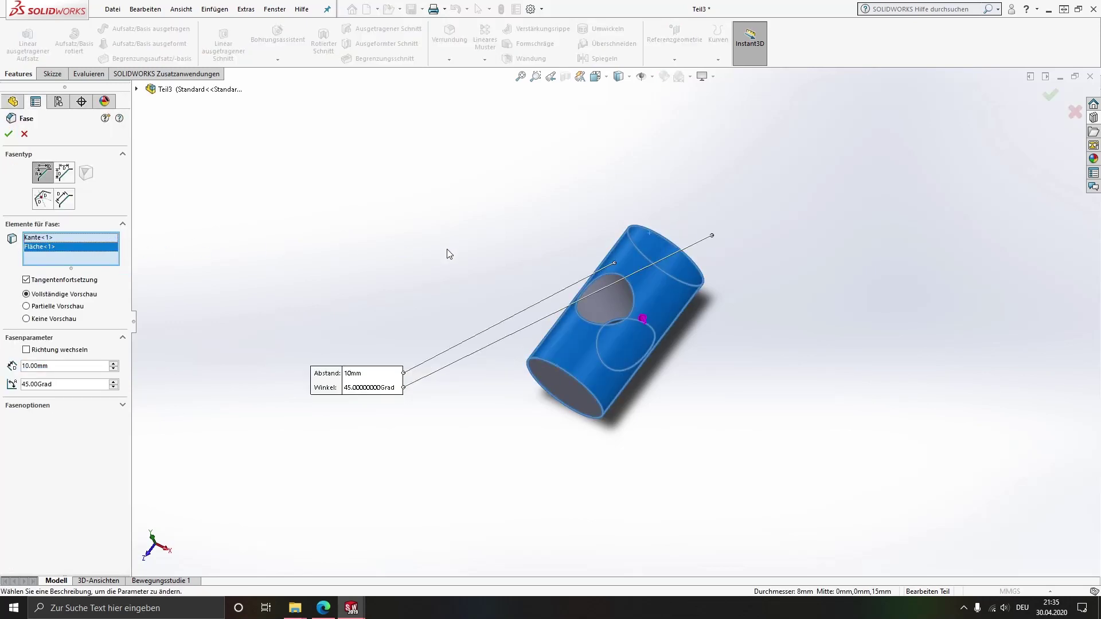
pyautogui.click(688, 250)
pyautogui.click(647, 261)
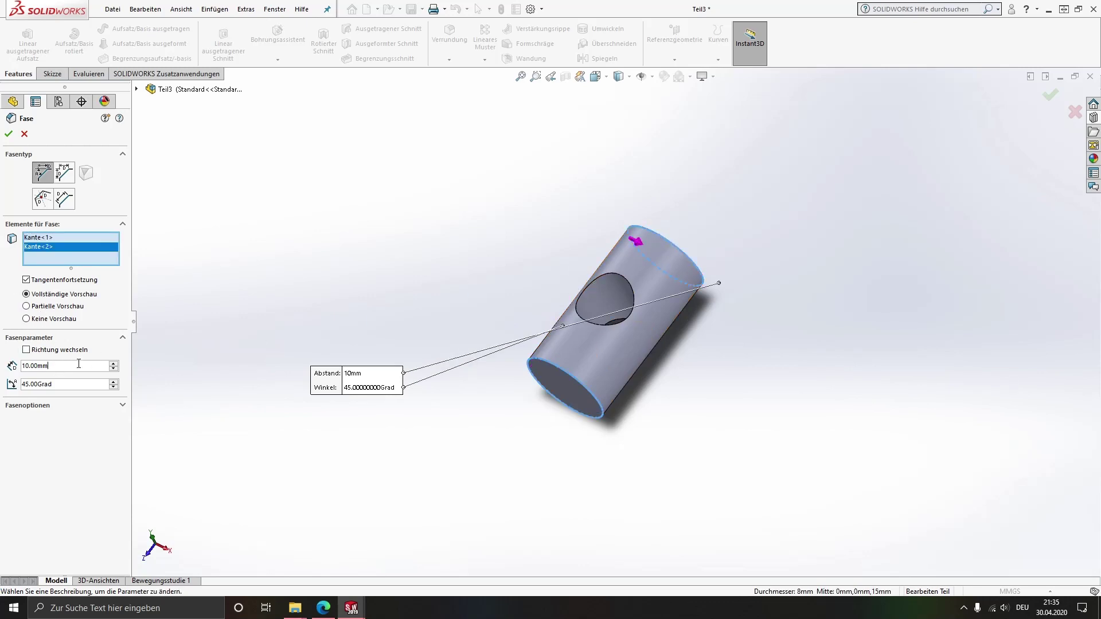
pyautogui.write('0.5')
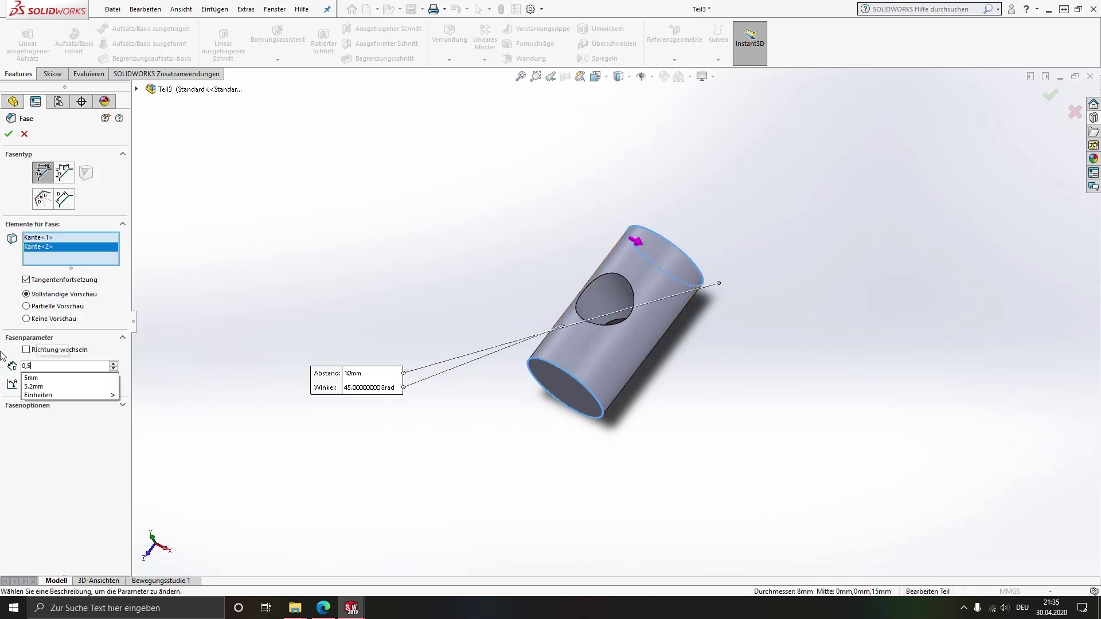
pyautogui.press('Return')
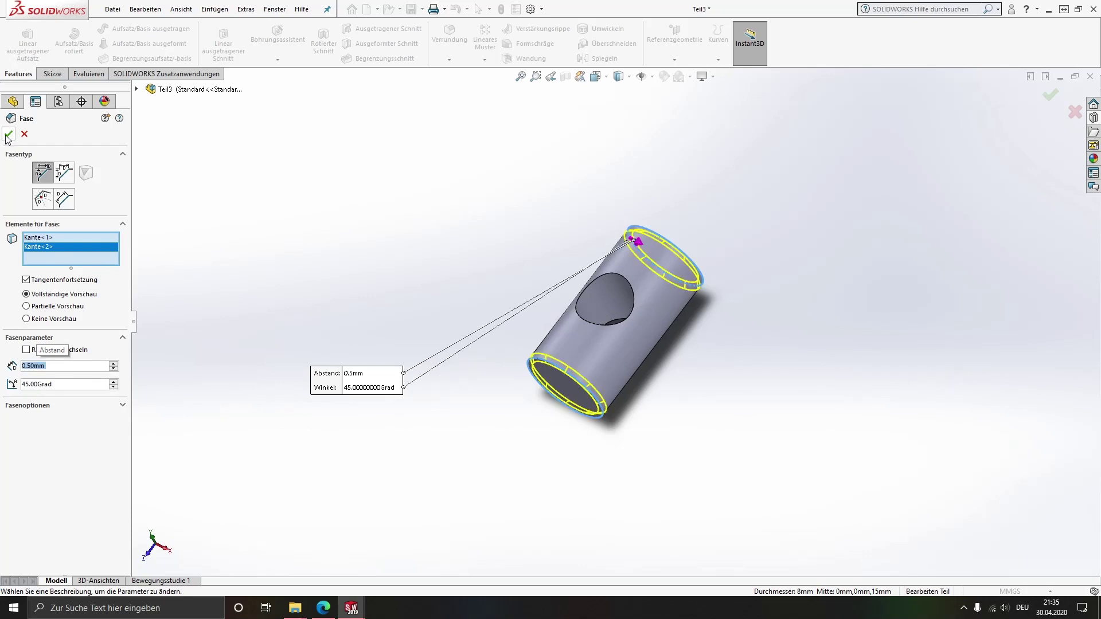
pyautogui.click(9, 135)
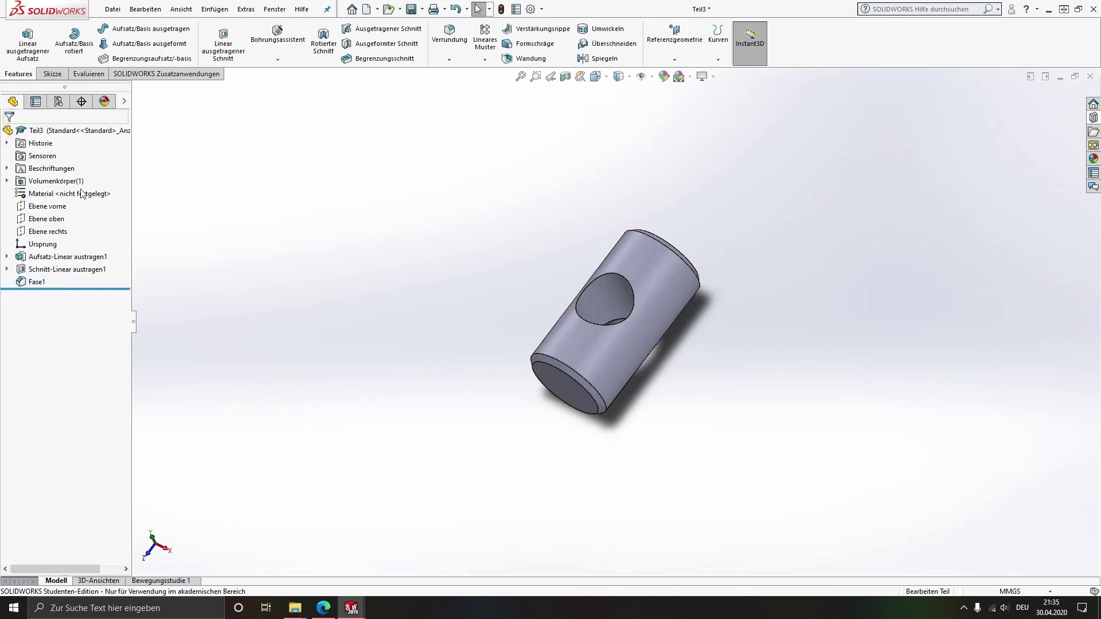
# Step: Assign Verzinkter Stahl from the Stahl group as the cylinder's material
pyautogui.rightClick(46, 197)
pyautogui.click(97, 205)
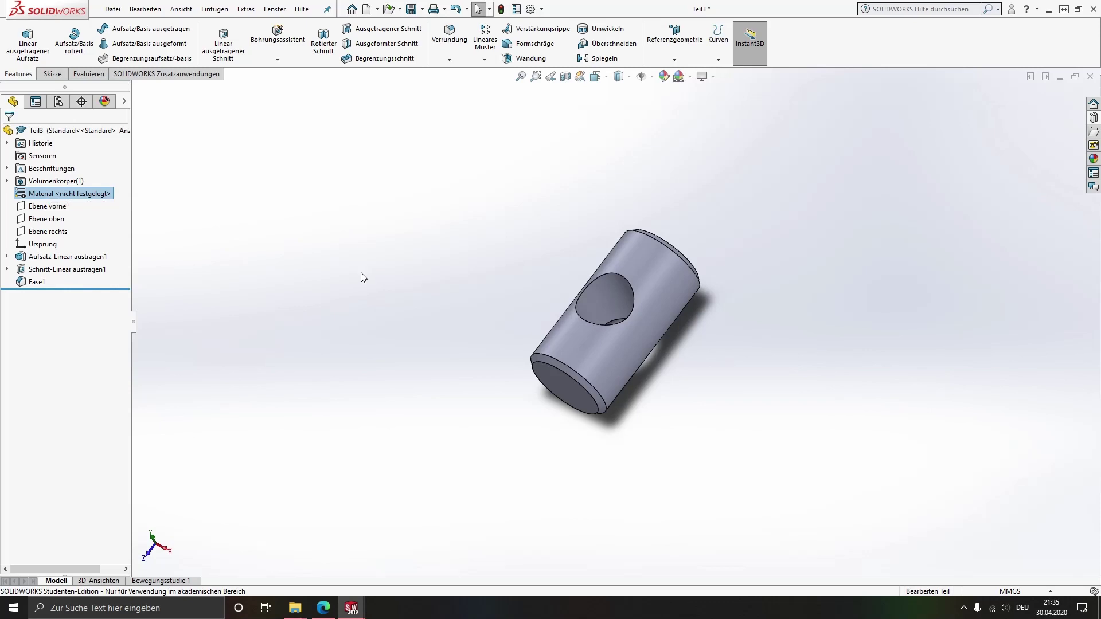
pyautogui.click(299, 280)
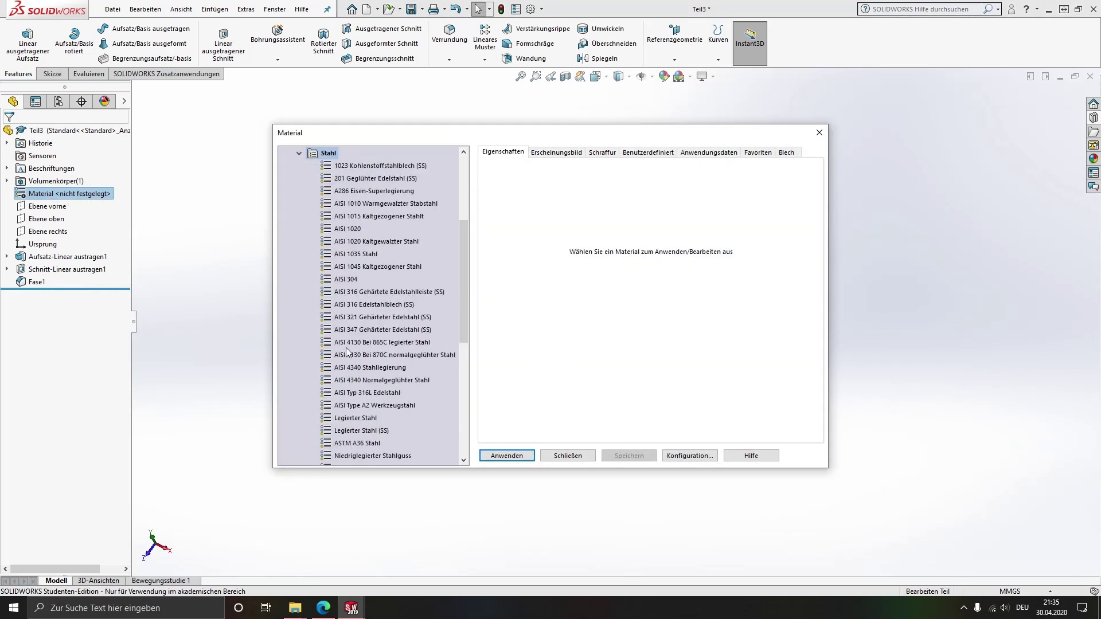
pyautogui.scroll(-3, 357, 396)
pyautogui.click(358, 394)
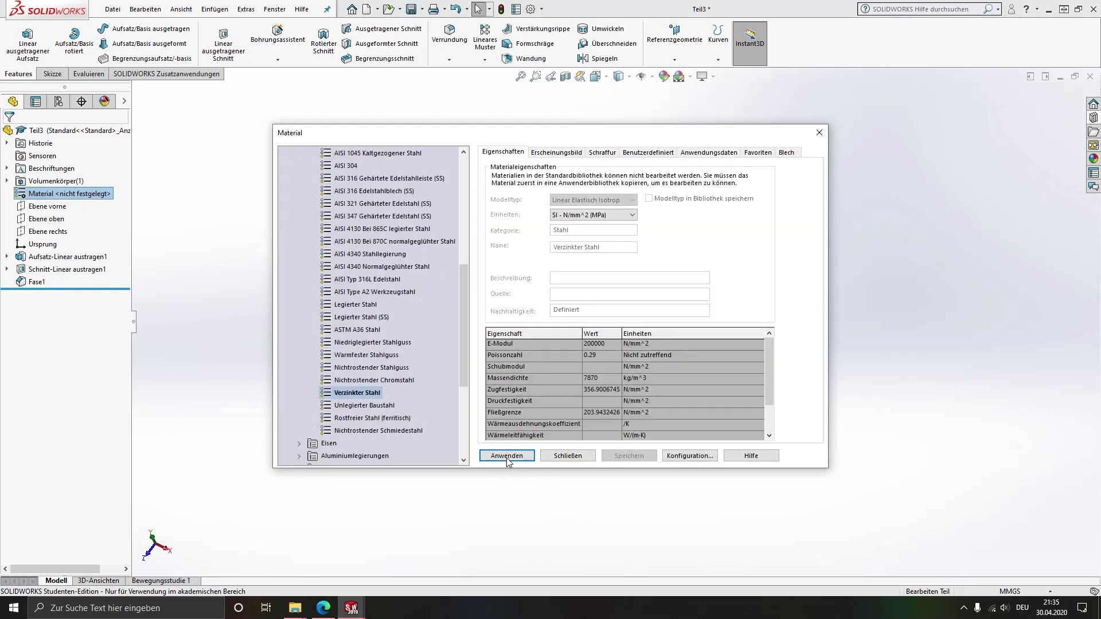
pyautogui.click(565, 458)
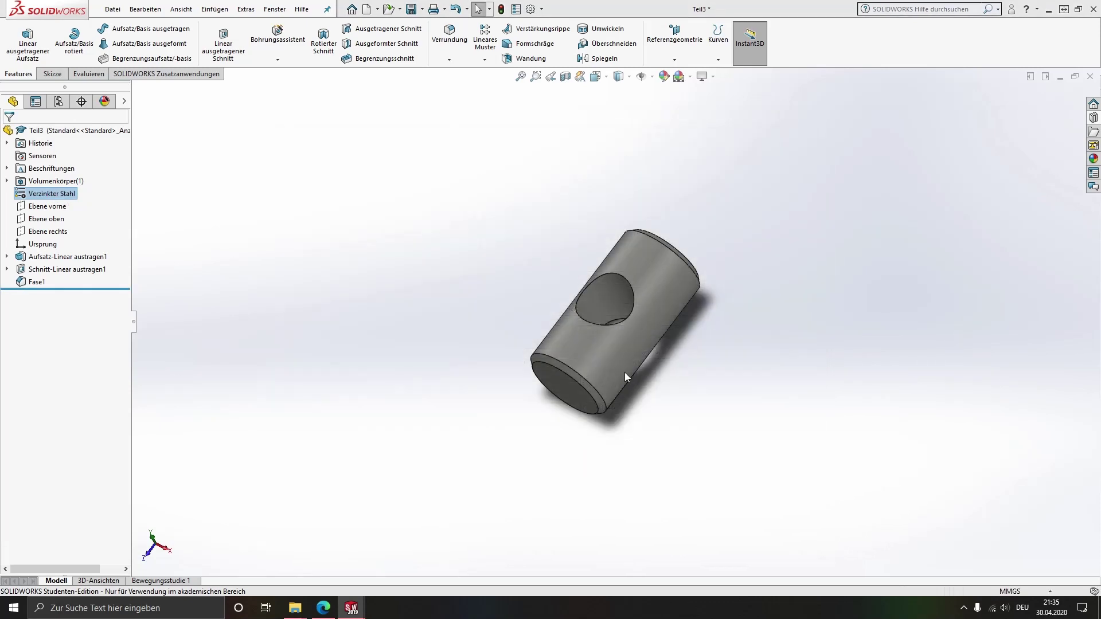
# Step: Check the mass properties and save the part as Zylinder
pyautogui.click(89, 74)
pyautogui.click(261, 38)
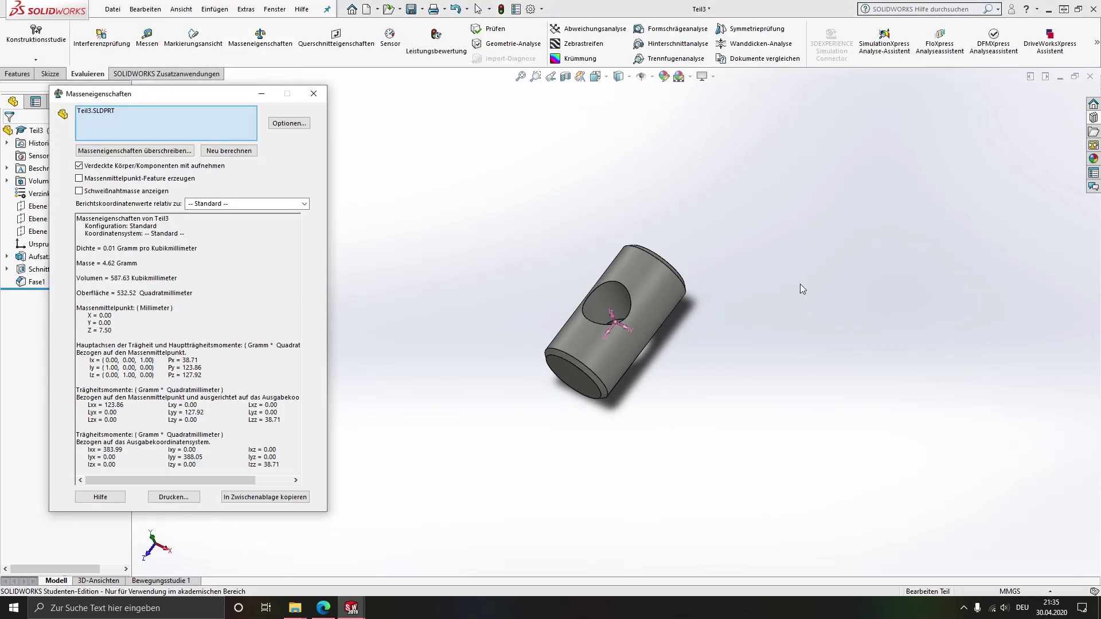
pyautogui.click(314, 94)
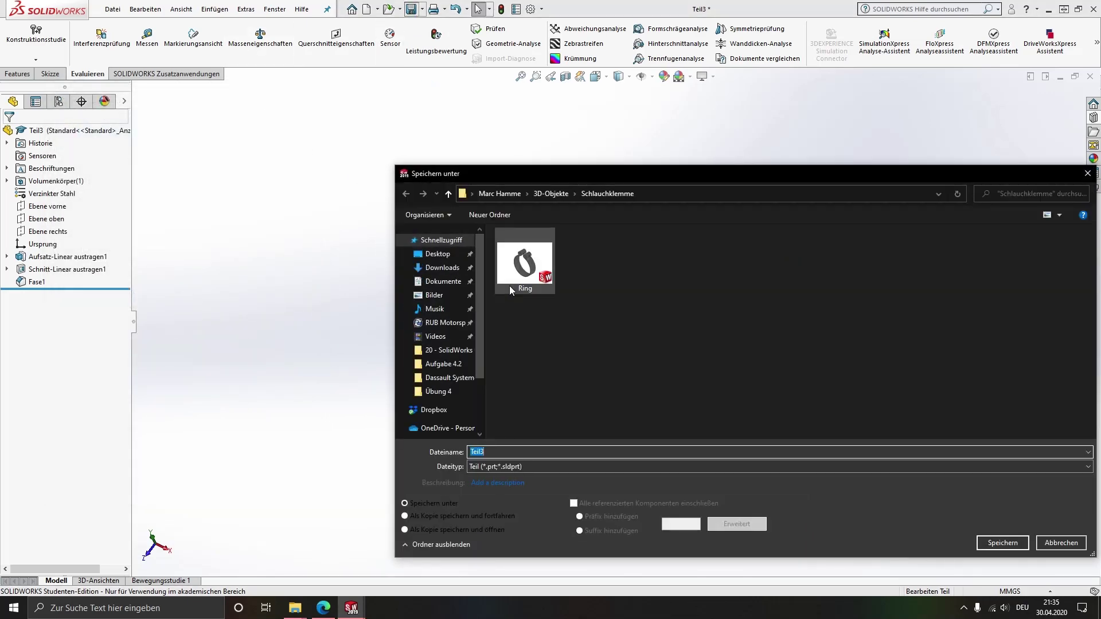
pyautogui.write('Zylinder')
pyautogui.press('Return')
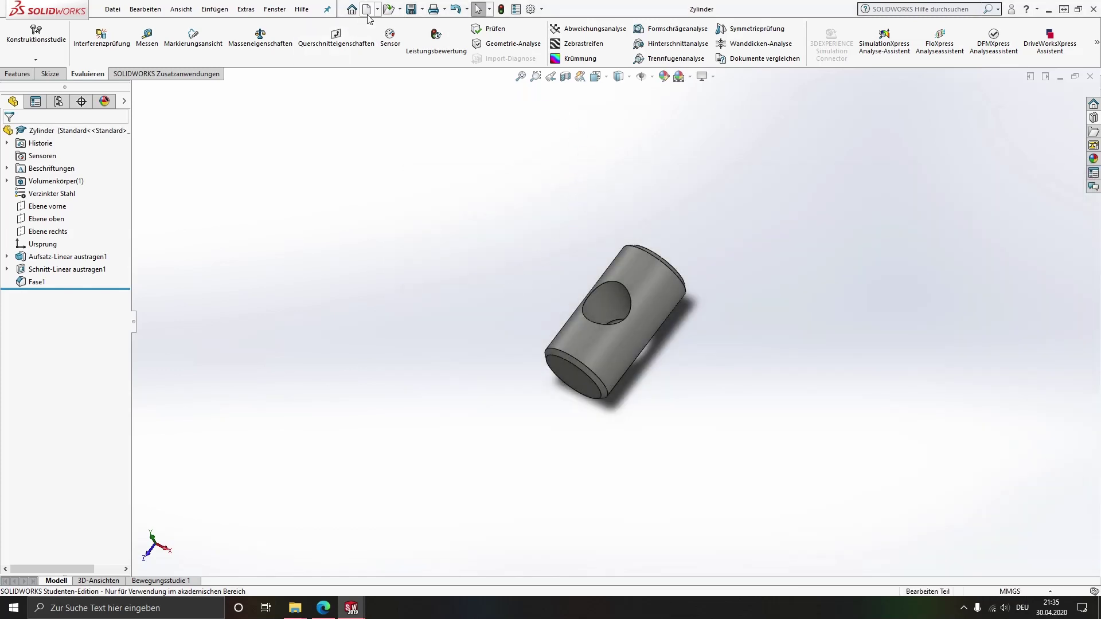
# Step: Create a new empty part document, Teil4
pyautogui.hotkey('ctrl', 'n')
pyautogui.click(603, 446)
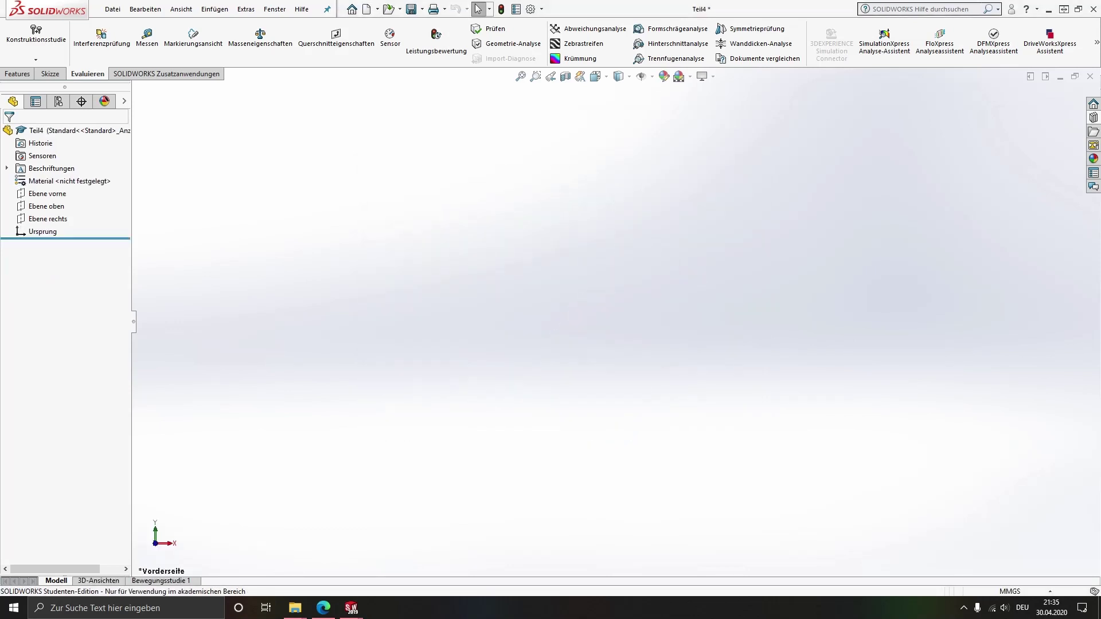
# Step: On Right Plane, sketch a closed profile: vertical line from origin, top line, three tangent arcs, bottom line
pyautogui.click(46, 220)
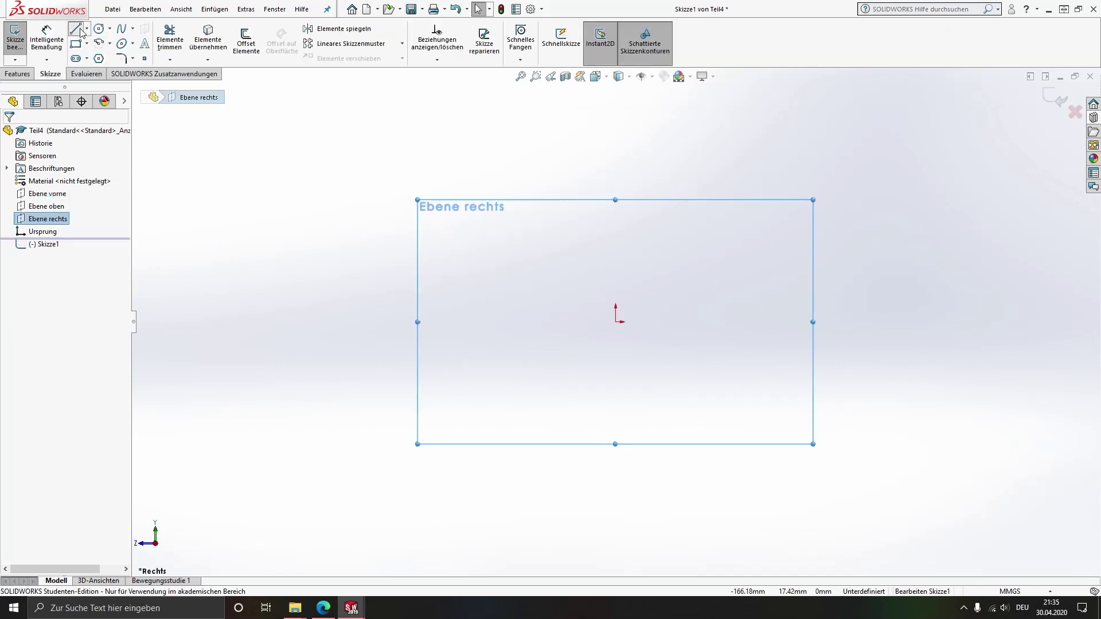
pyautogui.click(616, 321)
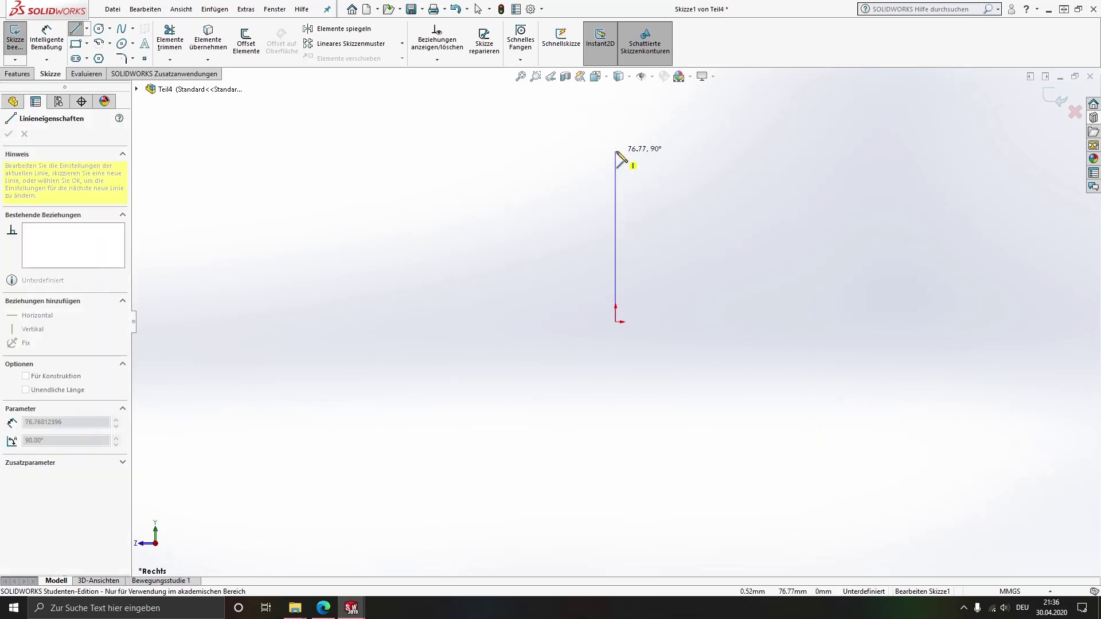
pyautogui.click(617, 151)
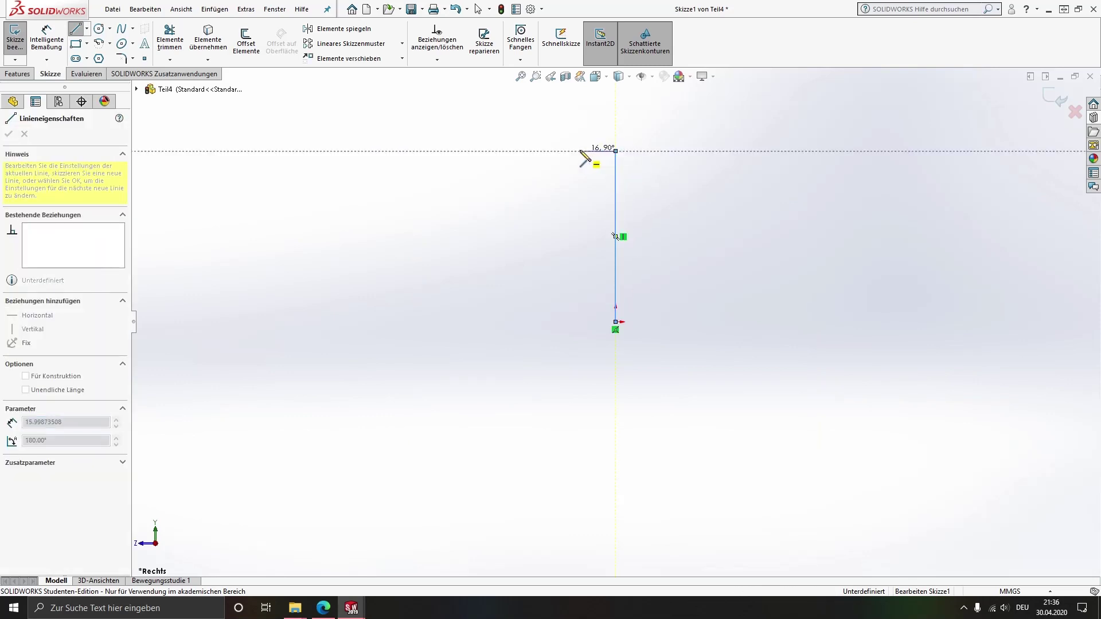
pyautogui.click(580, 152)
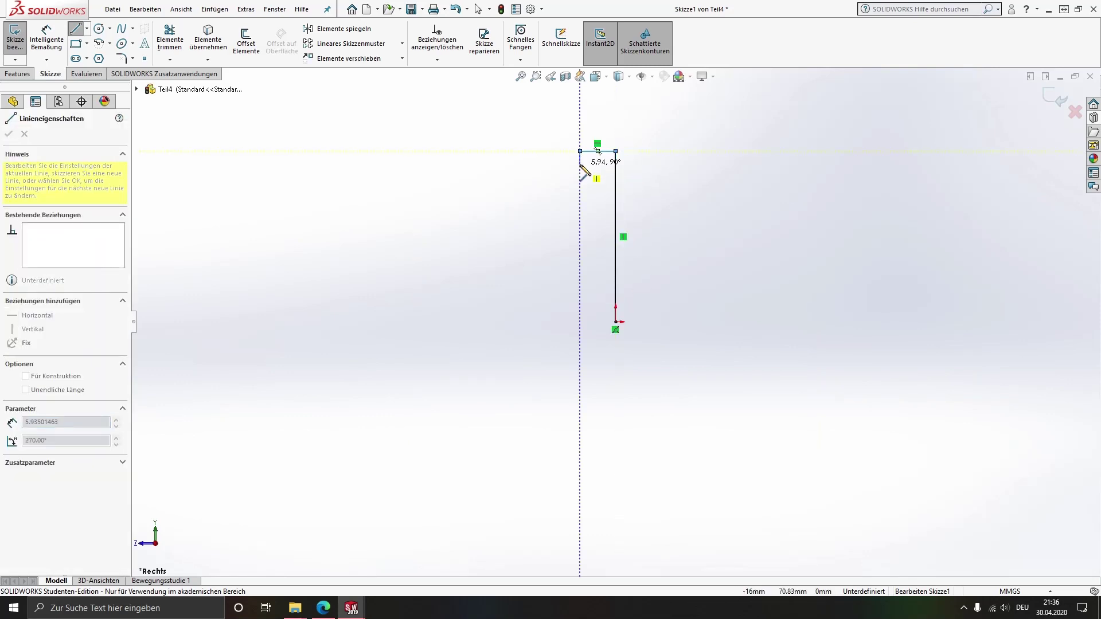
pyautogui.click(556, 200)
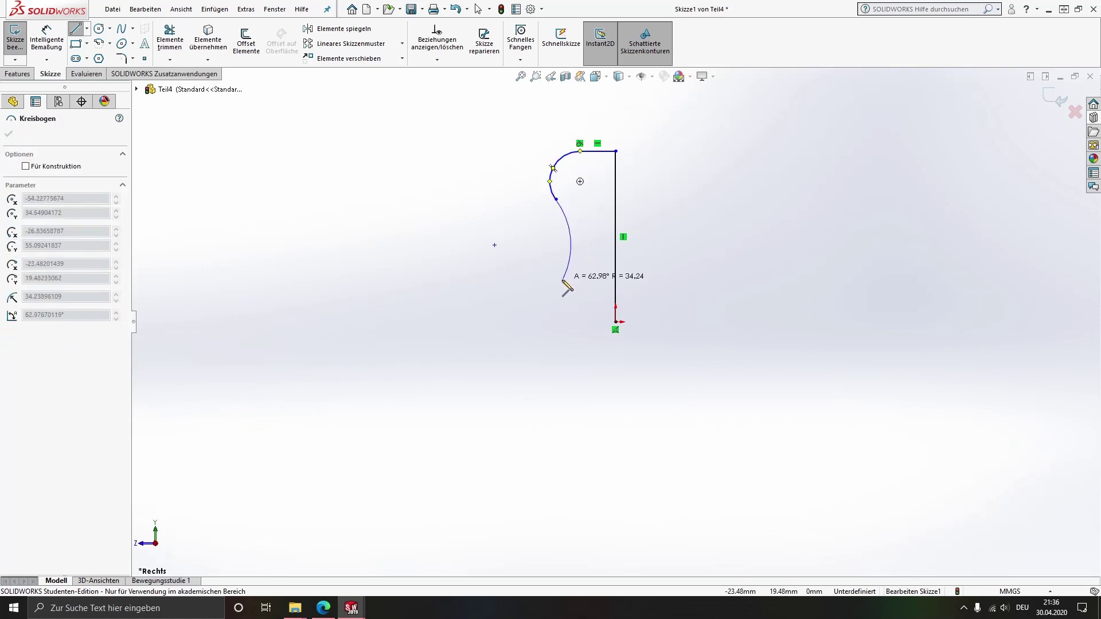
pyautogui.click(555, 285)
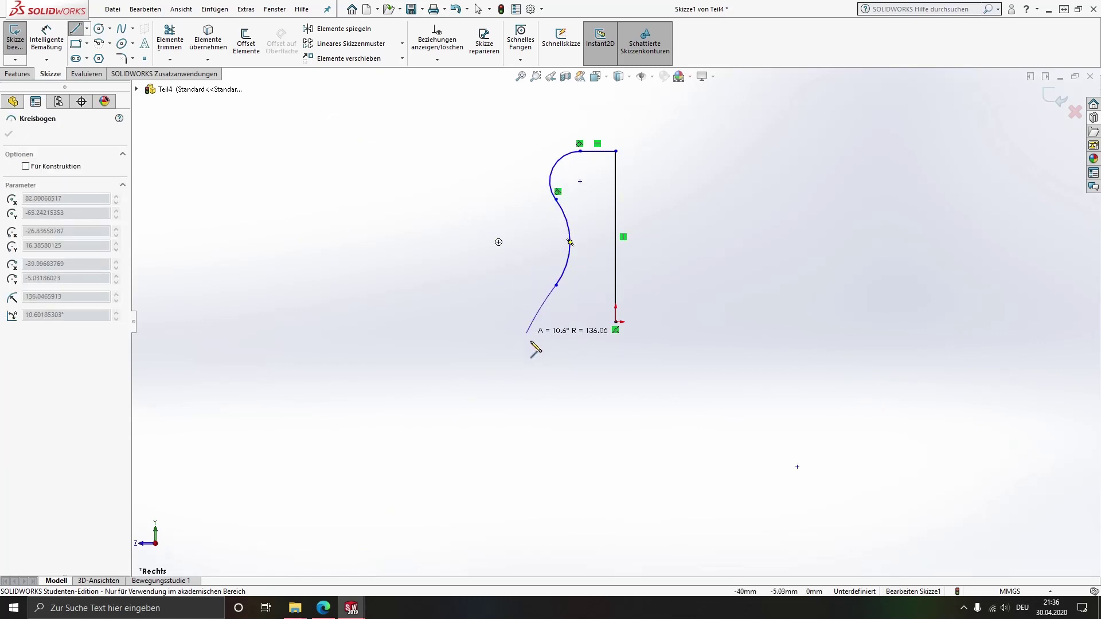
pyautogui.click(573, 322)
pyautogui.click(616, 322)
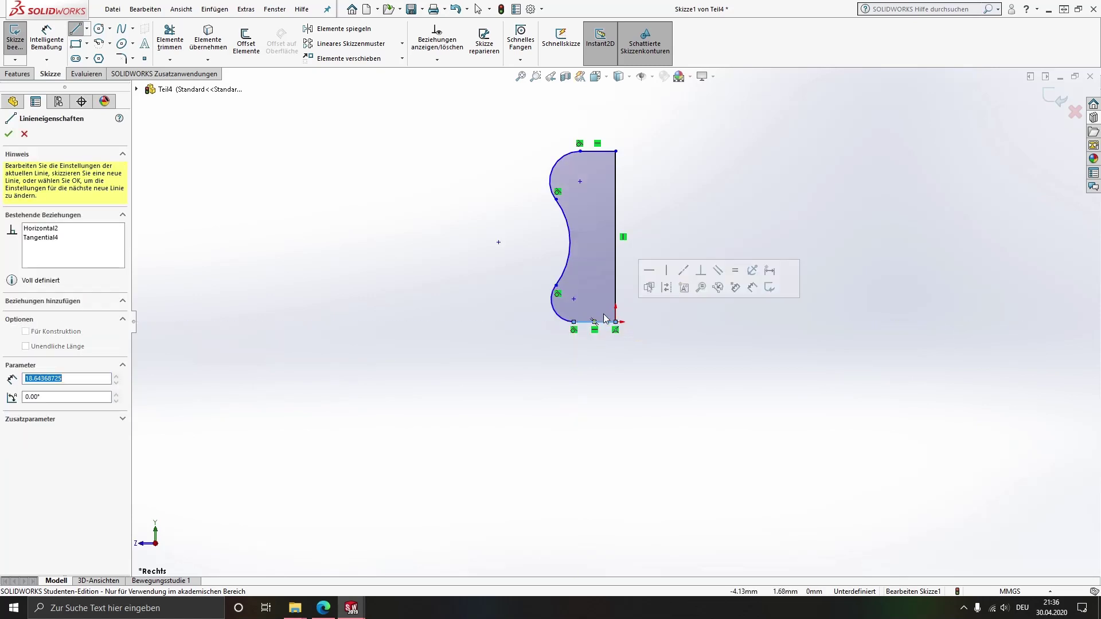
pyautogui.scroll(-3, 596, 252)
pyautogui.press('Escape')
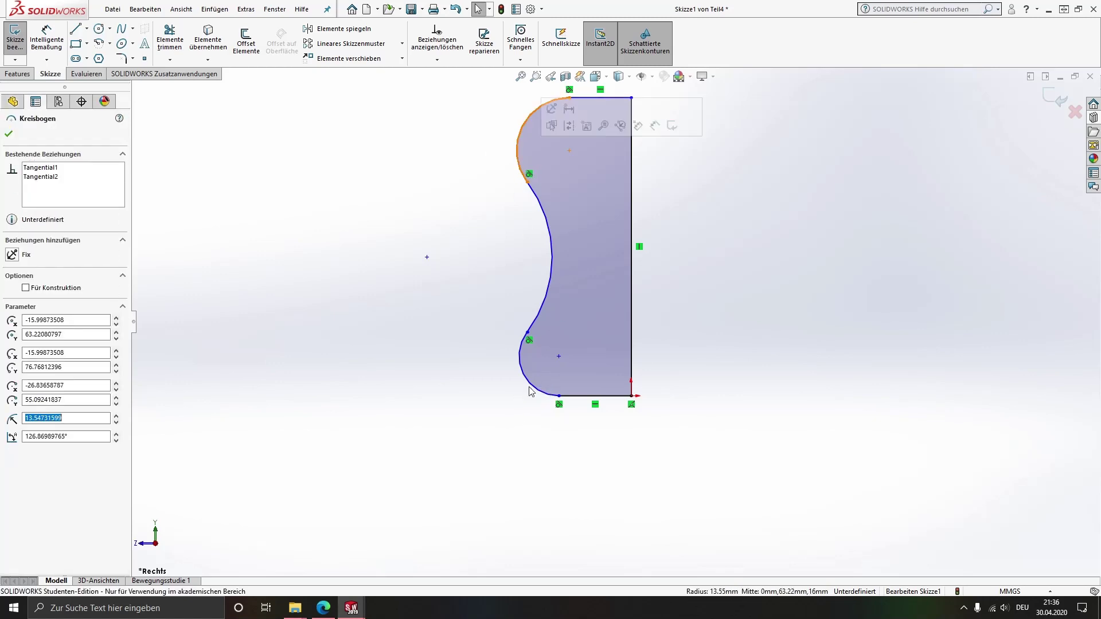
# Step: Give the two end arcs equal radii and relate the top and bottom lines
pyautogui.keyDown('ctrl'); pyautogui.click(545, 394); pyautogui.keyUp('ctrl')
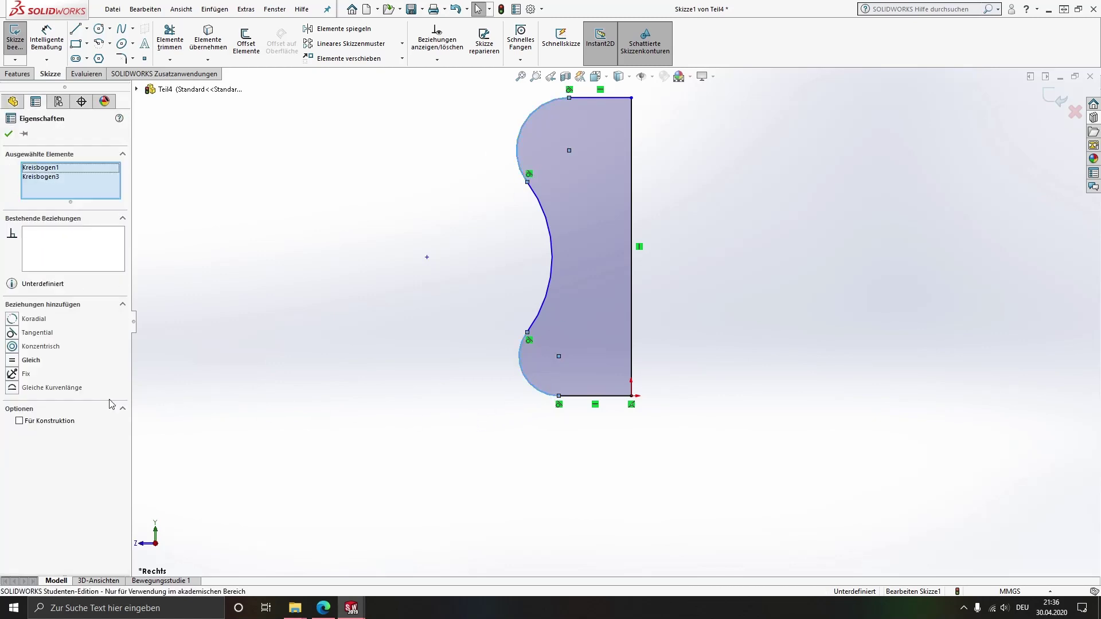
pyautogui.click(11, 362)
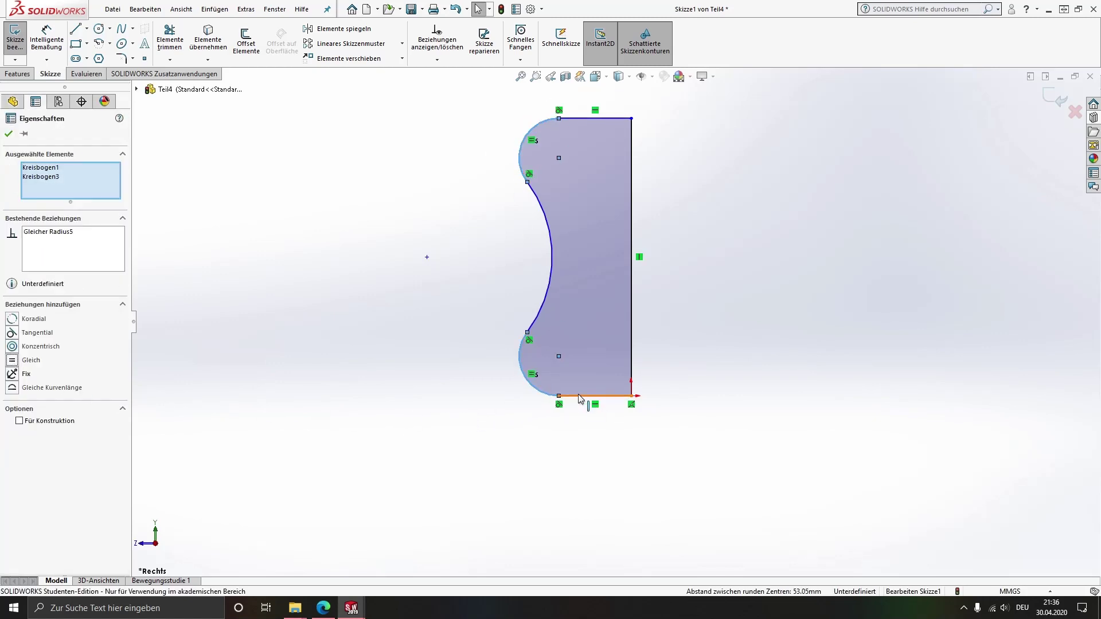
pyautogui.click(579, 396)
pyautogui.keyDown('ctrl'); pyautogui.click(583, 119); pyautogui.keyUp('ctrl')
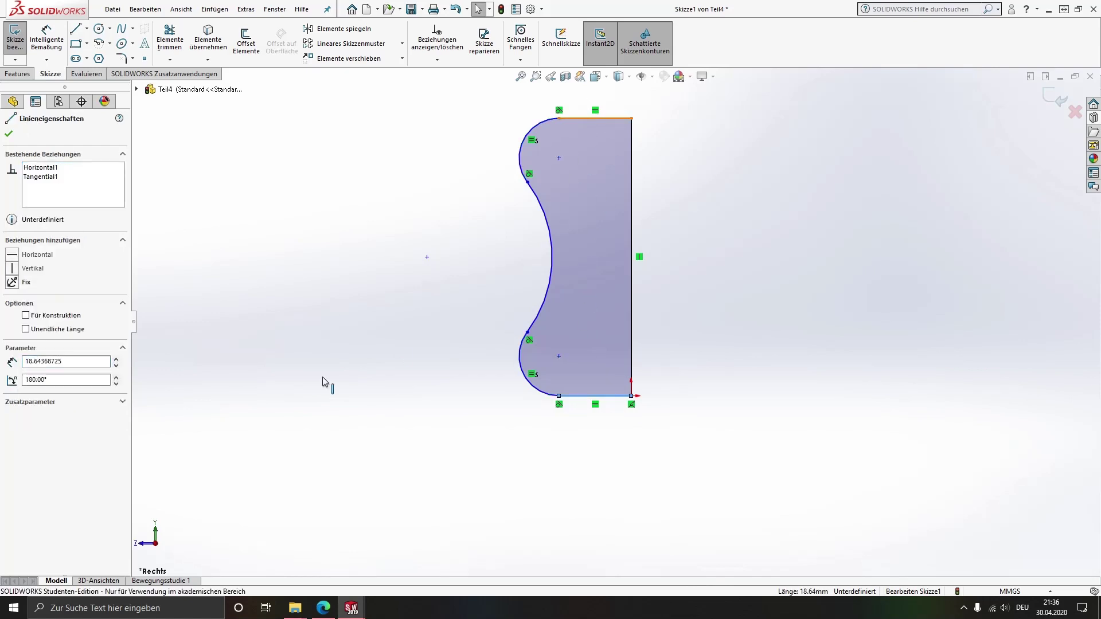
pyautogui.click(261, 375)
pyautogui.click(47, 37)
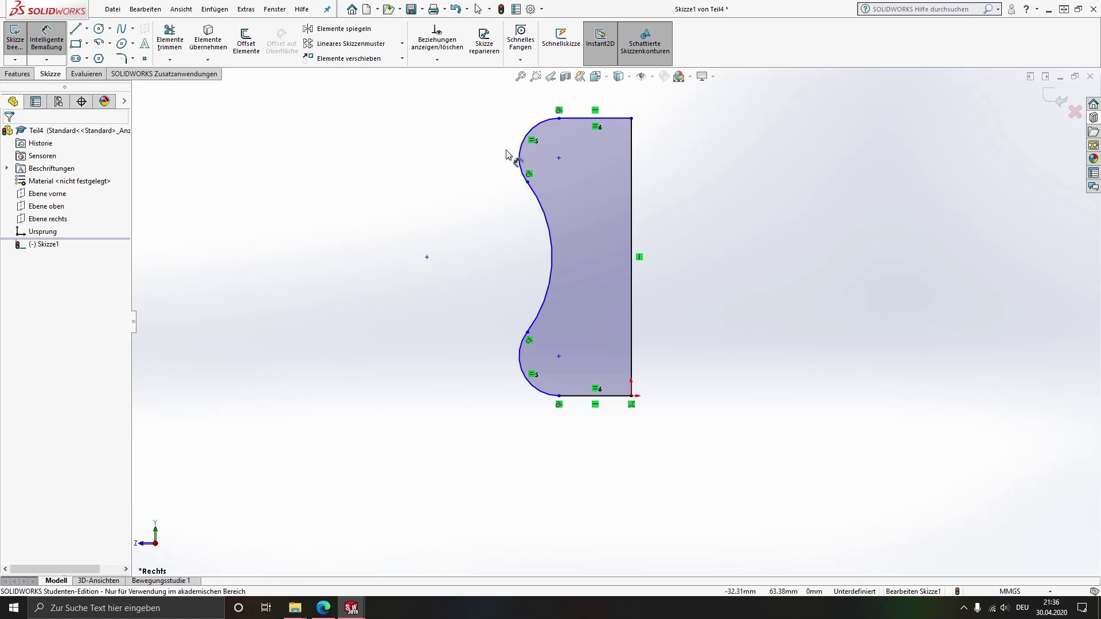
# Step: Dimension the corner arc to R1 and the concave arc to R5
pyautogui.click(523, 164)
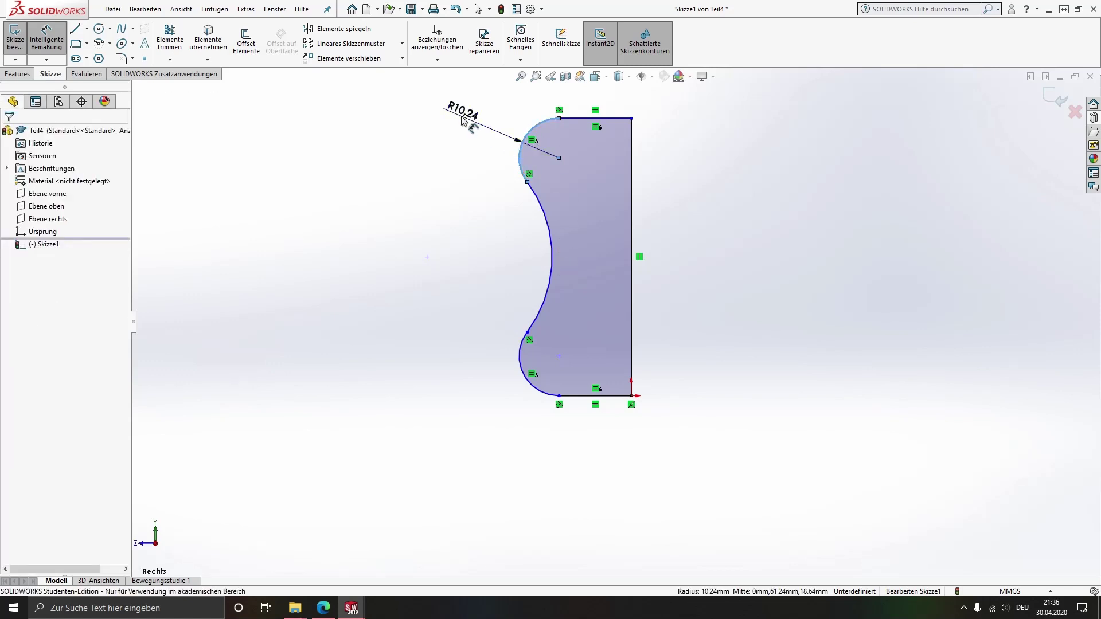
pyautogui.click(468, 123)
pyautogui.write('1')
pyautogui.press('Return')
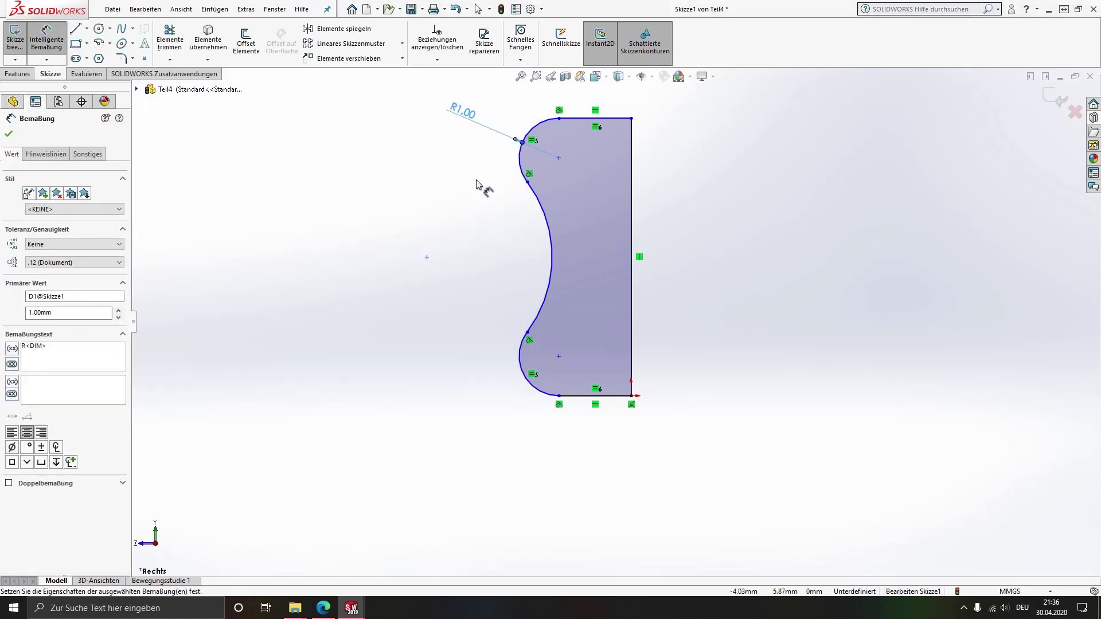
pyautogui.click(545, 214)
pyautogui.click(567, 198)
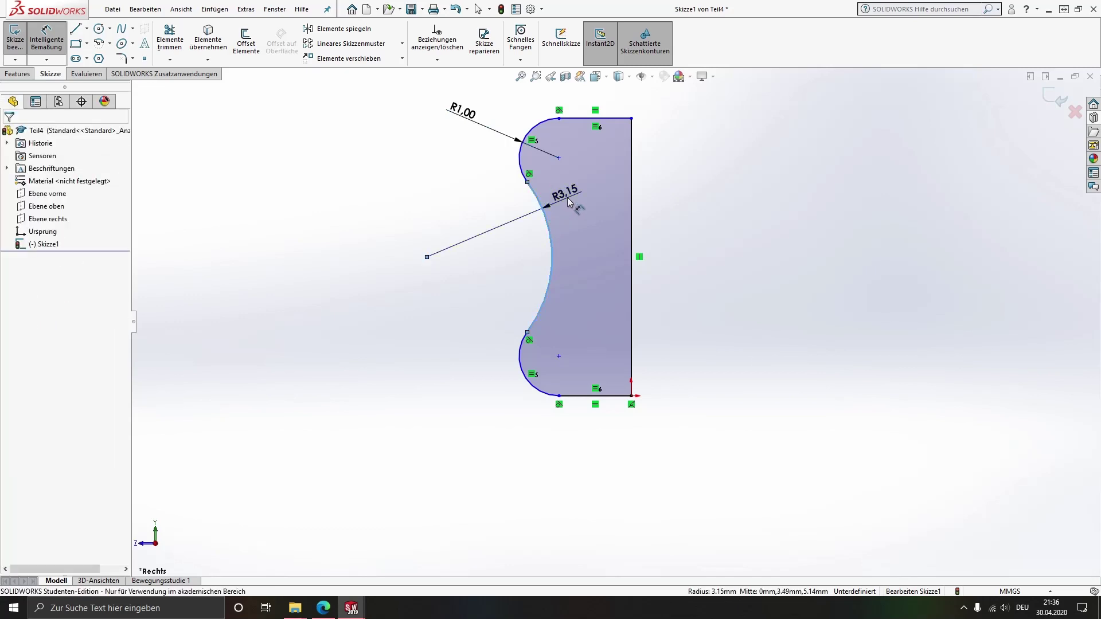
pyautogui.write('5')
pyautogui.press('Return')
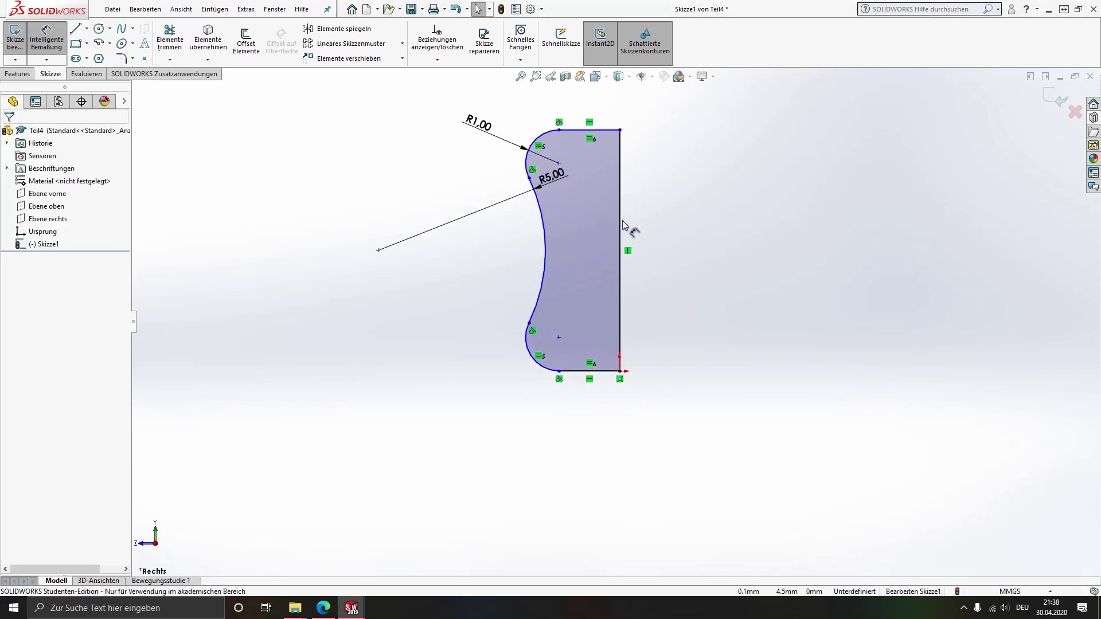
# Step: Dimension the right edge height to 10 mm and the arc-to-edge distance to 3 mm
pyautogui.click(622, 226)
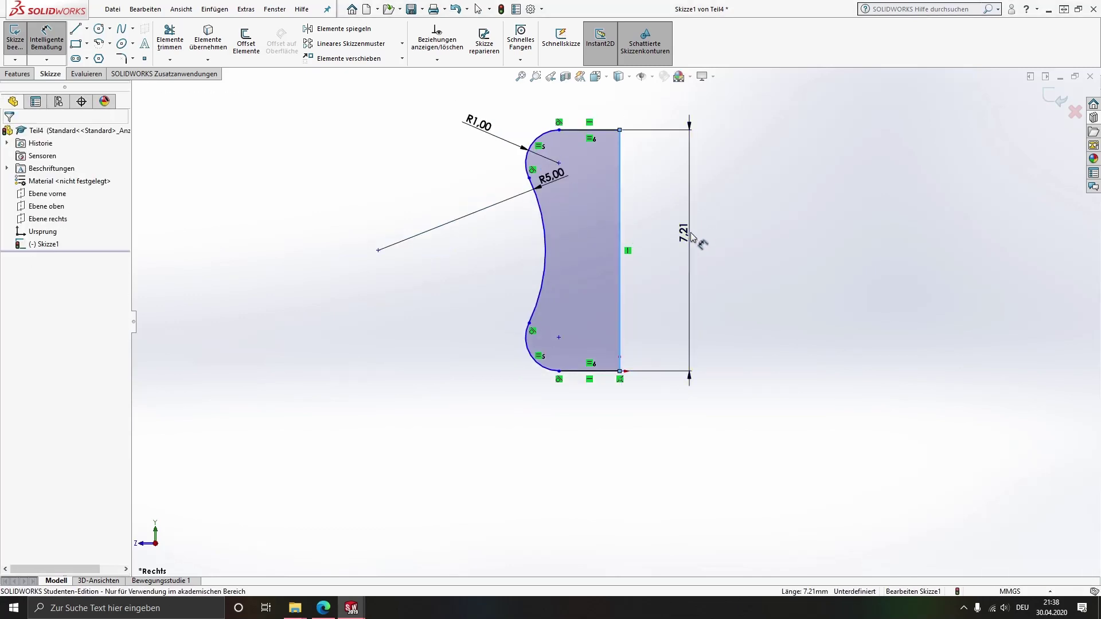
pyautogui.click(691, 235)
pyautogui.write('10')
pyautogui.press('Return')
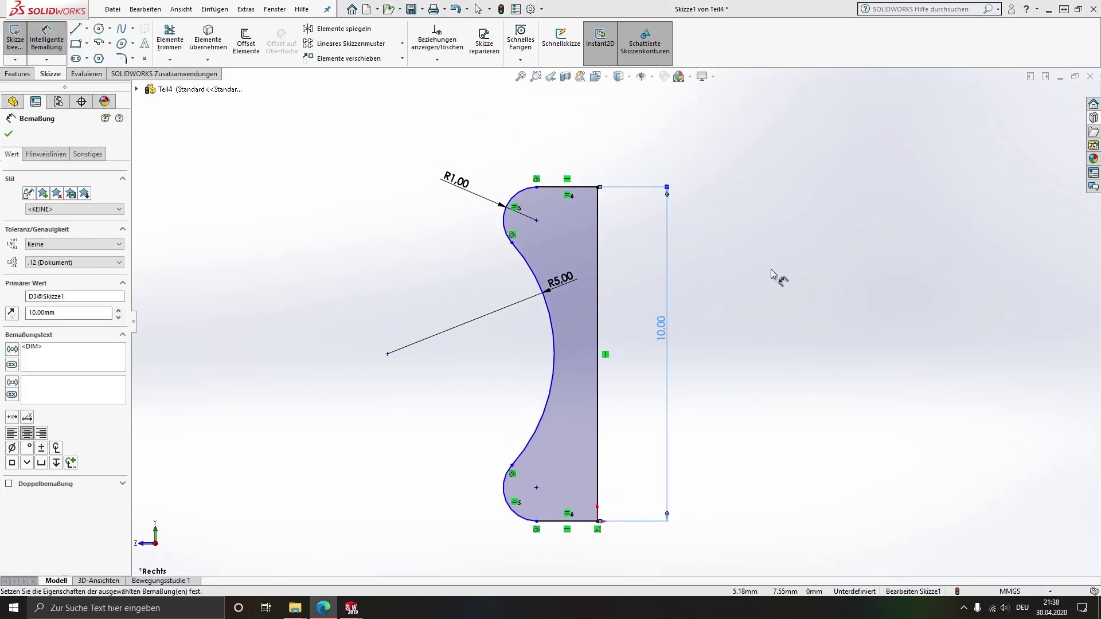
pyautogui.scroll(-3, 567, 373)
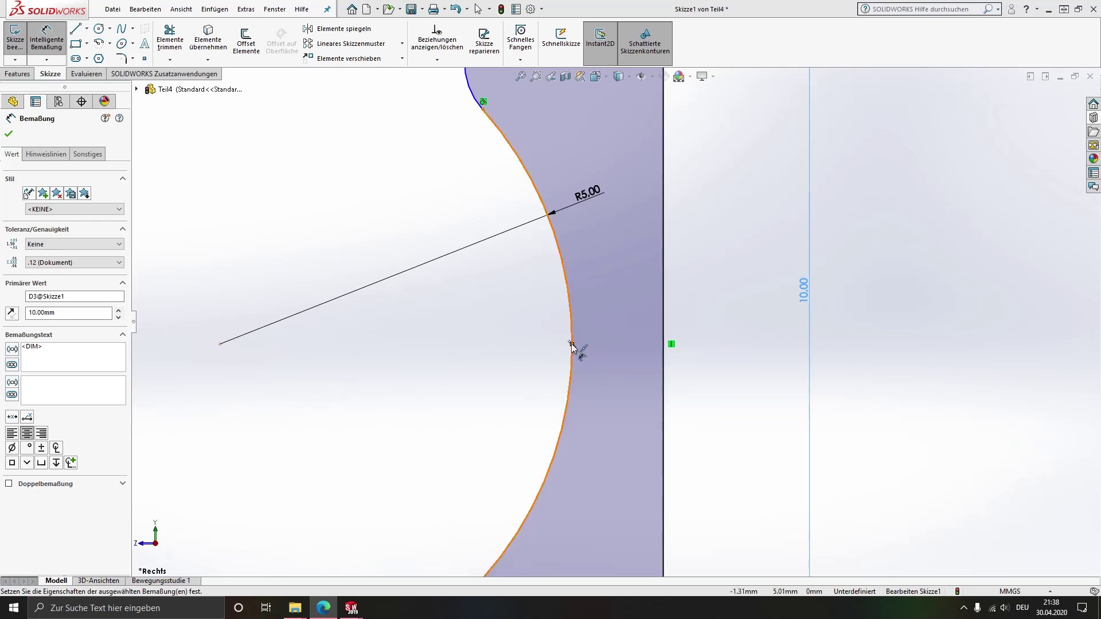
pyautogui.click(572, 346)
pyautogui.click(663, 350)
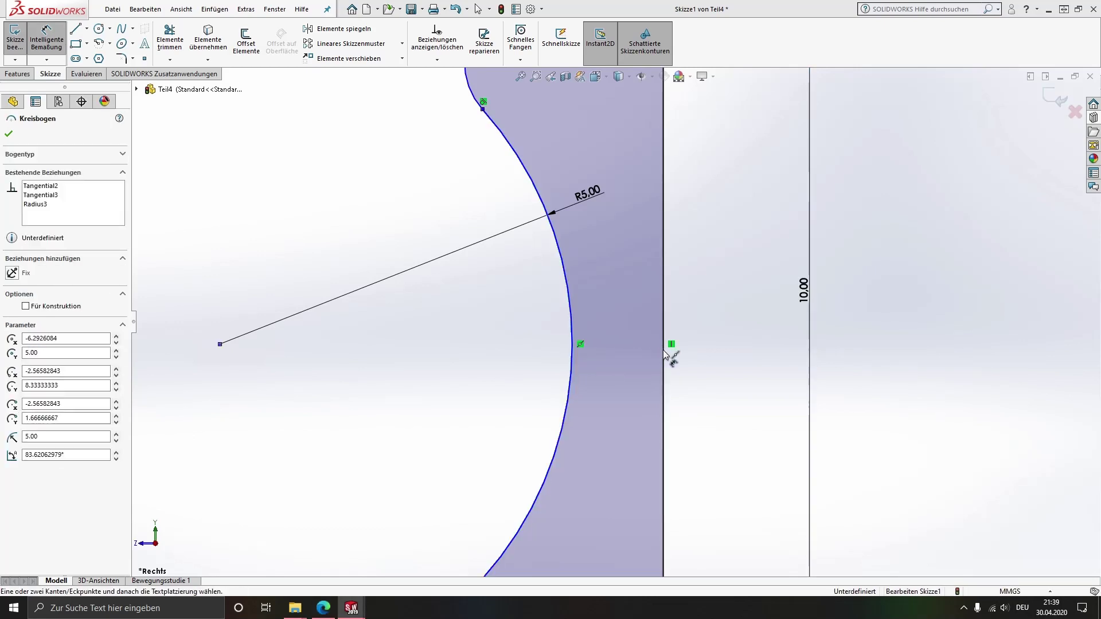
pyautogui.click(627, 351)
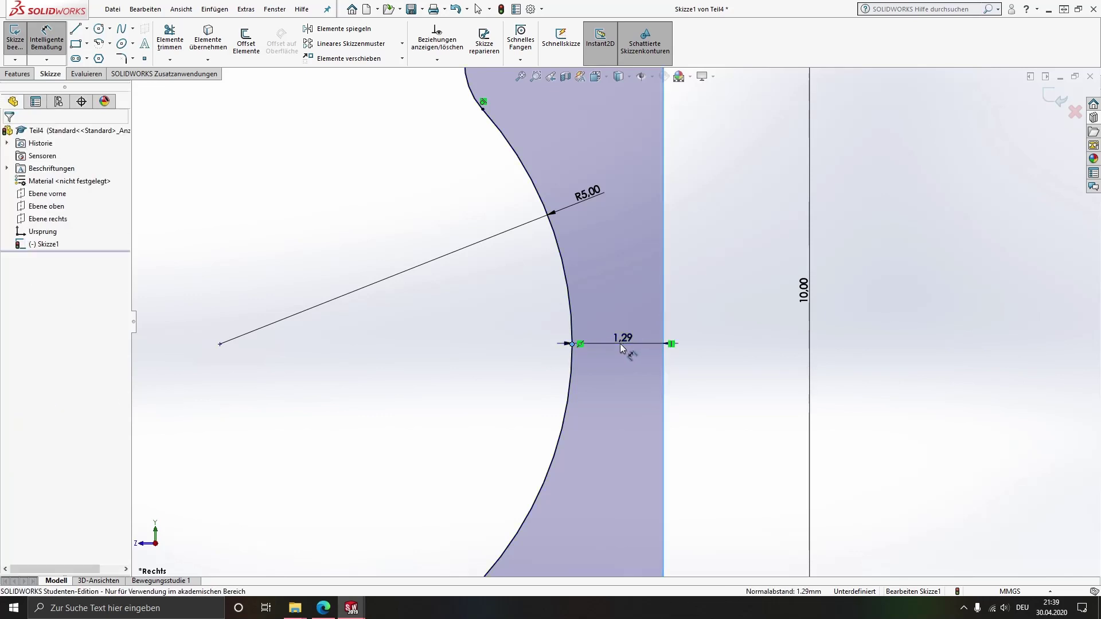
pyautogui.write('3')
pyautogui.press('Return')
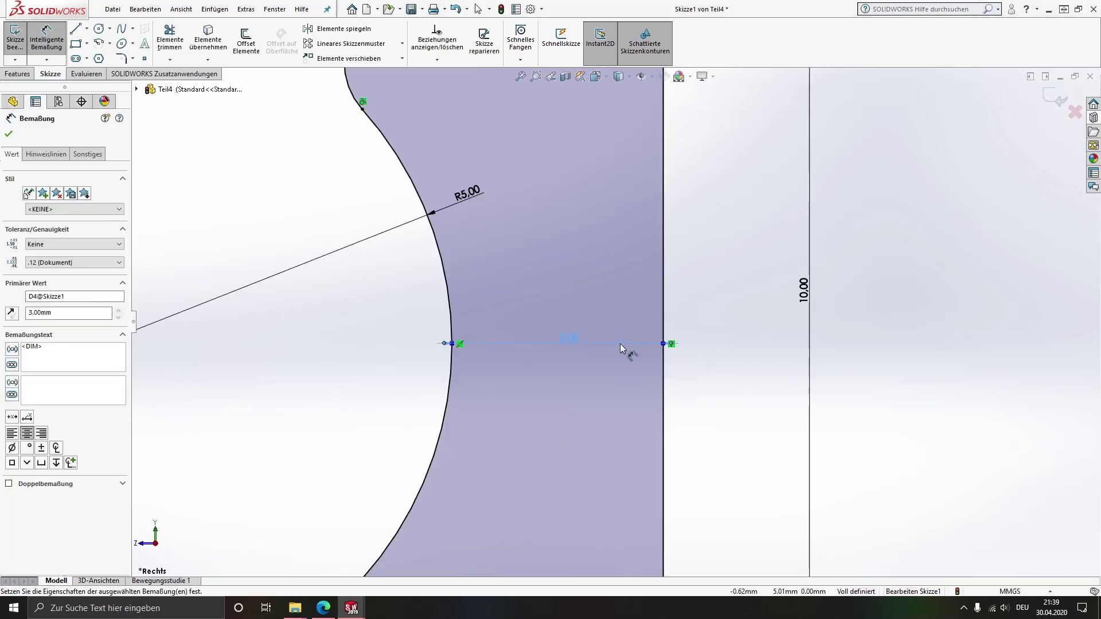
pyautogui.scroll(2, 620, 342)
pyautogui.scroll(3, 603, 330)
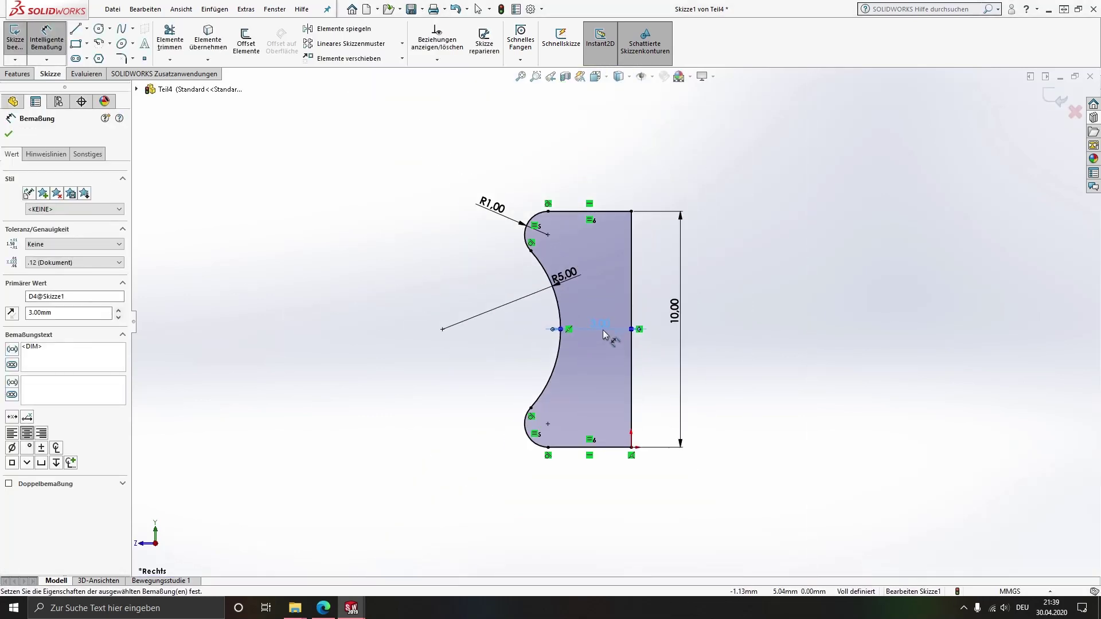
# Step: Extrude the profile with a 15 mm blind depth into a solid bar
pyautogui.click(17, 74)
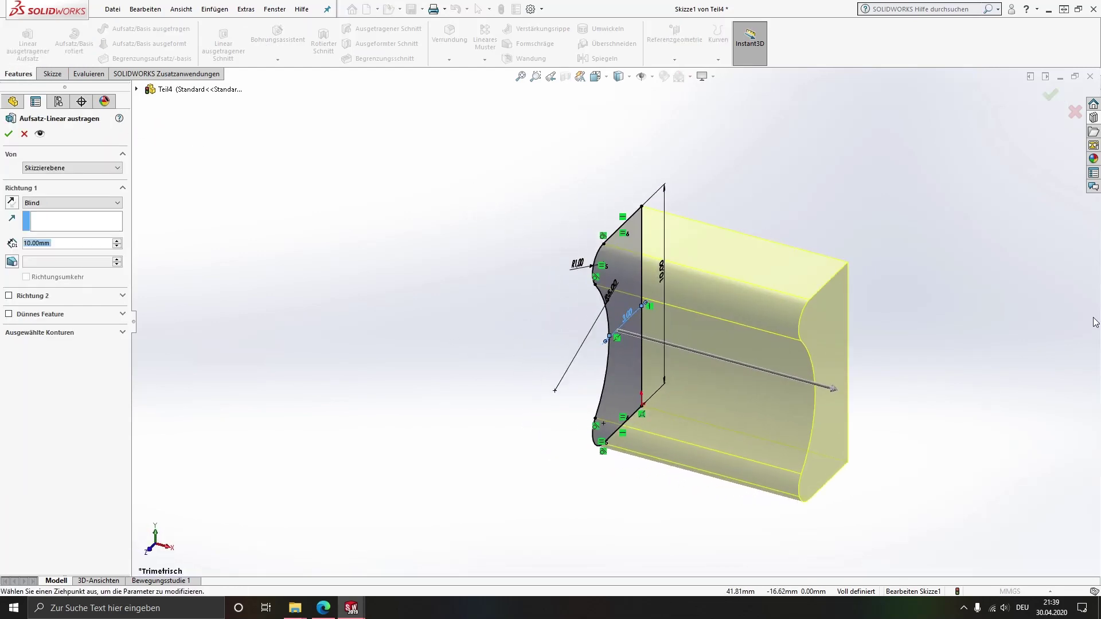
pyautogui.click(75, 244)
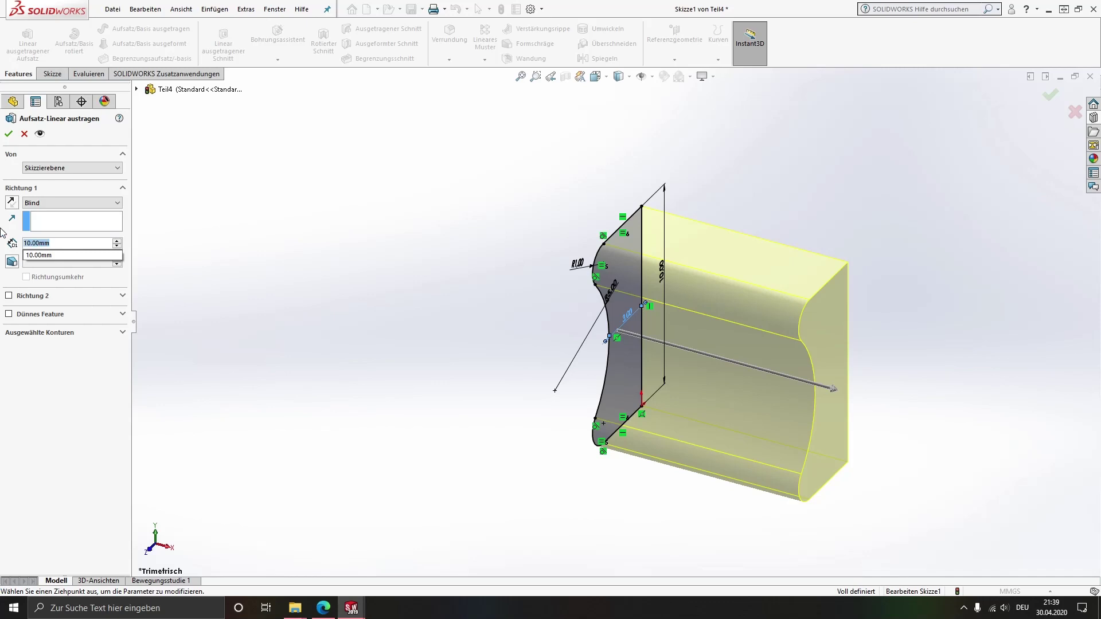
pyautogui.write('15')
pyautogui.press('Return')
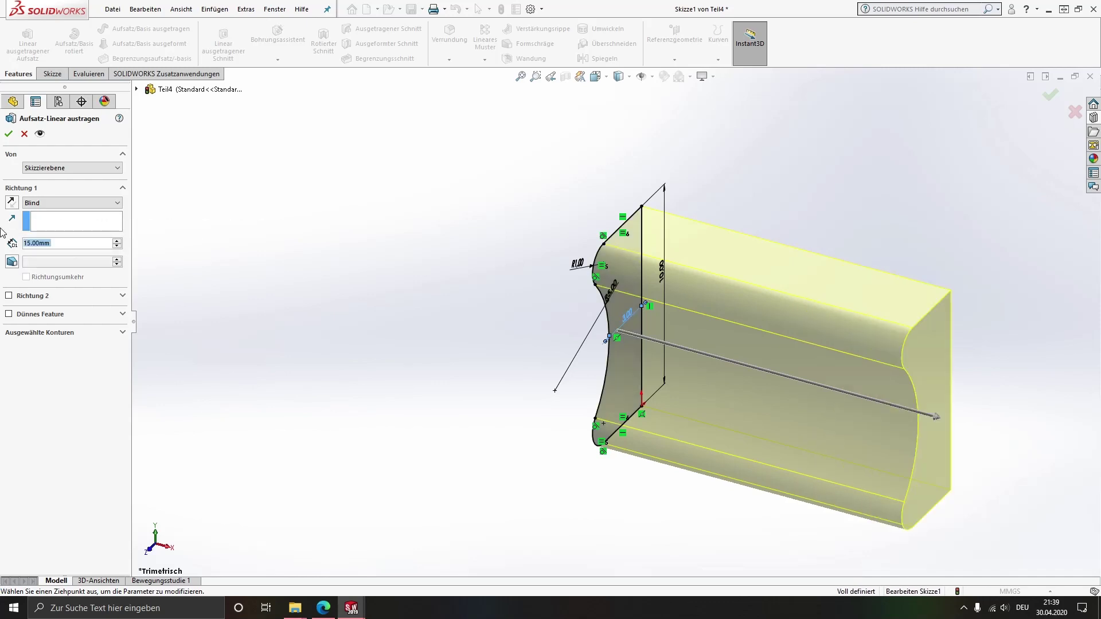
pyautogui.click(9, 134)
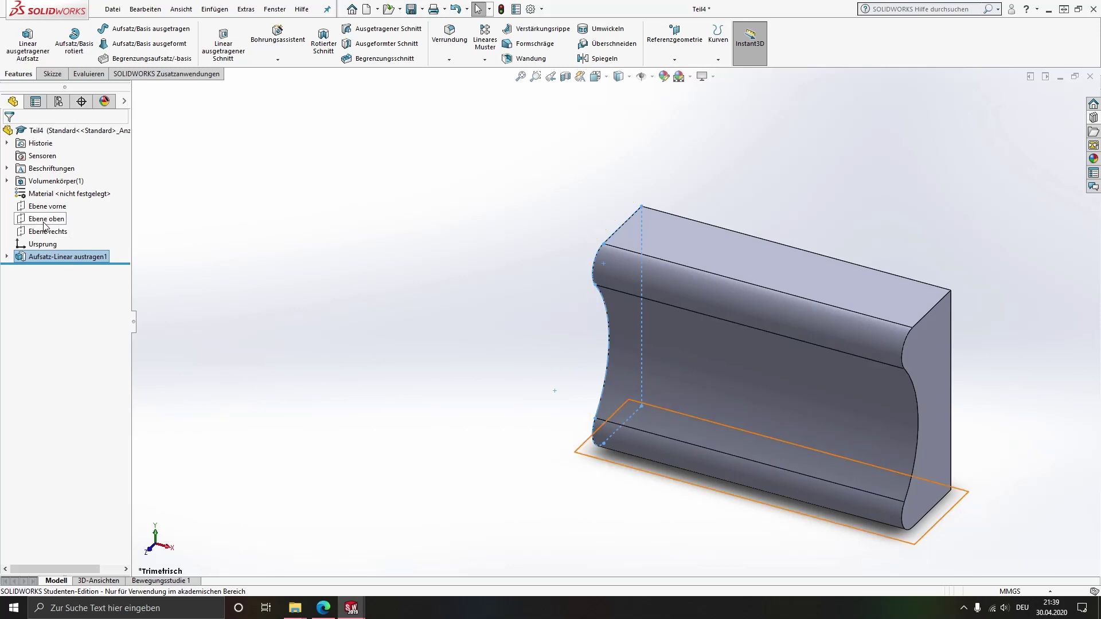
# Step: Sketch on Front Plane in Front view, drawing a horizontal centreline edge to edge
pyautogui.click(48, 207)
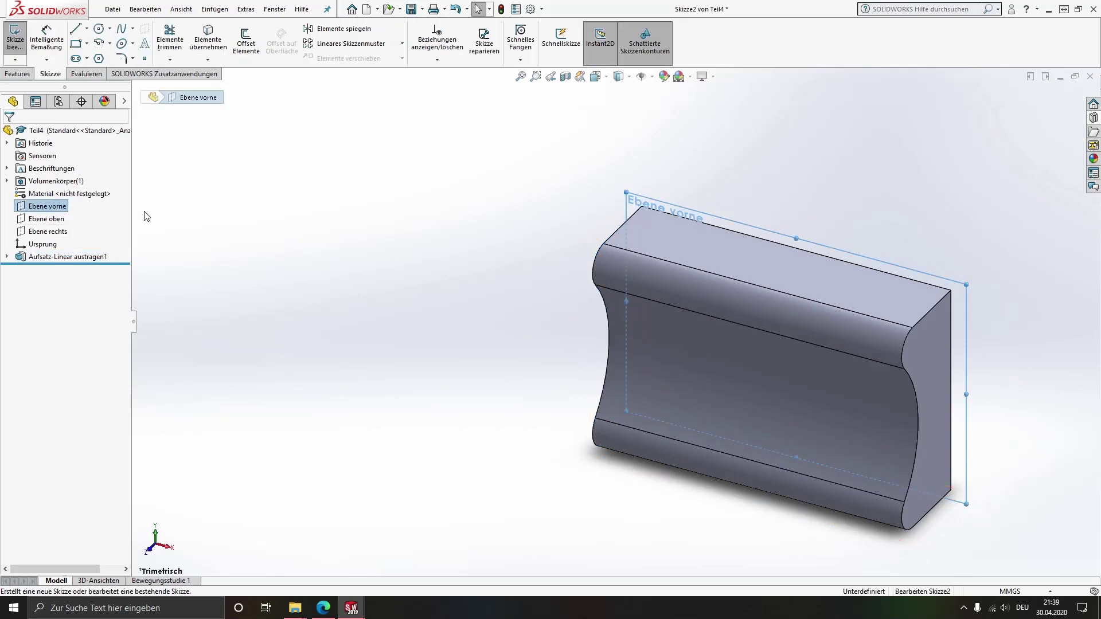
pyautogui.click(595, 76)
pyautogui.click(428, 415)
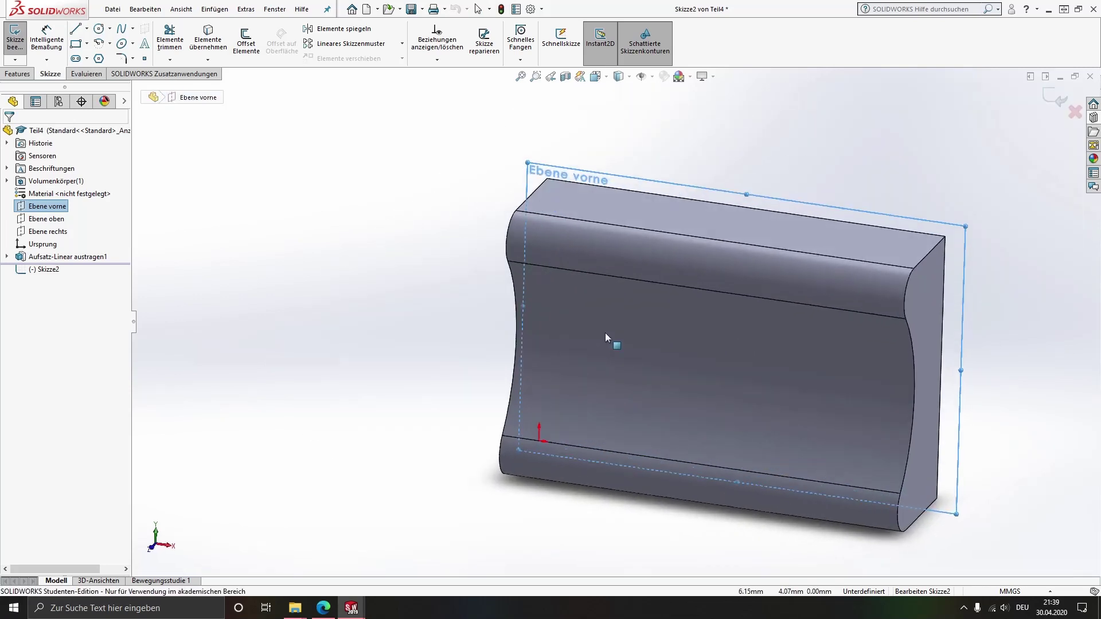
pyautogui.click(86, 28)
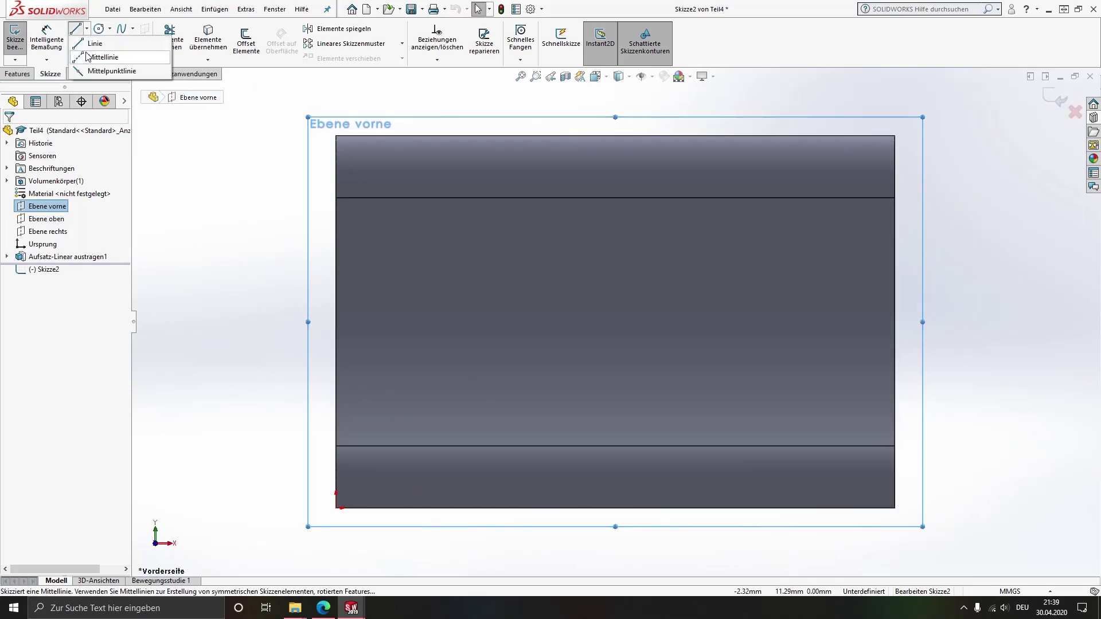
pyautogui.click(101, 57)
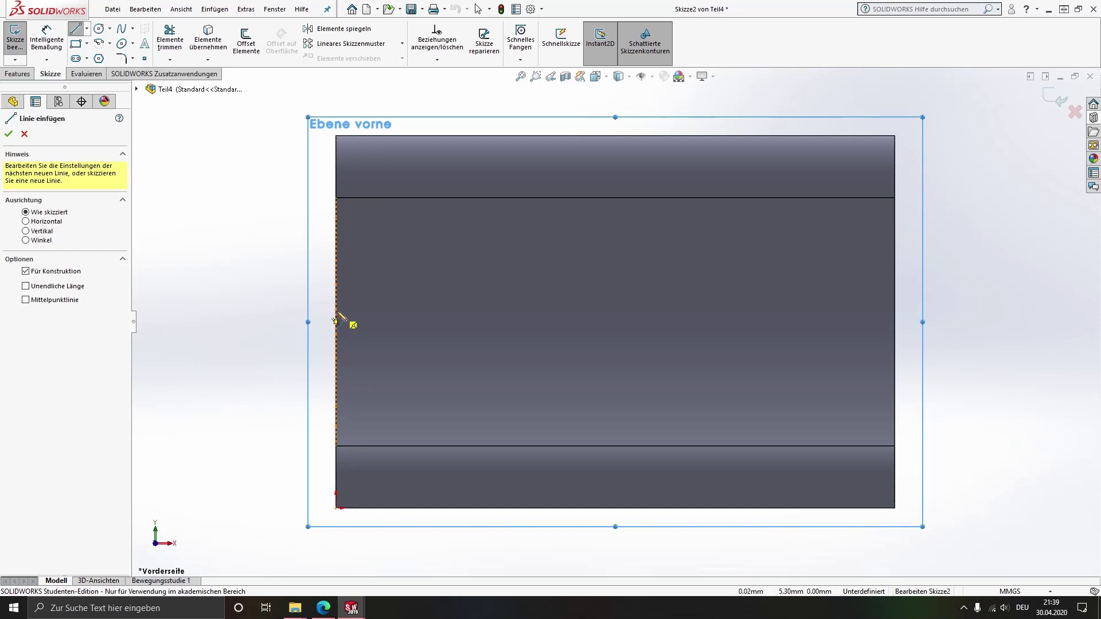
pyautogui.click(336, 322)
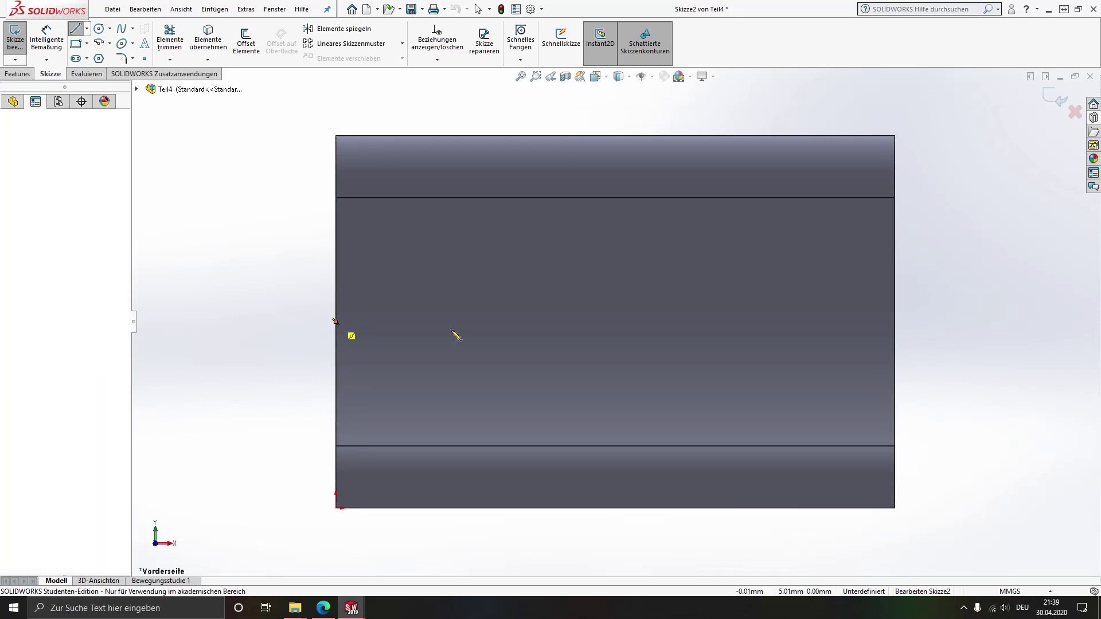
pyautogui.click(895, 322)
pyautogui.press('Escape')
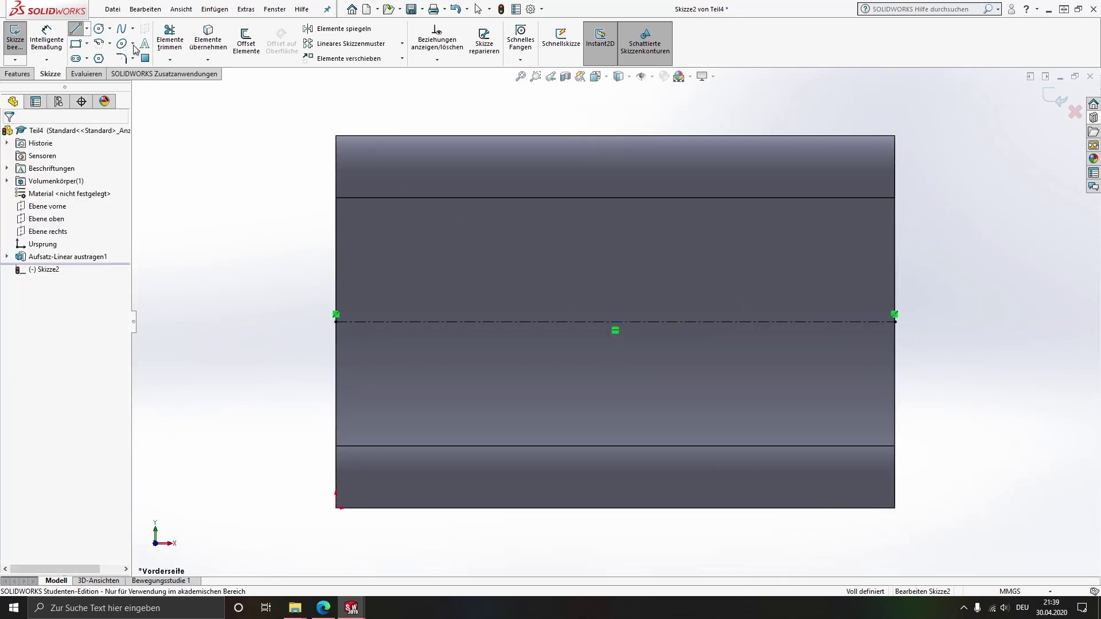
# Step: Draw a circle at the centreline midpoint and dimension it Ø5.2 mm
pyautogui.click(615, 321)
pyautogui.press('Escape')
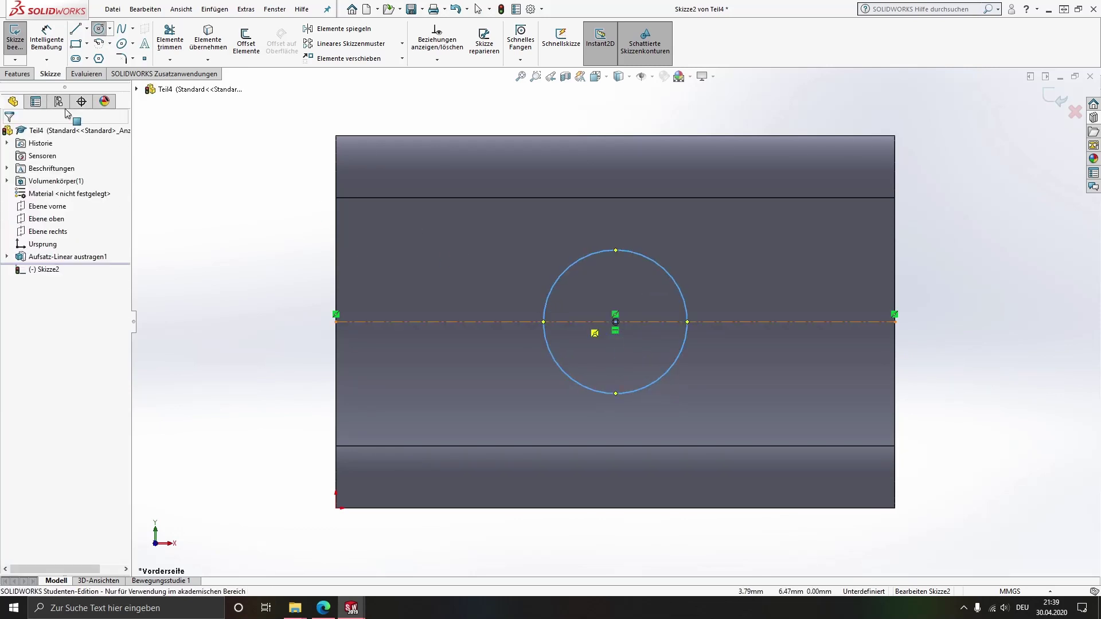
pyautogui.press('d')
pyautogui.click(569, 264)
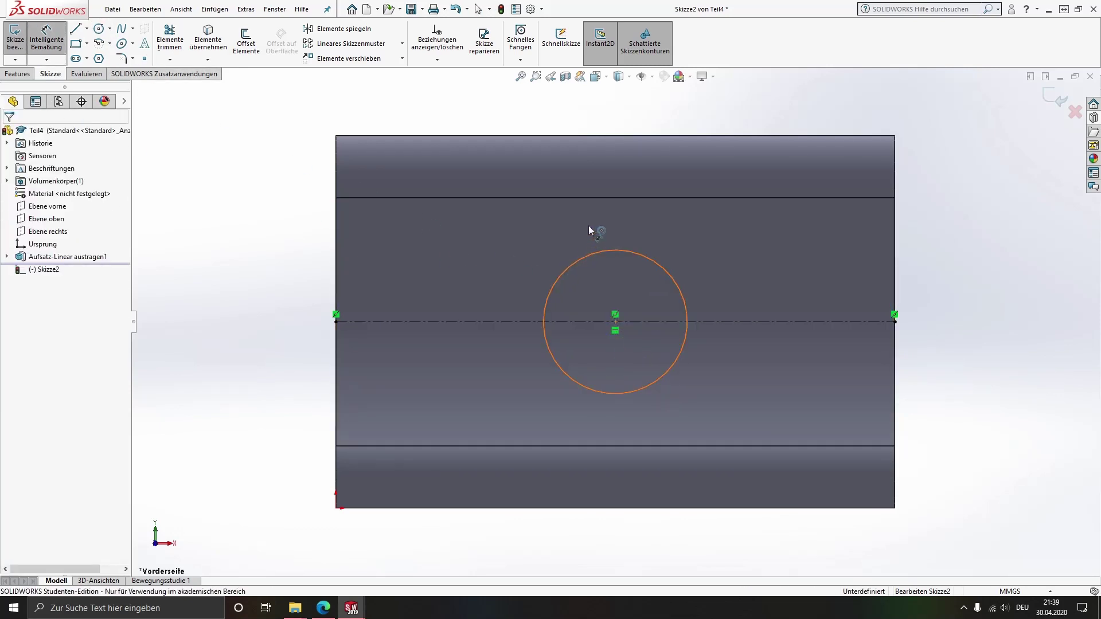
pyautogui.click(593, 216)
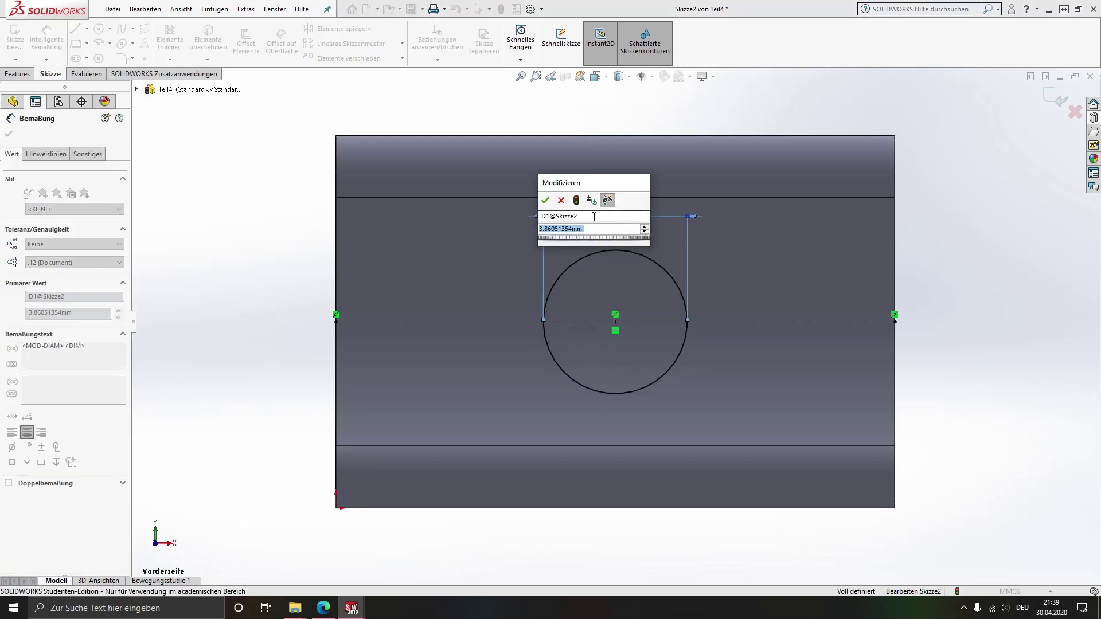
pyautogui.write('5.2')
pyautogui.press('Return')
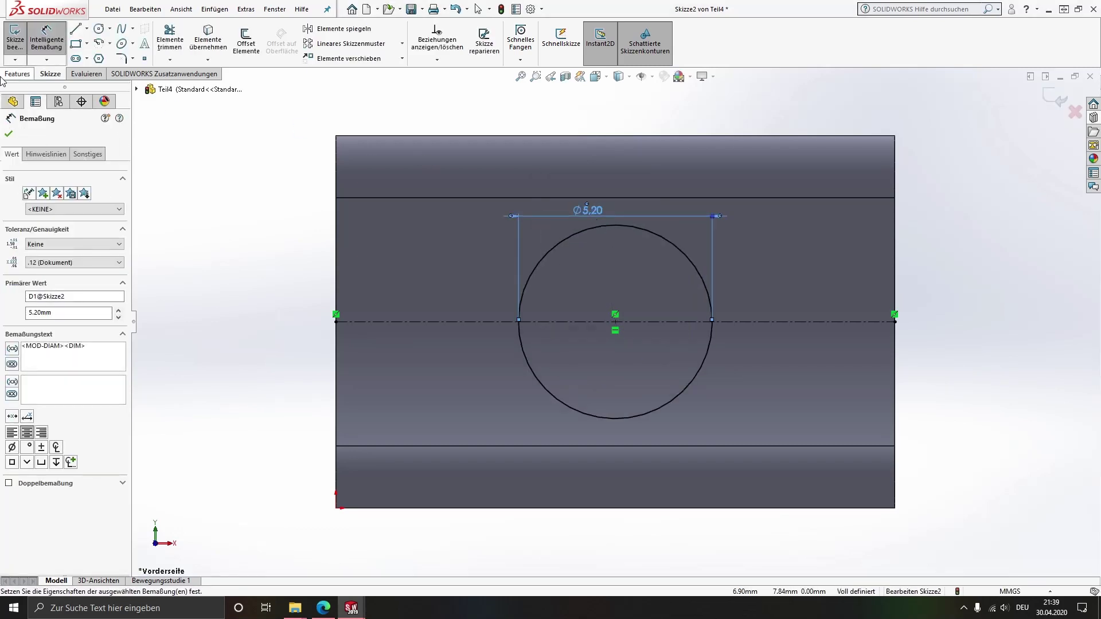
pyautogui.click(18, 73)
pyautogui.click(202, 50)
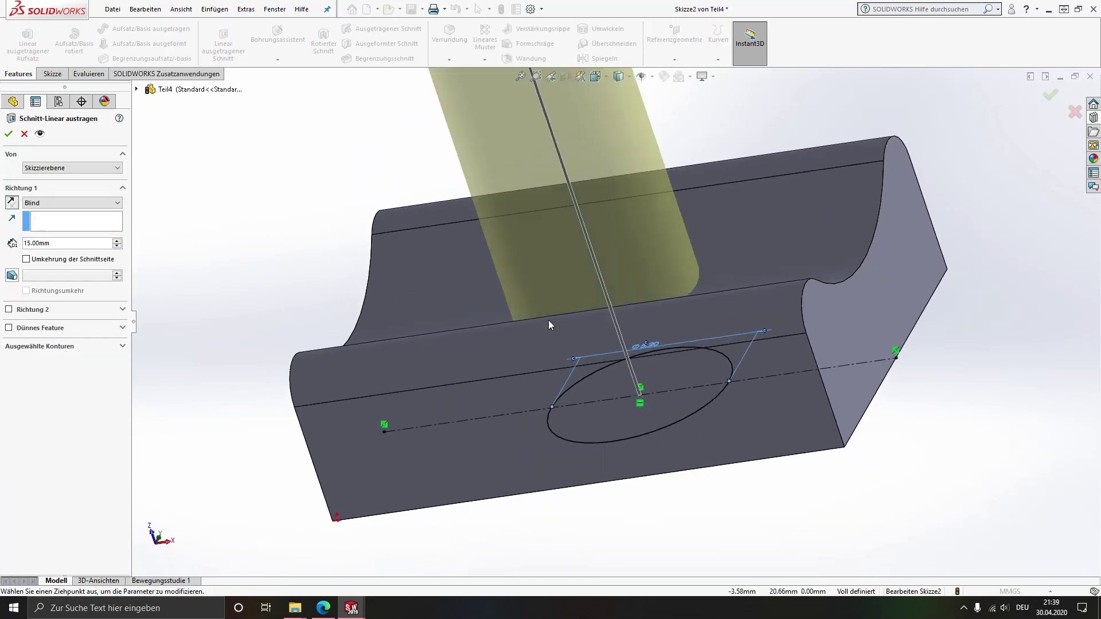
# Step: Set the cut's end condition to Through All and accept it, boring the Ø5.2 mm hole
pyautogui.scroll(3, 551, 320)
pyautogui.moveTo(551, 320); pyautogui.dragTo(637, 284, button='middle')
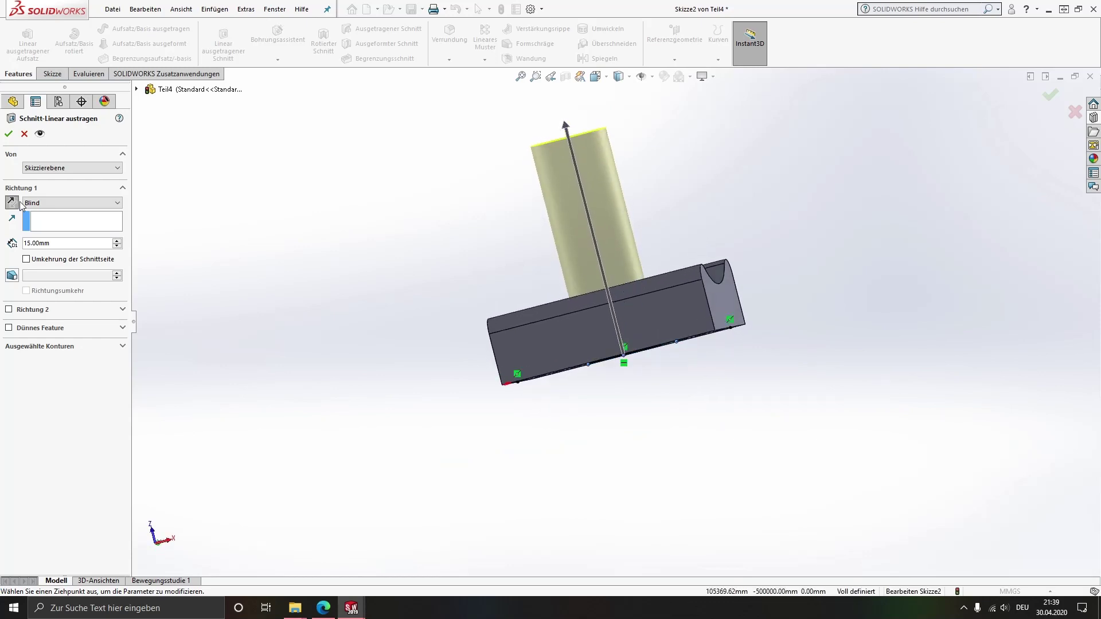
pyautogui.click(69, 202)
pyautogui.click(73, 225)
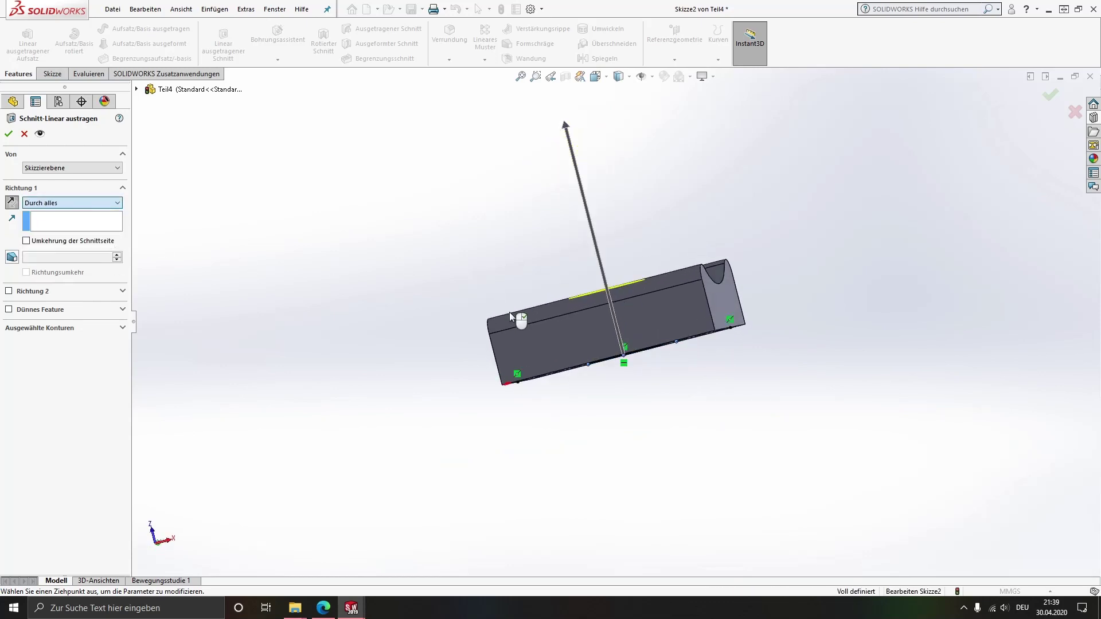
pyautogui.click(8, 134)
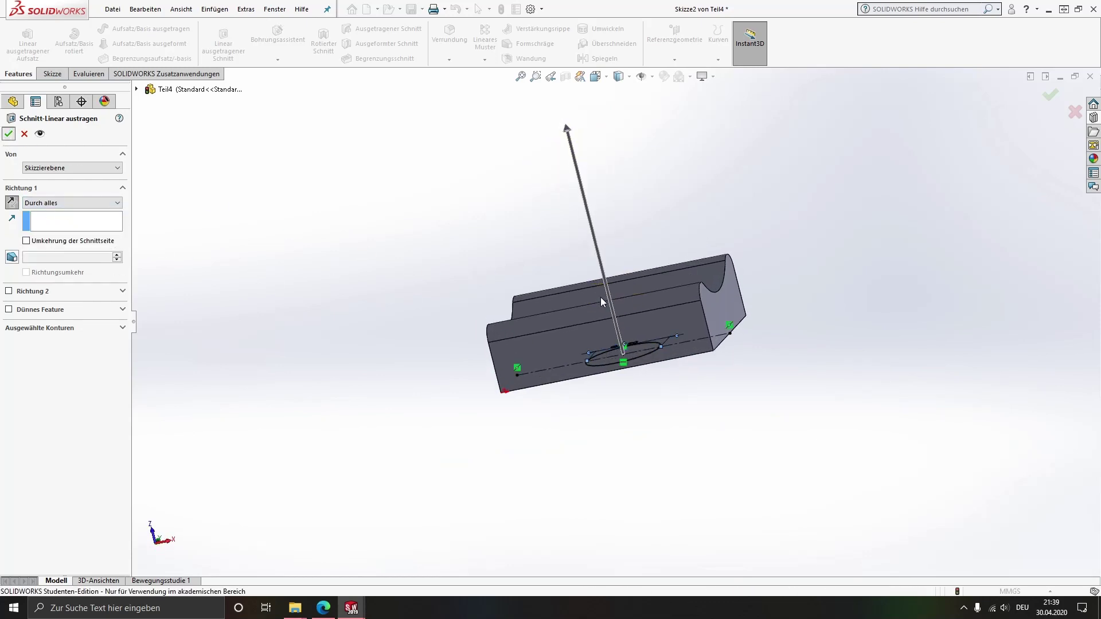
pyautogui.moveTo(466, 264); pyautogui.dragTo(588, 434, button='middle')
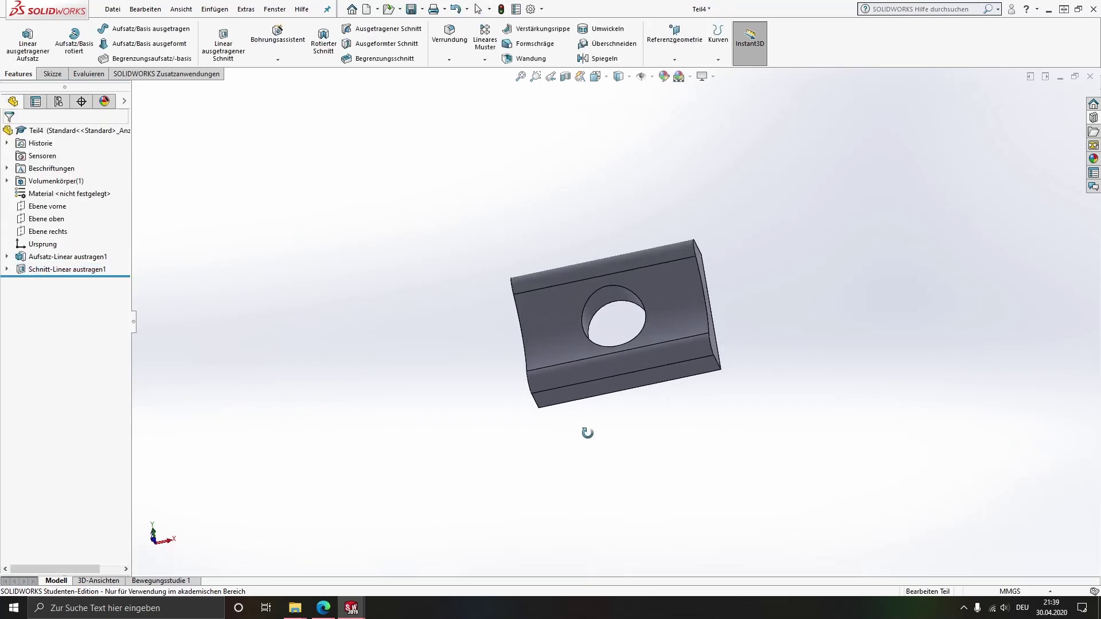
# Step: Assign the material Stahl > Verzinkter Stahl to the block
pyautogui.rightClick(52, 193)
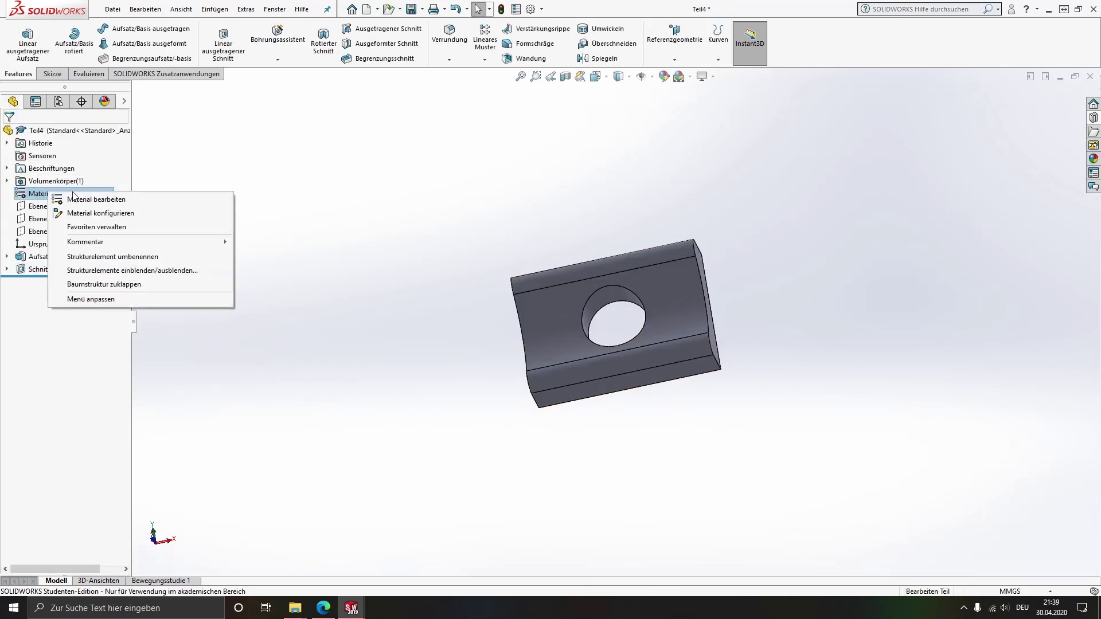
pyautogui.click(86, 200)
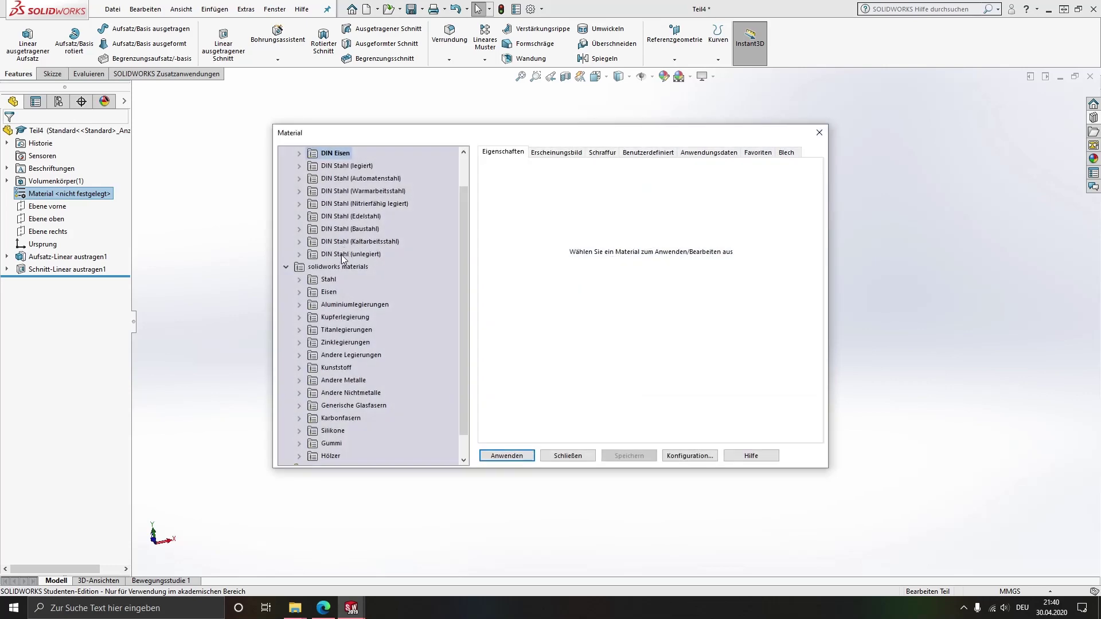
pyautogui.click(299, 280)
pyautogui.scroll(-3, 312, 284)
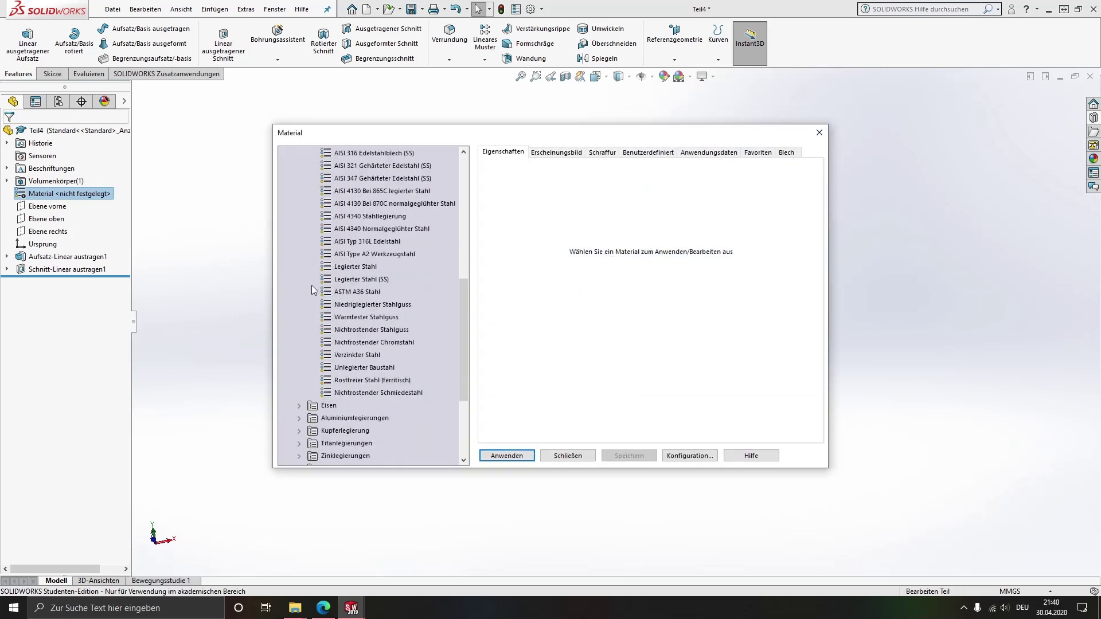
pyautogui.click(351, 357)
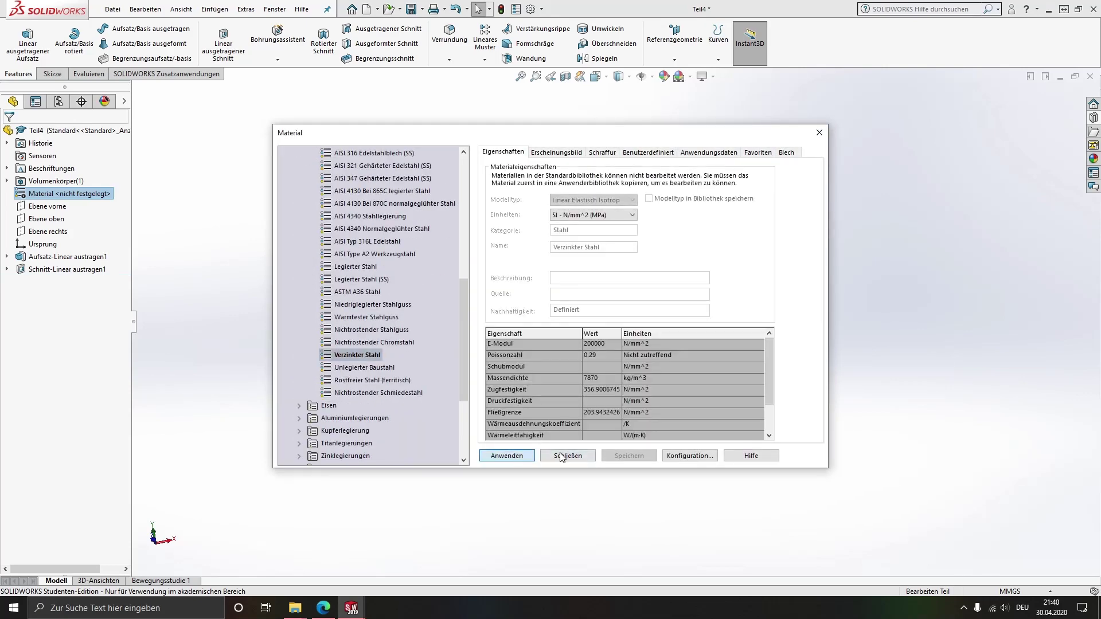
pyautogui.click(561, 456)
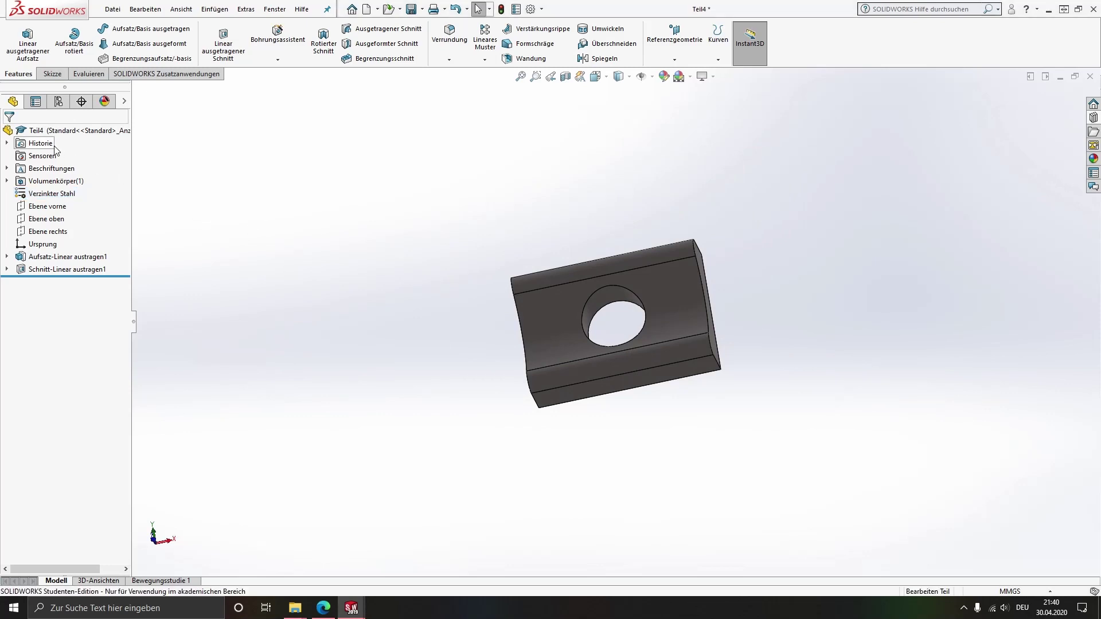
# Step: Check the block's mass properties, confirming a mass of 3.86 g
pyautogui.click(87, 74)
pyautogui.click(261, 37)
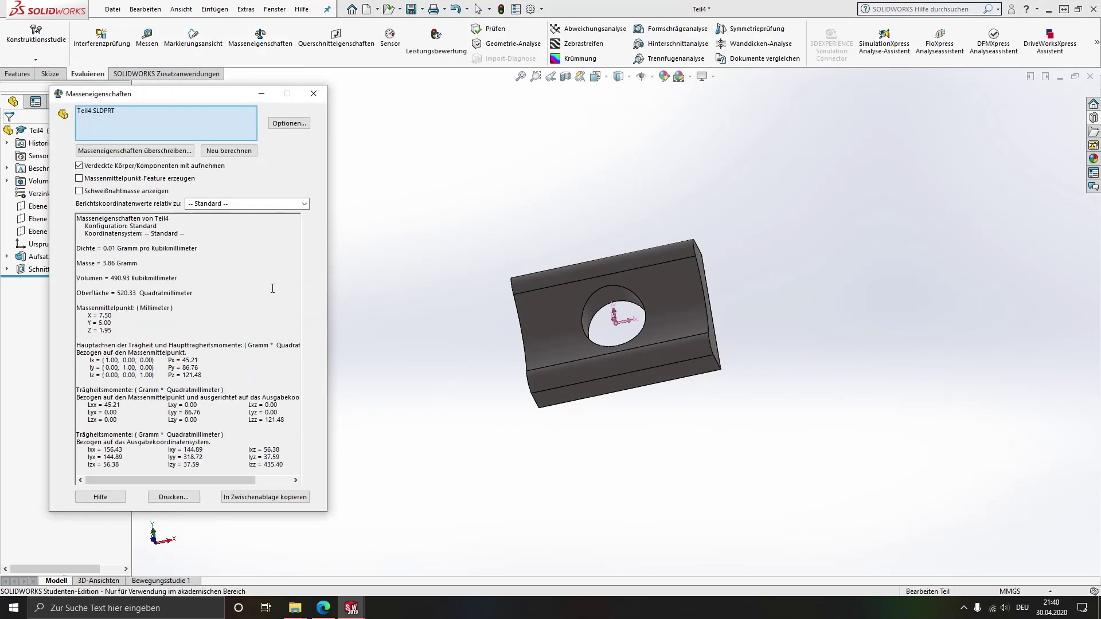
pyautogui.click(314, 93)
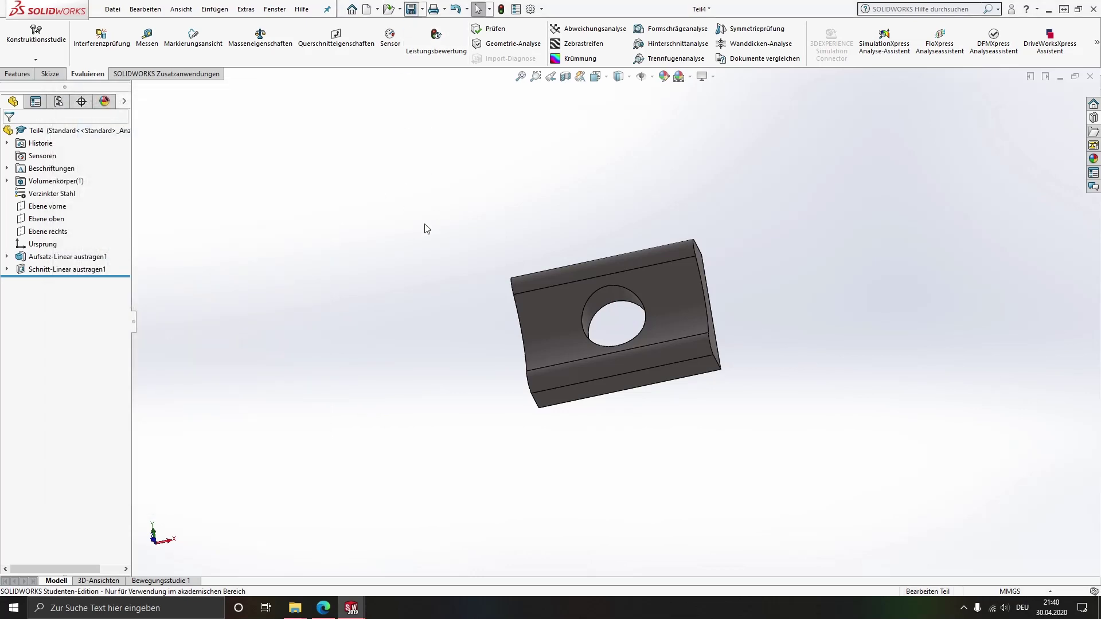
pyautogui.hotkey('ctrl', 's')
# Step: Save the part as 'Unterlage' and create a new empty Baugruppe assembly
pyautogui.write('Unte')
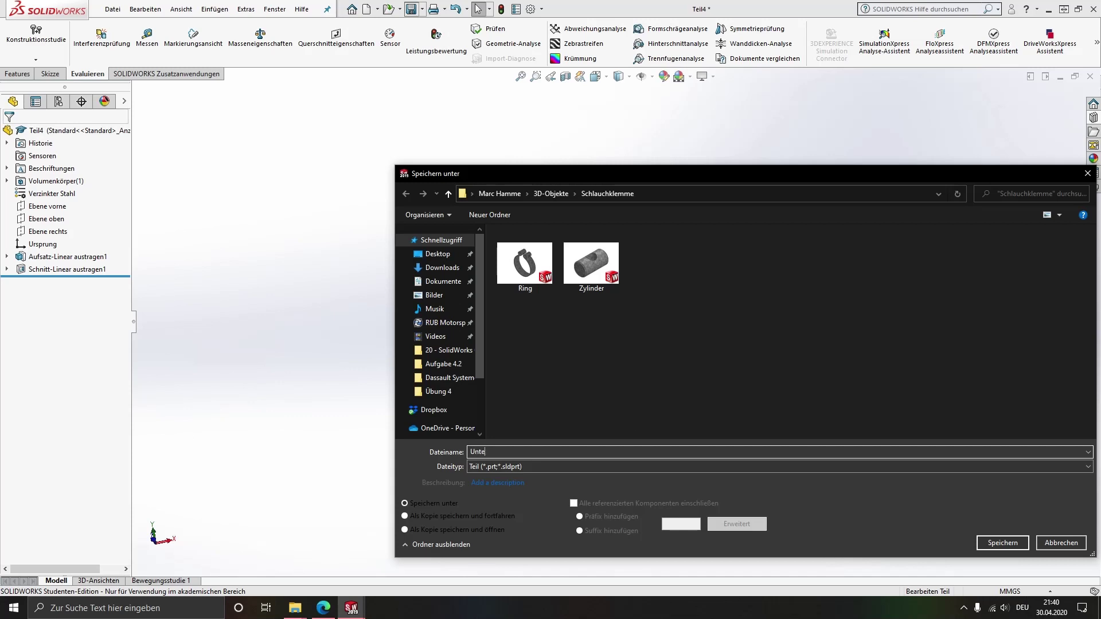
pyautogui.write('rlage')
pyautogui.press('Return')
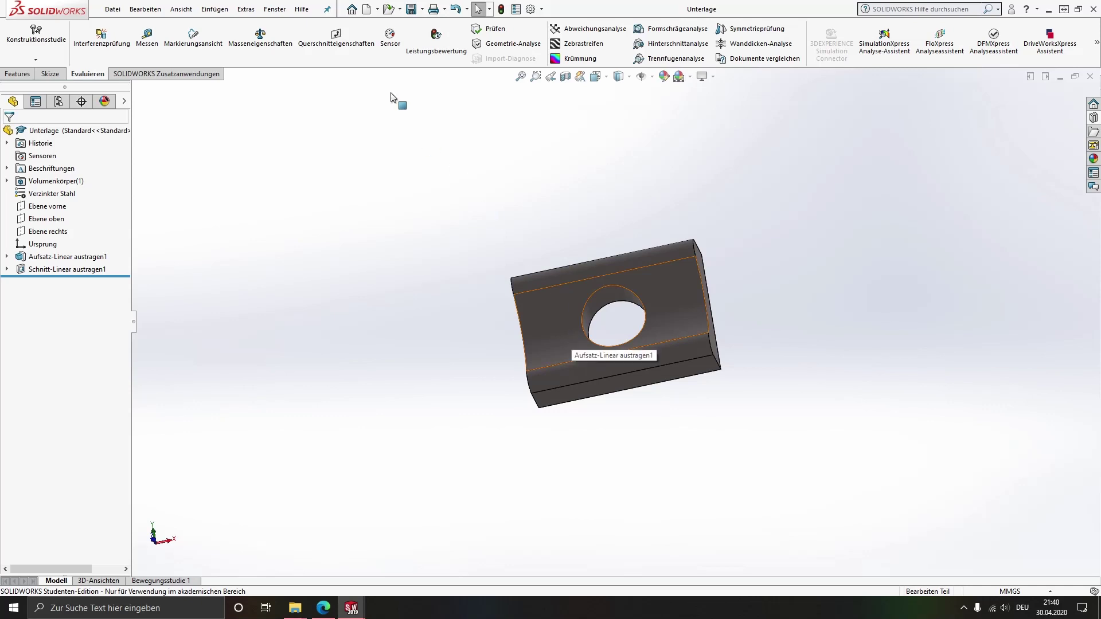
pyautogui.click(367, 10)
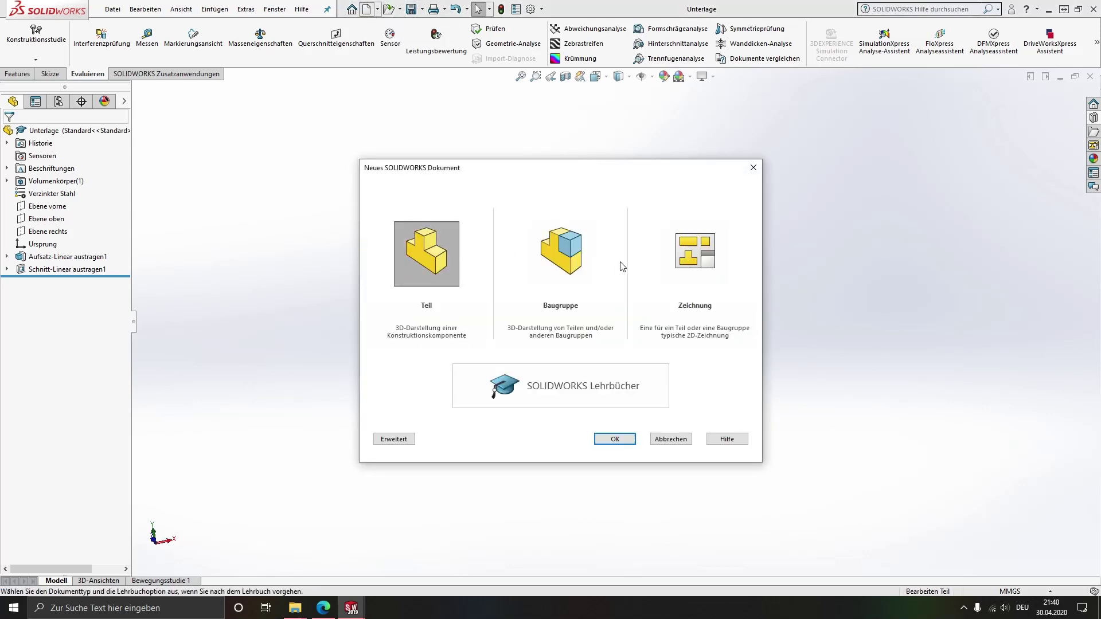
pyautogui.click(571, 251)
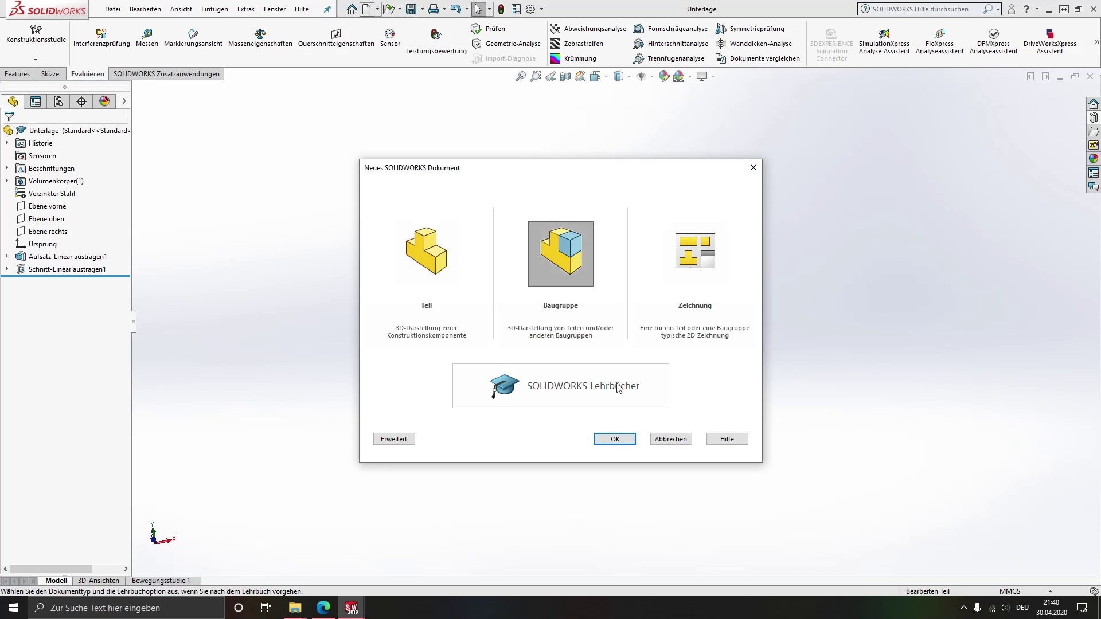
pyautogui.click(622, 440)
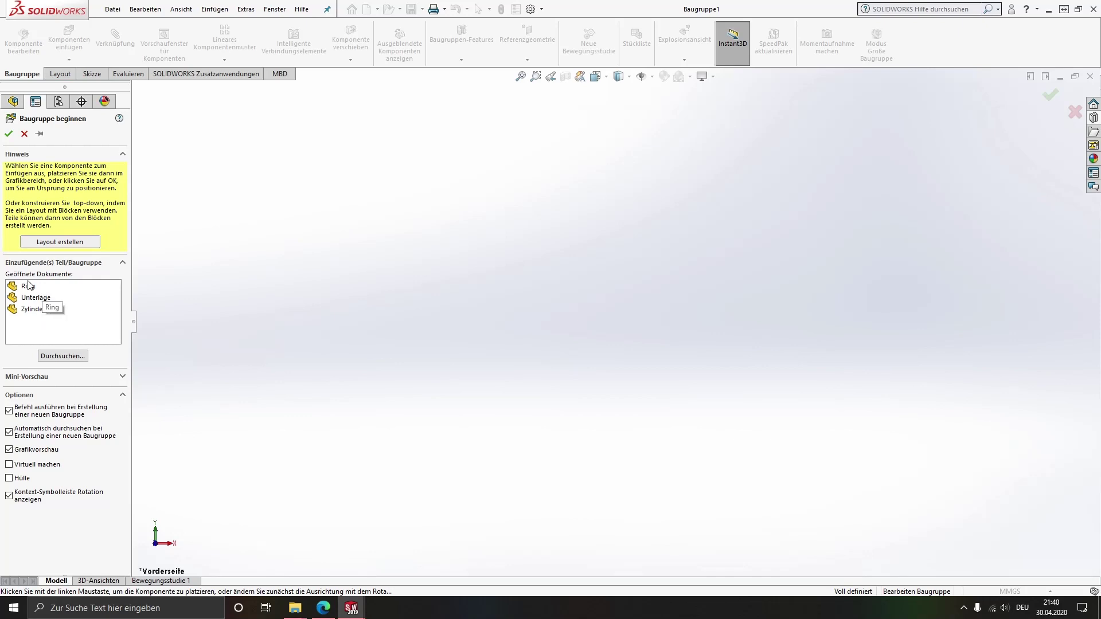
# Step: Insert the Ring part into the assembly and unfix Ring<1>
pyautogui.click(29, 285)
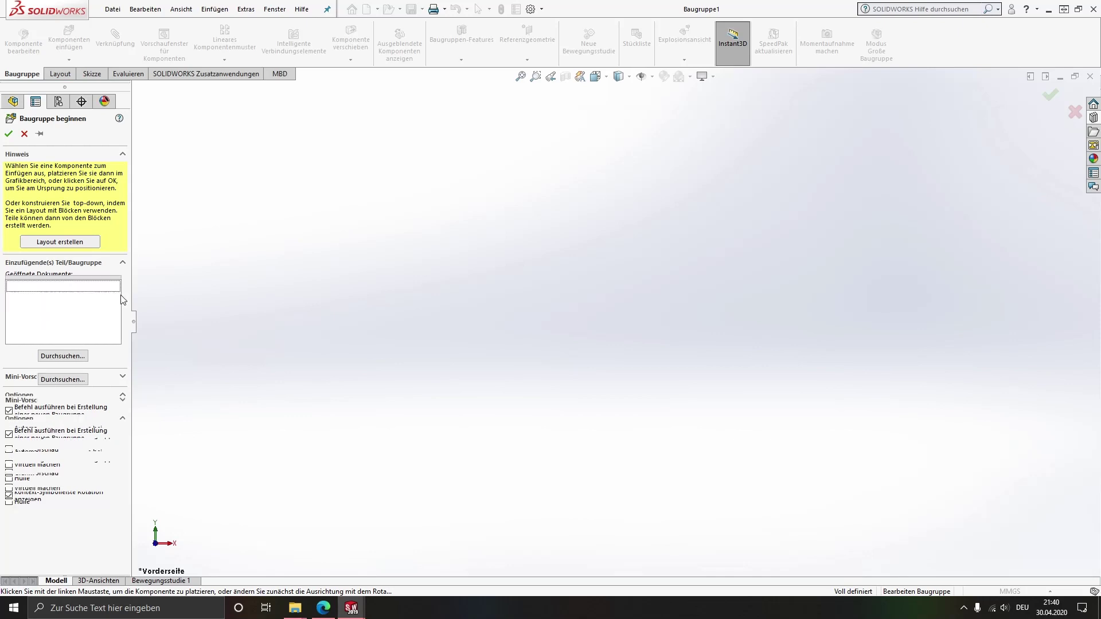
pyautogui.click(604, 317)
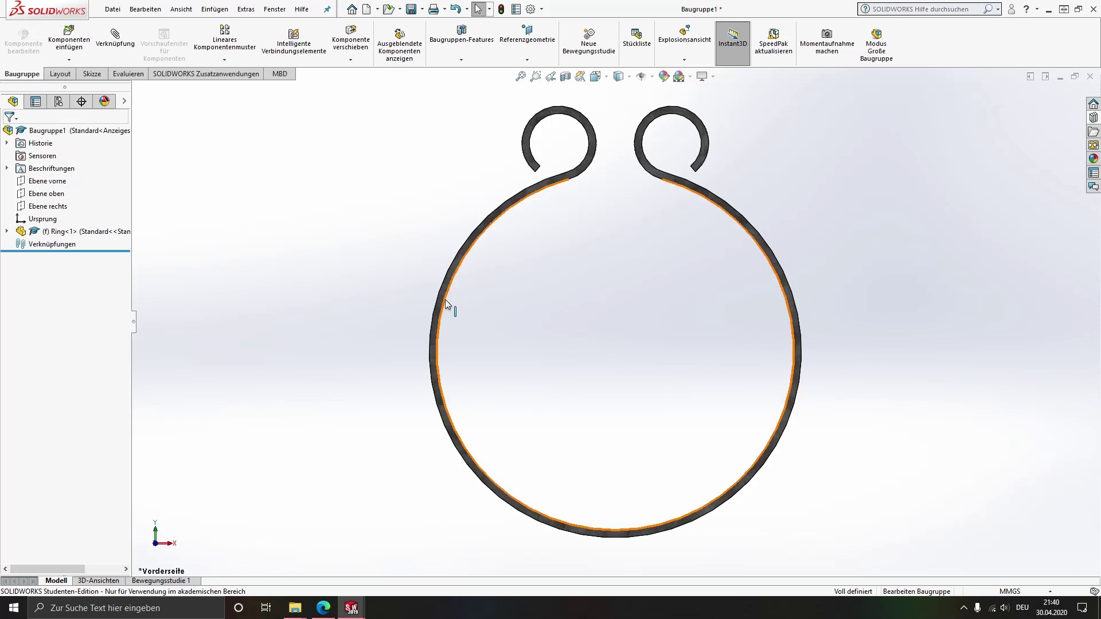
pyautogui.click(8, 231)
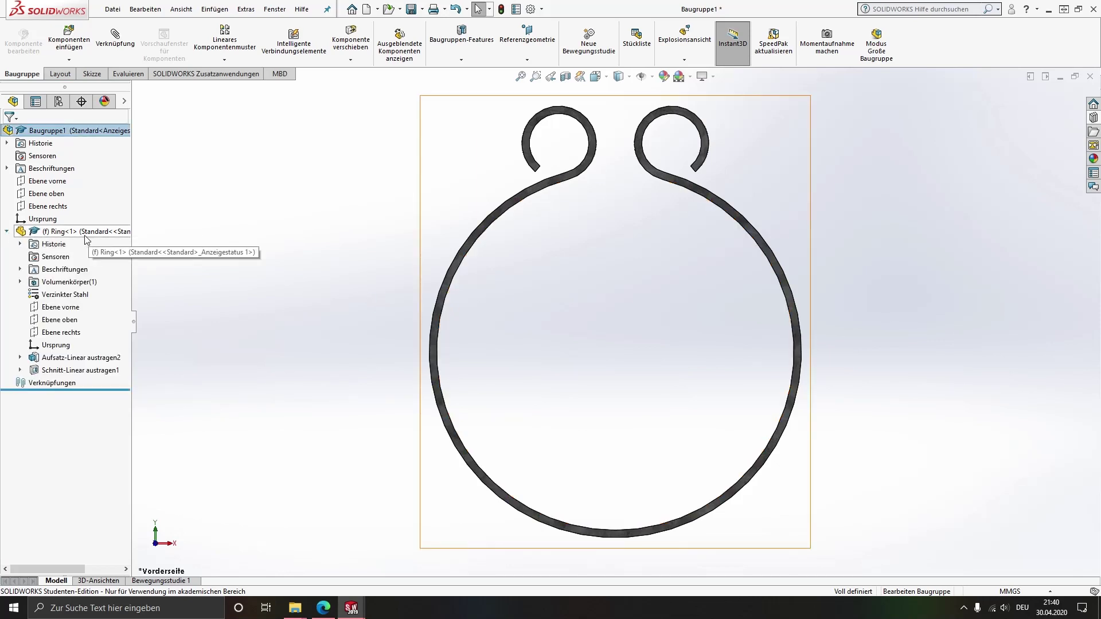
pyautogui.rightClick(67, 235)
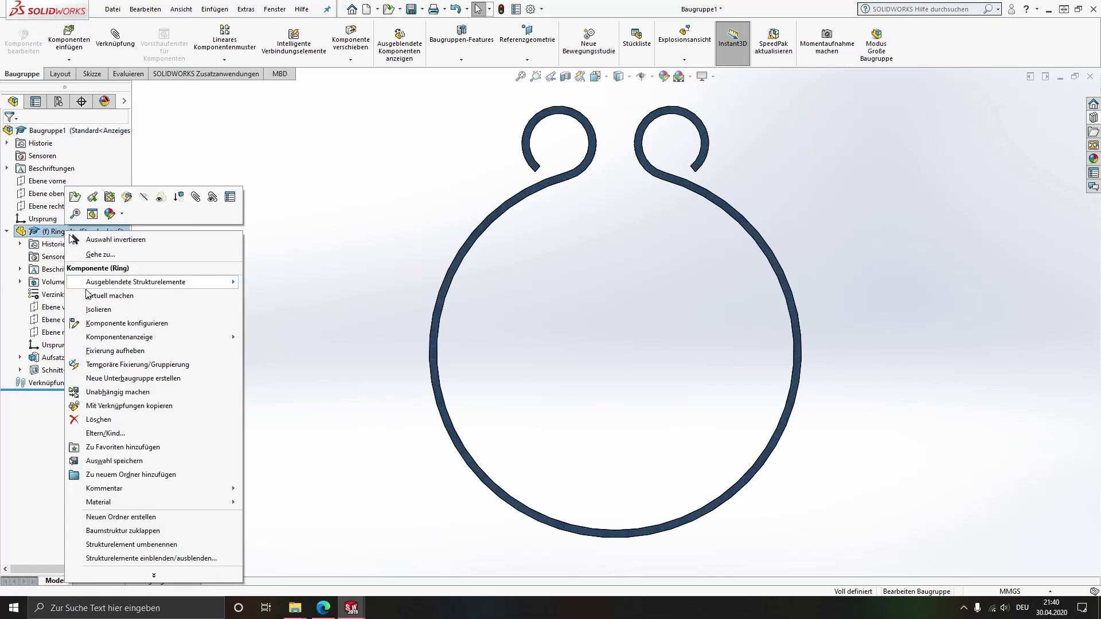
pyautogui.click(131, 352)
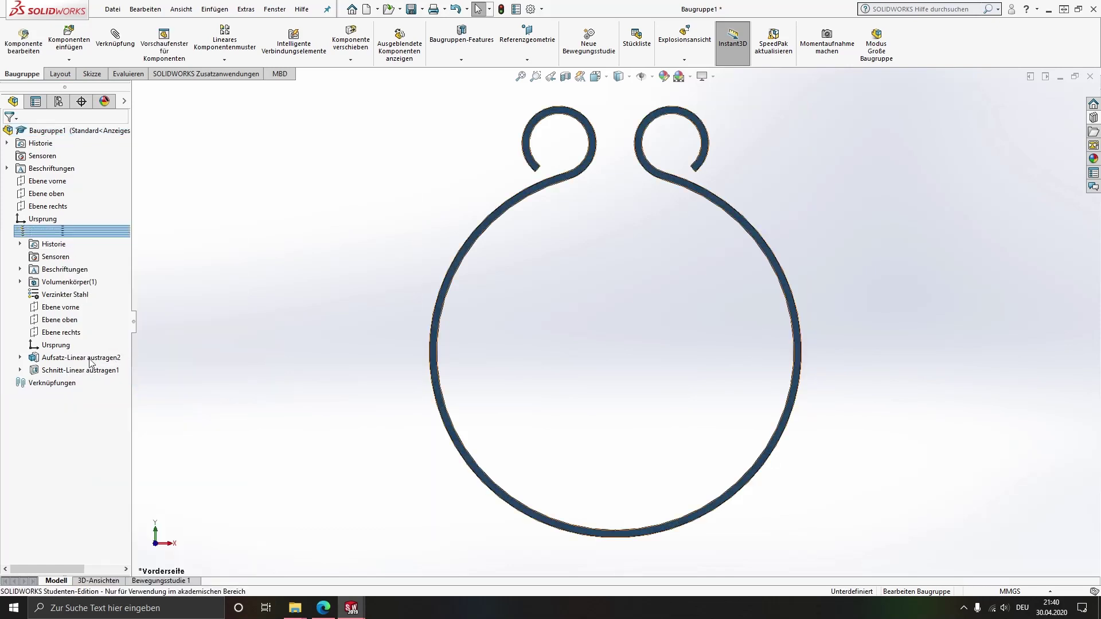
# Step: Mate the Ring's origin coincident with the assembly origin
pyautogui.click(50, 346)
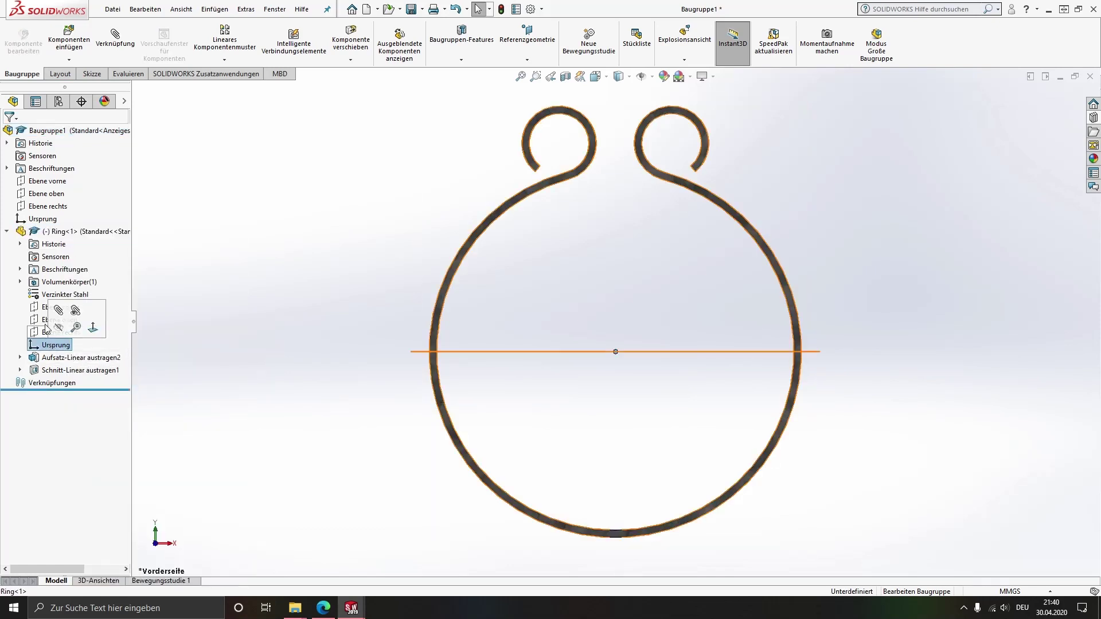
pyautogui.keyDown('ctrl'); pyautogui.click(45, 219); pyautogui.keyUp('ctrl')
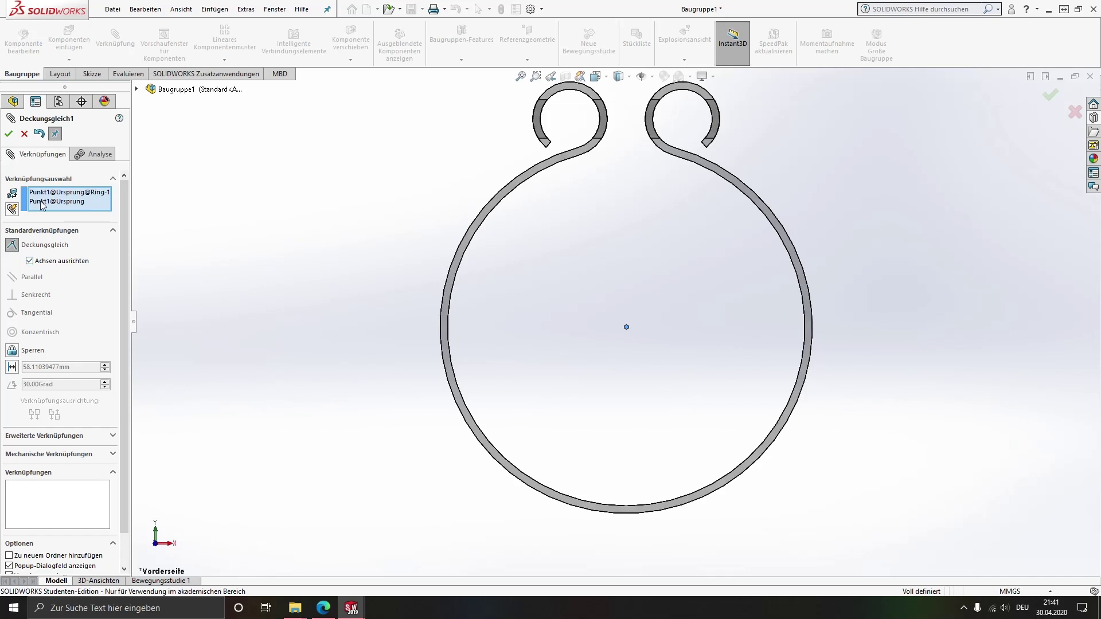
pyautogui.click(10, 135)
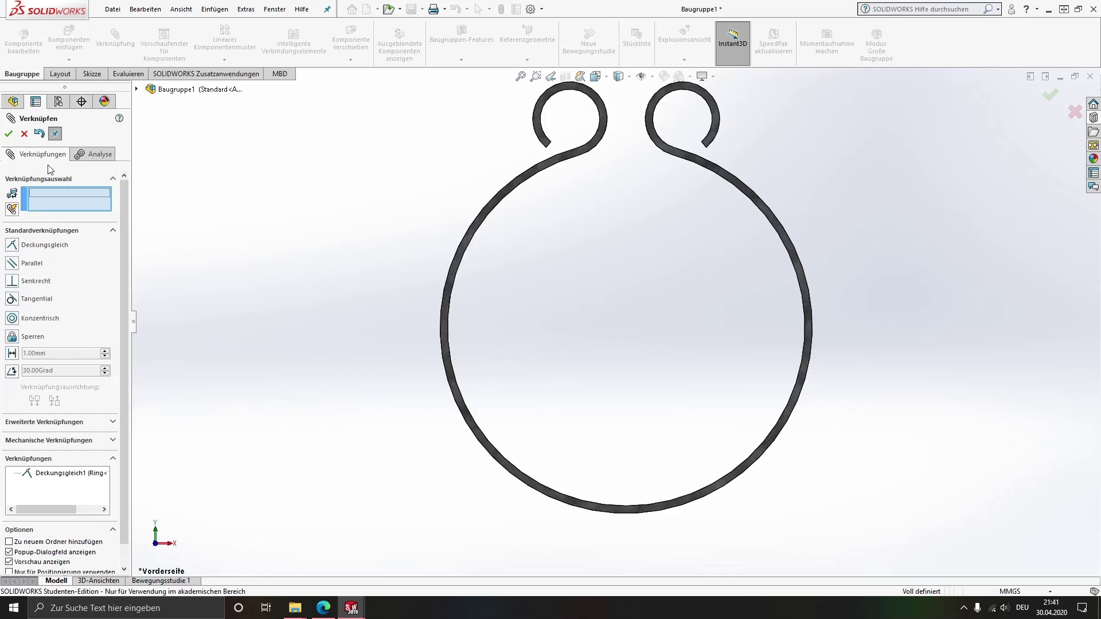
pyautogui.click(24, 133)
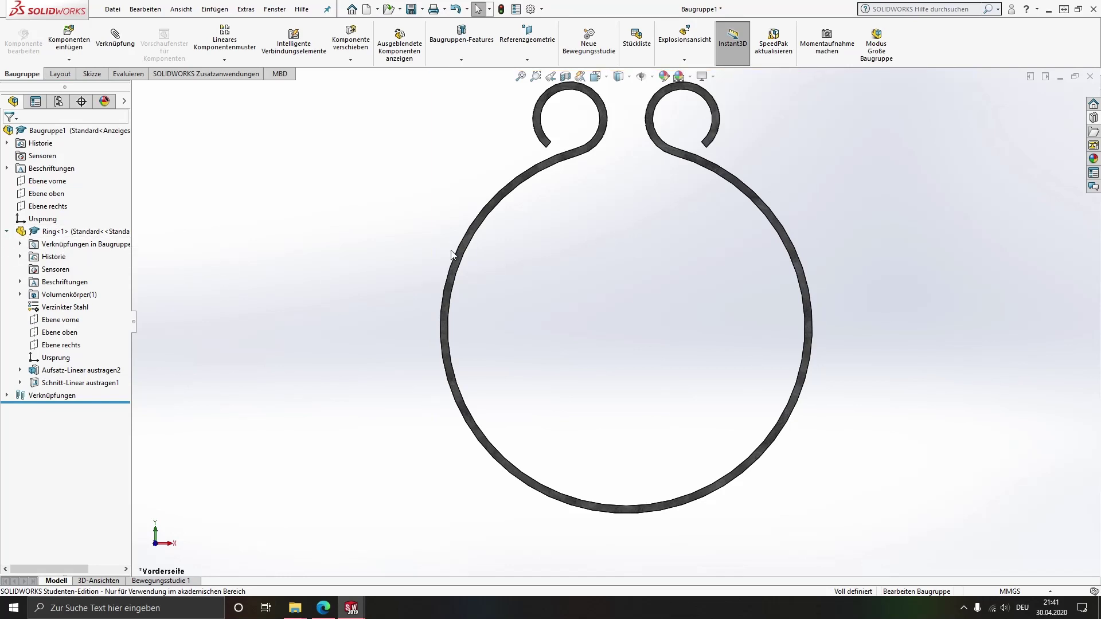
pyautogui.click(6, 231)
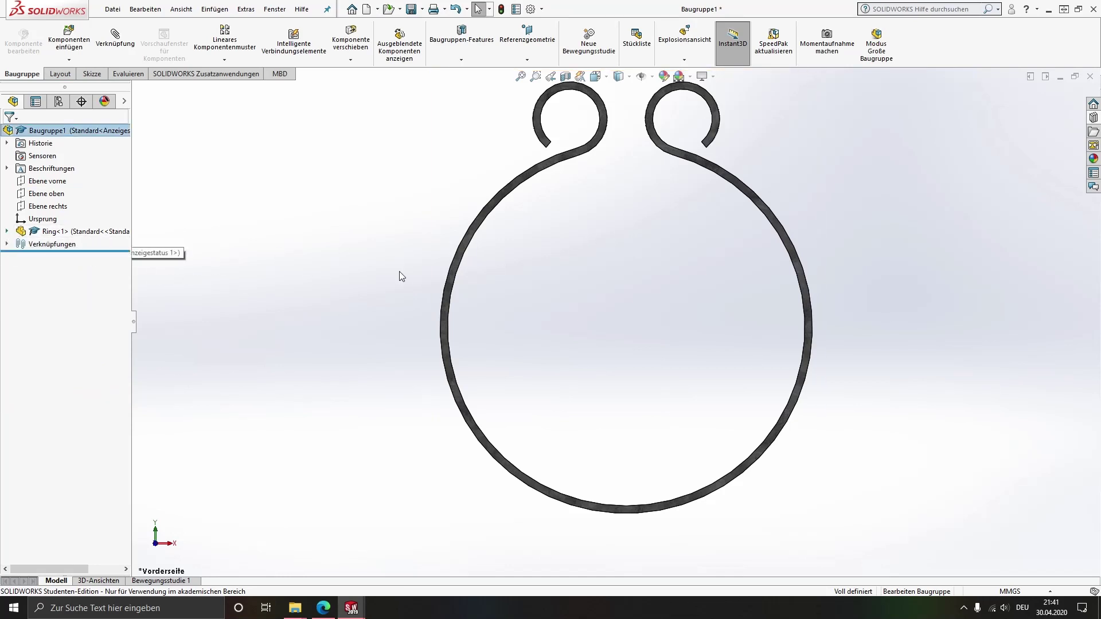
pyautogui.moveTo(717, 277)
pyautogui.mouseDown(button='middle')
pyautogui.moveTo(677, 304)
pyautogui.moveTo(673, 222)
pyautogui.mouseUp(button='middle')
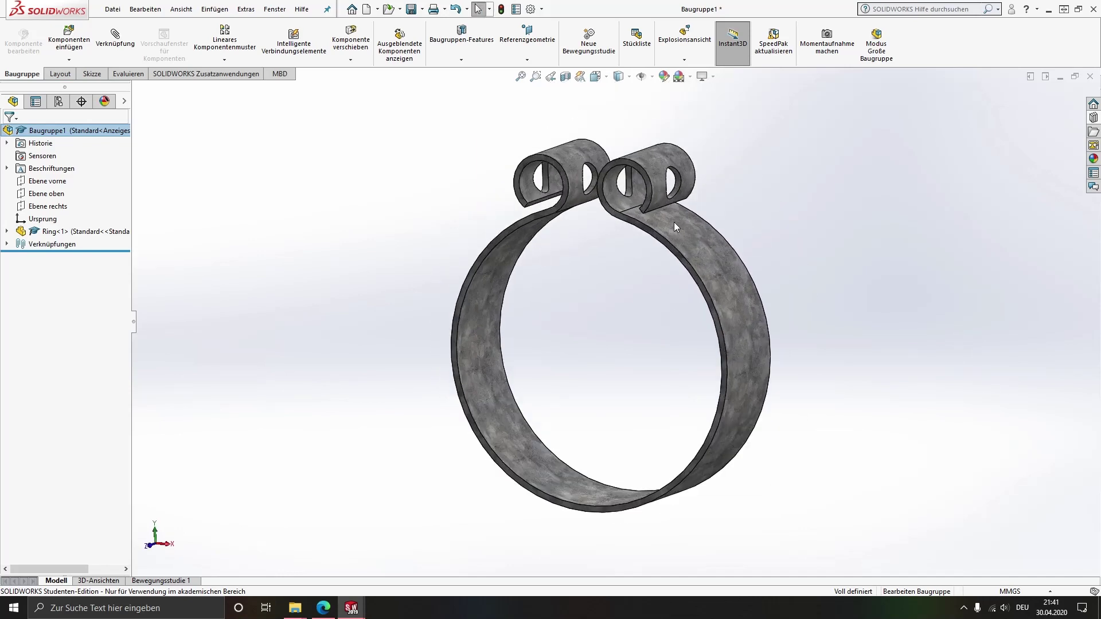
# Step: Insert the Zylinder part and make it concentric with the ring's right curl
pyautogui.click(70, 46)
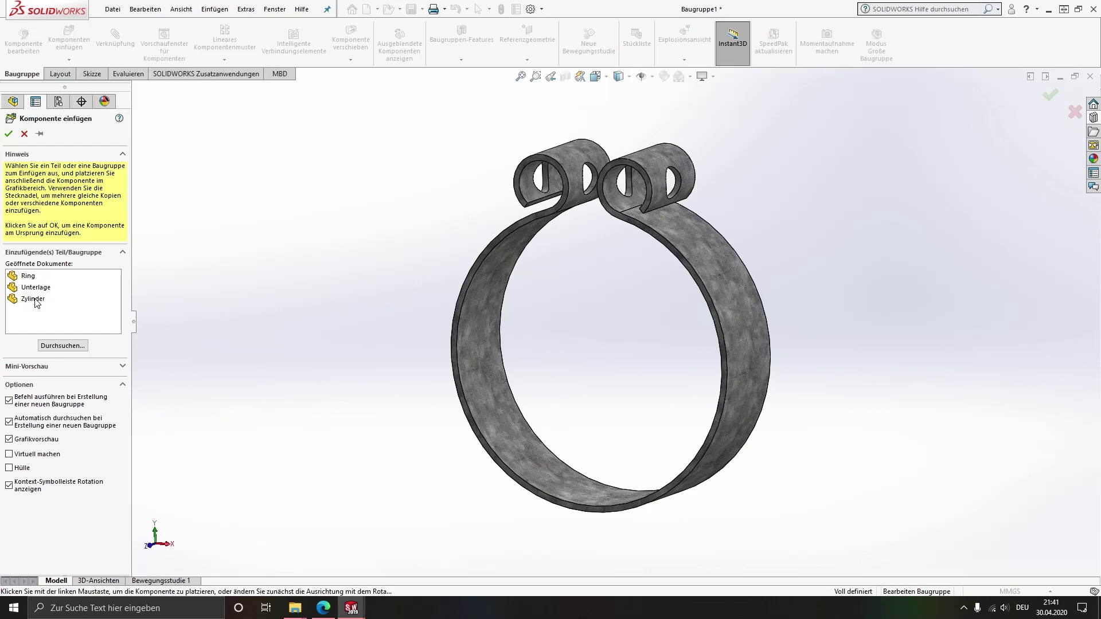
pyautogui.click(35, 300)
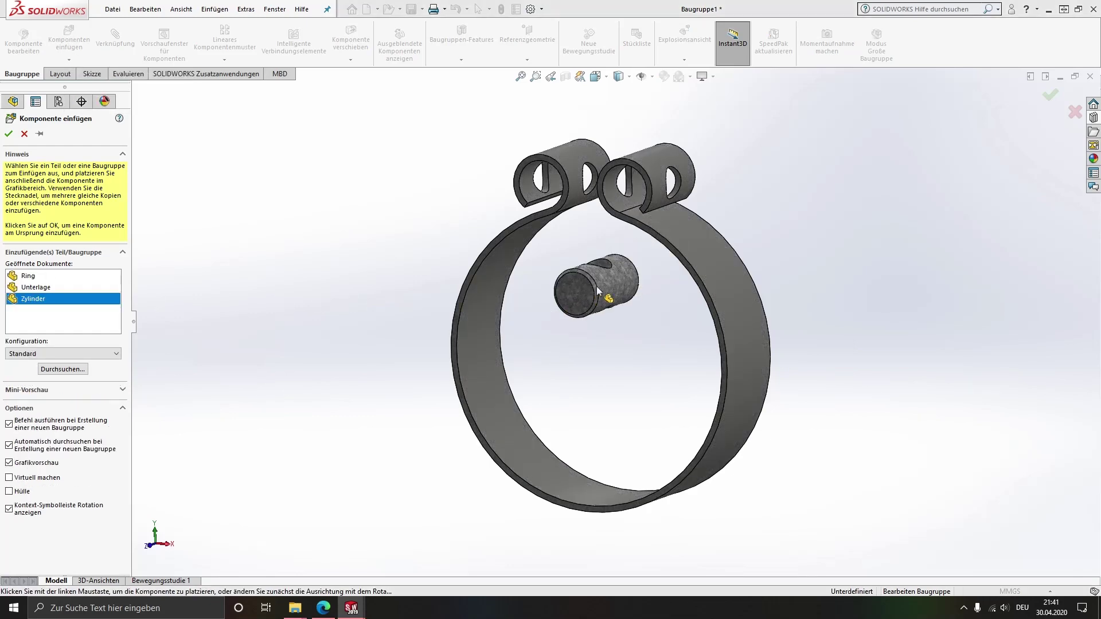
pyautogui.click(602, 269)
pyautogui.scroll(-5, 603, 315)
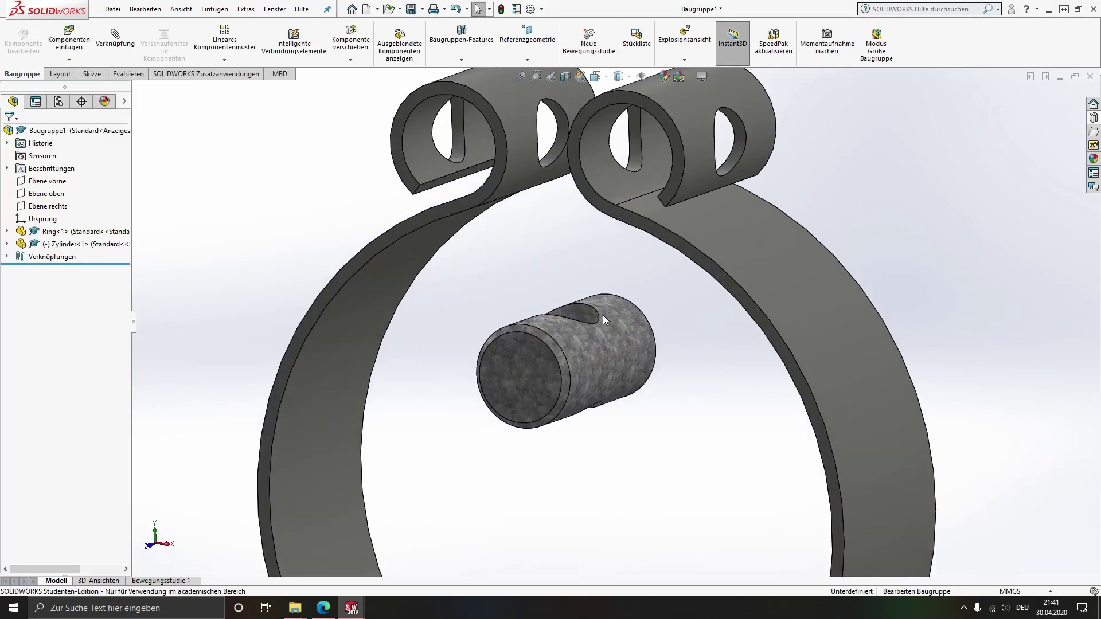
pyautogui.click(601, 353)
pyautogui.keyDown('ctrl'); pyautogui.click(597, 157); pyautogui.keyUp('ctrl')
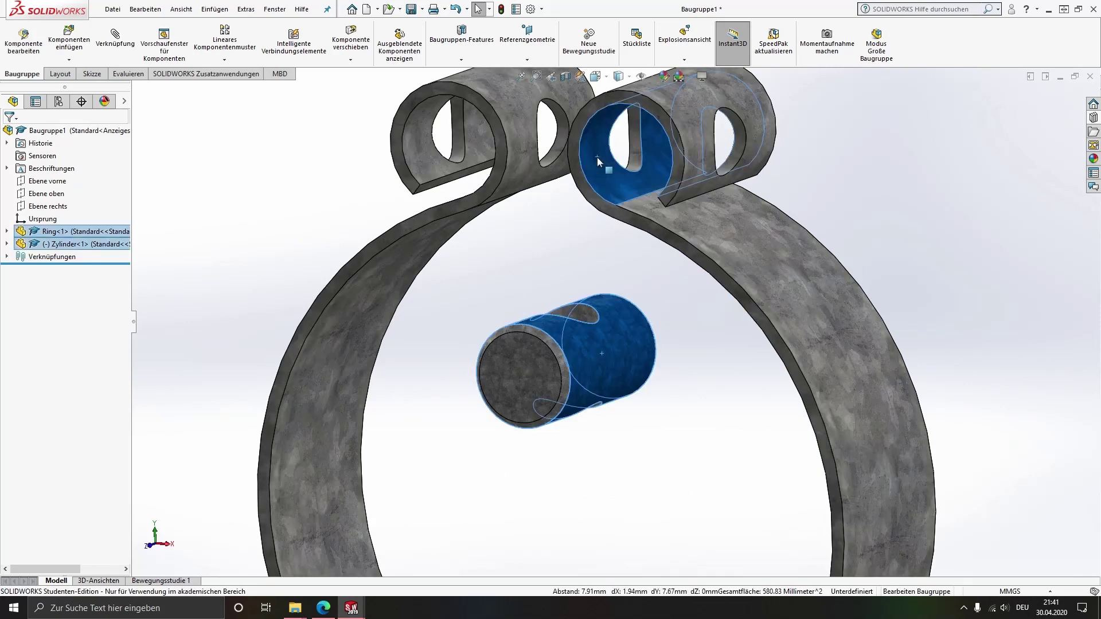
pyautogui.click(672, 148)
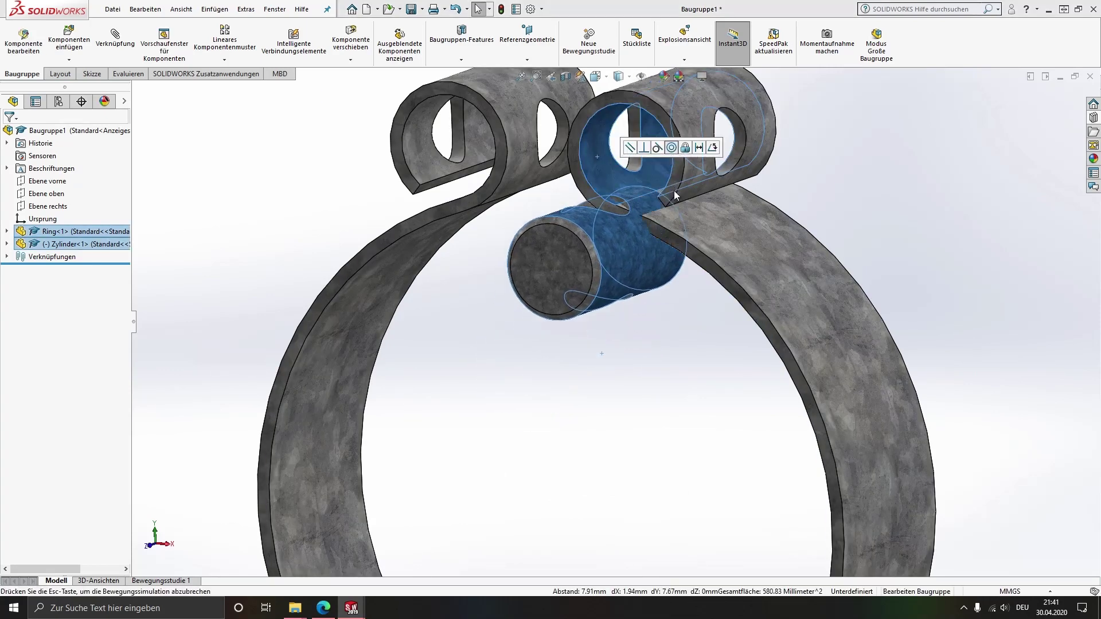
# Step: Add and confirm a concentric mate between the pin face and the ring hole
pyautogui.moveTo(662, 142)
pyautogui.mouseDown(button='middle')
pyautogui.moveTo(645, 190)
pyautogui.moveTo(665, 138)
pyautogui.moveTo(684, 204)
pyautogui.mouseUp(button='middle')
pyautogui.scroll(-5, 538, 192)
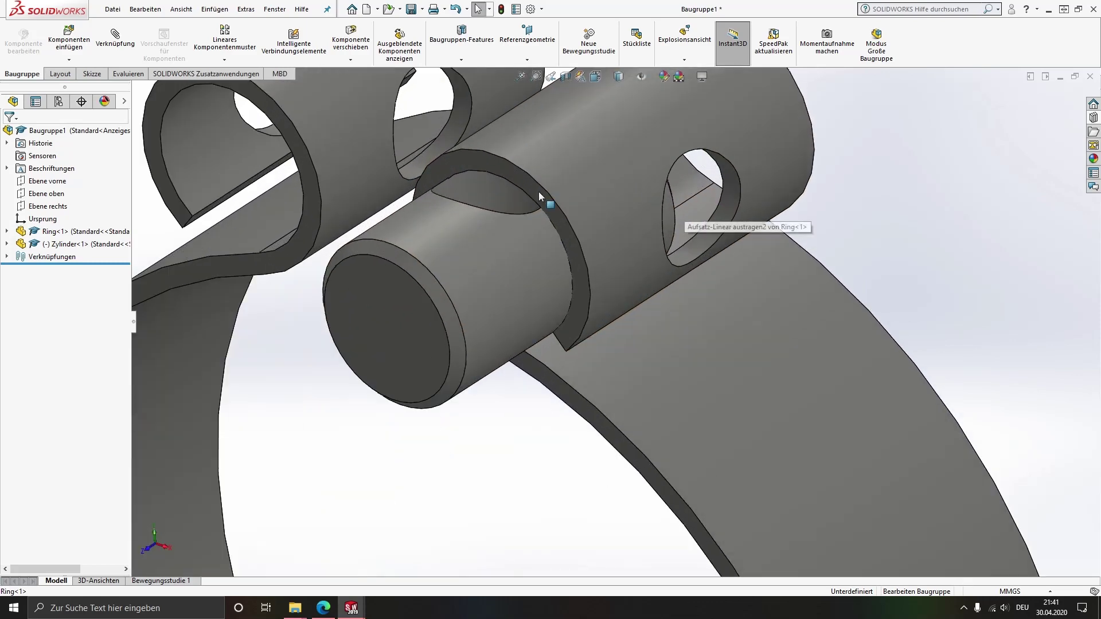
pyautogui.click(499, 195)
pyautogui.click(698, 249)
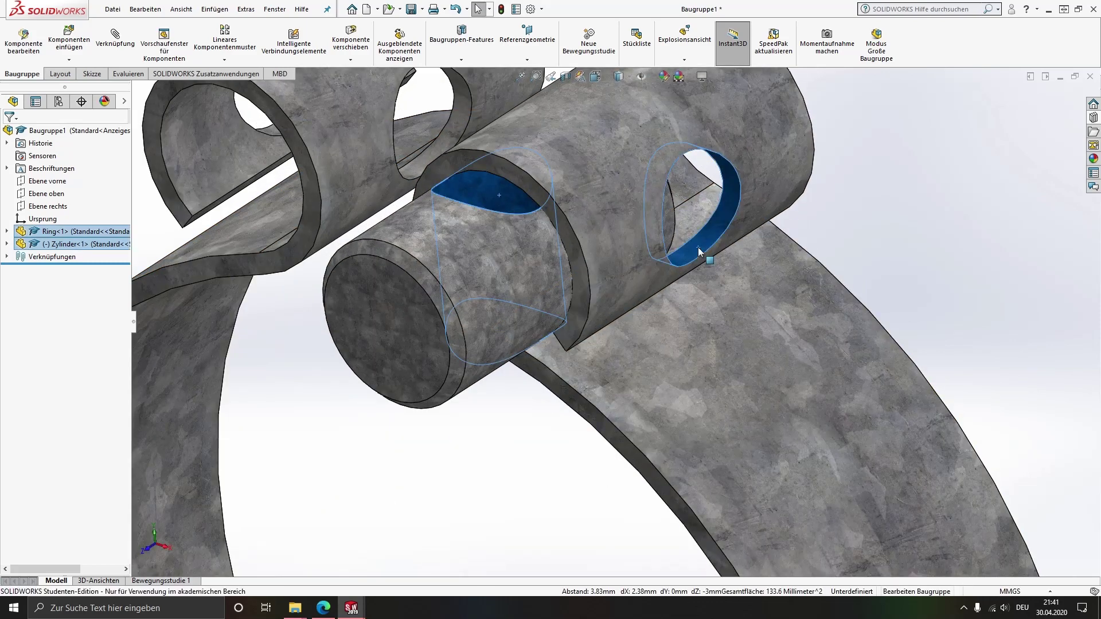
pyautogui.click(772, 238)
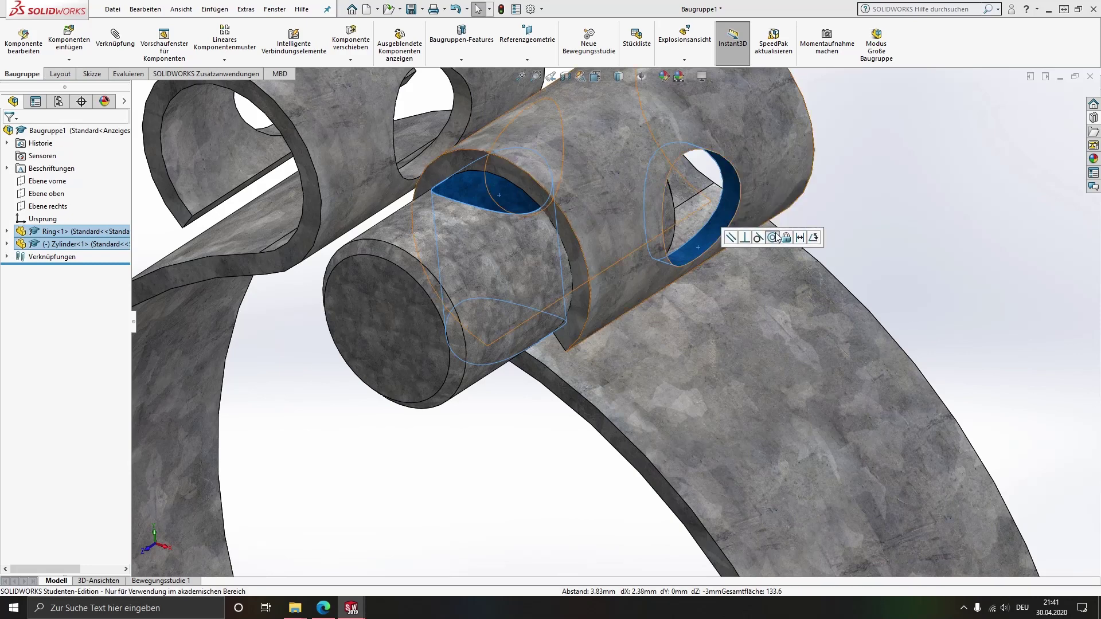
pyautogui.click(955, 164)
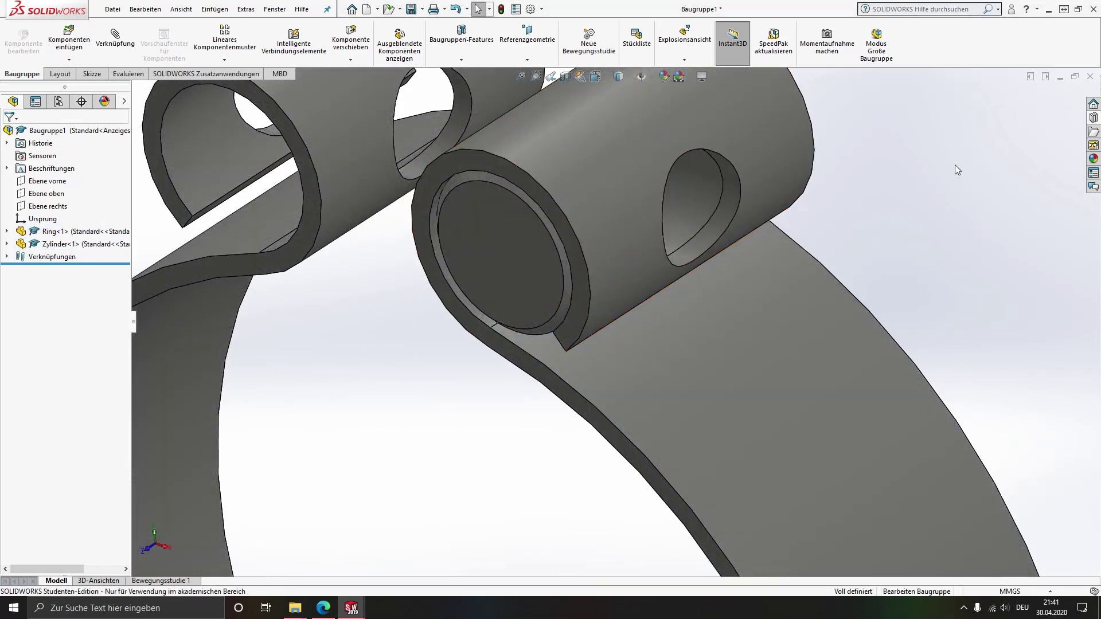
# Step: Copy a second Zylinder pin beside the ring's left curled end
pyautogui.scroll(5, 955, 164)
pyautogui.moveTo(766, 231); pyautogui.dragTo(567, 292, button='middle')
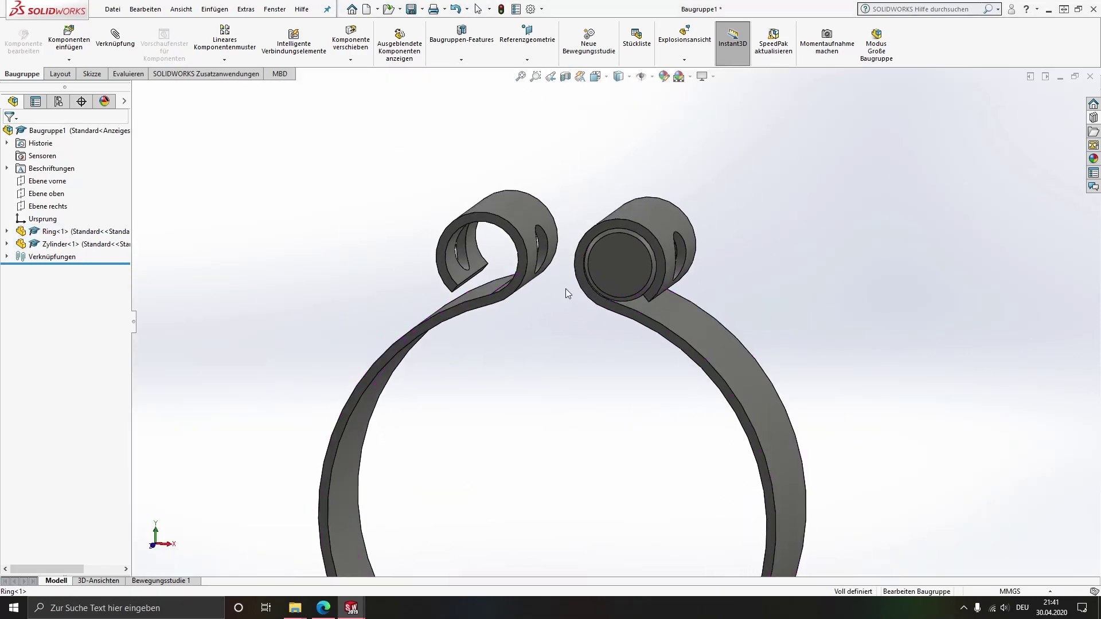
pyautogui.moveTo(624, 260); pyautogui.dragTo(321, 247)
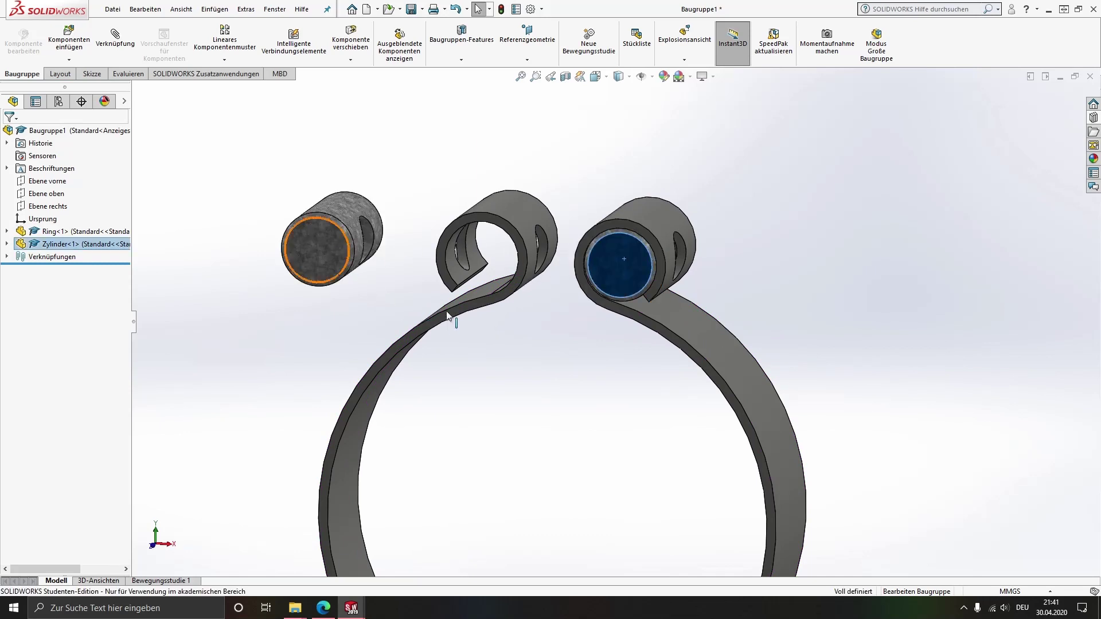
pyautogui.moveTo(450, 315)
pyautogui.mouseDown(button='middle')
pyautogui.moveTo(554, 311)
pyautogui.moveTo(563, 364)
pyautogui.moveTo(469, 351)
pyautogui.mouseUp(button='middle')
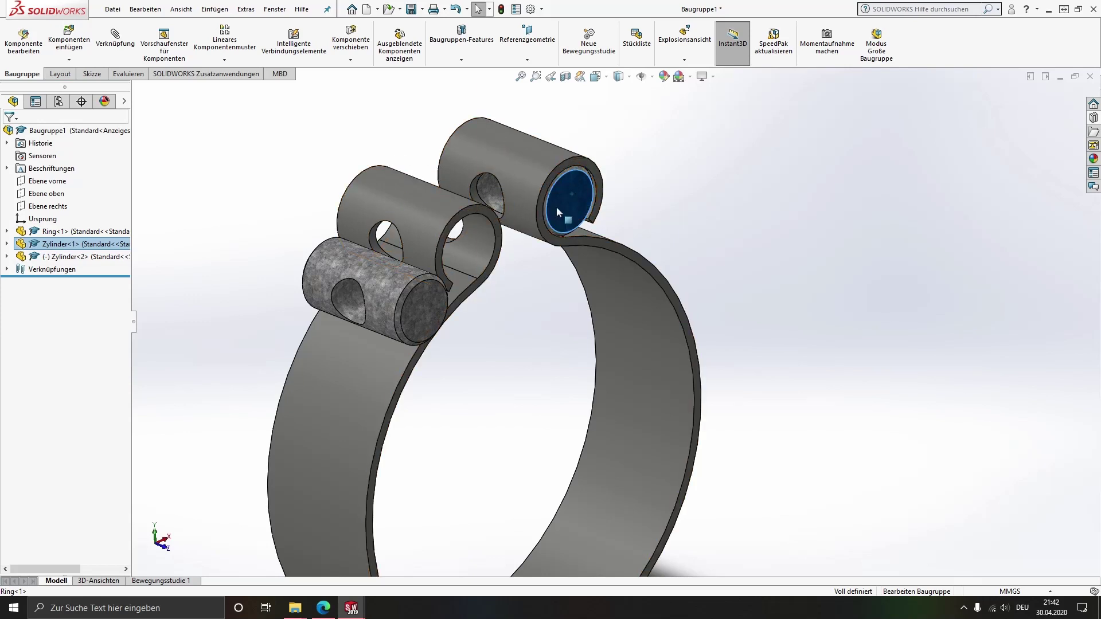
# Step: Mate Zylinder<2> concentric with the hole in the Ring's left curled end
pyautogui.click(378, 266)
pyautogui.keyDown('ctrl'); pyautogui.click(480, 242); pyautogui.keyUp('ctrl')
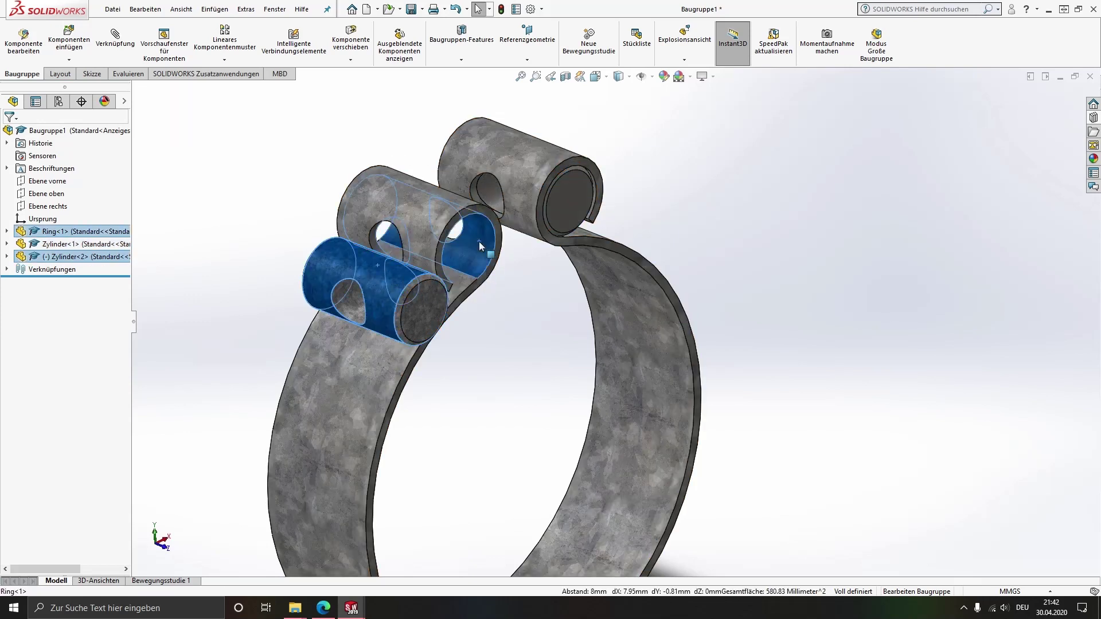
pyautogui.click(553, 232)
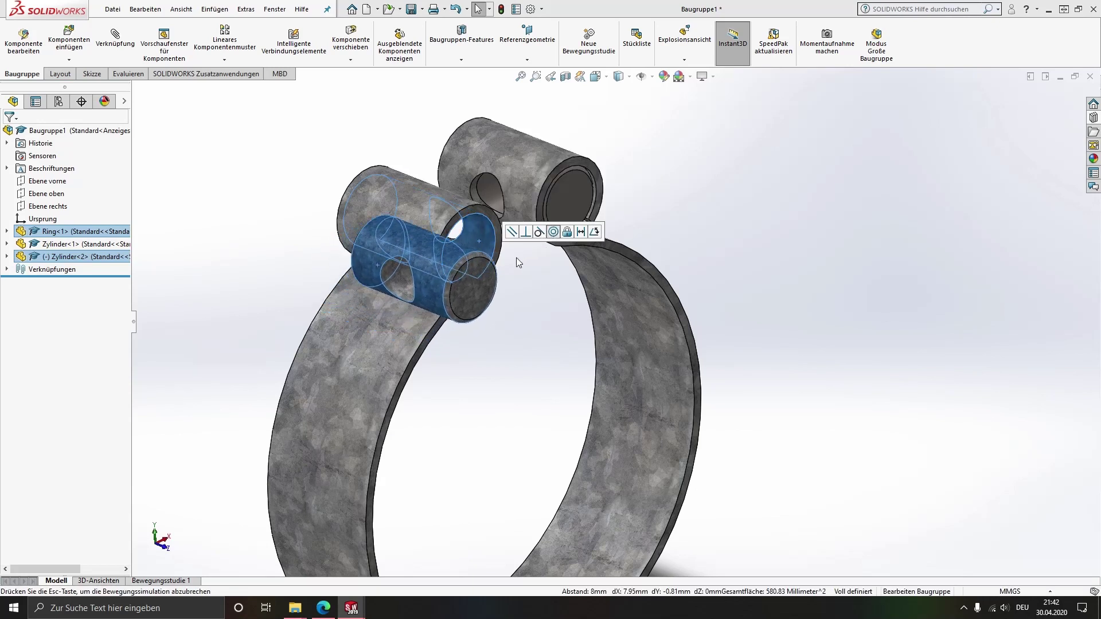
pyautogui.click(449, 260)
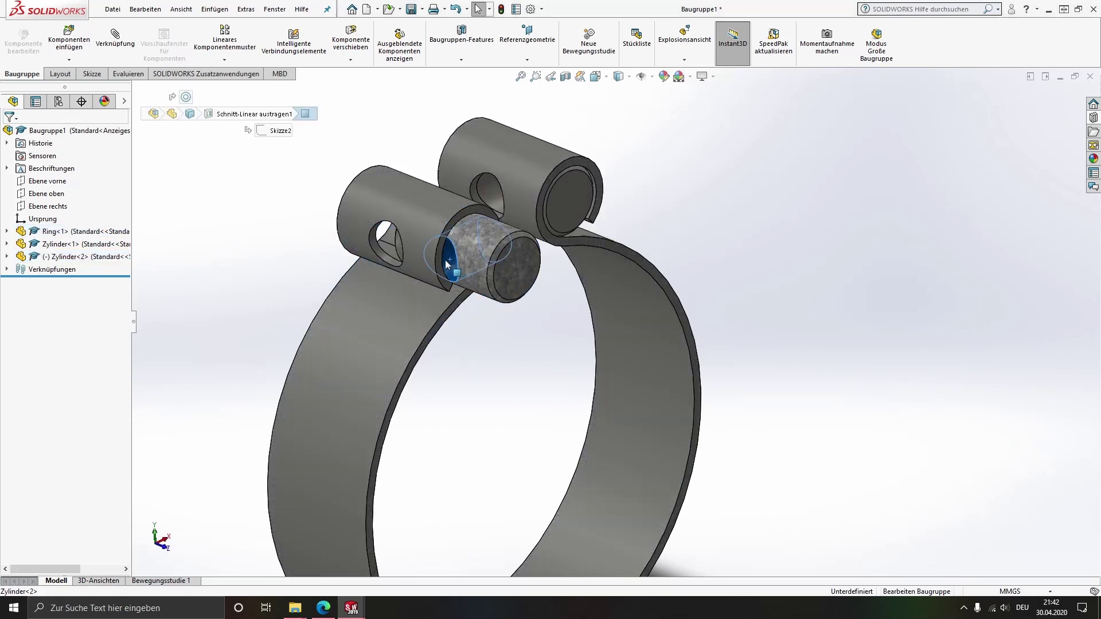
# Step: Add a second concentric mate between the pin and the side hole face
pyautogui.keyDown('ctrl'); pyautogui.click(379, 256); pyautogui.keyUp('ctrl')
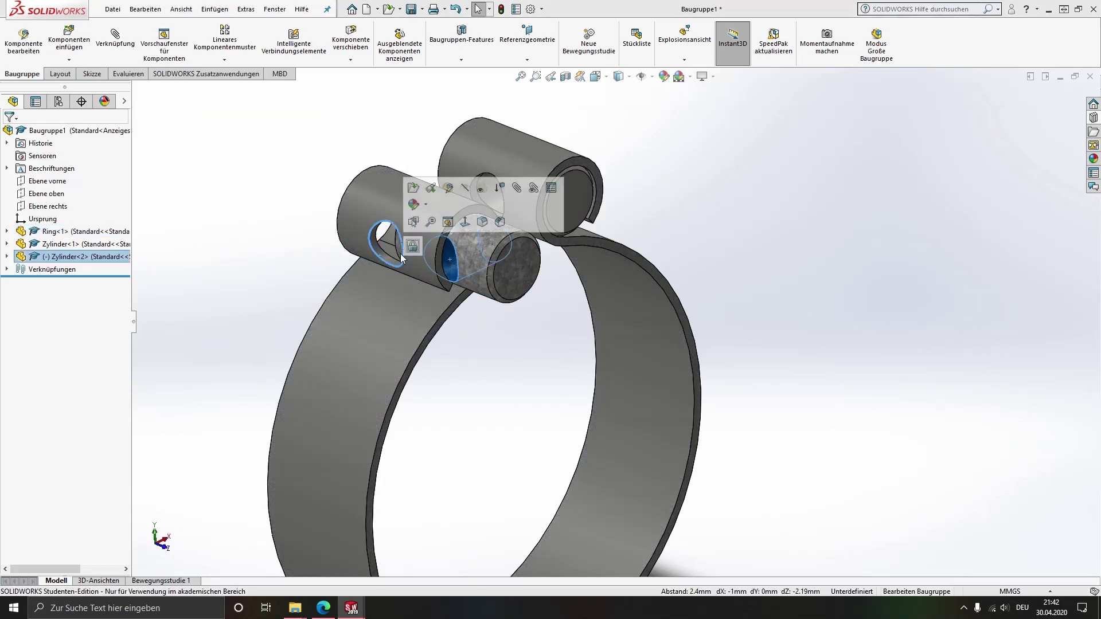
pyautogui.click(441, 262)
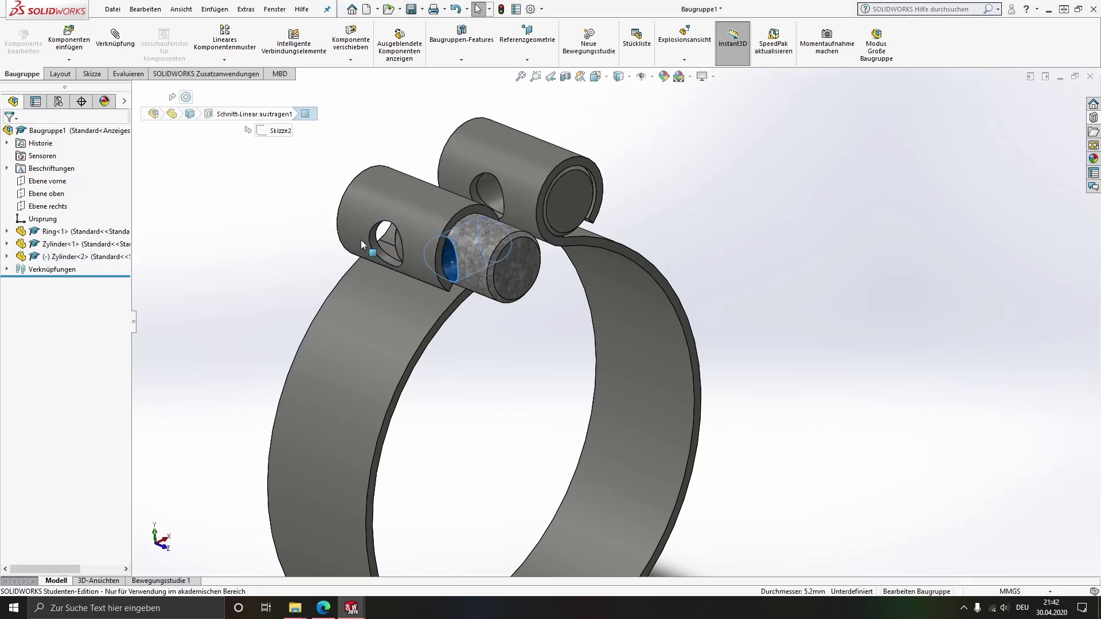
pyautogui.scroll(-2, 361, 244)
pyautogui.scroll(-3, 499, 306)
pyautogui.keyDown('ctrl'); pyautogui.click(485, 301); pyautogui.keyUp('ctrl')
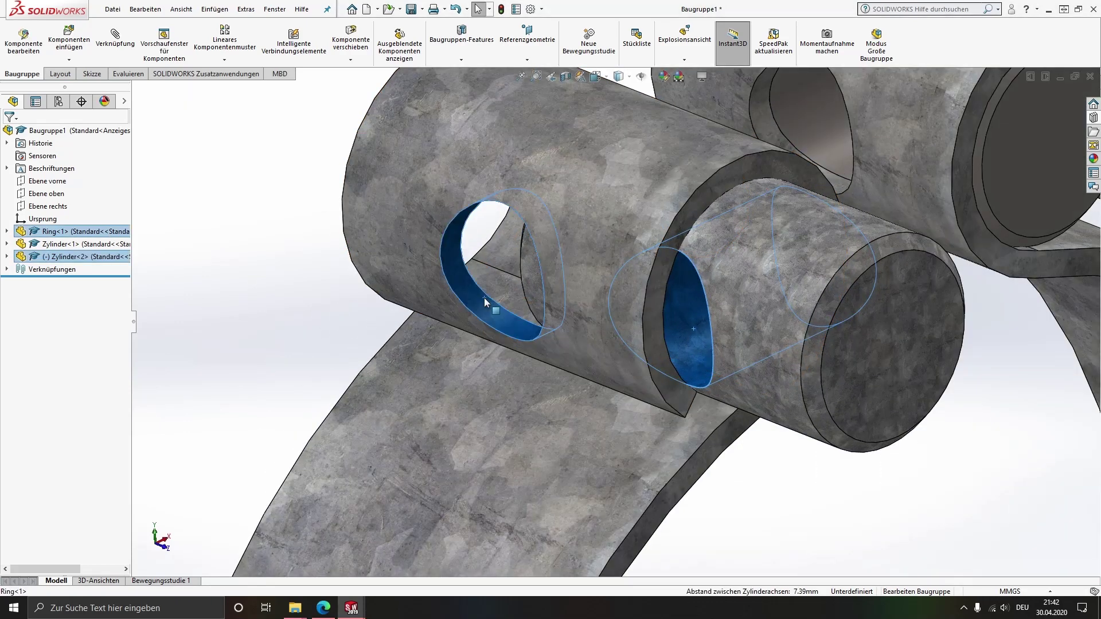
pyautogui.click(558, 288)
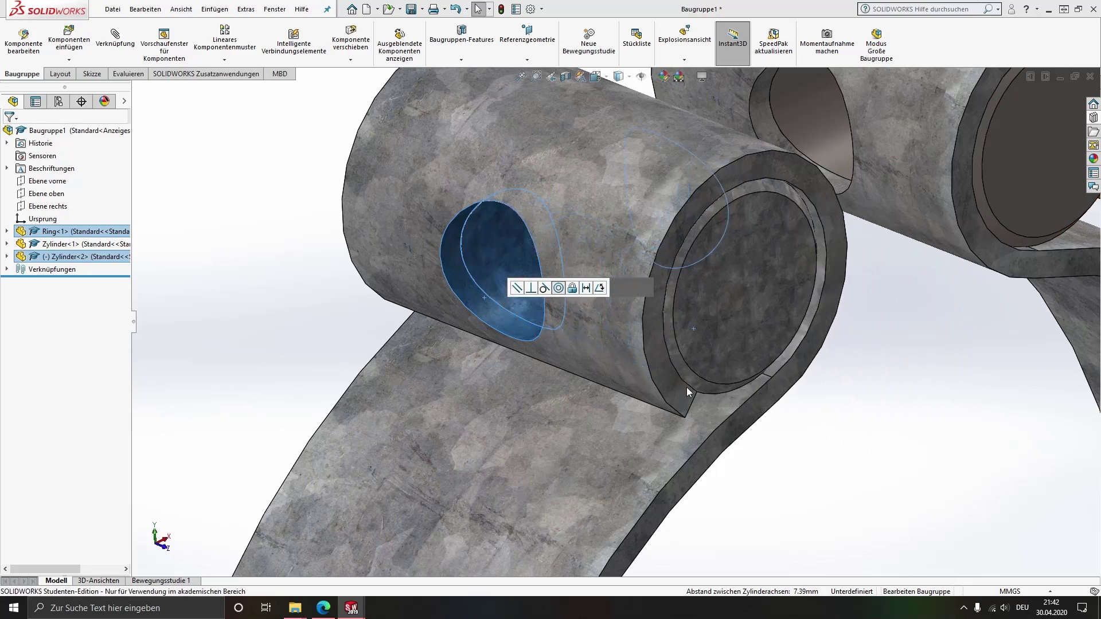
# Step: Clear the selections, then zoom out and orbit to a frontal view of the clamp
pyautogui.press('Escape')
pyautogui.scroll(2, 687, 387)
pyautogui.scroll(3, 730, 366)
pyautogui.scroll(3, 721, 358)
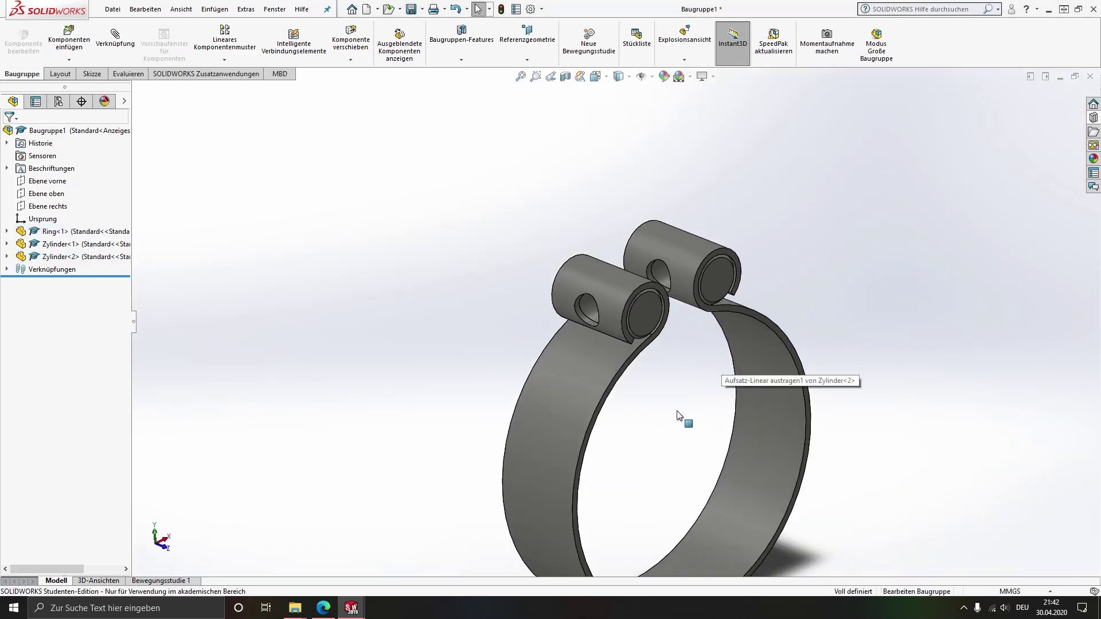
pyautogui.moveTo(679, 416); pyautogui.dragTo(724, 450, button='middle')
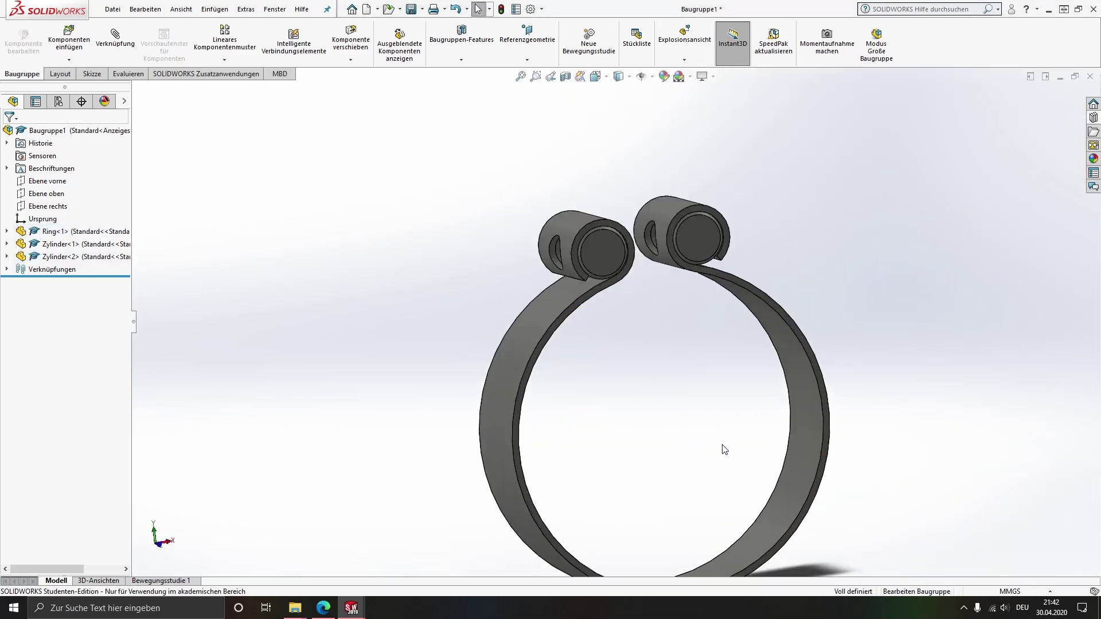
pyautogui.scroll(1, 723, 442)
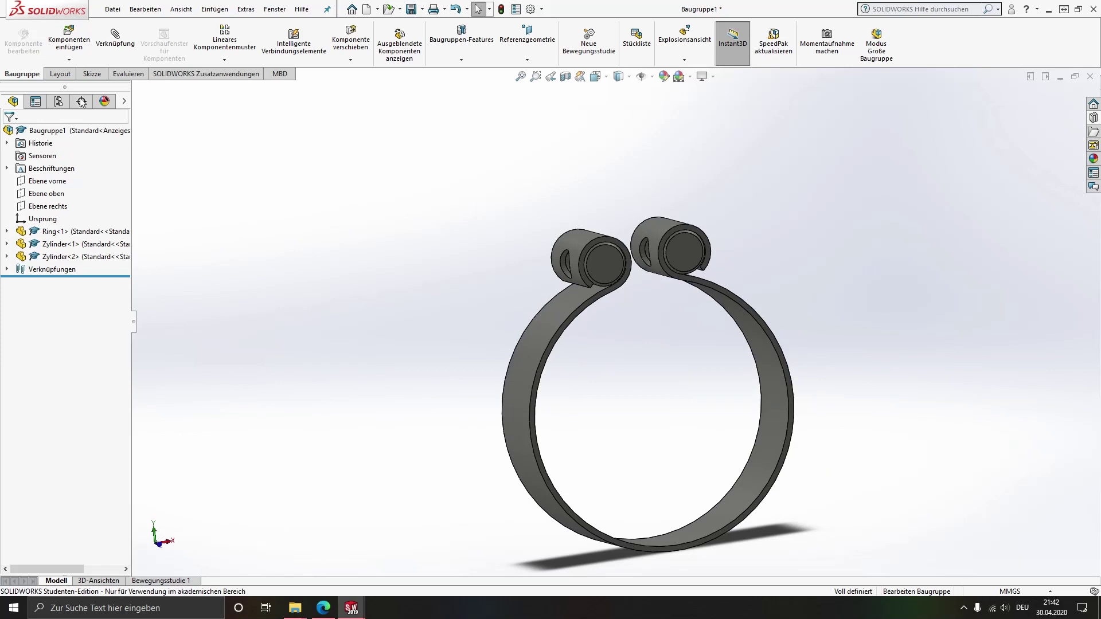
# Step: Insert an Unterlage block and mate its curved face concentric with the left curled end
pyautogui.click(76, 39)
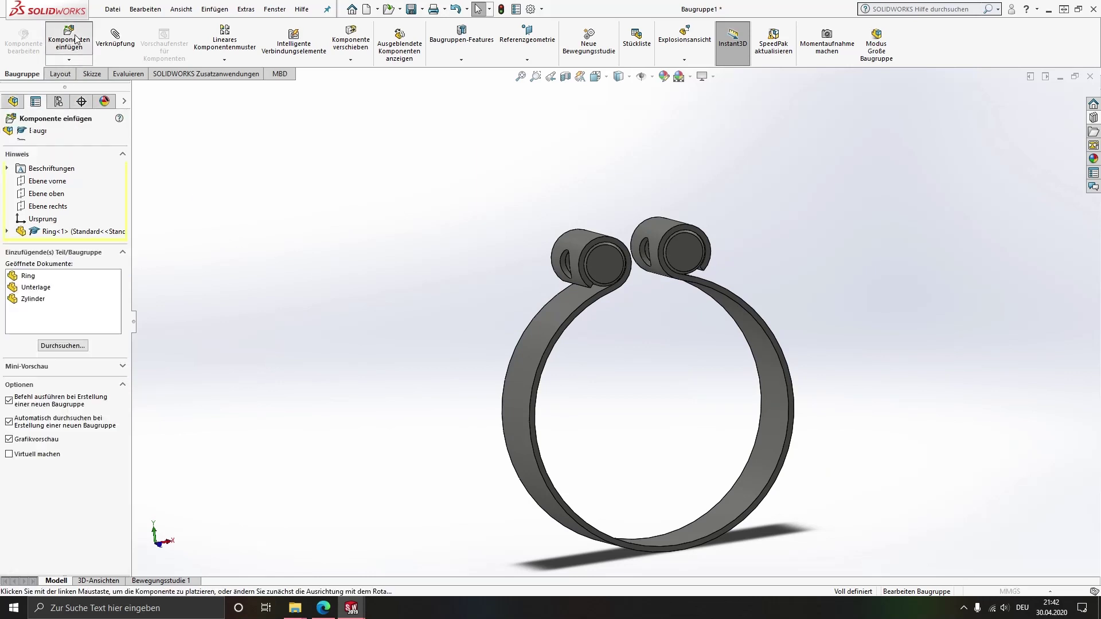
pyautogui.click(49, 293)
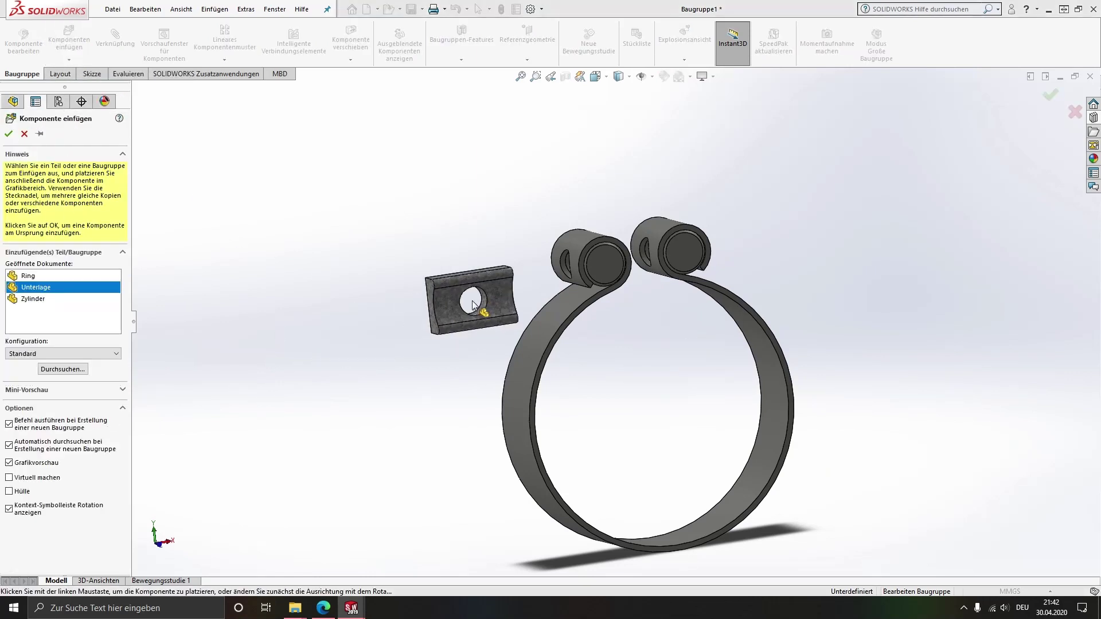
pyautogui.click(470, 328)
pyautogui.scroll(-3, 537, 301)
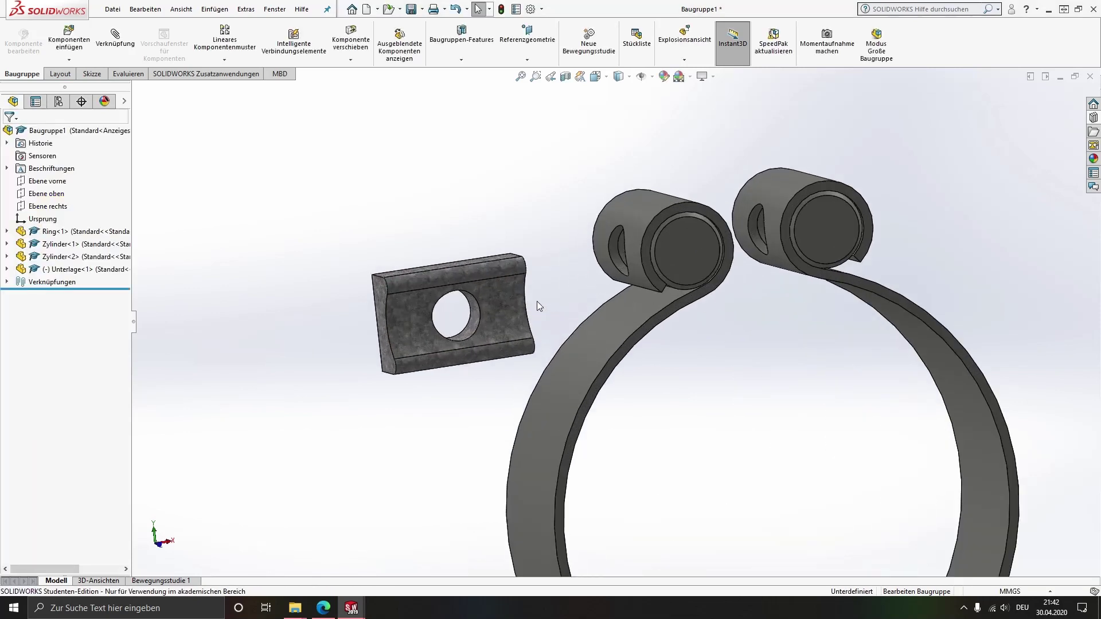
pyautogui.click(501, 304)
pyautogui.keyDown('ctrl'); pyautogui.click(643, 211); pyautogui.keyUp('ctrl')
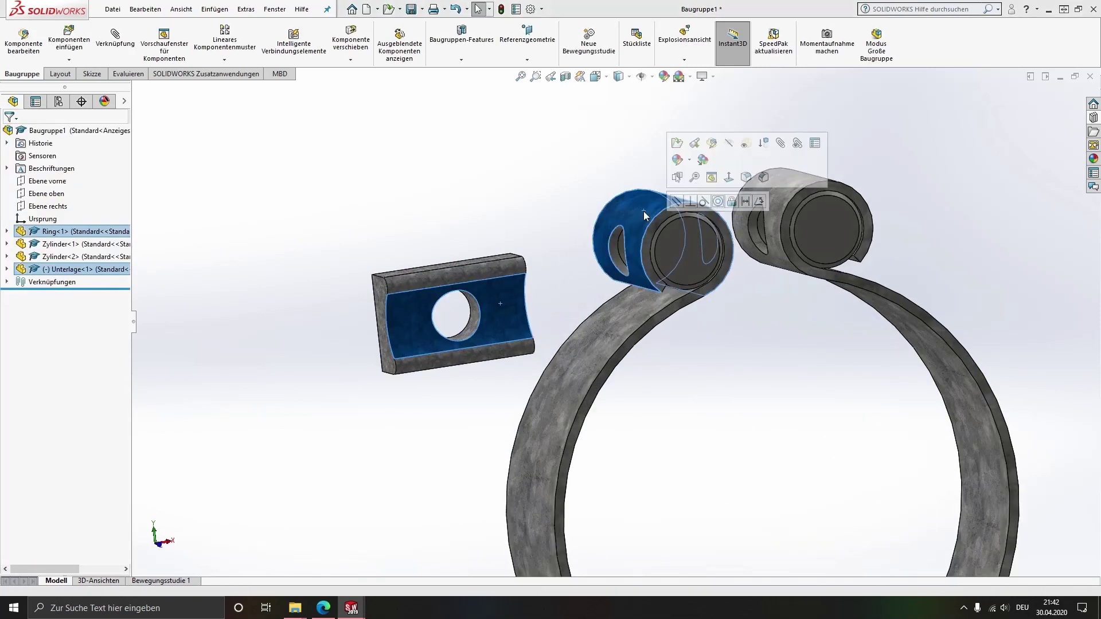
pyautogui.click(718, 202)
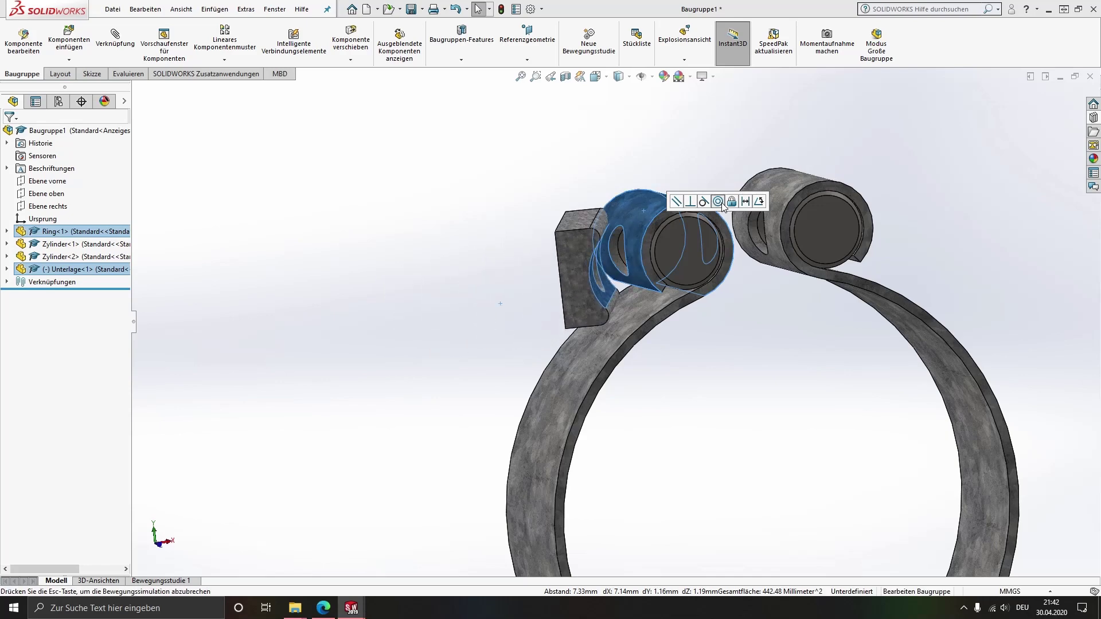
# Step: Mate the Unterlage block's hole concentric with the Zylinder<2> pin
pyautogui.moveTo(645, 264); pyautogui.dragTo(572, 268, button='middle')
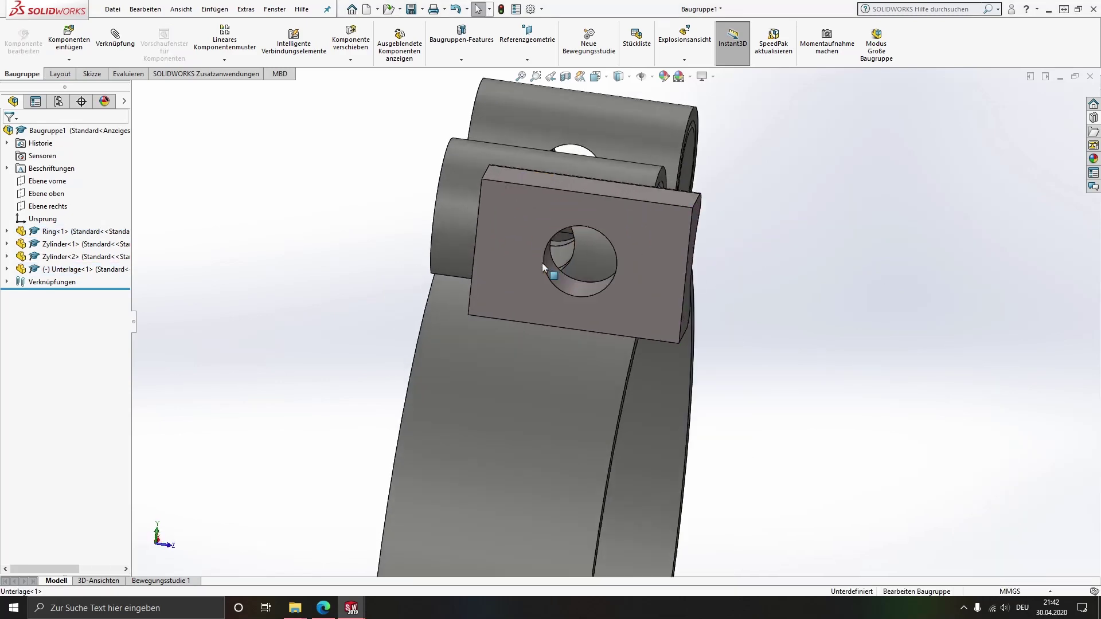
pyautogui.click(594, 310)
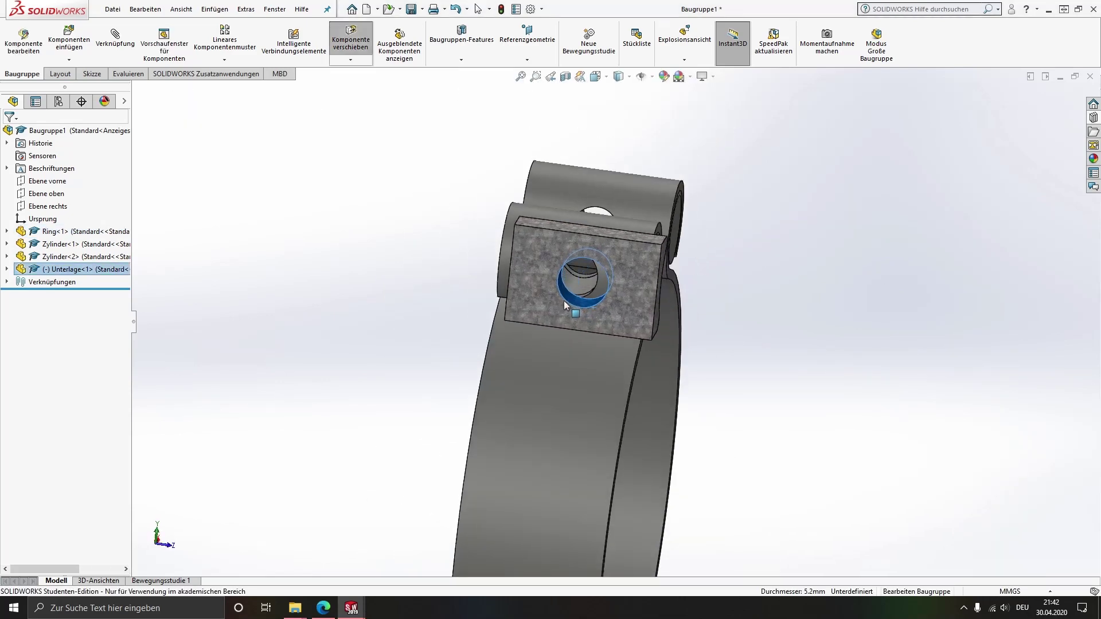
pyautogui.scroll(-2, 561, 293)
pyautogui.scroll(-2, 560, 292)
pyautogui.scroll(-2, 584, 320)
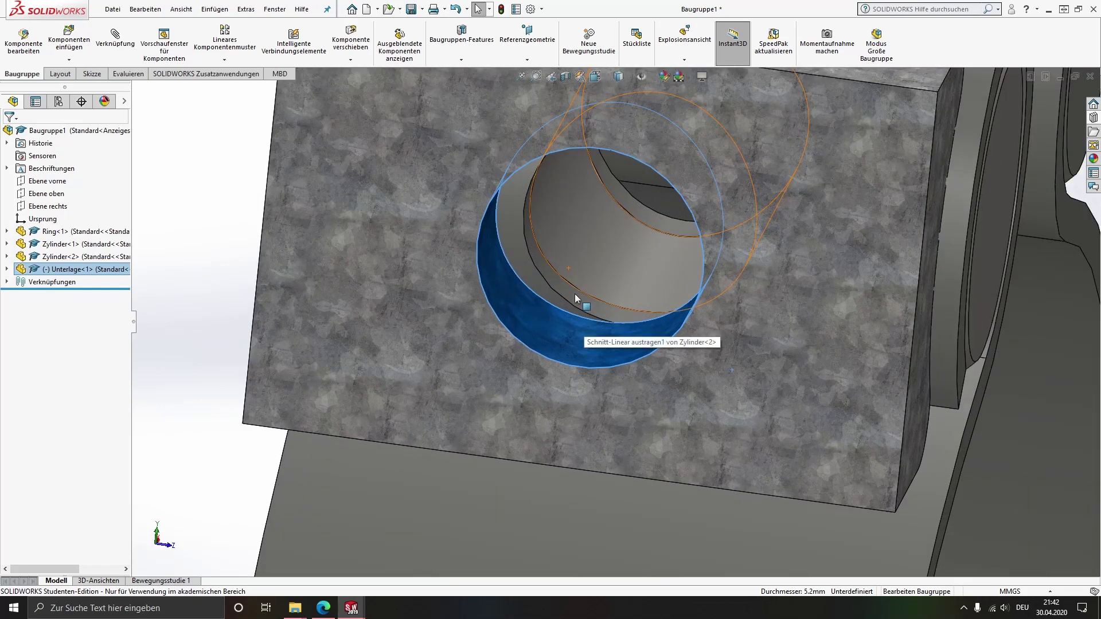
pyautogui.click(578, 319)
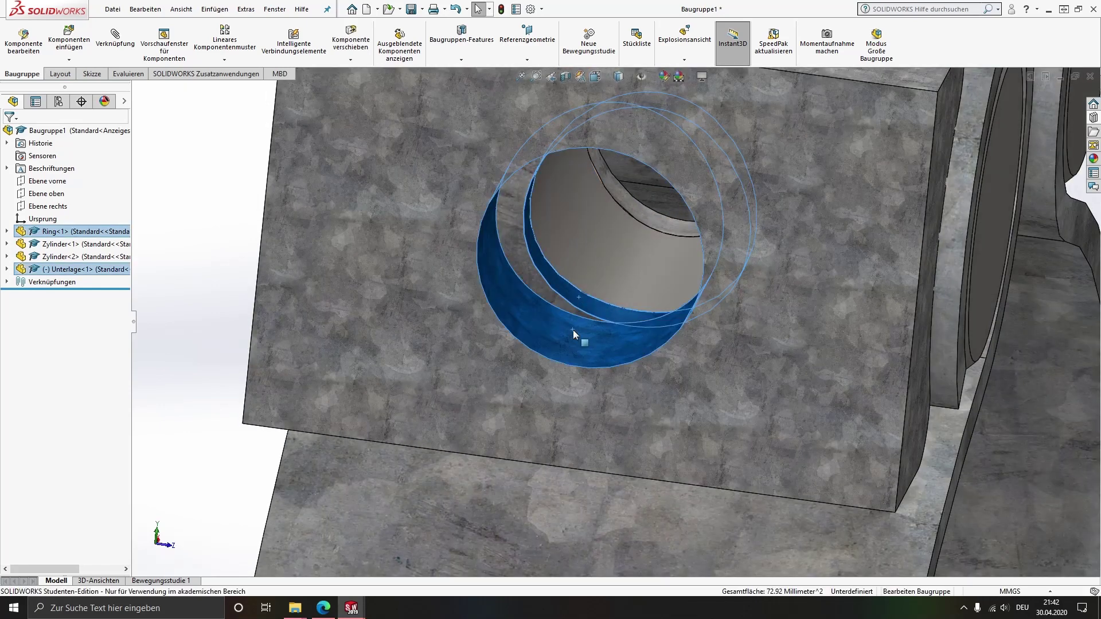
pyautogui.click(647, 321)
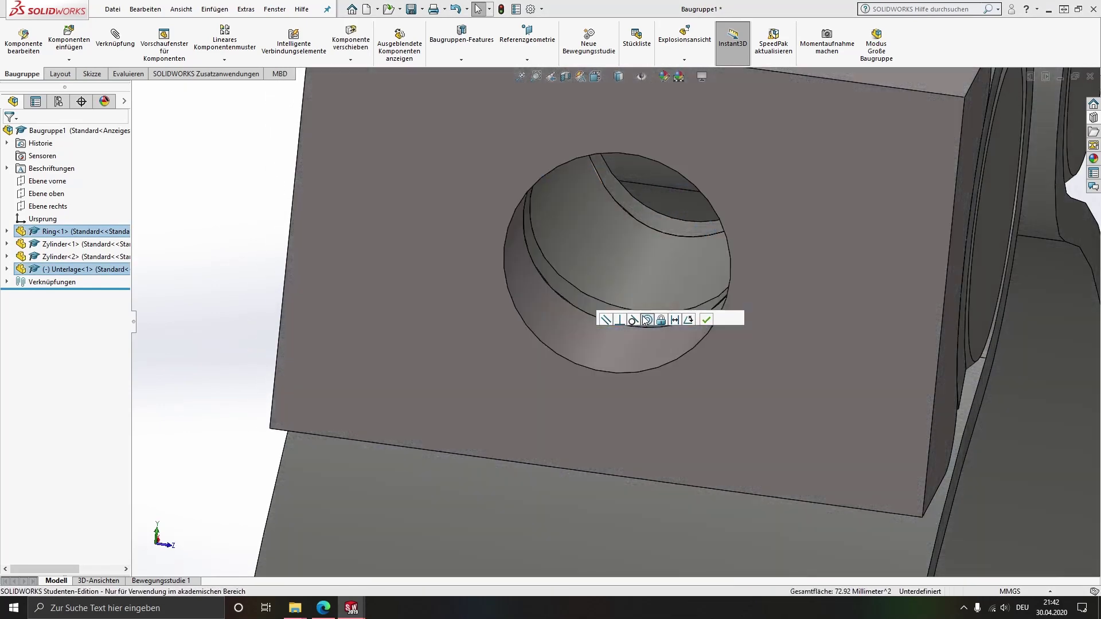
pyautogui.scroll(4, 604, 267)
pyautogui.scroll(3, 566, 243)
pyautogui.moveTo(501, 282); pyautogui.dragTo(531, 298, button='middle')
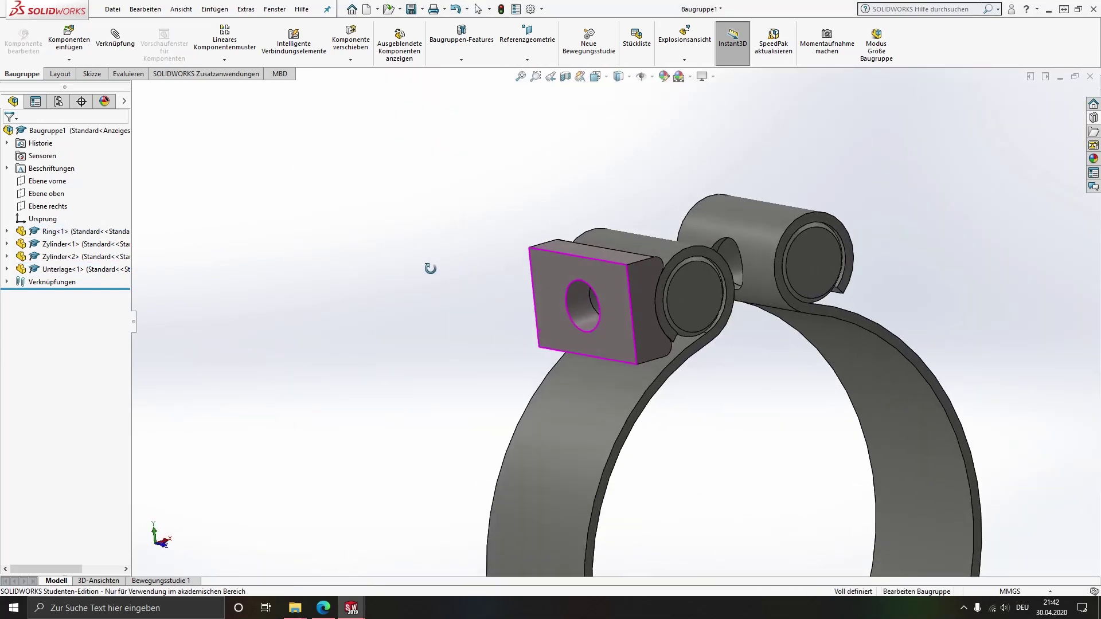
# Step: Copy and paste the Unterlage block to place a second block, Unterlage<2>
pyautogui.click(546, 280)
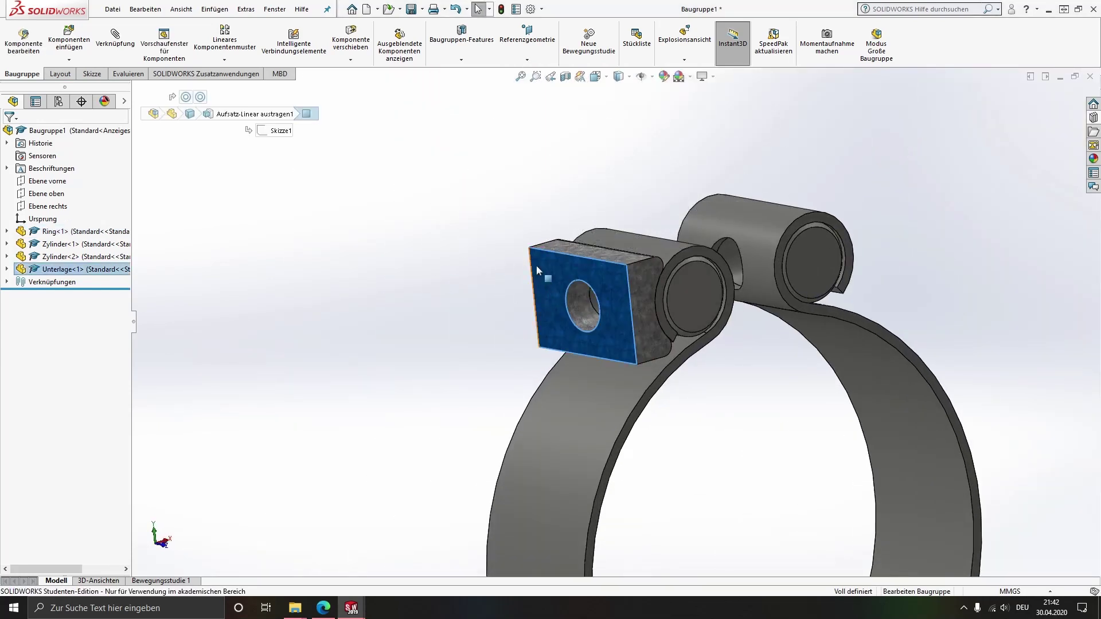
pyautogui.press('Escape')
pyautogui.hotkey('ctrl', 'v')
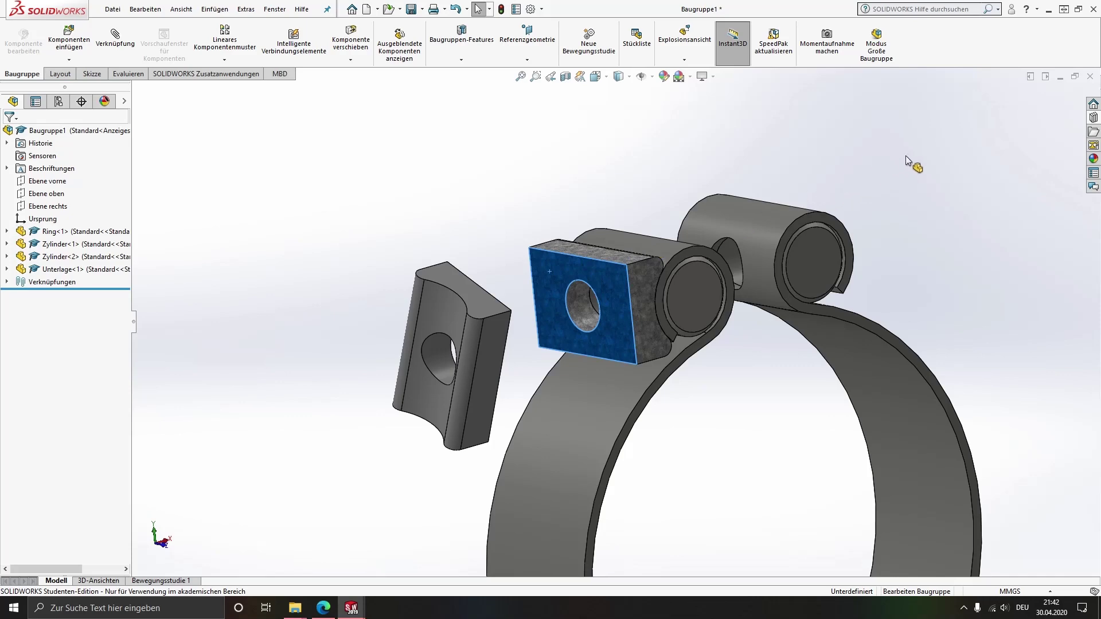
pyautogui.click(906, 156)
# Step: Mate Unterlage<2>'s bore face concentric (Konzentrisch) with the cylinder pin
pyautogui.moveTo(825, 263)
pyautogui.mouseDown(button='middle')
pyautogui.moveTo(717, 255)
pyautogui.moveTo(746, 226)
pyautogui.moveTo(643, 221)
pyautogui.mouseUp(button='middle')
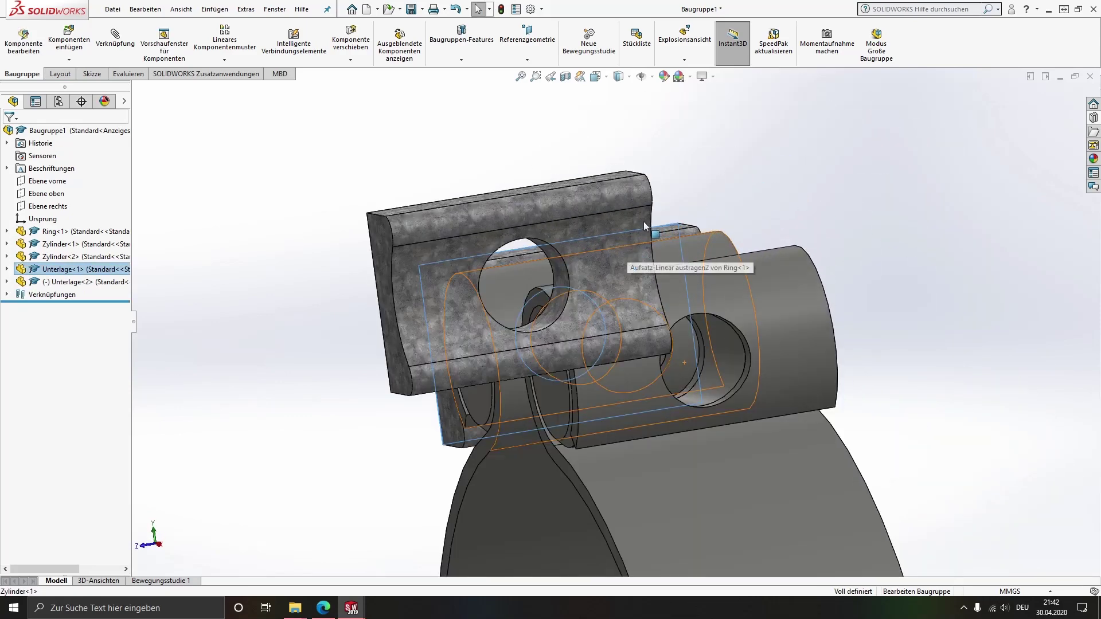
pyautogui.click(625, 253)
pyautogui.keyDown('ctrl'); pyautogui.click(774, 301); pyautogui.keyUp('ctrl')
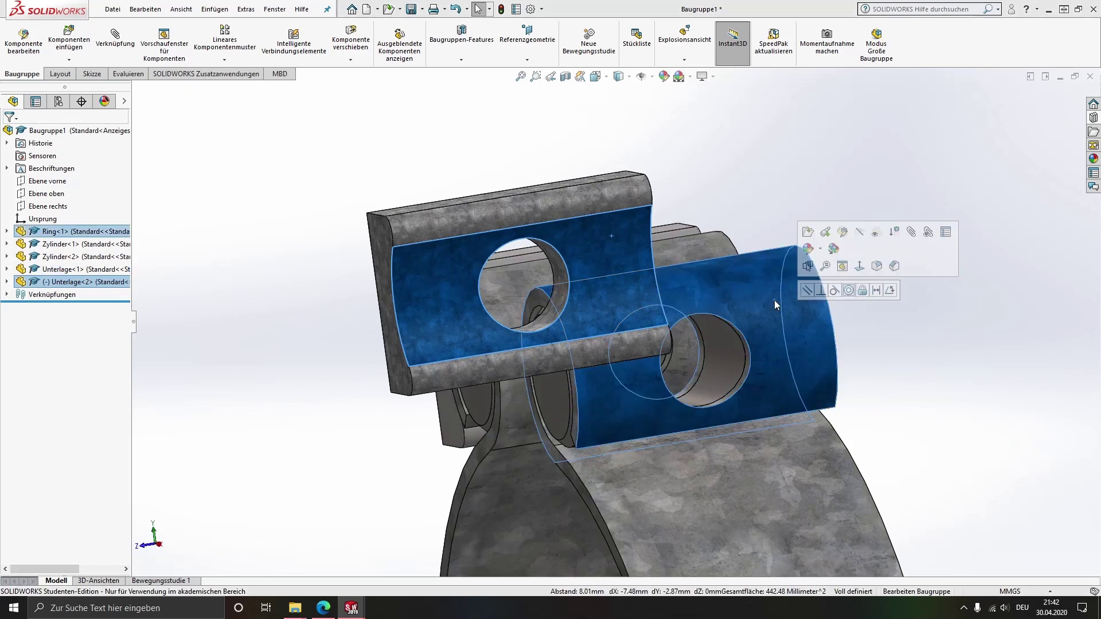
pyautogui.click(849, 290)
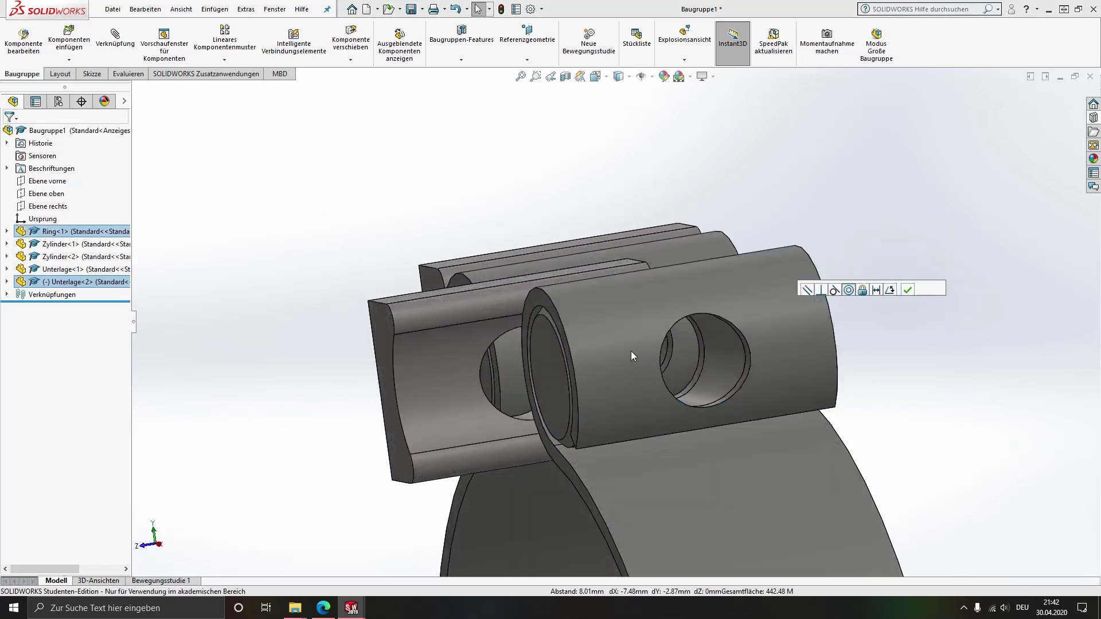
# Step: Mate the Ring's right curled-end edge concentric with the pin hole edge
pyautogui.moveTo(662, 338); pyautogui.dragTo(468, 401, button='middle')
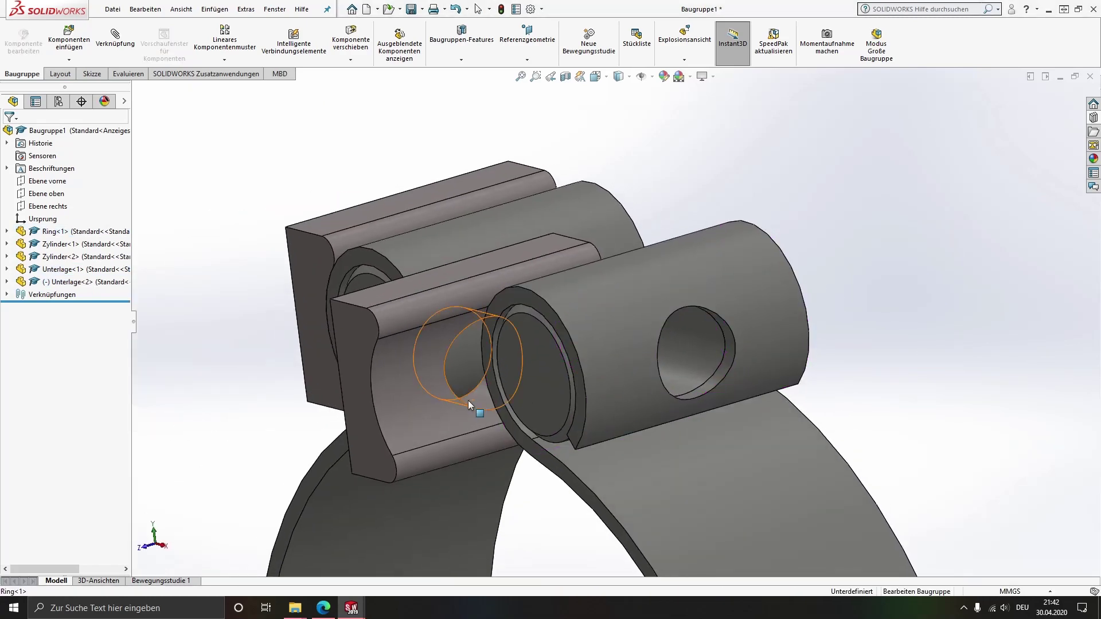
pyautogui.click(477, 394)
pyautogui.keyDown('ctrl'); pyautogui.click(705, 393); pyautogui.keyUp('ctrl')
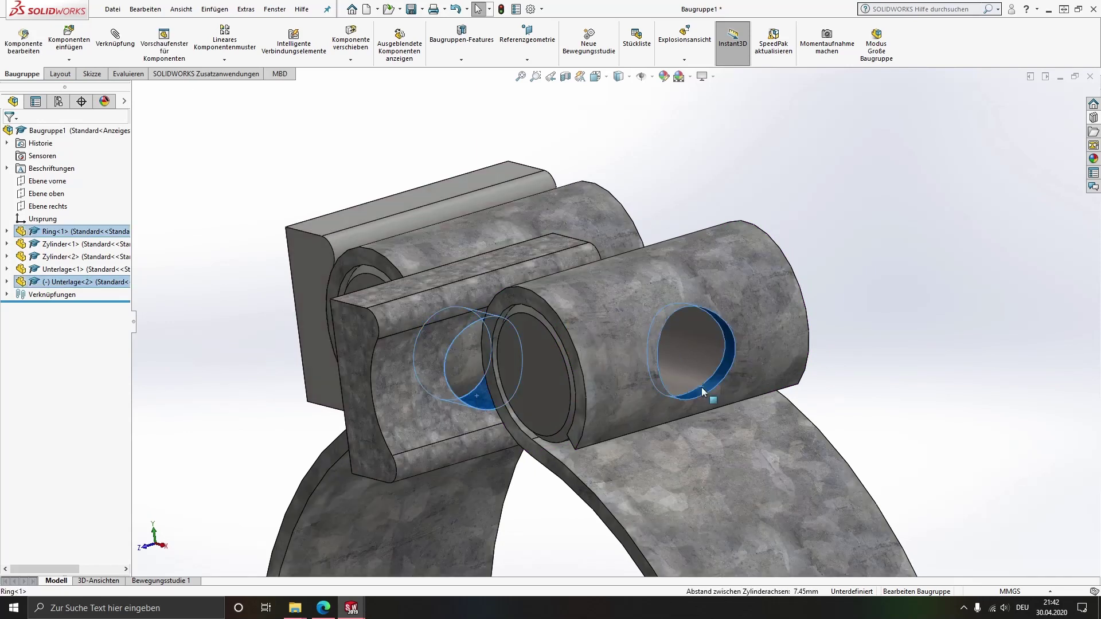
pyautogui.click(776, 377)
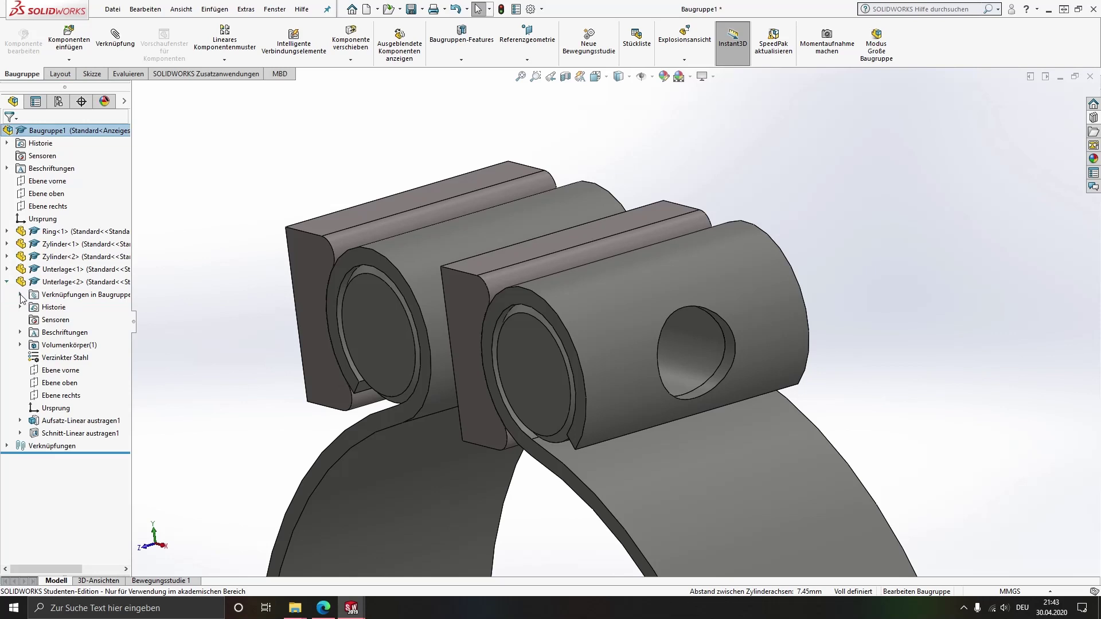
# Step: Flip Unterlage<2>'s Konzentrisch8 mate to the opposite alignment and review the clamp
pyautogui.click(20, 294)
pyautogui.click(64, 320)
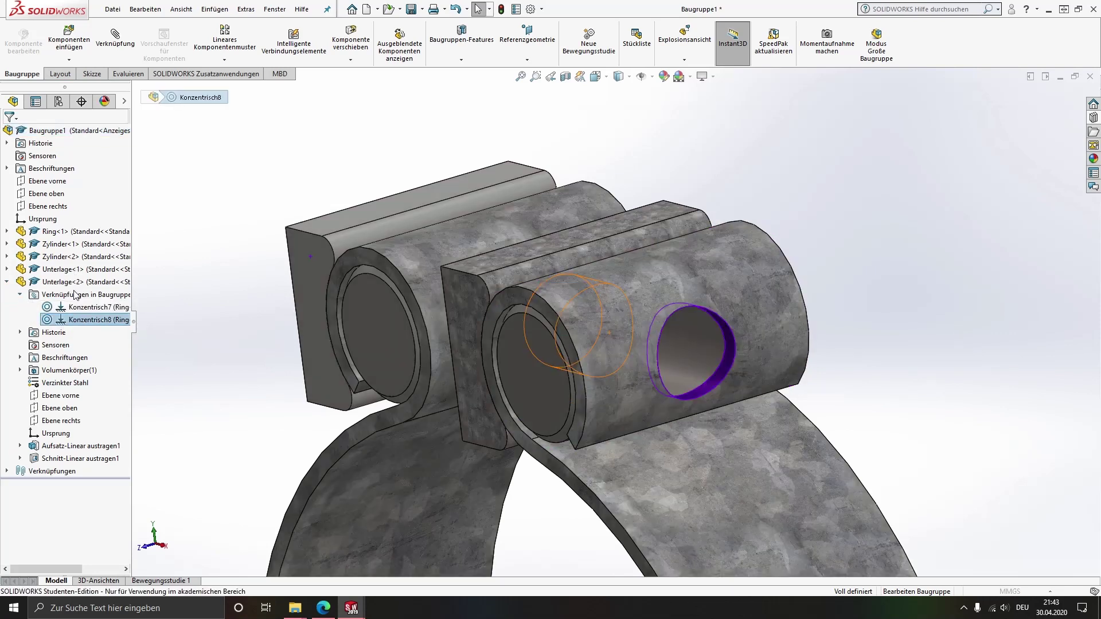
pyautogui.click(74, 294)
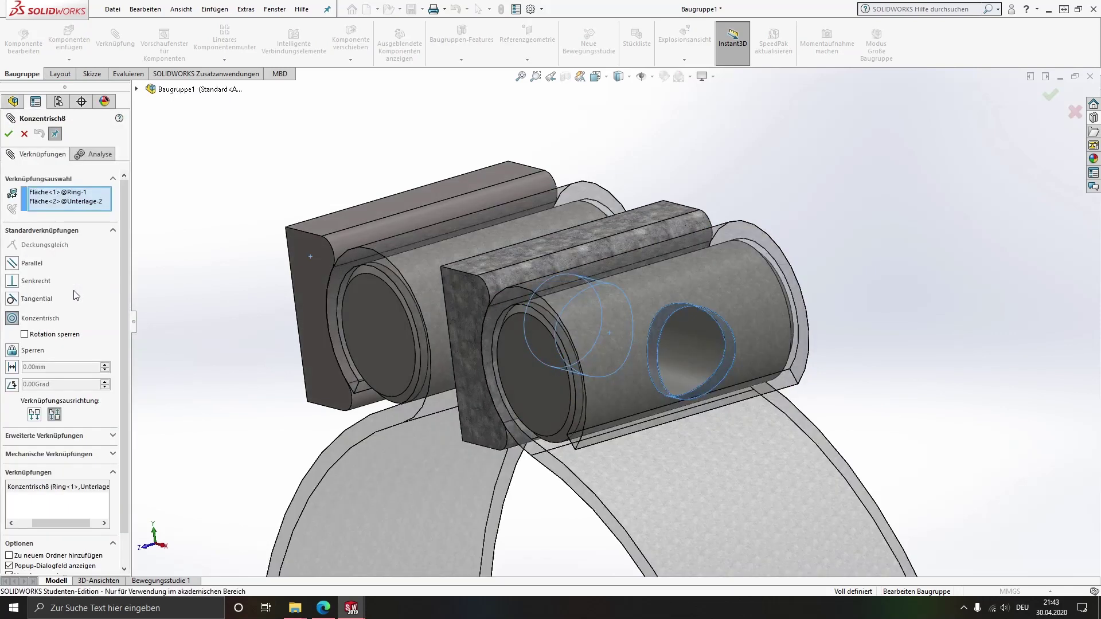
pyautogui.click(36, 417)
pyautogui.click(8, 134)
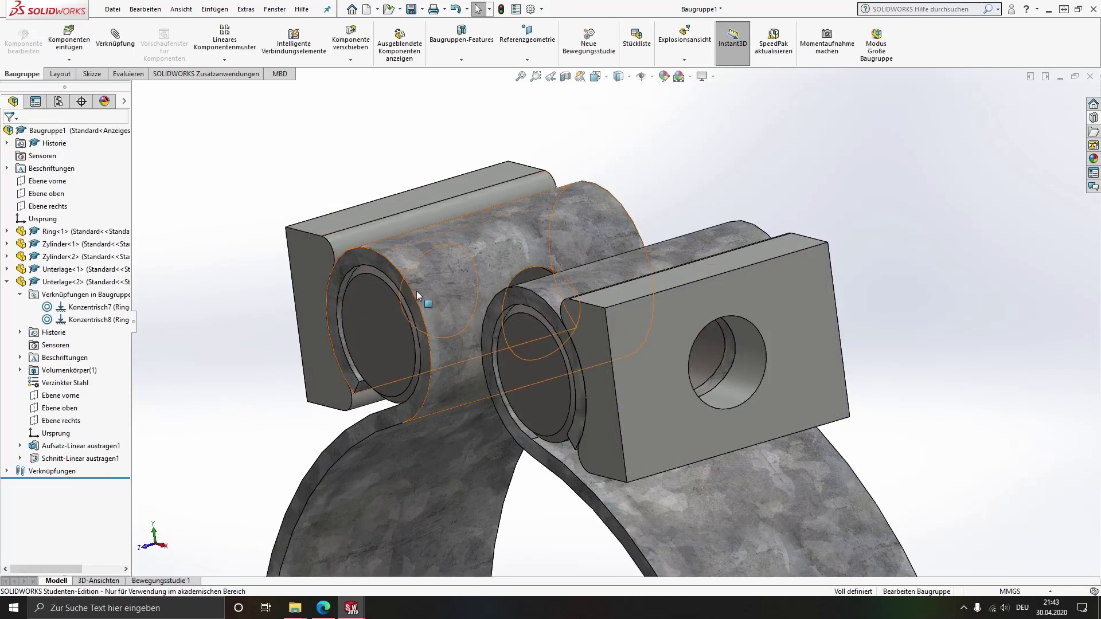
pyautogui.scroll(4, 417, 290)
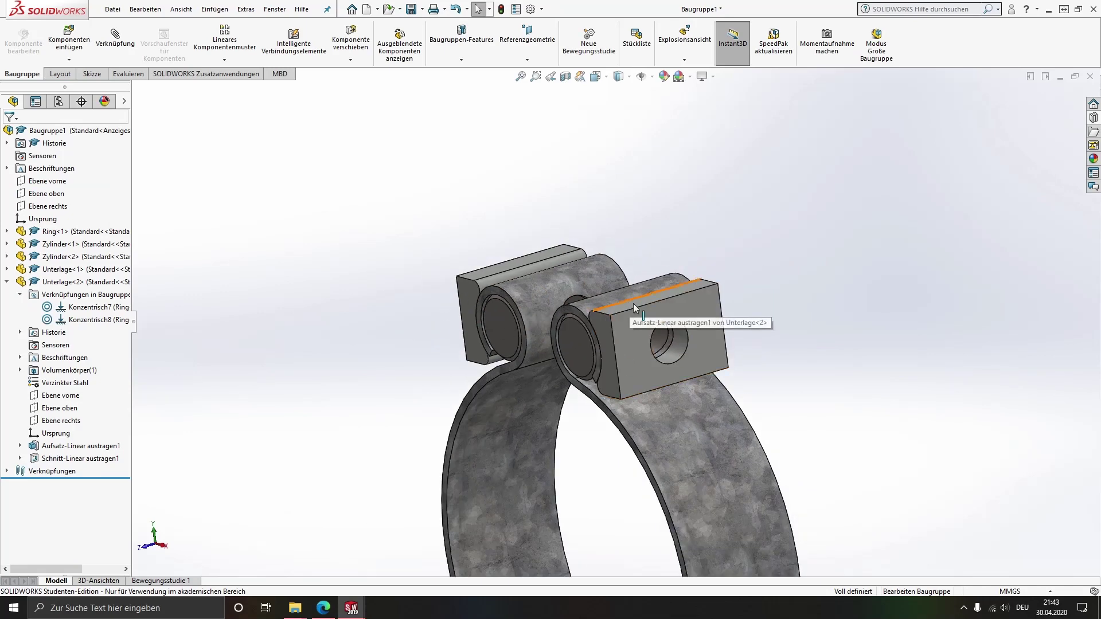
pyautogui.scroll(2, 633, 304)
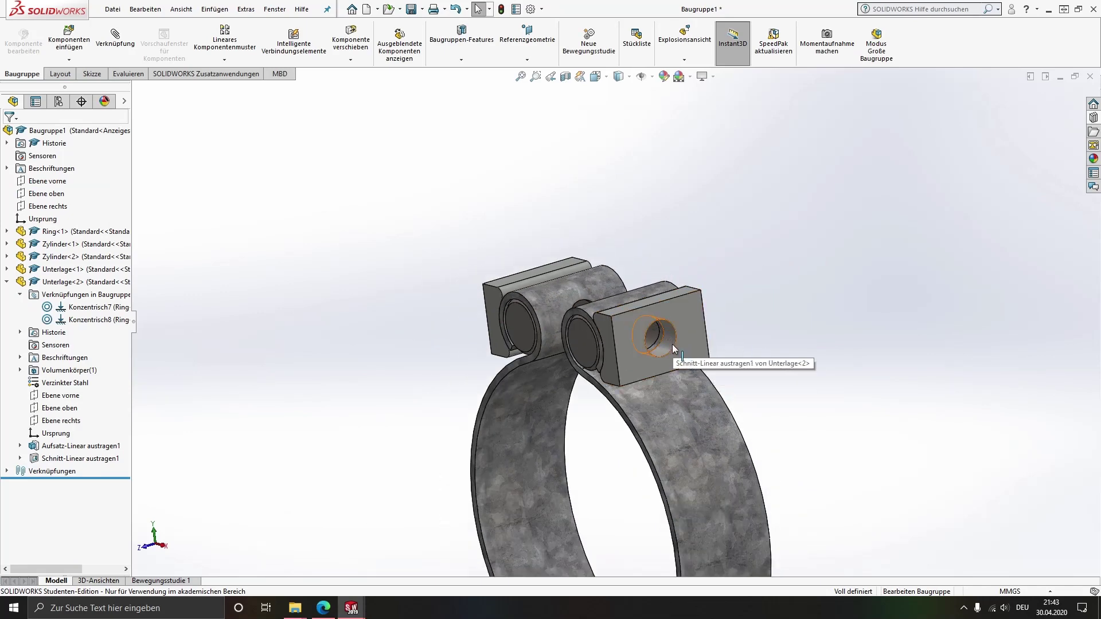
pyautogui.moveTo(668, 360); pyautogui.dragTo(677, 367, button='middle')
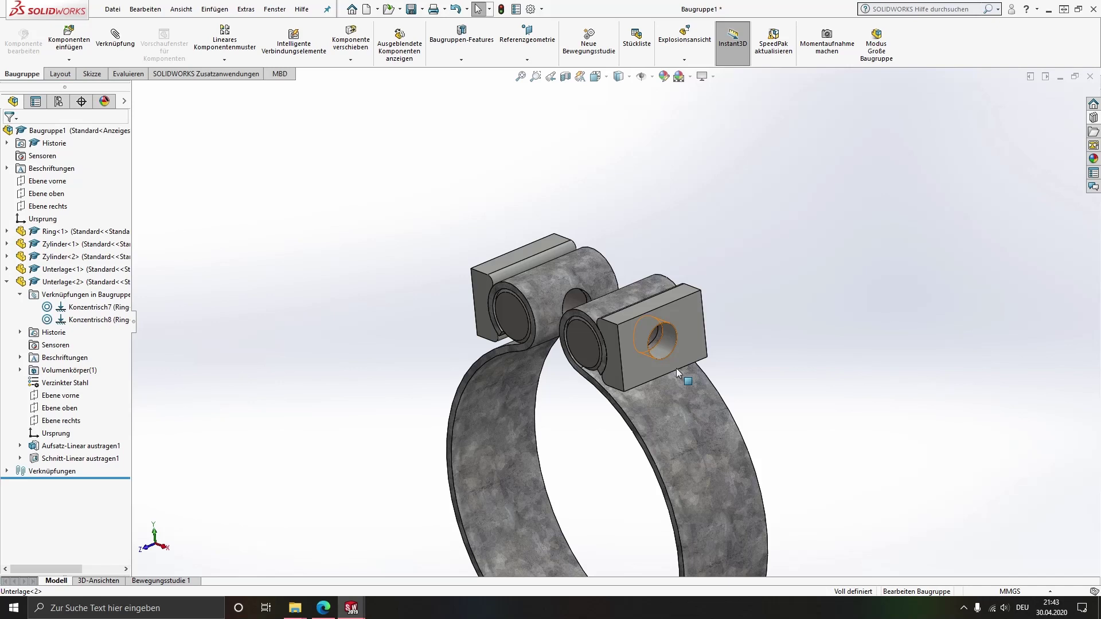
pyautogui.hotkey('ctrl', 'Tab')
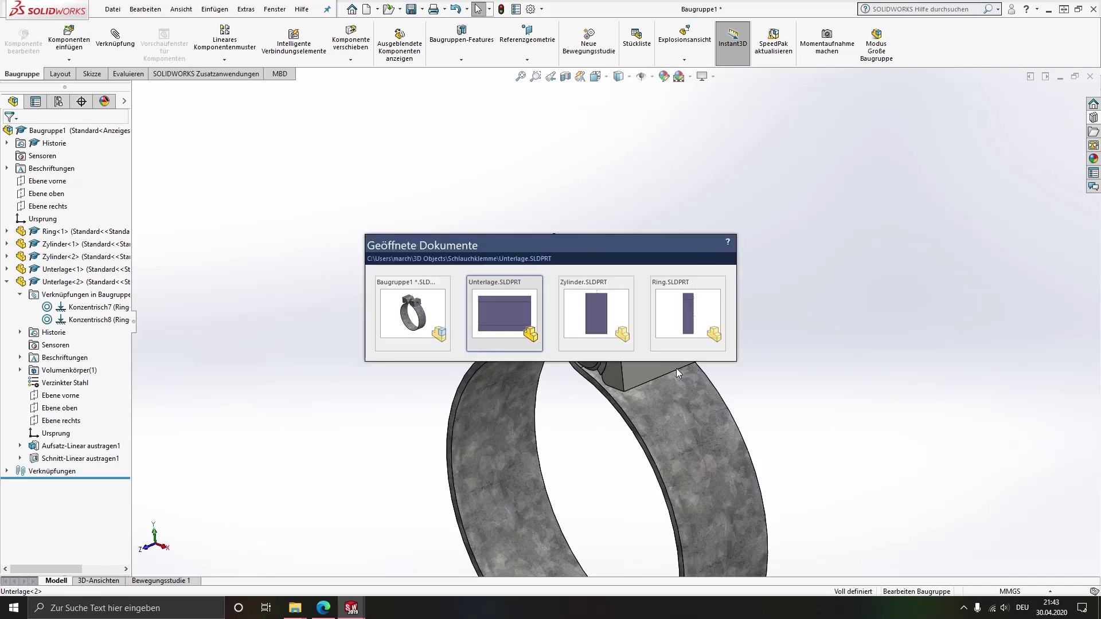
pyautogui.hotkey('ctrl', 'Tab')
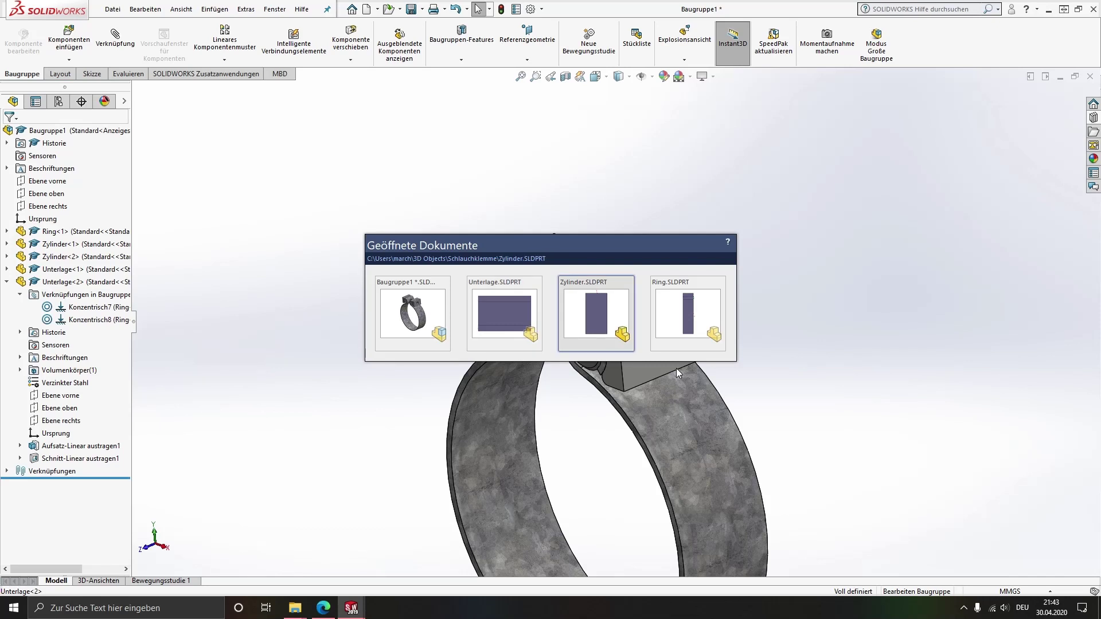
pyautogui.hotkey('ctrl', 'Tab')
pyautogui.hotkey('ctrl', 'Tab')
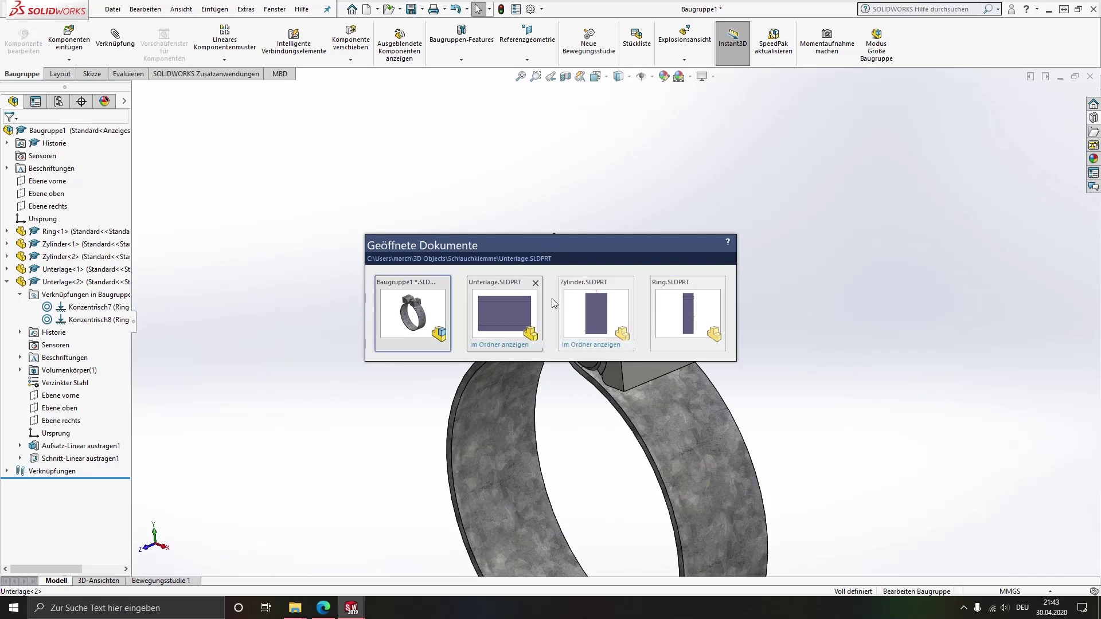
pyautogui.click(411, 314)
pyautogui.hotkey('ctrl', '1')
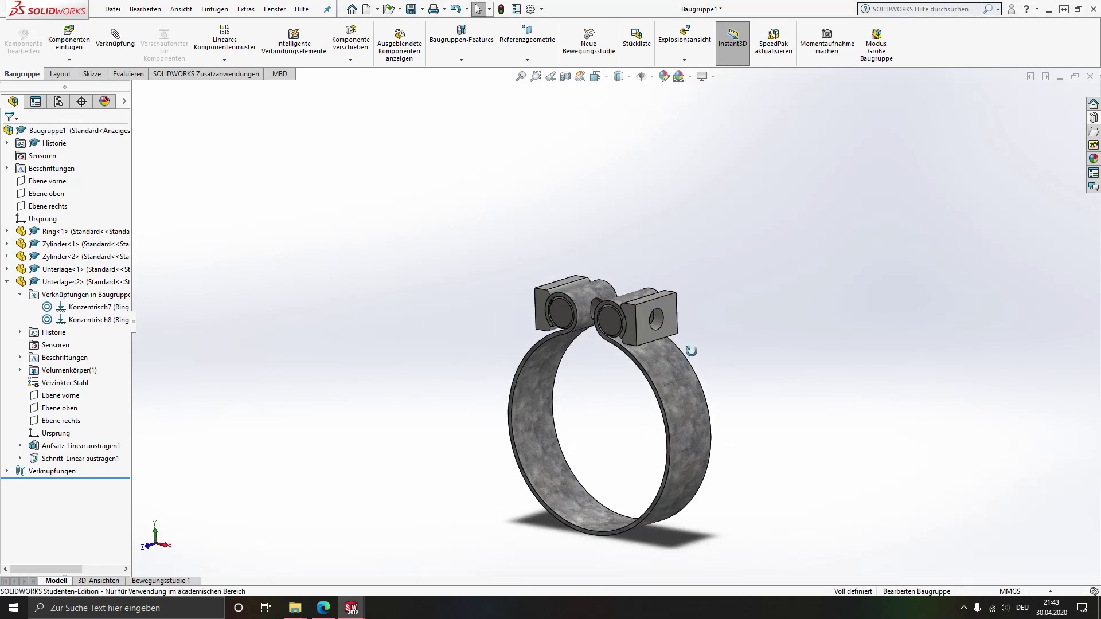
# Step: Collapse Unterlage<2> and show the Konstruktionsbibliothek with DIN, ISO and ANSI Metrisch folders
pyautogui.click(7, 282)
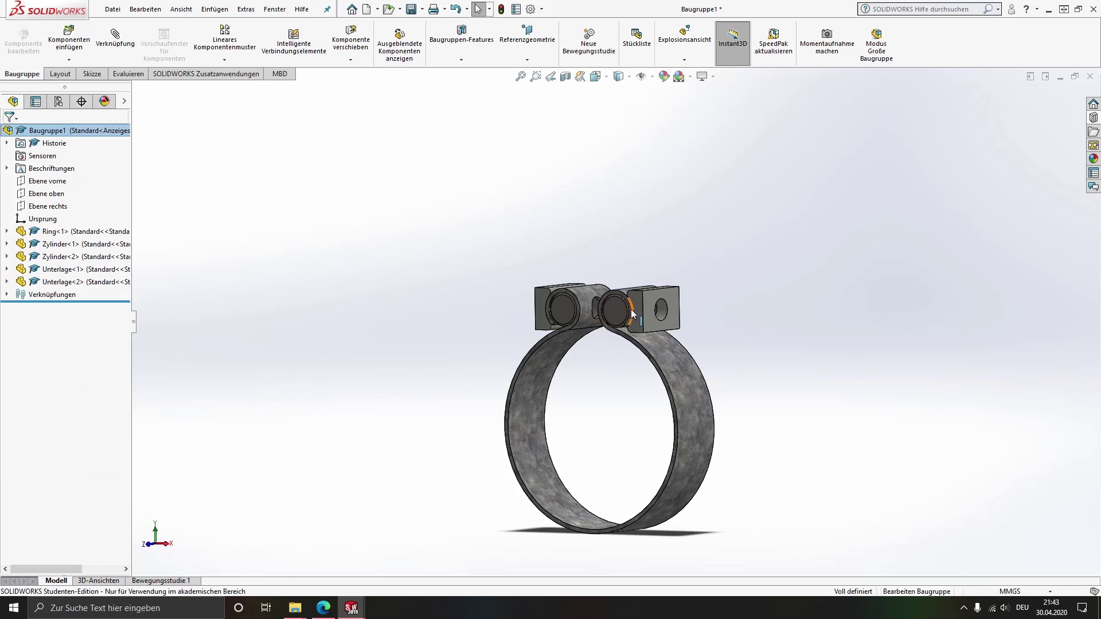
pyautogui.moveTo(643, 315); pyautogui.dragTo(642, 350, button='middle')
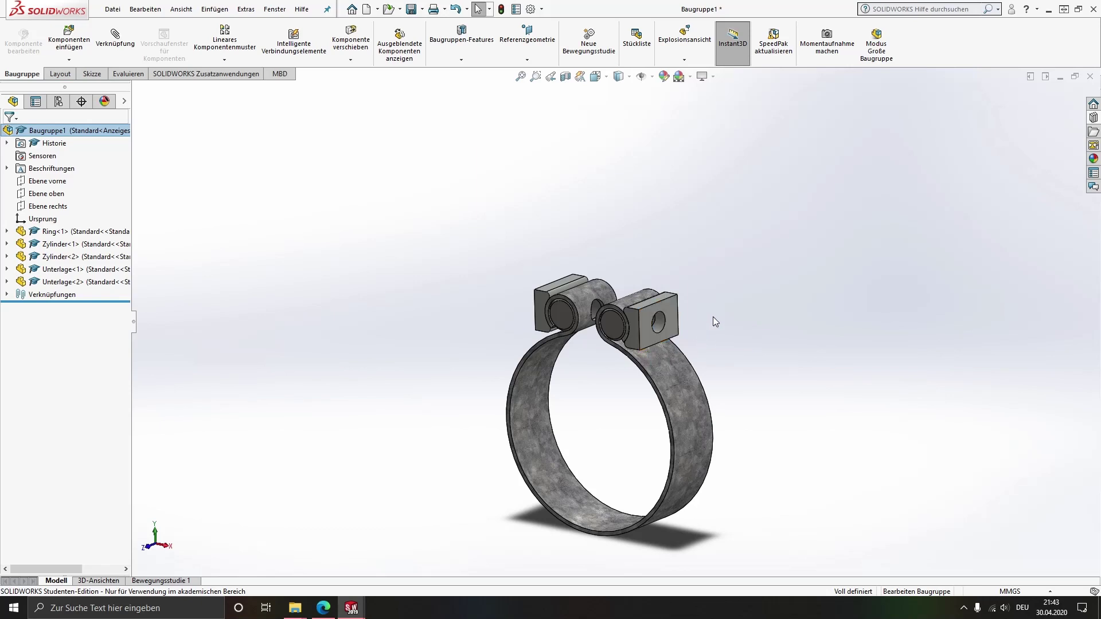
pyautogui.click(1095, 119)
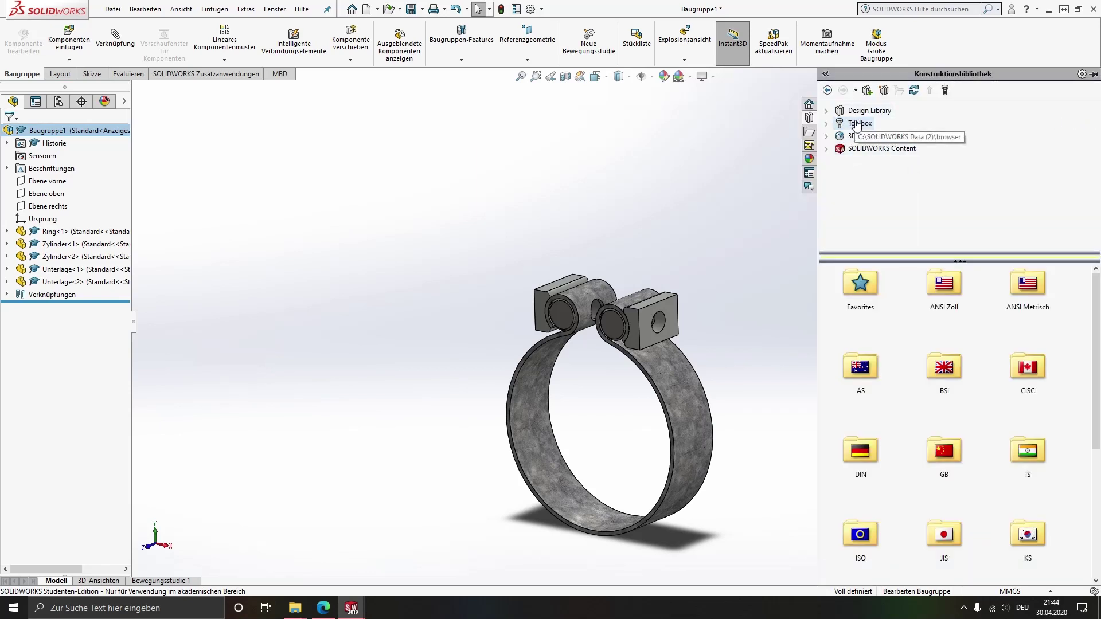
pyautogui.click(866, 111)
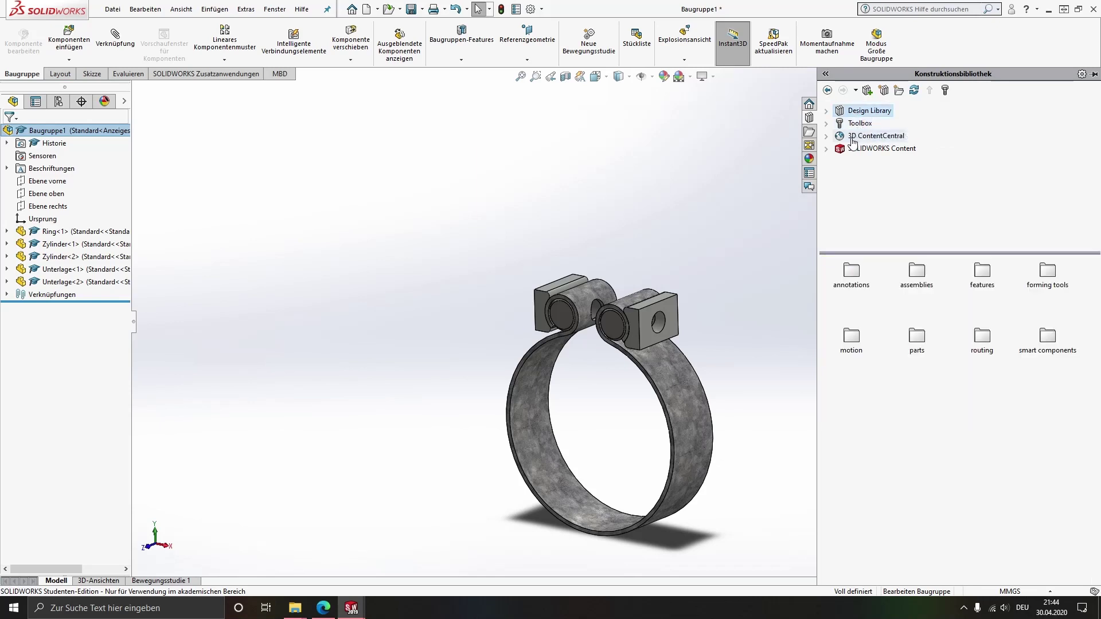
pyautogui.click(860, 124)
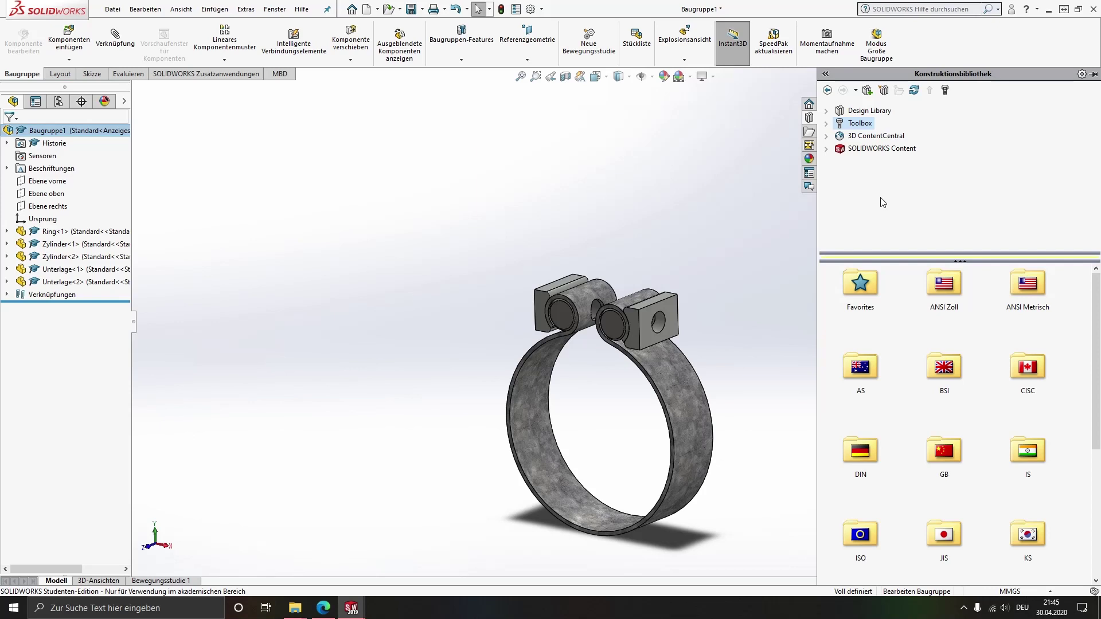
# Step: Browse Toolbox DIN > Bolzen und Schrauben > Innensechskantschrauben and select the DIN 912 cap screw
pyautogui.scroll(-3, 872, 360)
pyautogui.scroll(-2, 872, 360)
pyautogui.scroll(5, 873, 339)
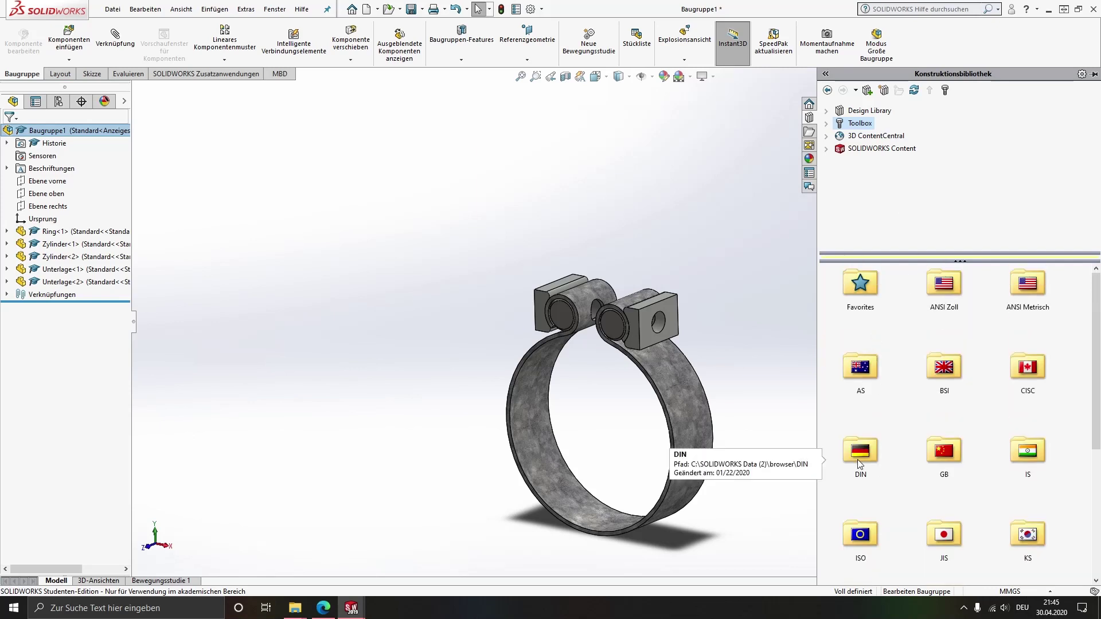
pyautogui.doubleClick(870, 449)
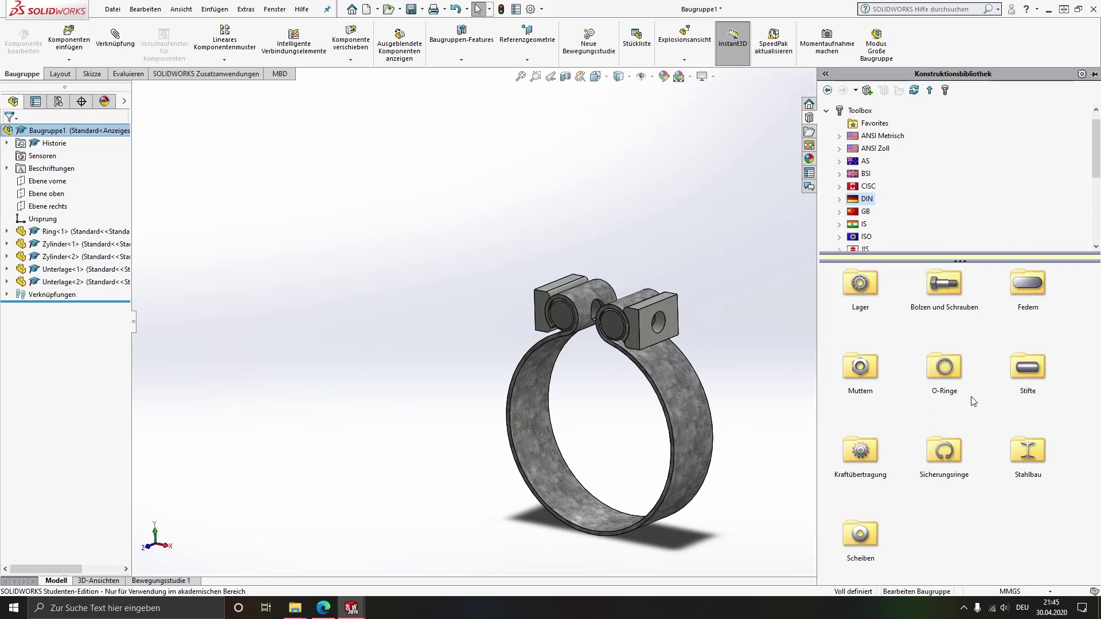
pyautogui.doubleClick(948, 285)
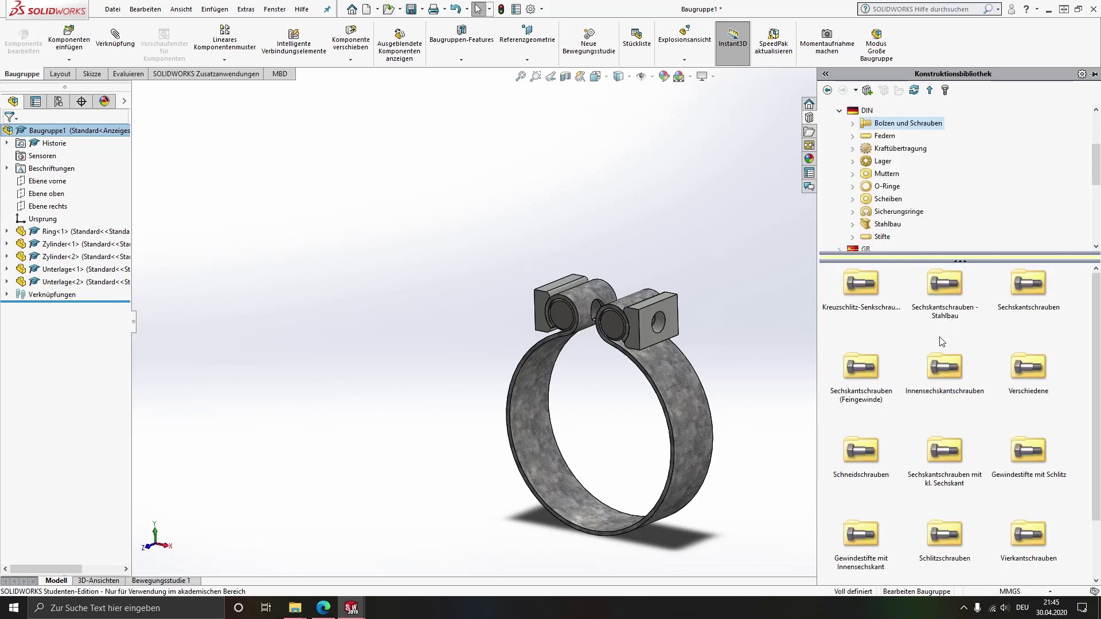
pyautogui.doubleClick(948, 366)
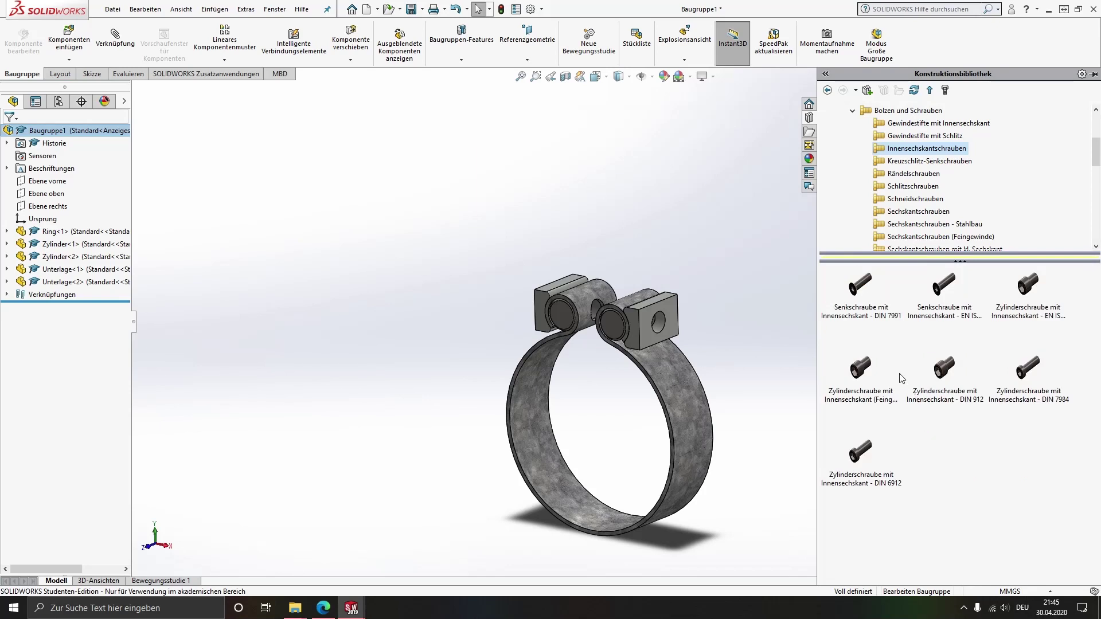
pyautogui.click(954, 375)
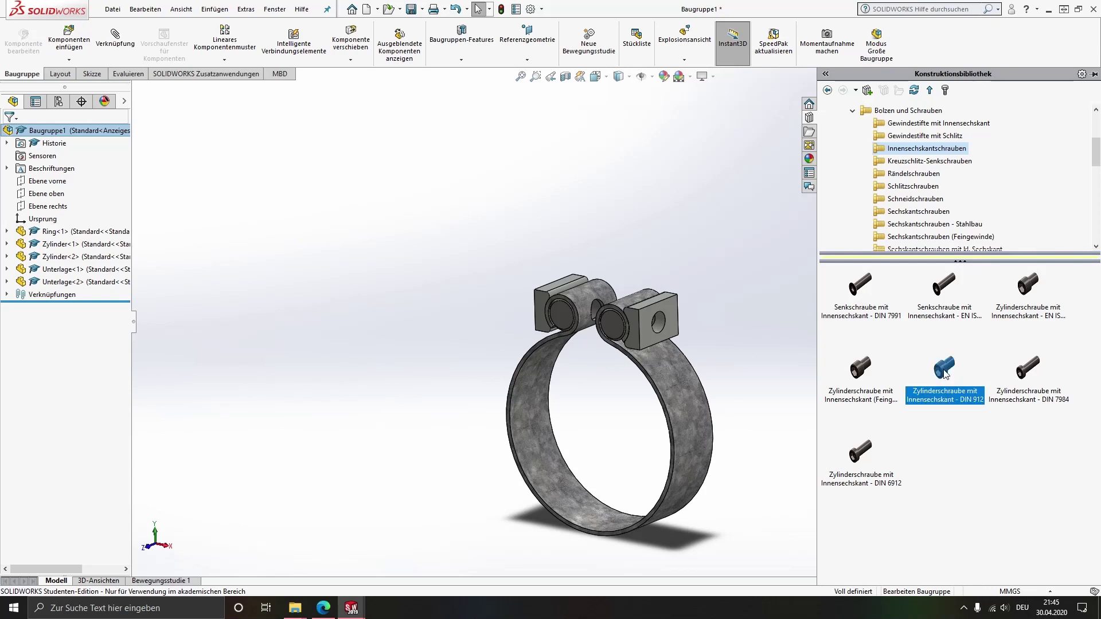
# Step: Place the DIN 912 screw in the clamp assembly, configured as size M5, length 40
pyautogui.moveTo(945, 374)
pyautogui.mouseDown()
pyautogui.moveTo(663, 207)
pyautogui.moveTo(664, 223)
pyautogui.mouseUp()
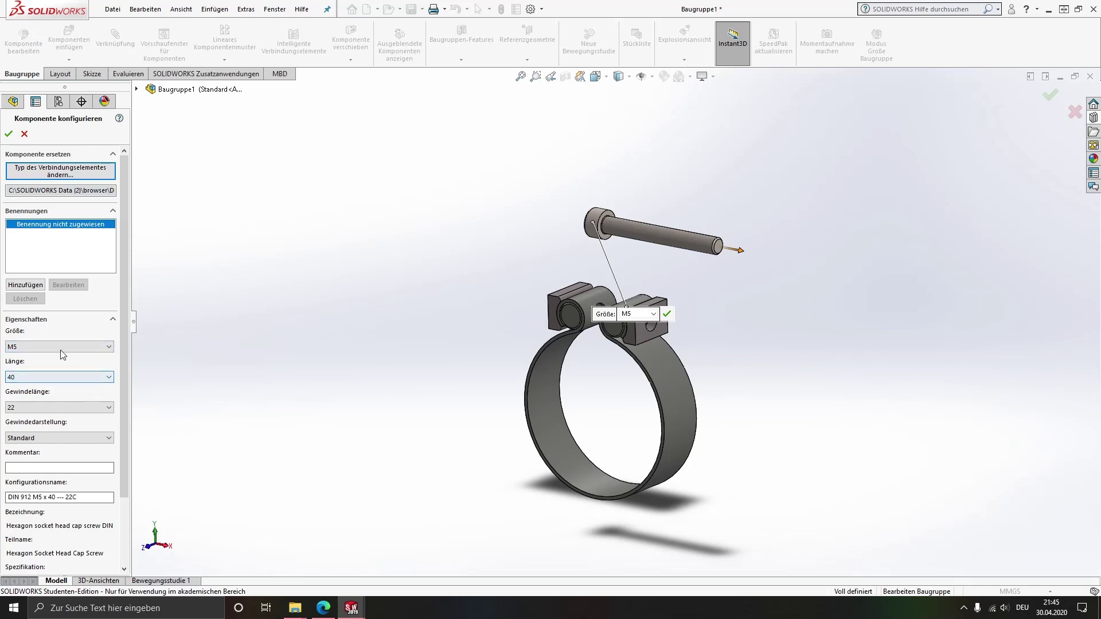
pyautogui.click(61, 347)
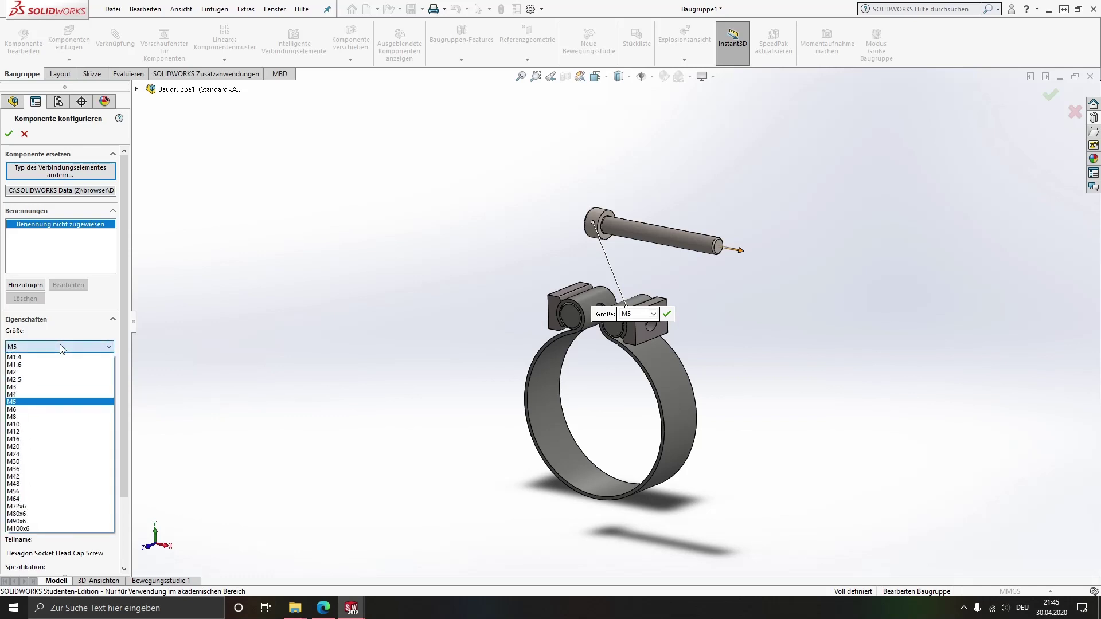
pyautogui.click(48, 405)
pyautogui.click(57, 381)
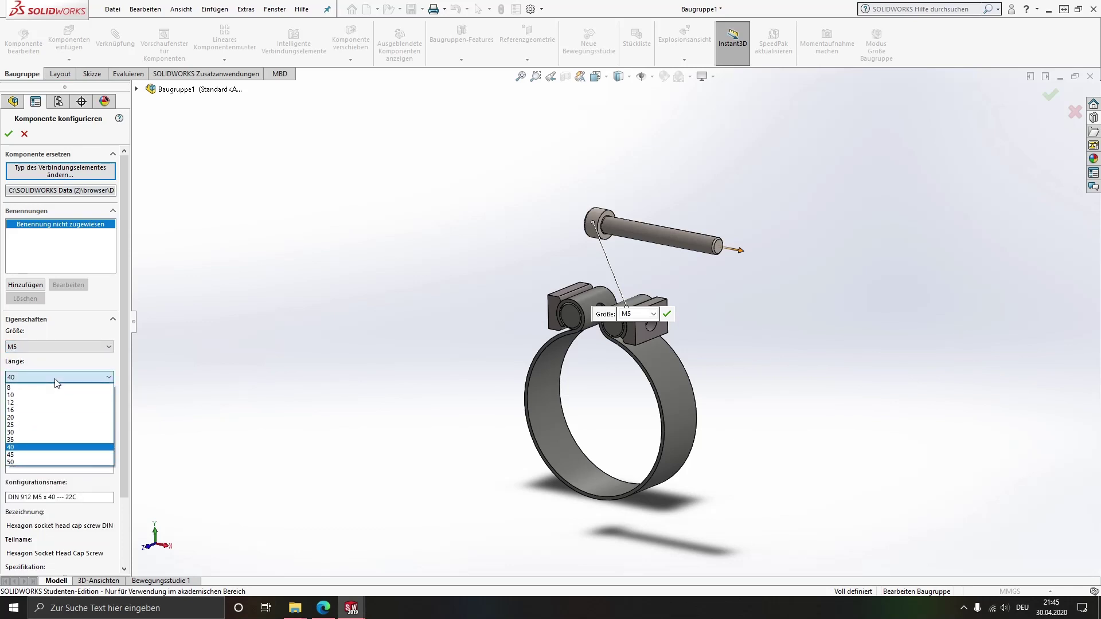
pyautogui.click(50, 377)
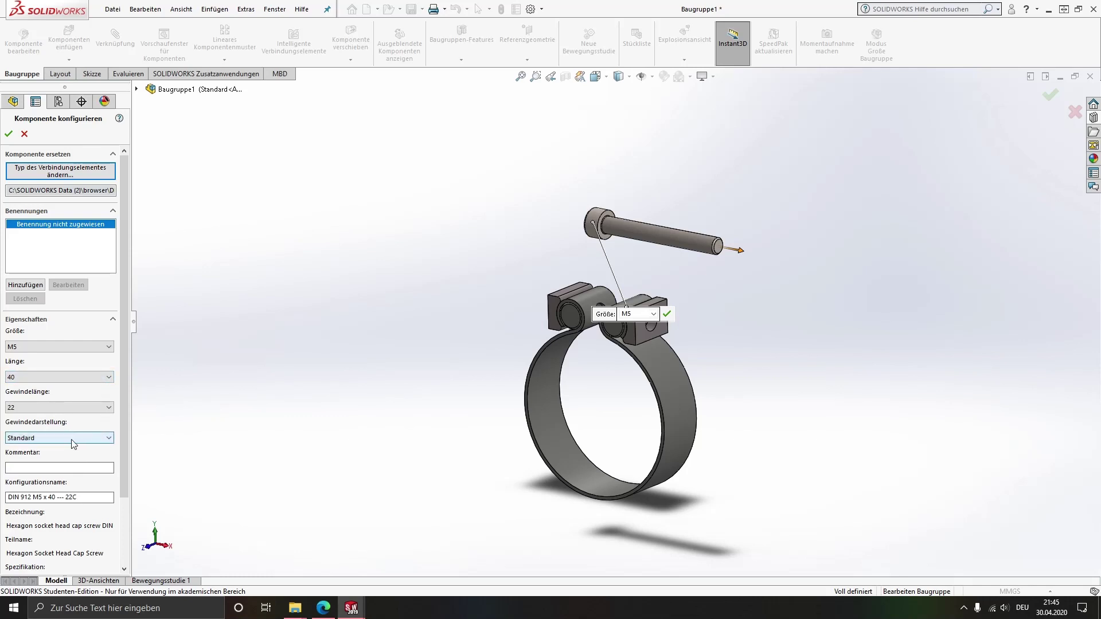
pyautogui.scroll(-2, 659, 216)
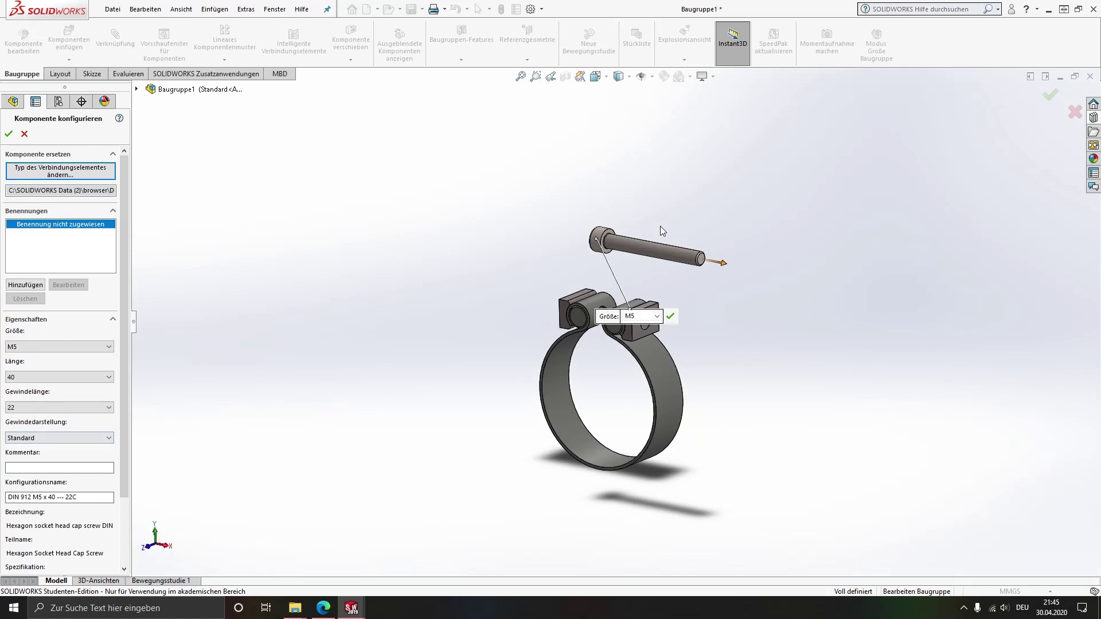
pyautogui.scroll(-2, 658, 231)
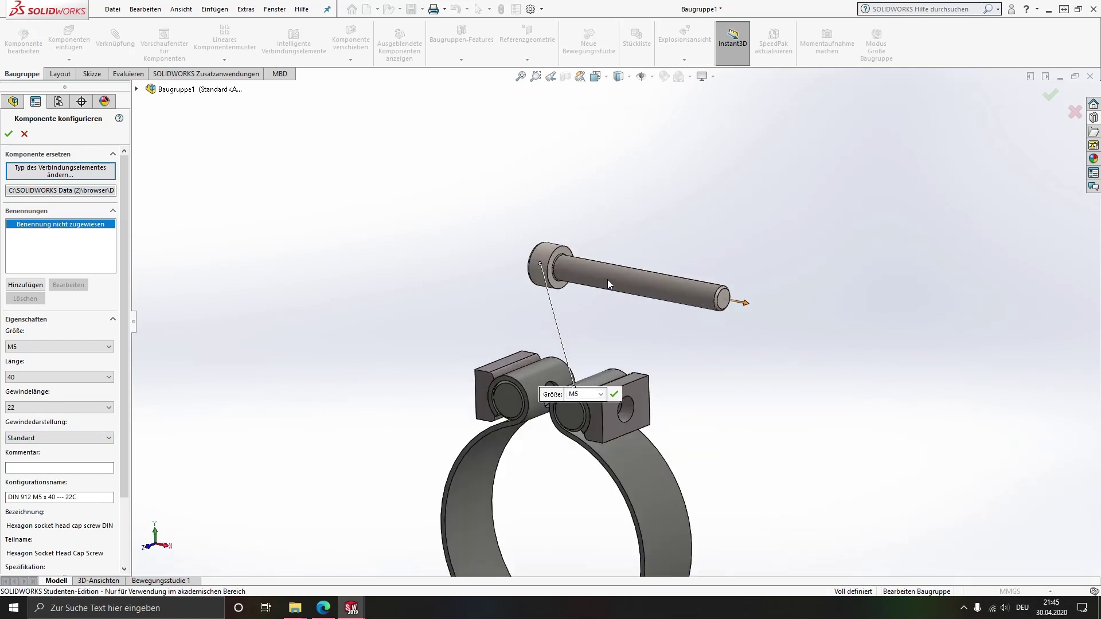
pyautogui.click(74, 443)
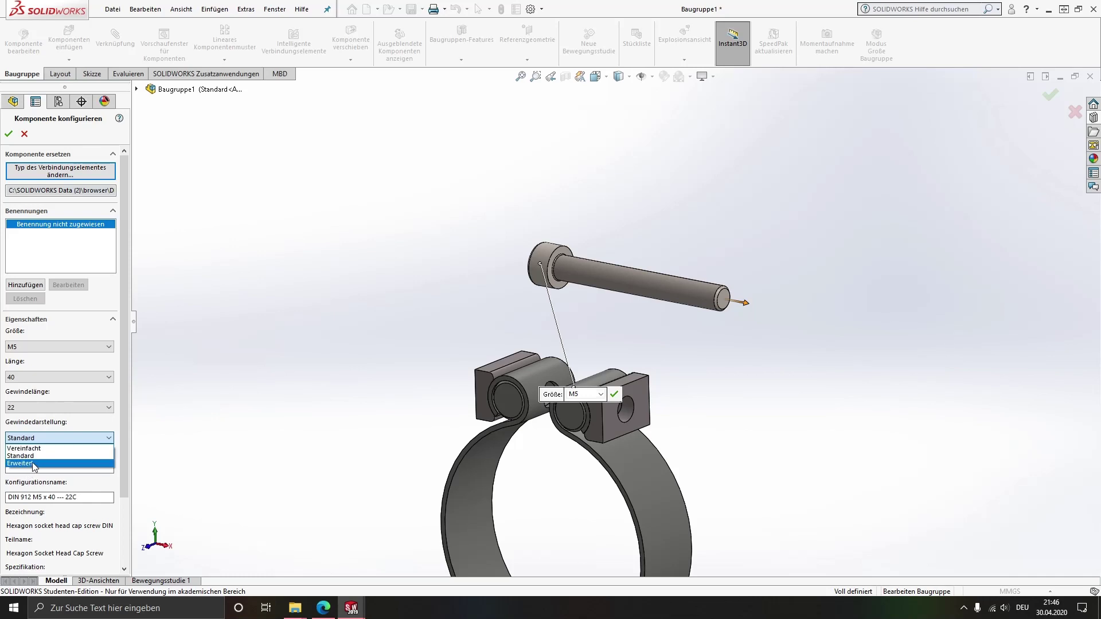
pyautogui.click(32, 463)
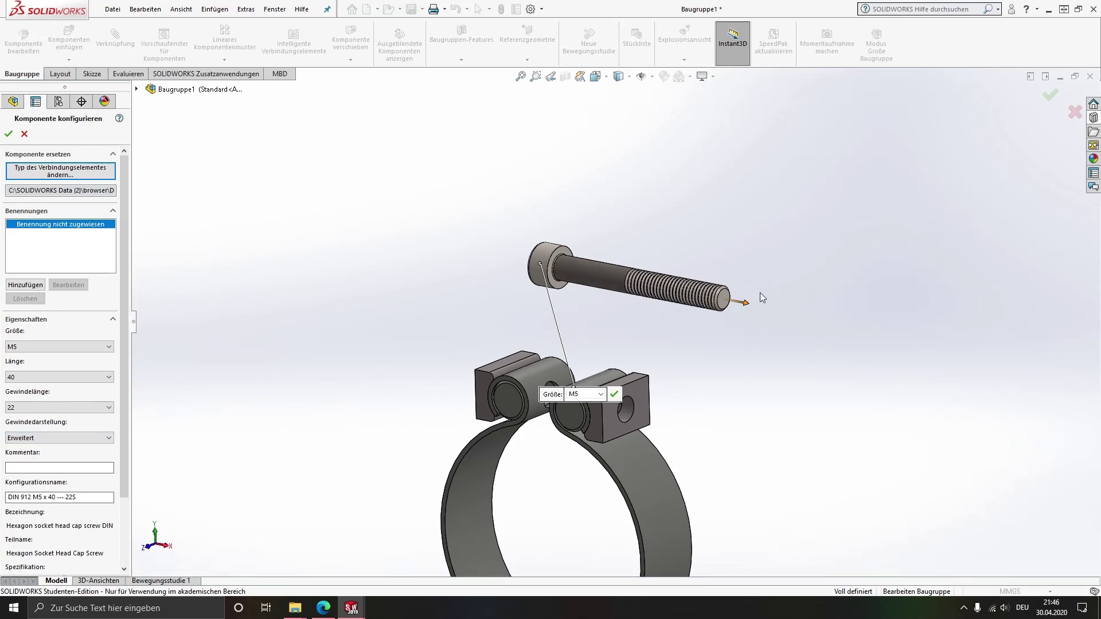
pyautogui.scroll(-3, 674, 317)
pyautogui.scroll(-3, 545, 292)
pyautogui.scroll(-1, 631, 301)
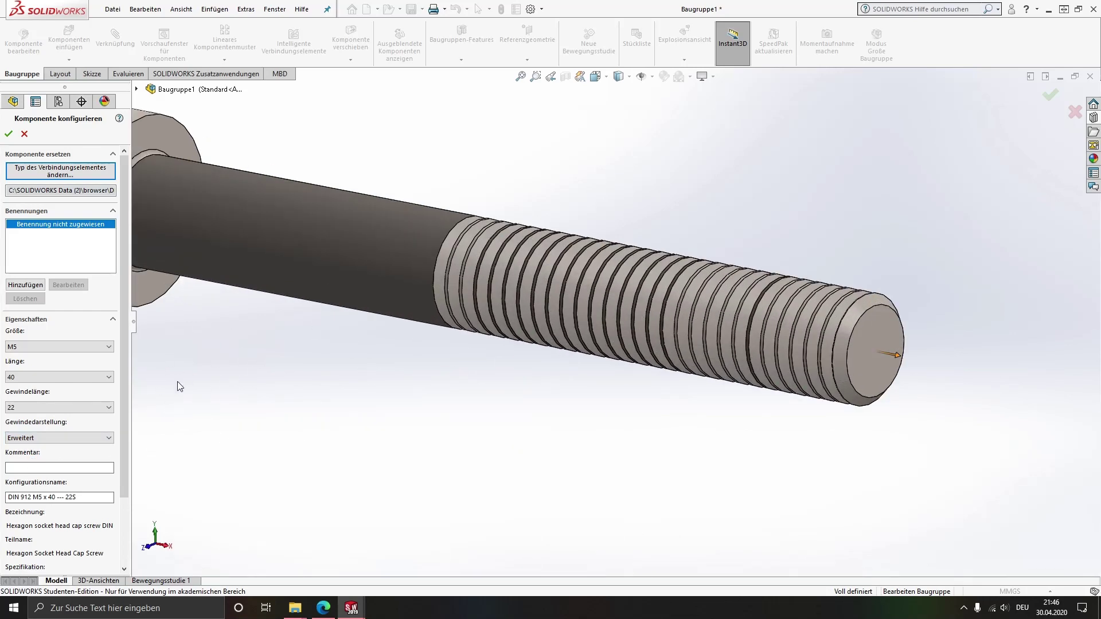
pyautogui.scroll(-2, 73, 453)
pyautogui.scroll(3, 328, 431)
pyautogui.scroll(1, 462, 393)
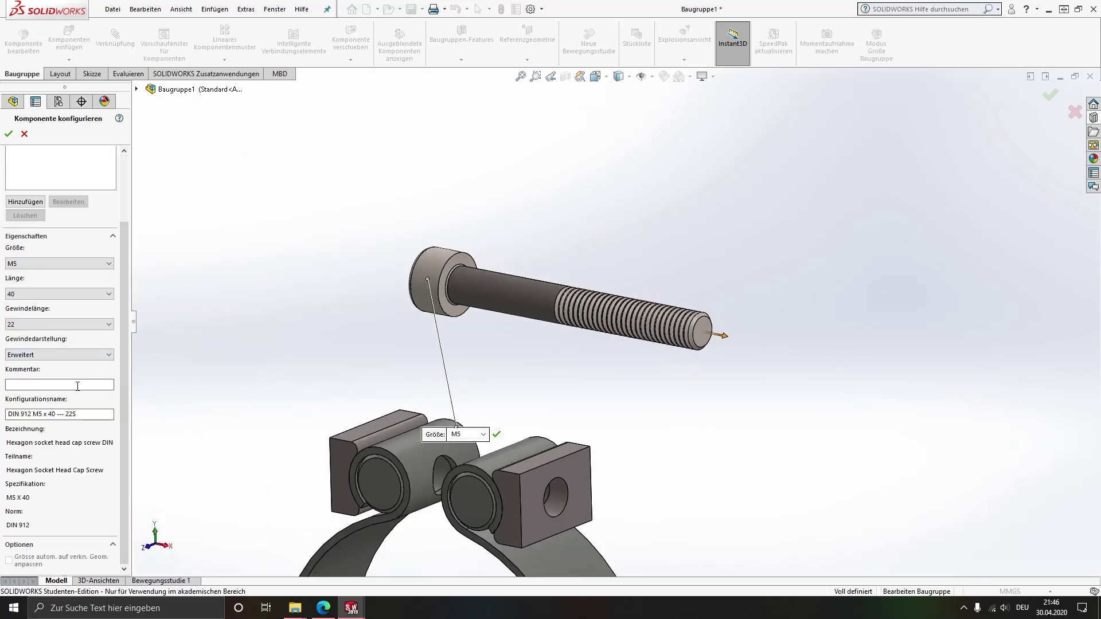
pyautogui.scroll(3, 77, 386)
pyautogui.click(51, 437)
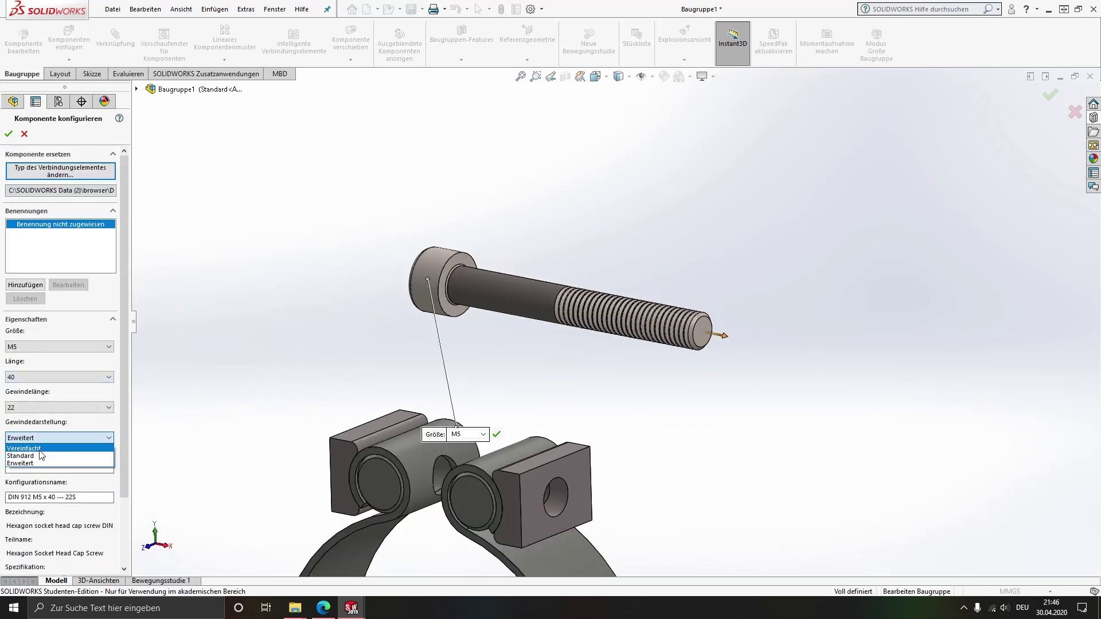
pyautogui.click(39, 449)
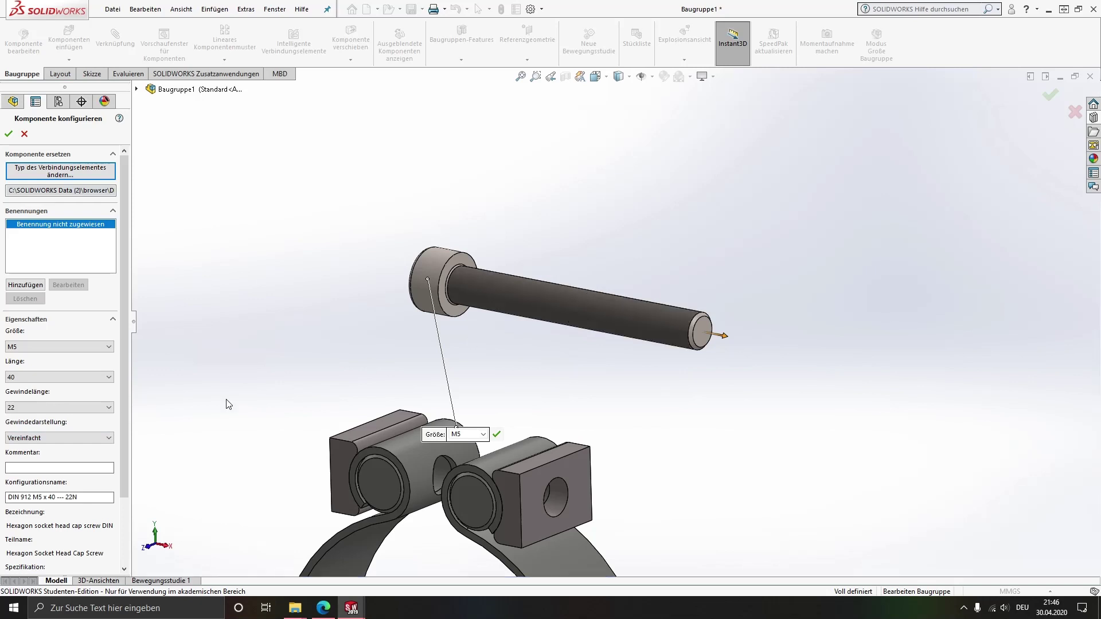
pyautogui.click(55, 438)
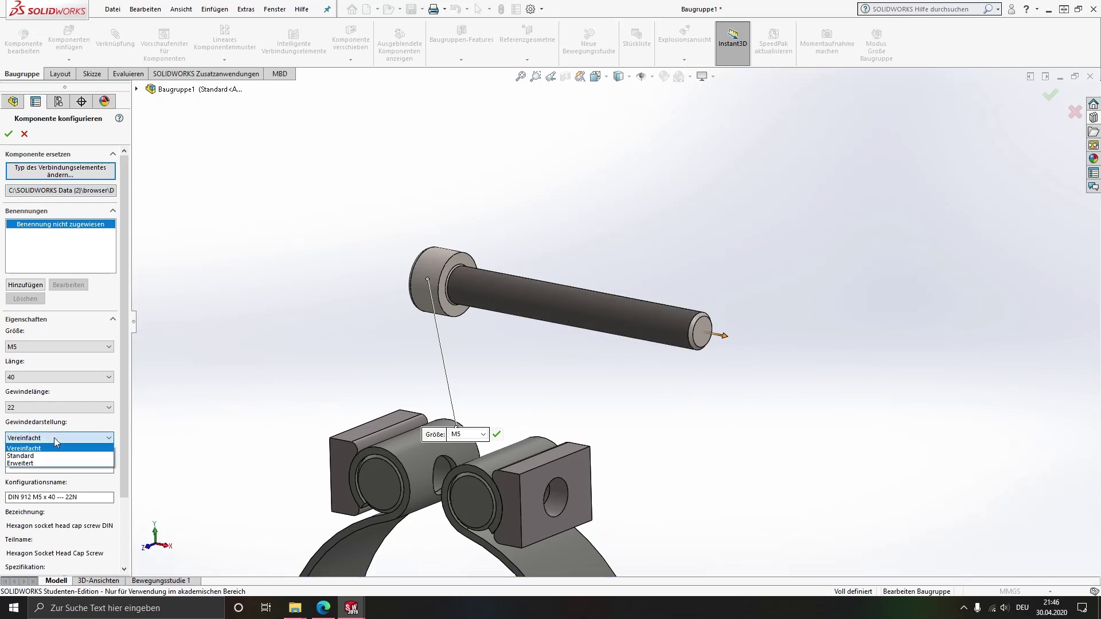
pyautogui.click(34, 456)
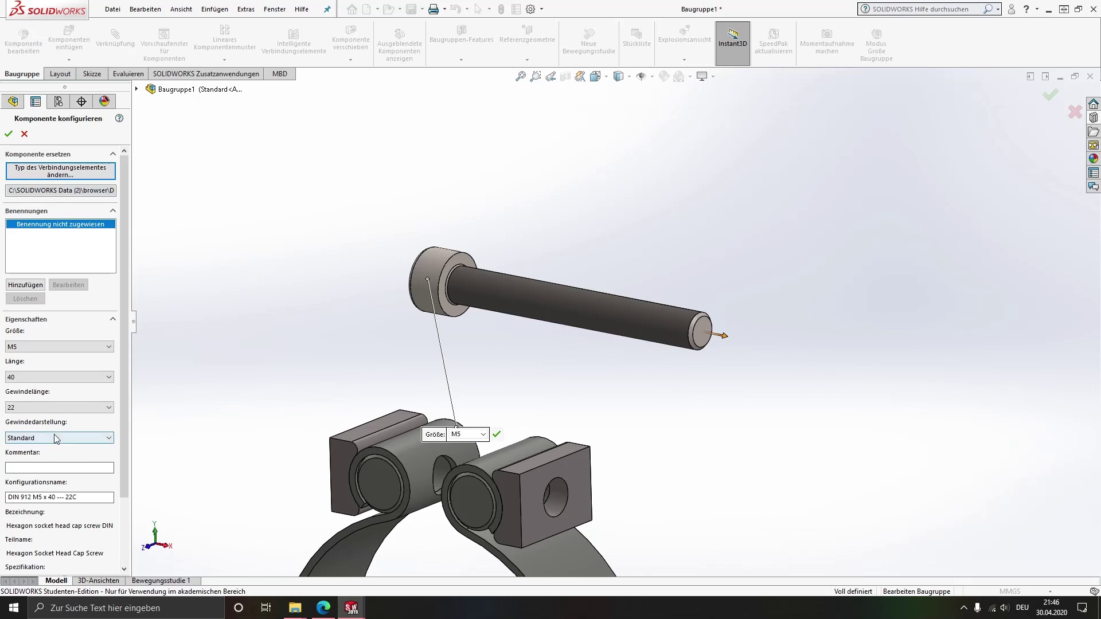
pyautogui.moveTo(125, 456)
pyautogui.mouseDown()
pyautogui.moveTo(119, 548)
pyautogui.moveTo(119, 485)
pyautogui.mouseUp()
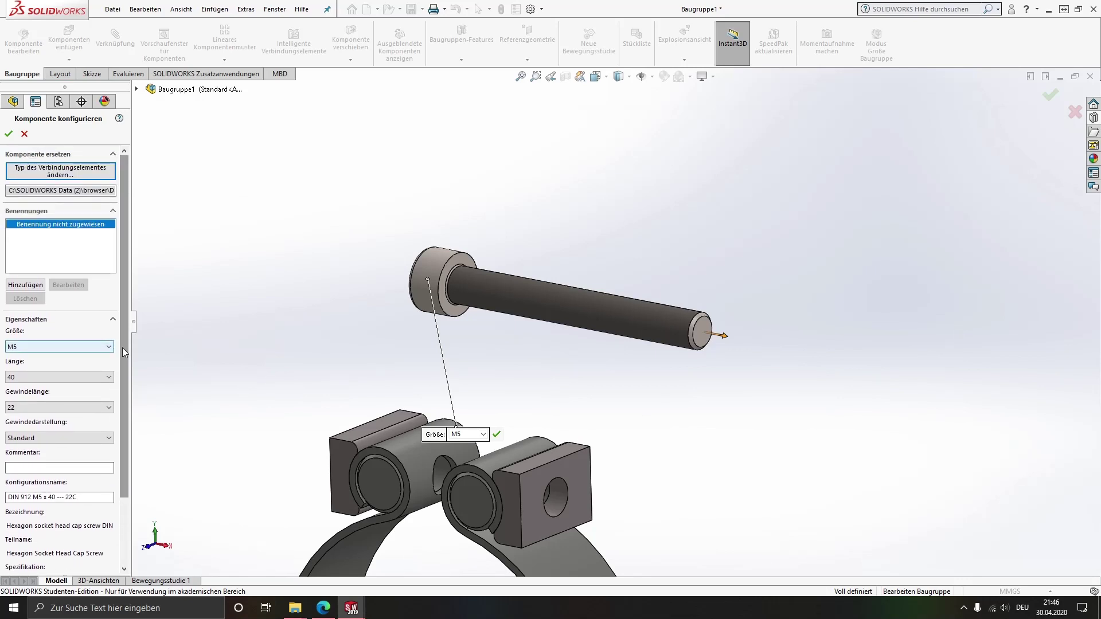
# Step: Confirm the M5 x 40 screw and delete the accidentally placed duplicate copy
pyautogui.click(8, 134)
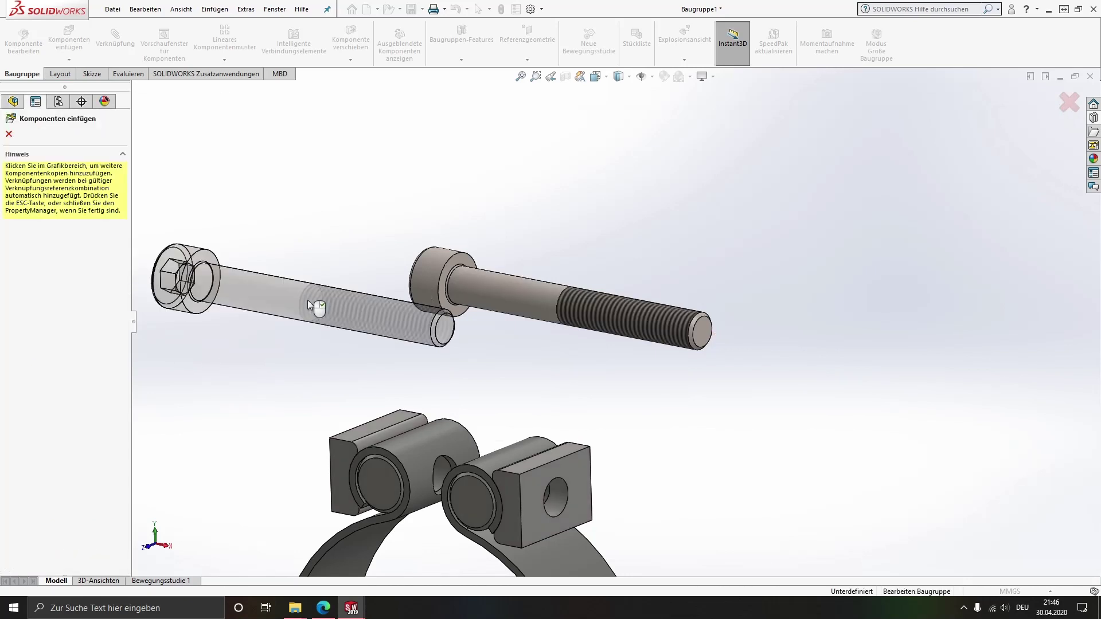
pyautogui.click(309, 294)
pyautogui.press('Escape')
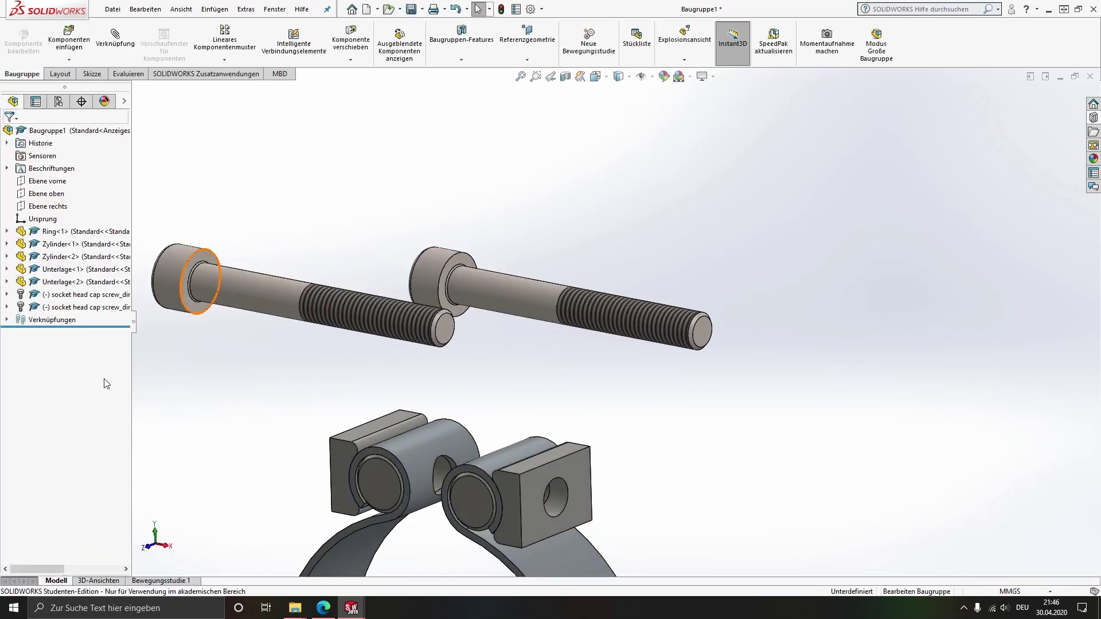
pyautogui.click(69, 308)
pyautogui.press('Delete')
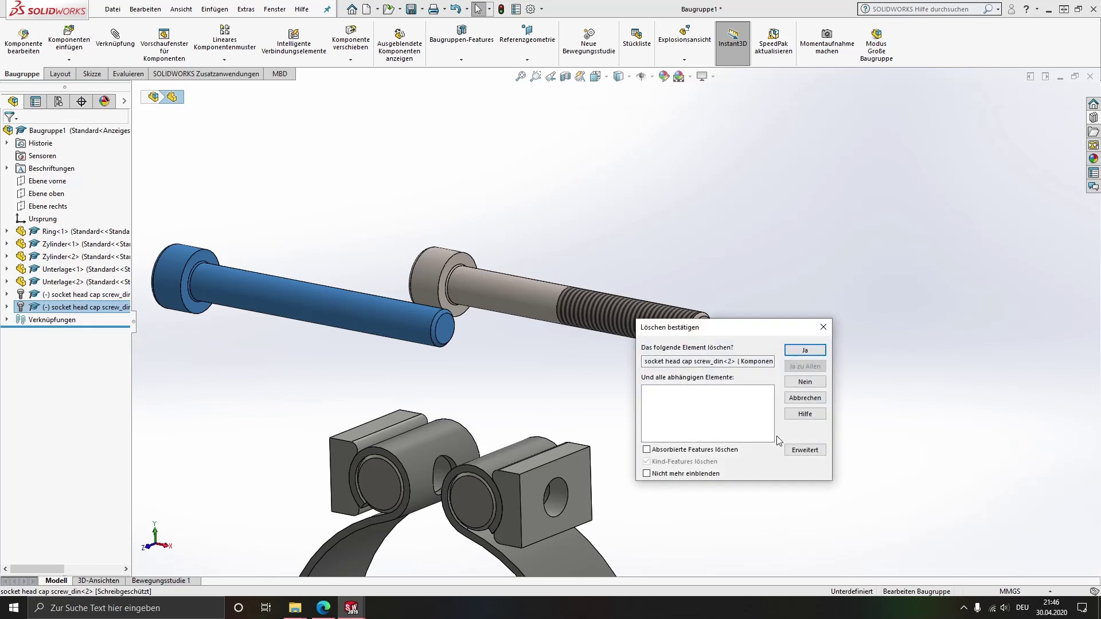
pyautogui.click(805, 351)
pyautogui.scroll(3, 610, 324)
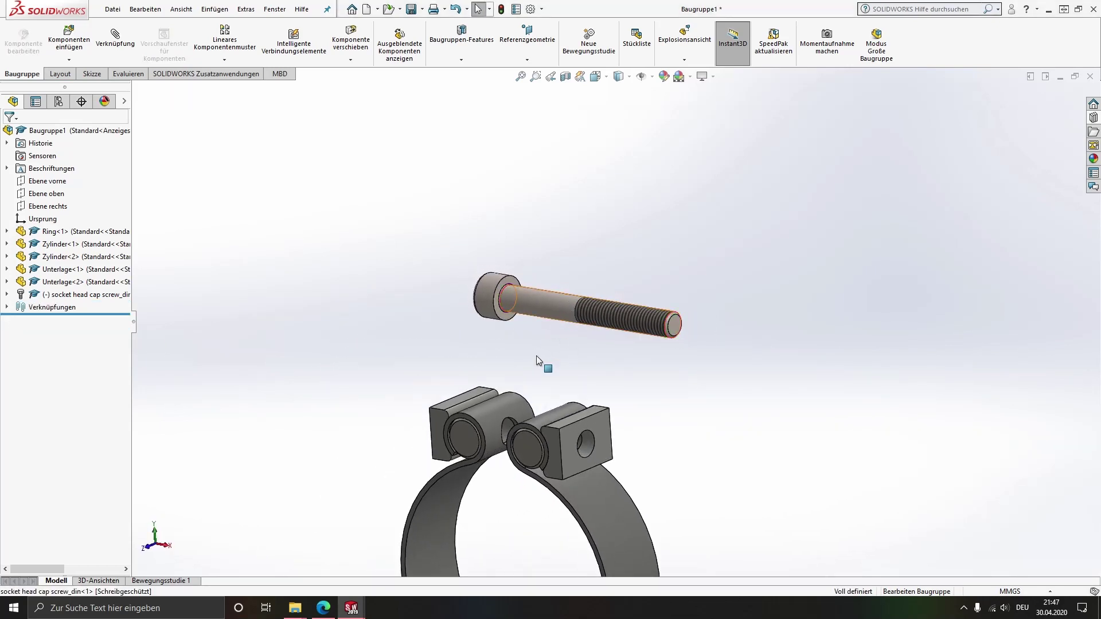
pyautogui.scroll(-3, 545, 379)
pyautogui.scroll(3, 556, 396)
pyautogui.scroll(2, 659, 336)
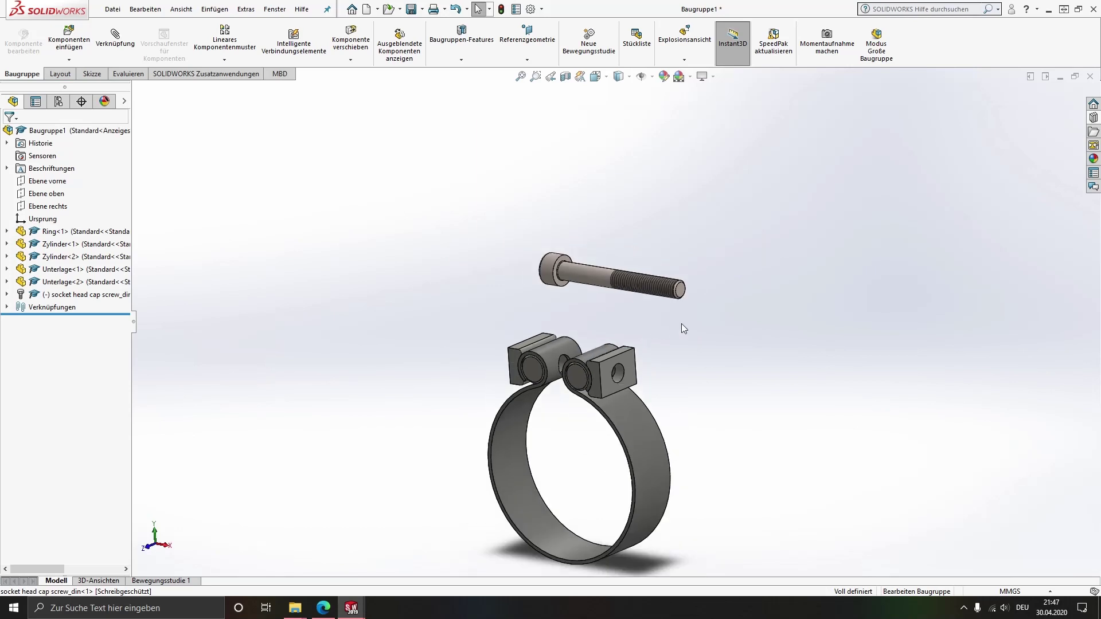
pyautogui.scroll(-2, 660, 315)
# Step: Mate the screw shaft concentric with the lug hole of Unterlage<2>
pyautogui.scroll(-1, 612, 294)
pyautogui.click(516, 237)
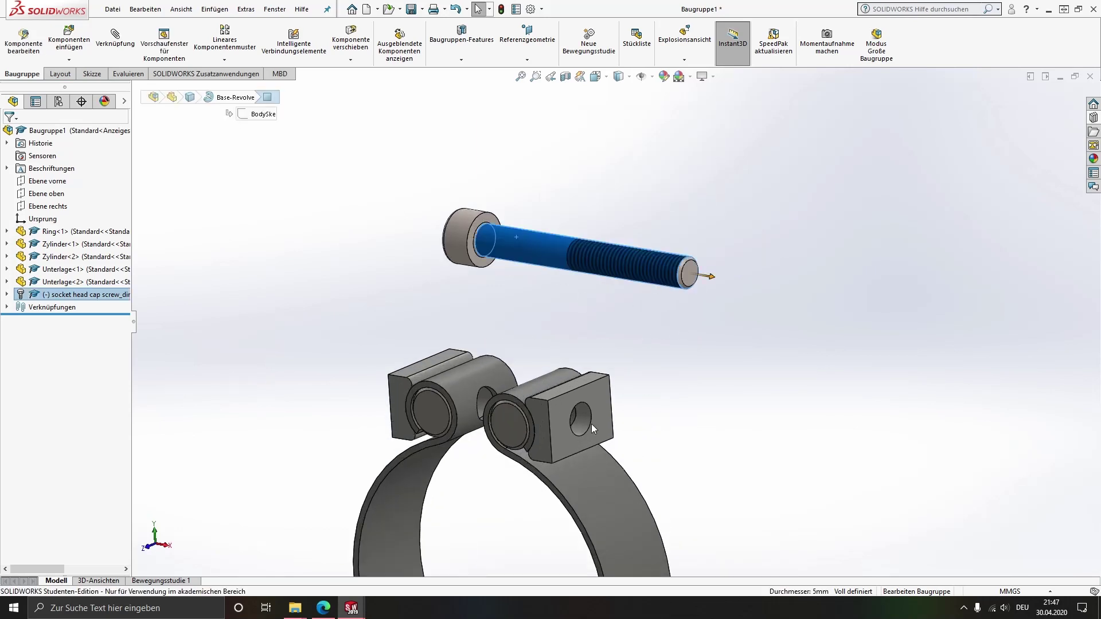
pyautogui.click(635, 282)
pyautogui.scroll(-1, 612, 256)
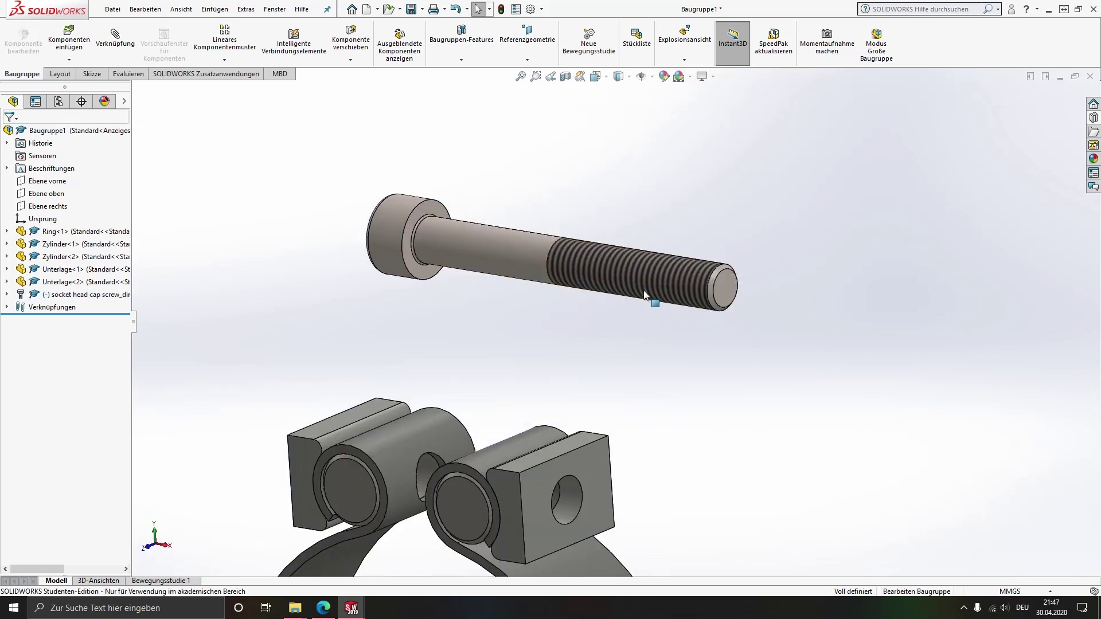
pyautogui.scroll(-2, 638, 274)
pyautogui.scroll(1, 578, 299)
pyautogui.scroll(2, 578, 300)
pyautogui.scroll(2, 518, 297)
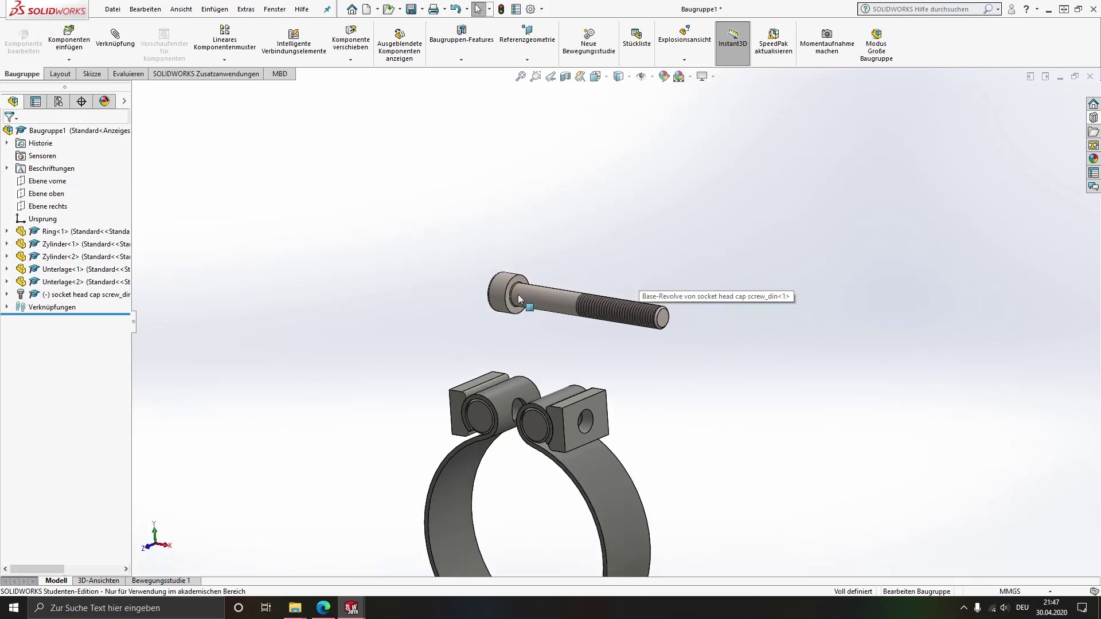
pyautogui.click(534, 297)
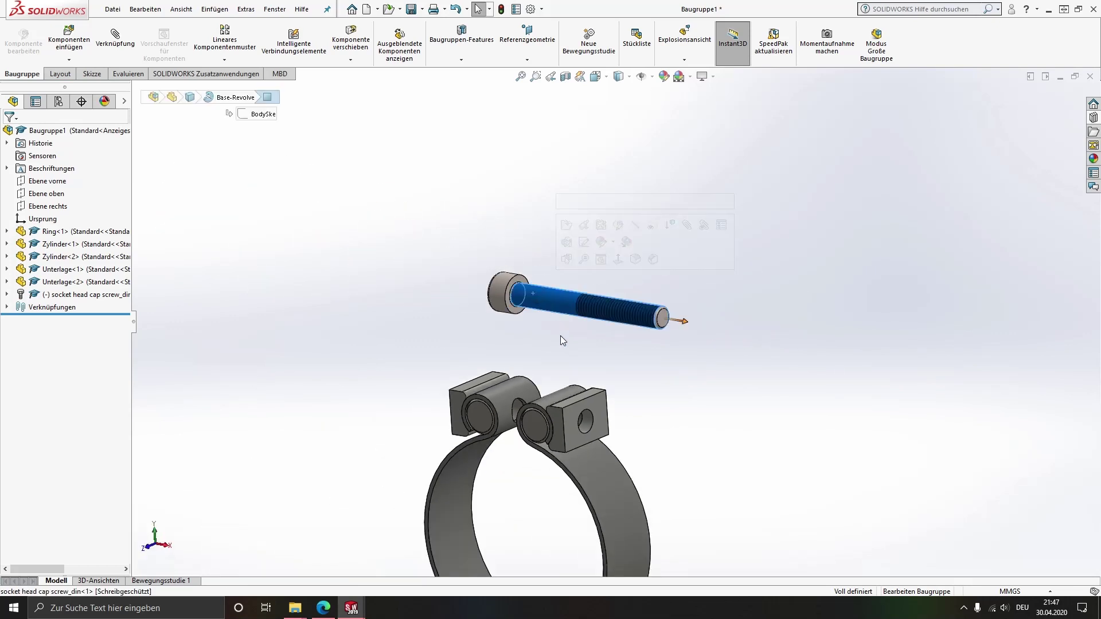
pyautogui.keyDown('ctrl'); pyautogui.click(586, 425); pyautogui.keyUp('ctrl')
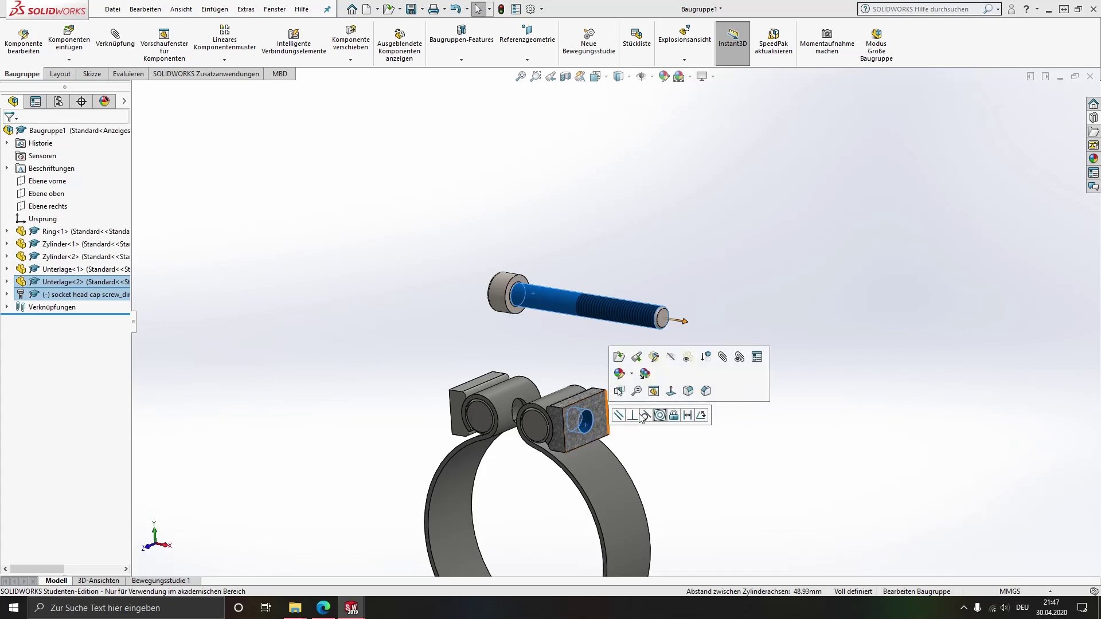
pyautogui.click(660, 416)
pyautogui.click(636, 417)
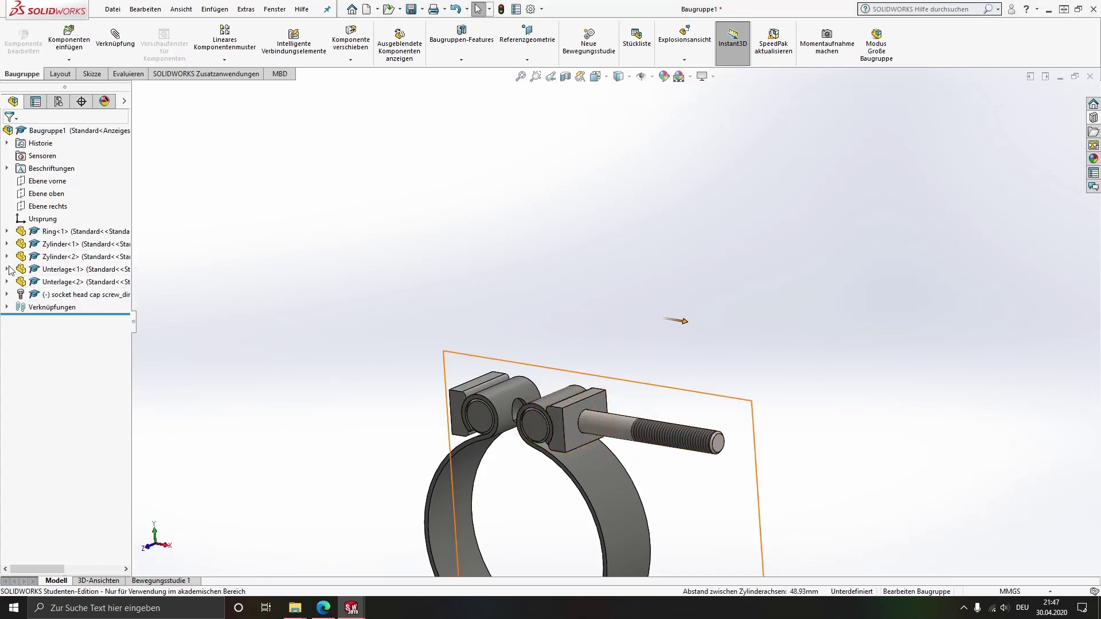
# Step: Edit mate Konzentrisch9 to lock rotation and flip the screw's alignment
pyautogui.click(6, 294)
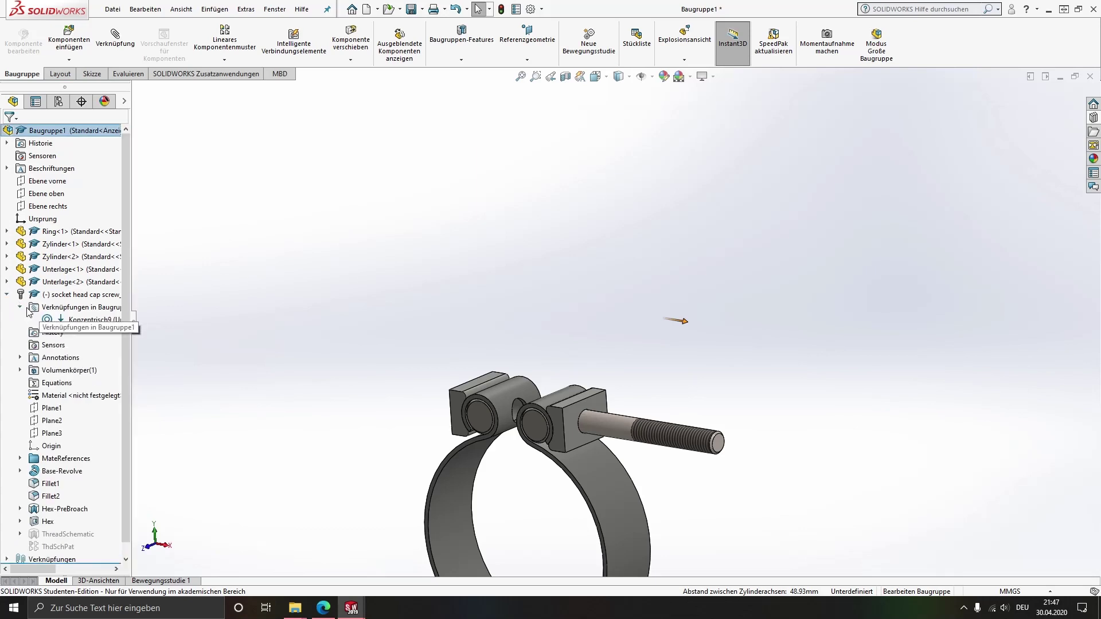
pyautogui.click(56, 320)
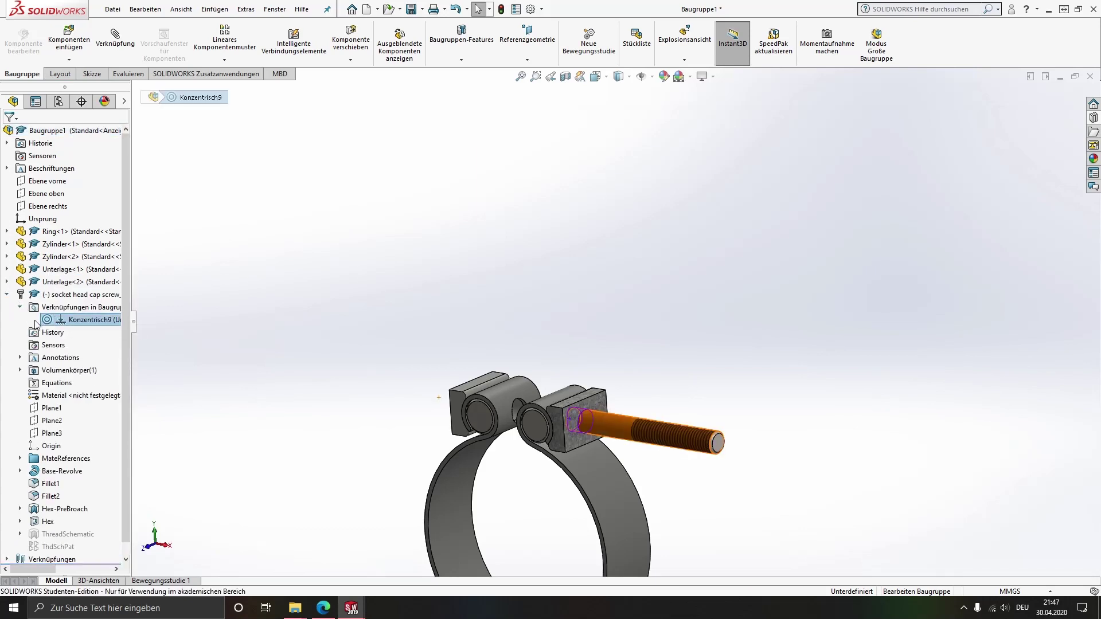
pyautogui.doubleClick(35, 321)
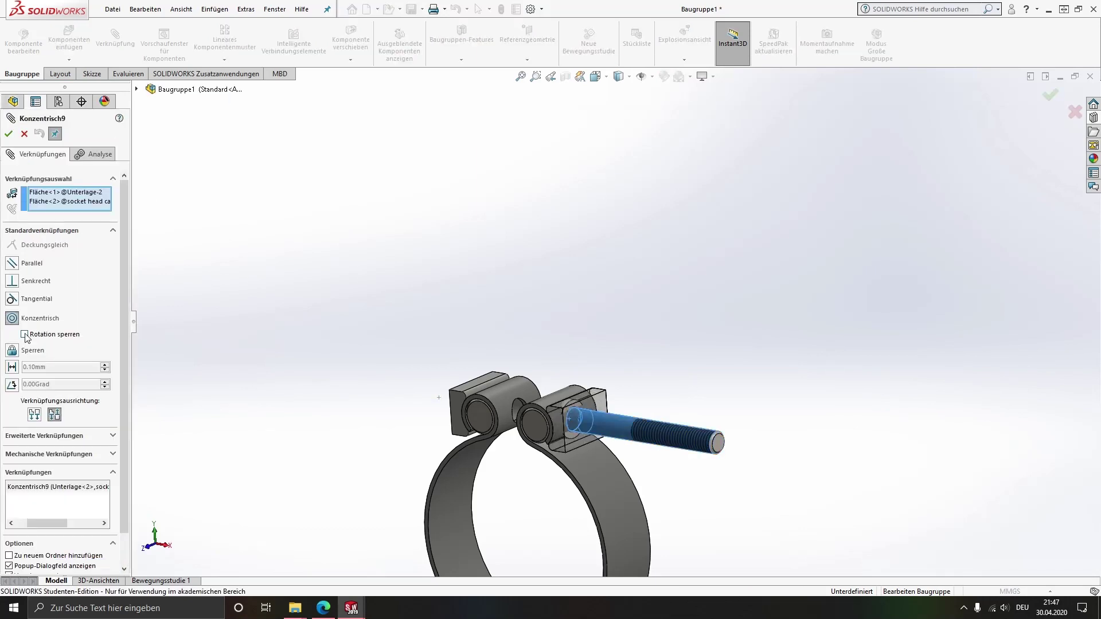
pyautogui.click(34, 414)
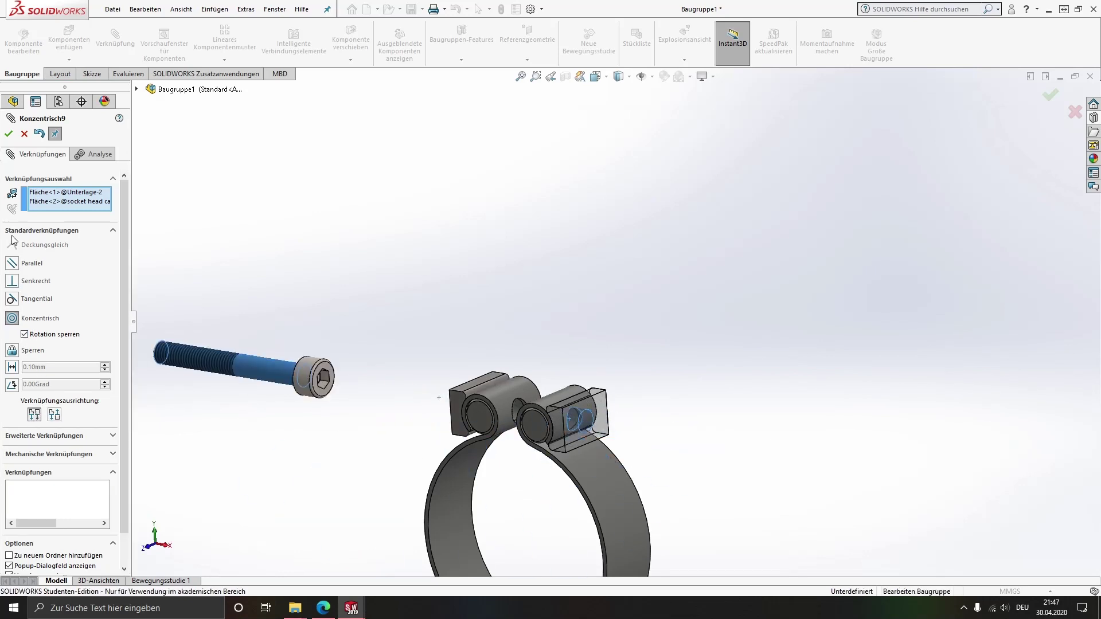
pyautogui.click(24, 334)
pyautogui.click(7, 136)
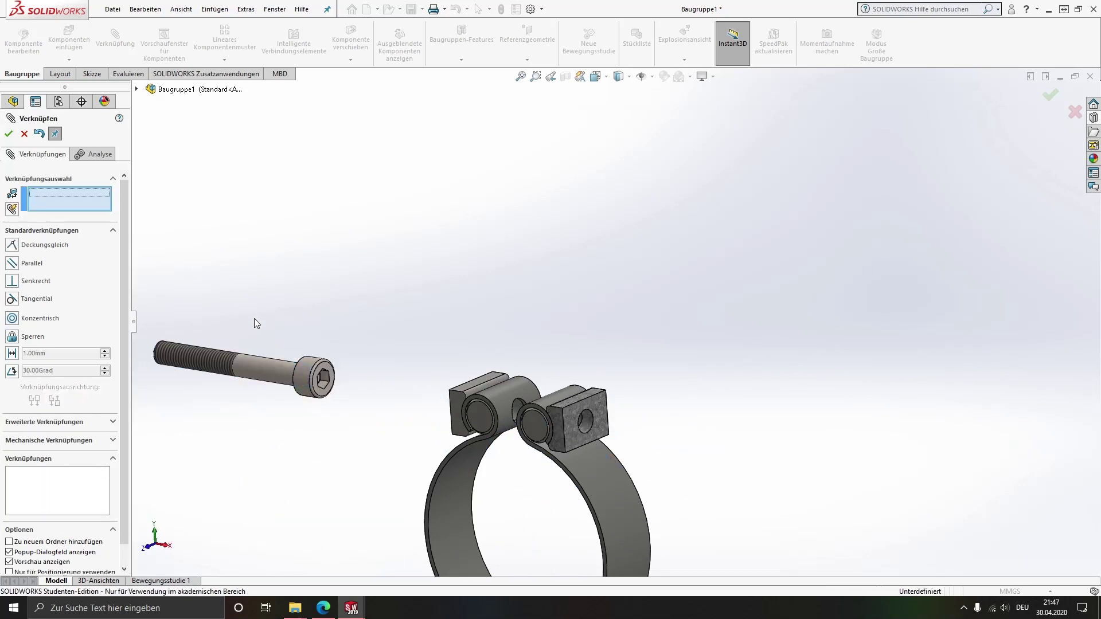
# Step: Slide the screw through both lug holes and seat its head against the lug block
pyautogui.moveTo(248, 363); pyautogui.dragTo(820, 475)
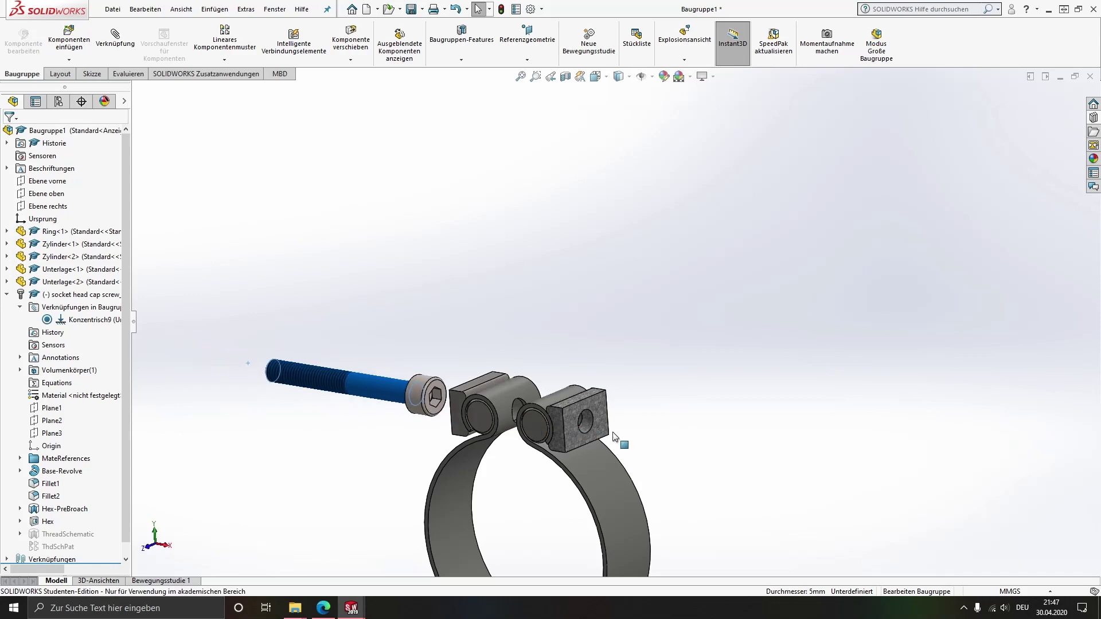
pyautogui.scroll(1, 746, 430)
pyautogui.scroll(-3, 590, 354)
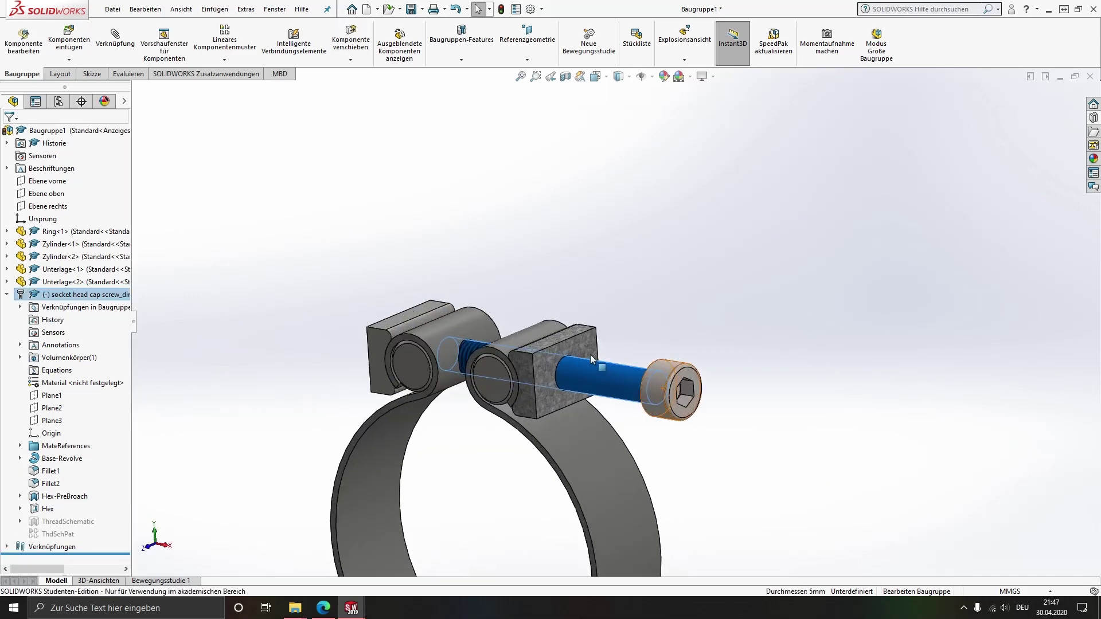
pyautogui.scroll(-3, 494, 356)
pyautogui.click(494, 356)
pyautogui.moveTo(619, 384); pyautogui.dragTo(718, 364, button='middle')
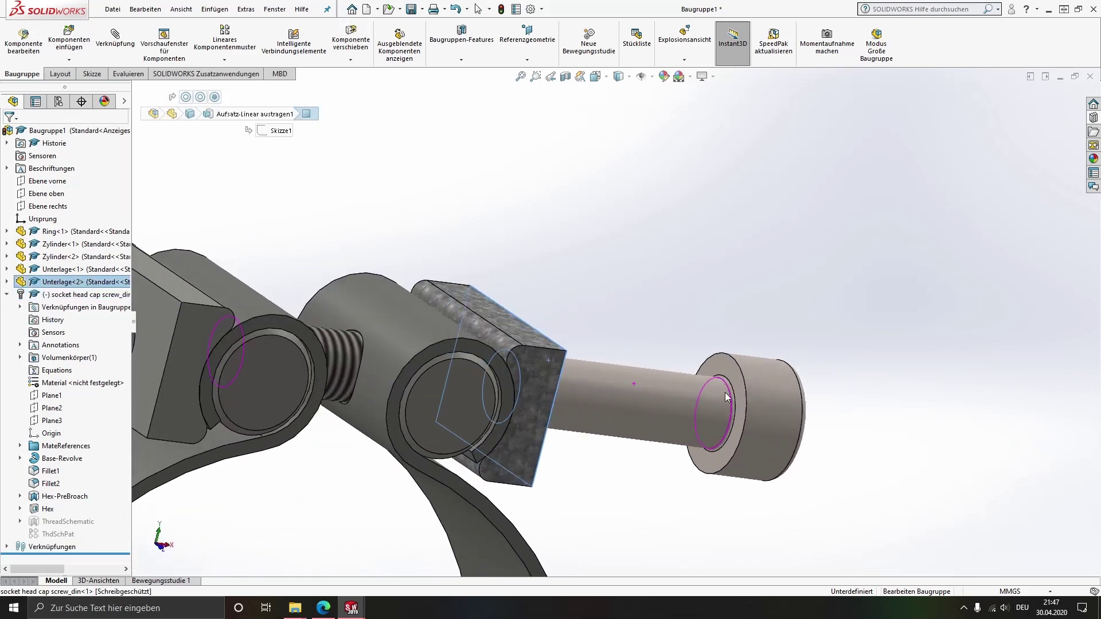
pyautogui.click(719, 364)
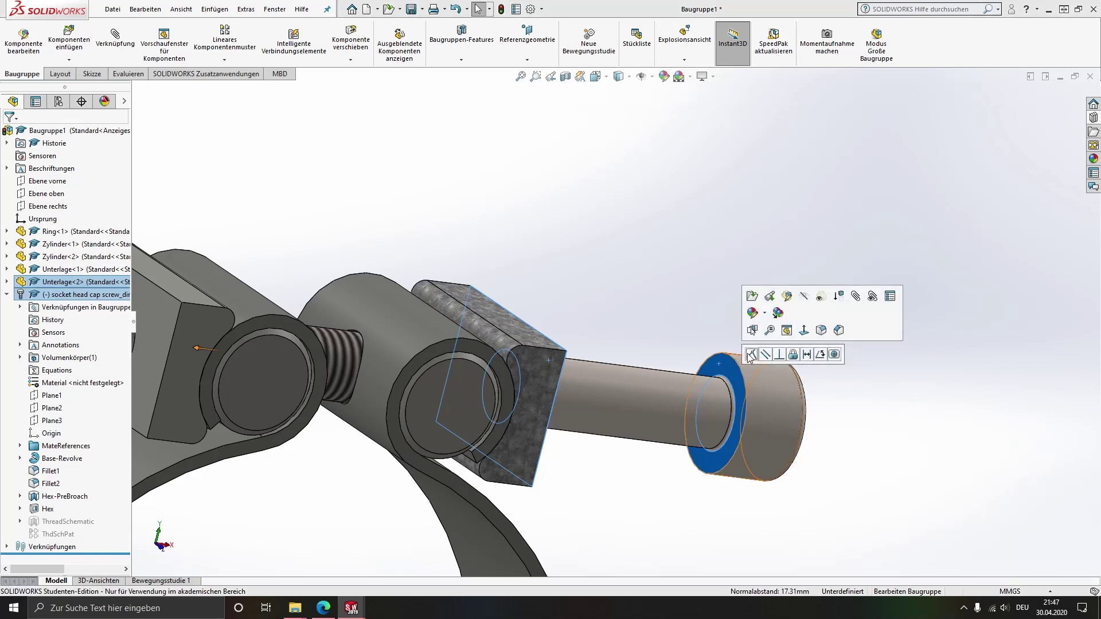
pyautogui.moveTo(718, 364); pyautogui.dragTo(649, 300)
pyautogui.scroll(3, 612, 271)
pyautogui.scroll(3, 591, 311)
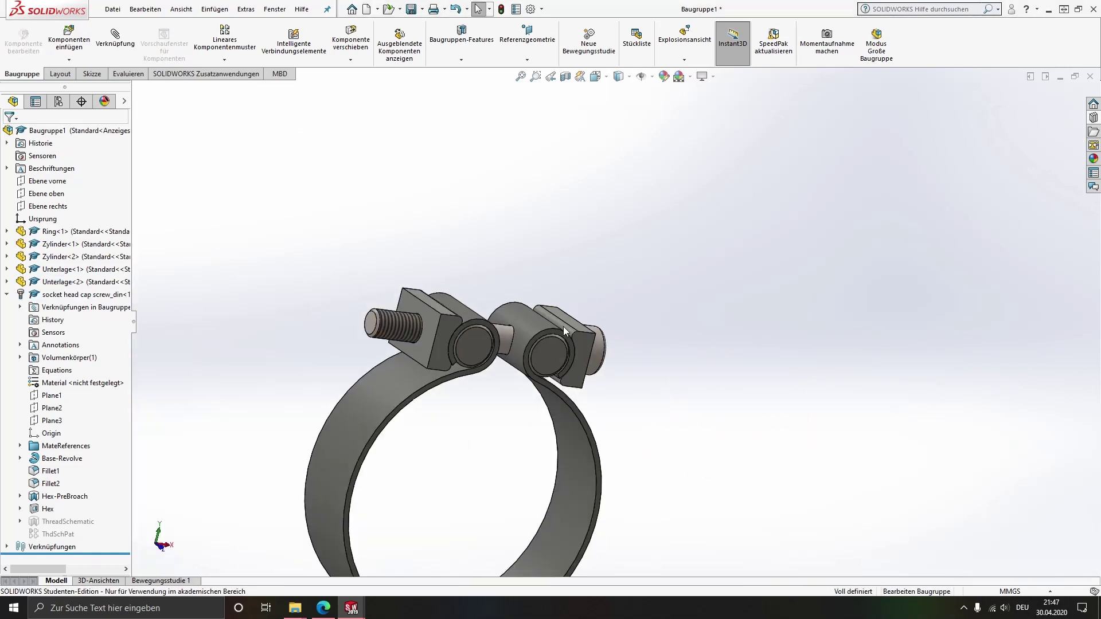
pyautogui.click(7, 294)
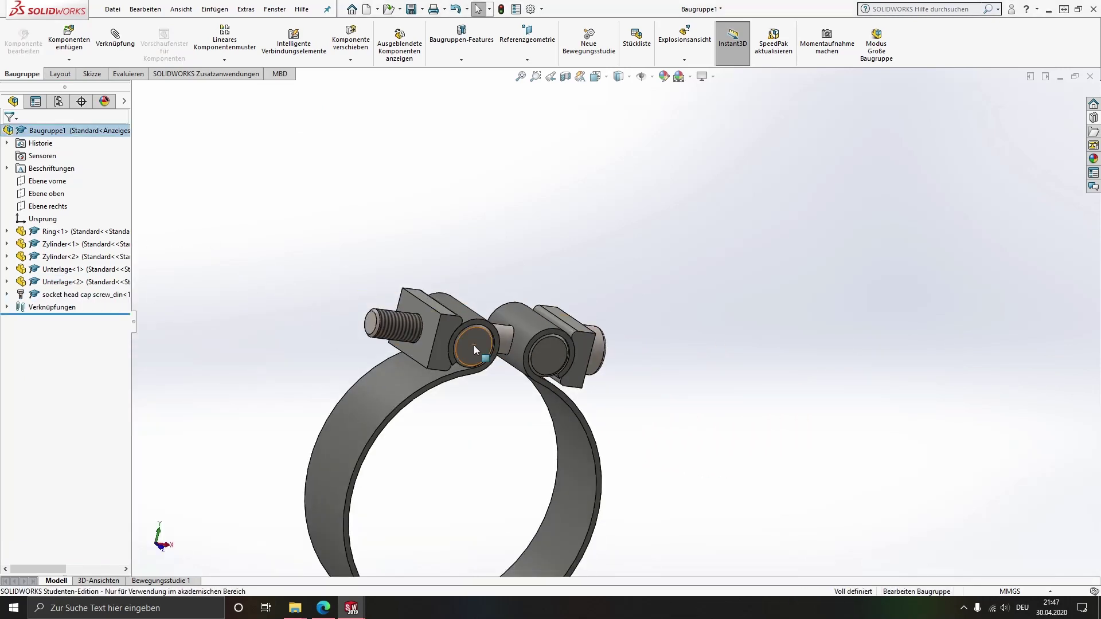
pyautogui.moveTo(474, 345); pyautogui.dragTo(478, 336, button='middle')
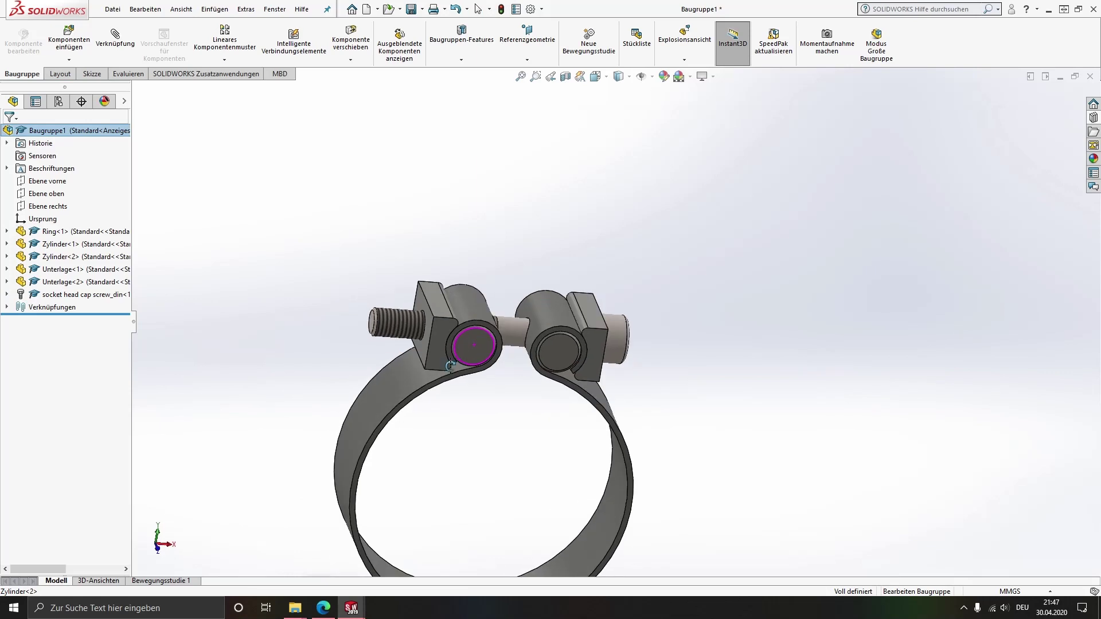
# Step: Insert a Sechskantmutter mit Flansch DIN 6923 from Muttern > Sechskantmuttern at size M5
pyautogui.click(1094, 120)
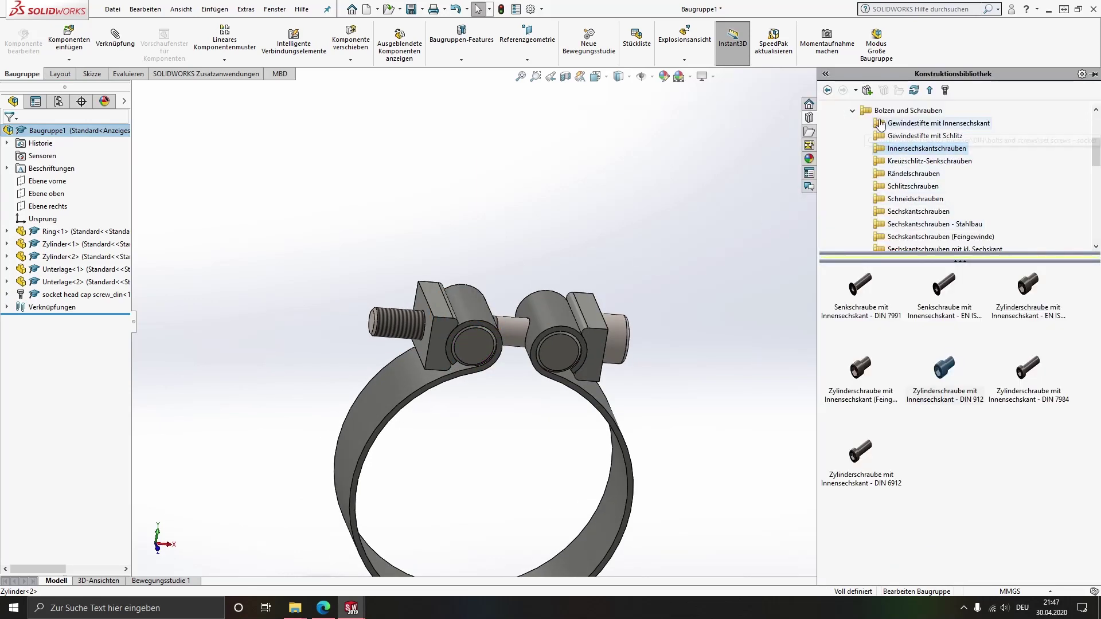
pyautogui.doubleClick(861, 111)
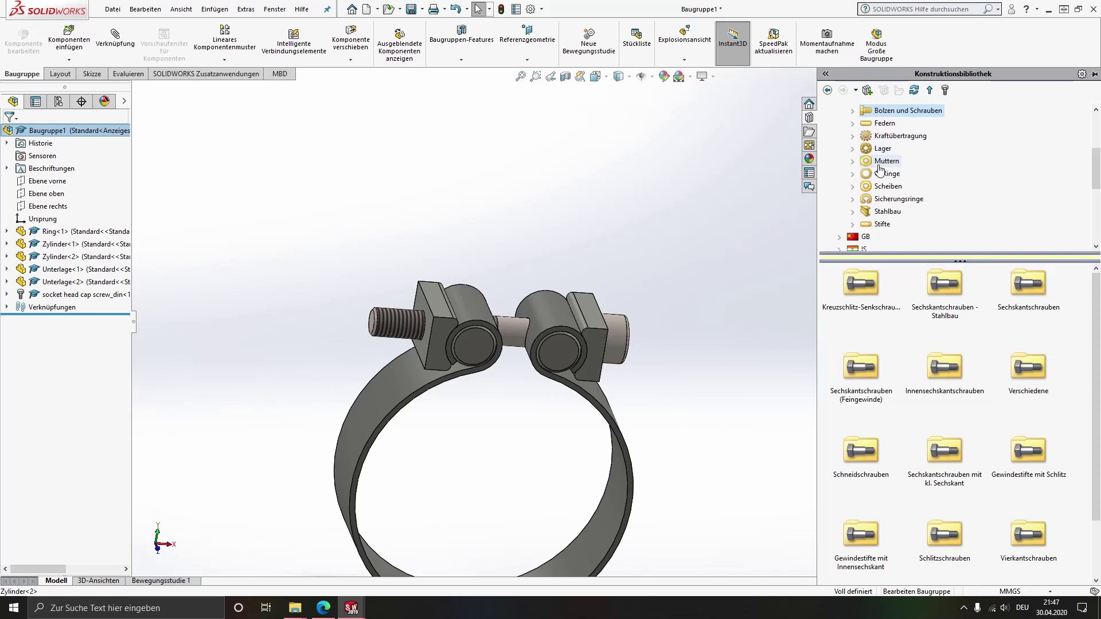
pyautogui.click(881, 162)
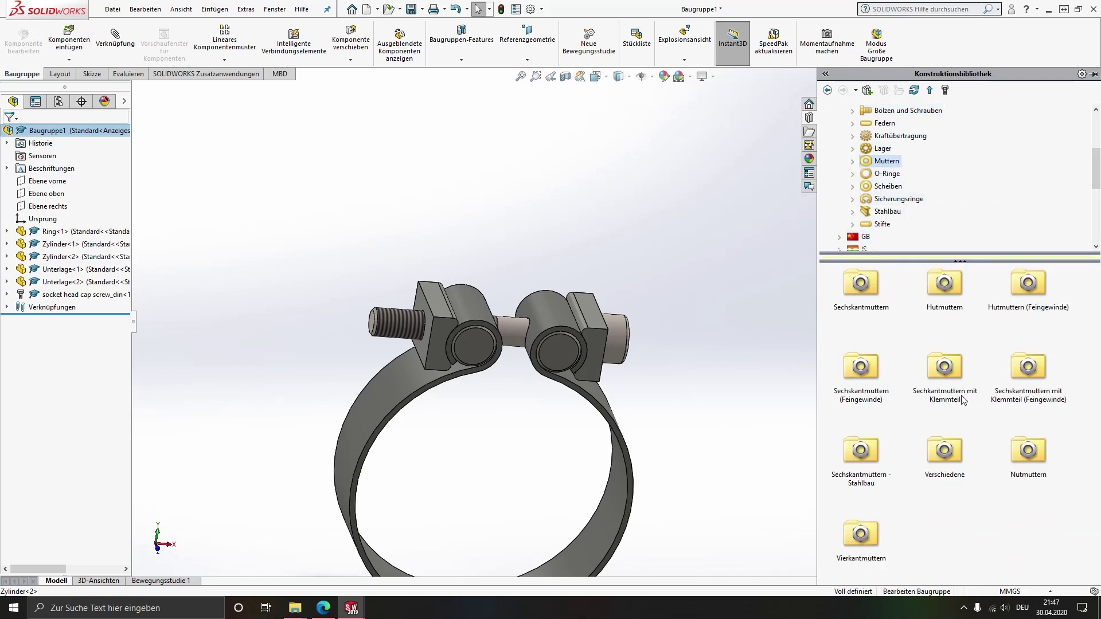
pyautogui.doubleClick(861, 284)
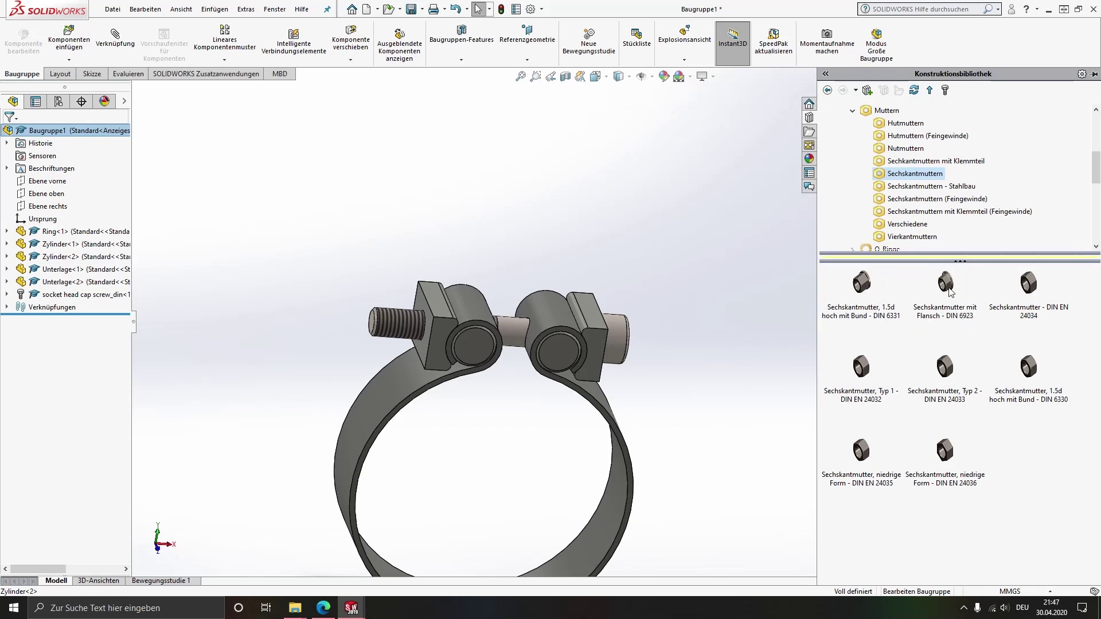
pyautogui.moveTo(951, 293); pyautogui.dragTo(320, 256)
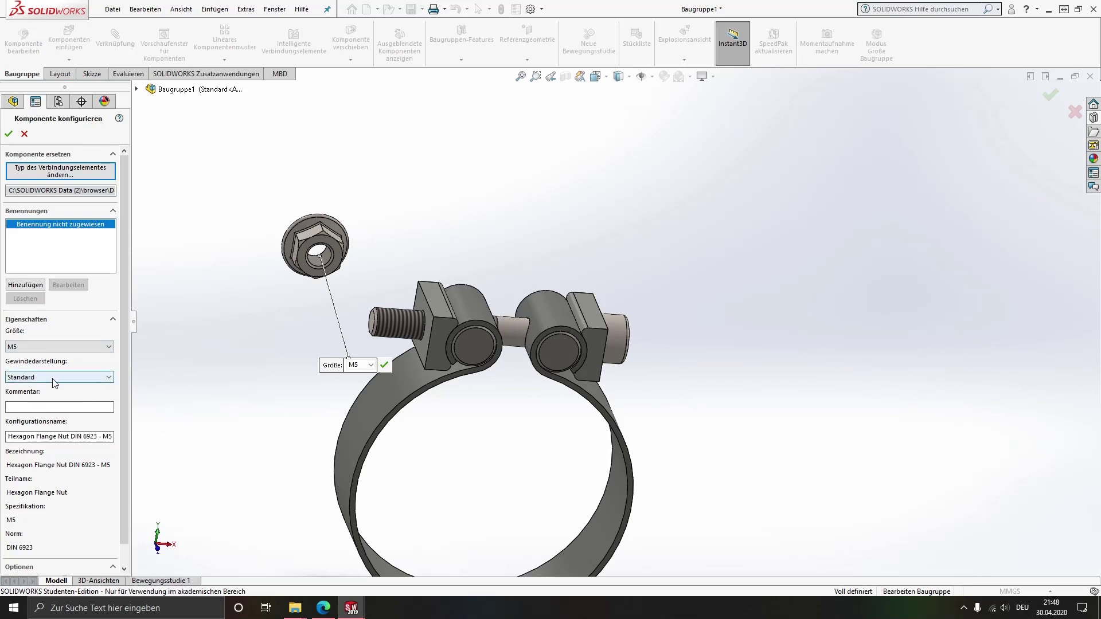
pyautogui.click(9, 135)
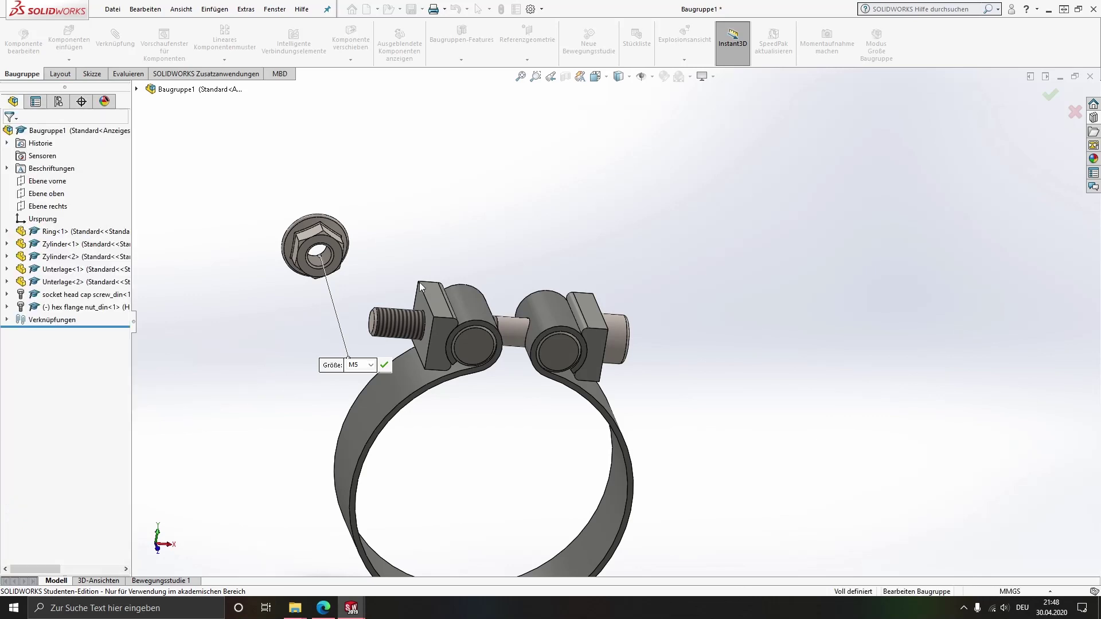
pyautogui.press('Escape')
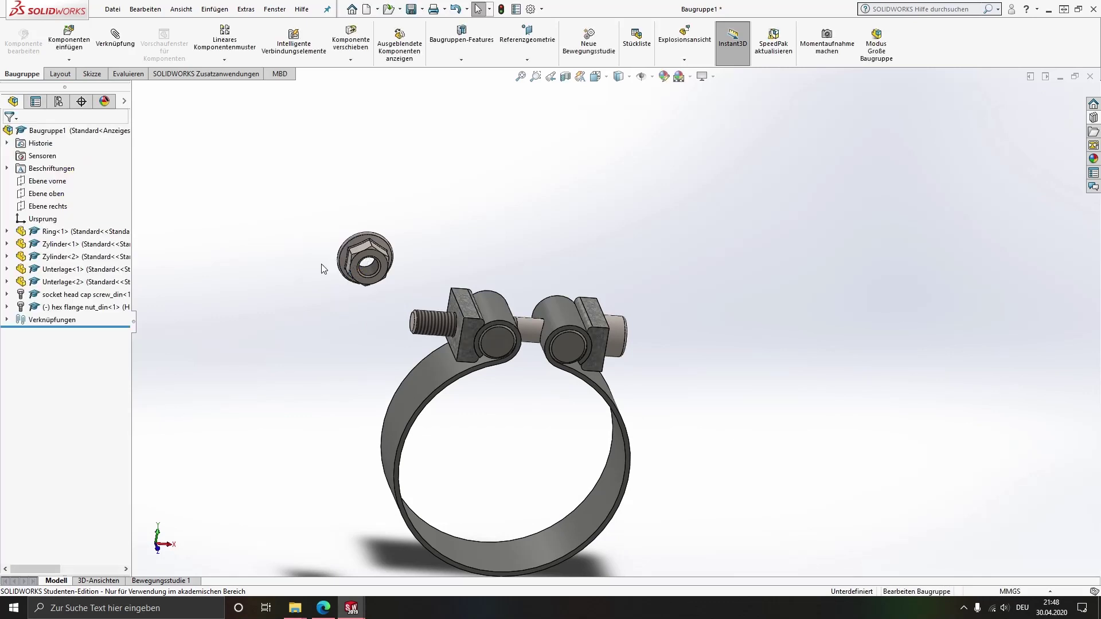
pyautogui.scroll(-3, 321, 263)
# Step: Mate the nut bore concentric with the screw shank, with rotation locked
pyautogui.moveTo(437, 293); pyautogui.dragTo(424, 276, button='middle')
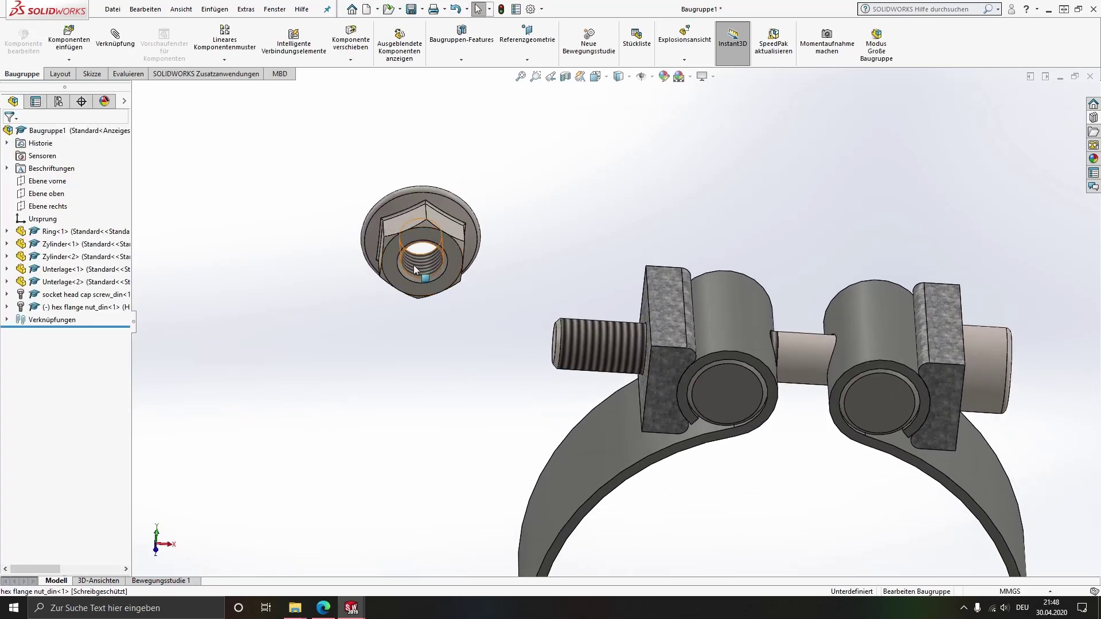
pyautogui.click(414, 265)
pyautogui.keyDown('ctrl'); pyautogui.click(604, 350); pyautogui.keyUp('ctrl')
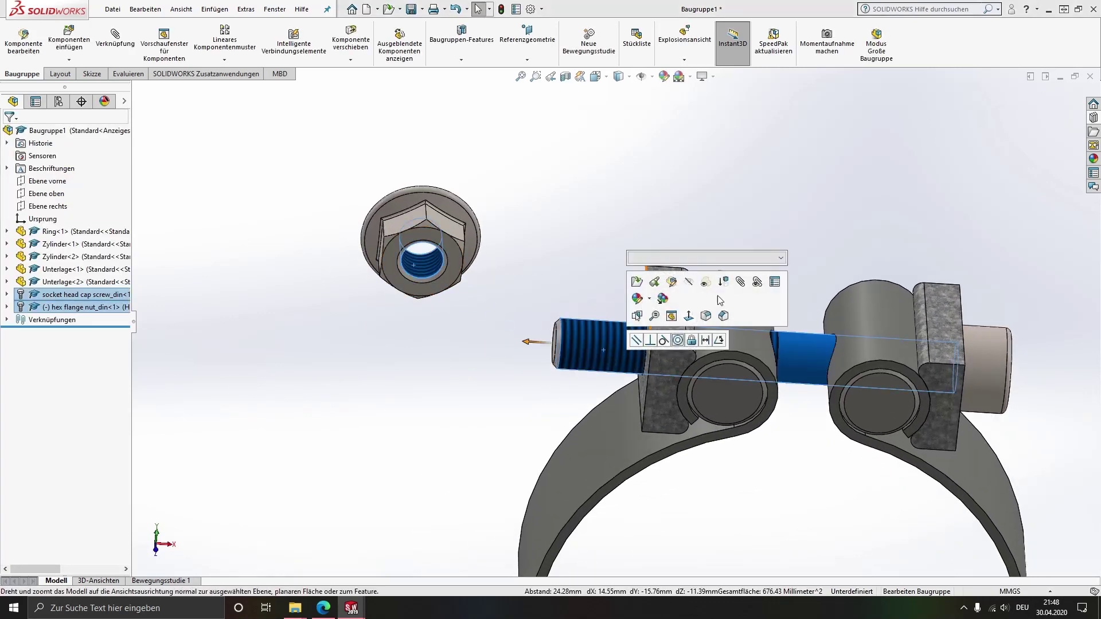
pyautogui.press('m')
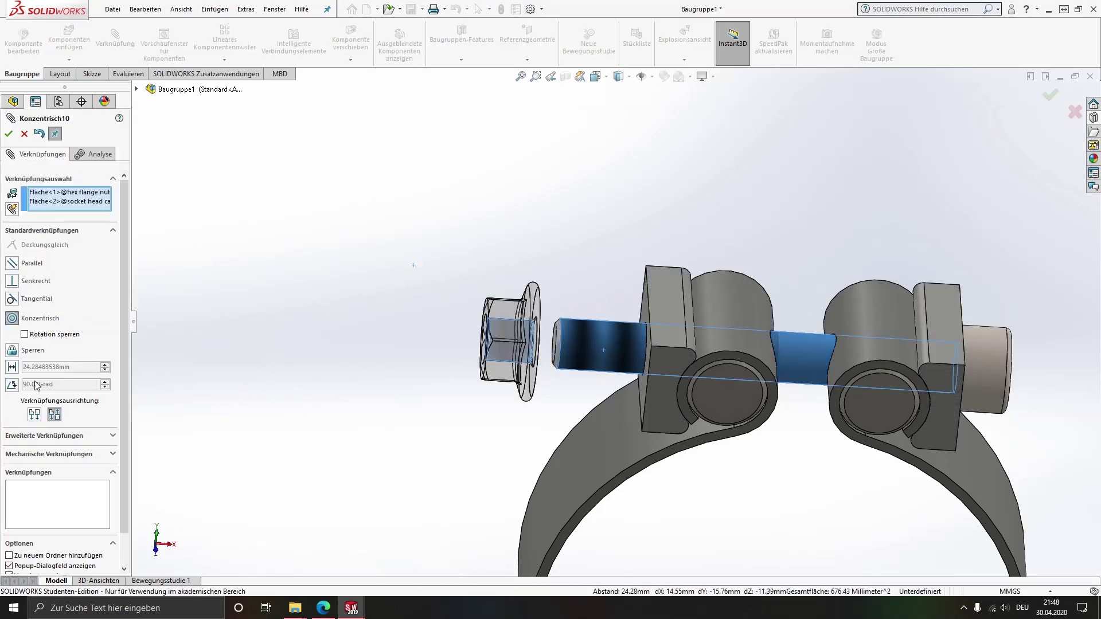
pyautogui.click(37, 336)
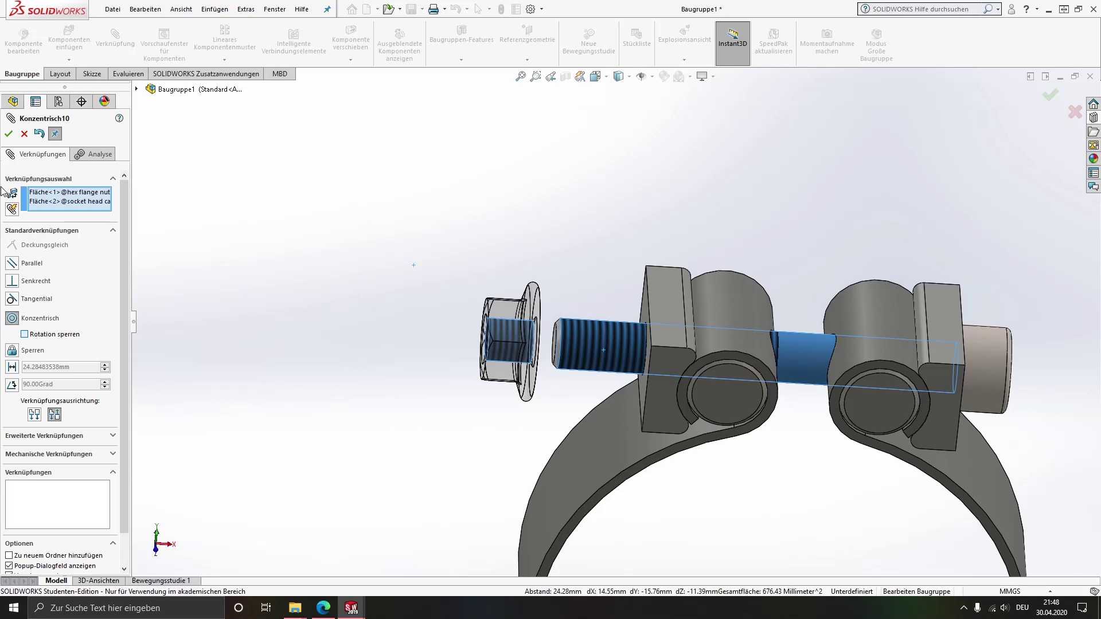
pyautogui.click(9, 134)
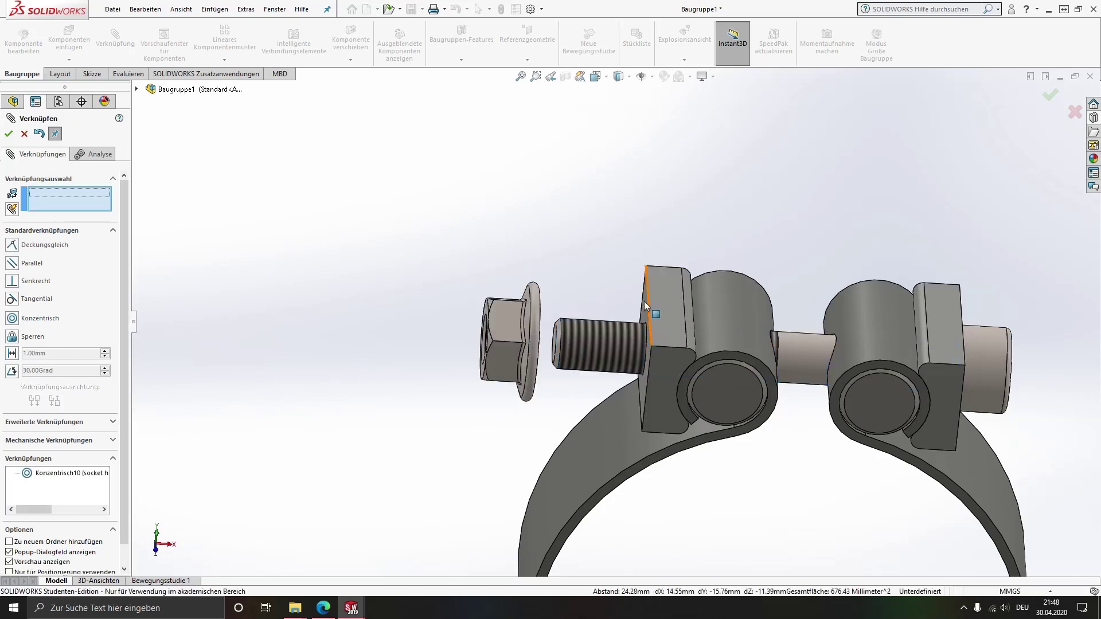
# Step: Make the nut's flange face coincident with the outer face of the clamp lug
pyautogui.scroll(-3, 640, 350)
pyautogui.click(640, 332)
pyautogui.click(450, 333)
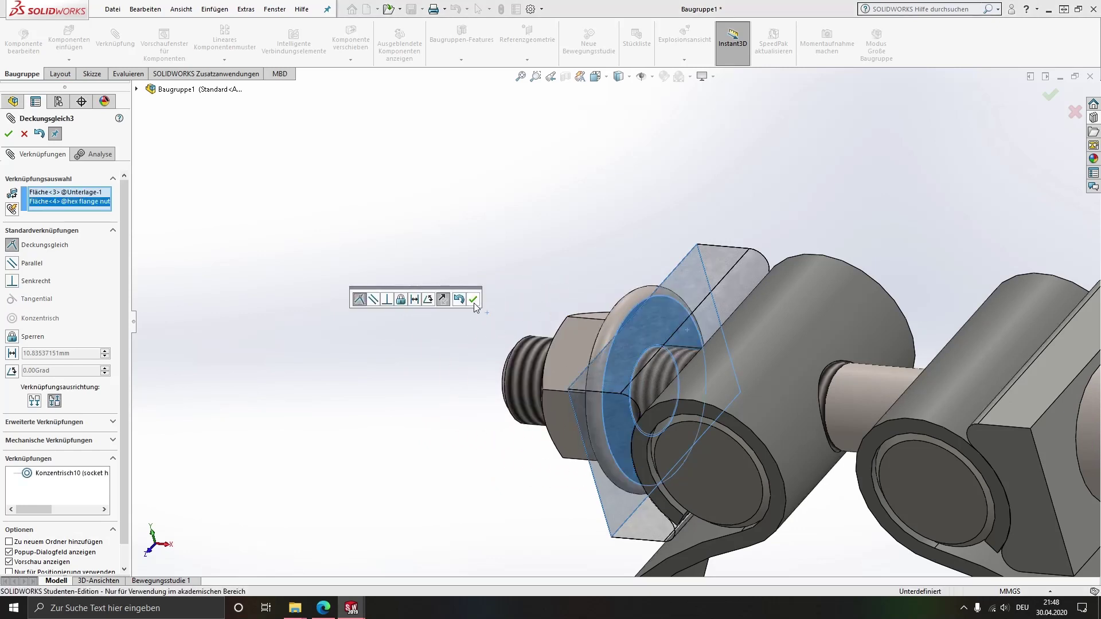
pyautogui.click(474, 303)
pyautogui.press('Escape')
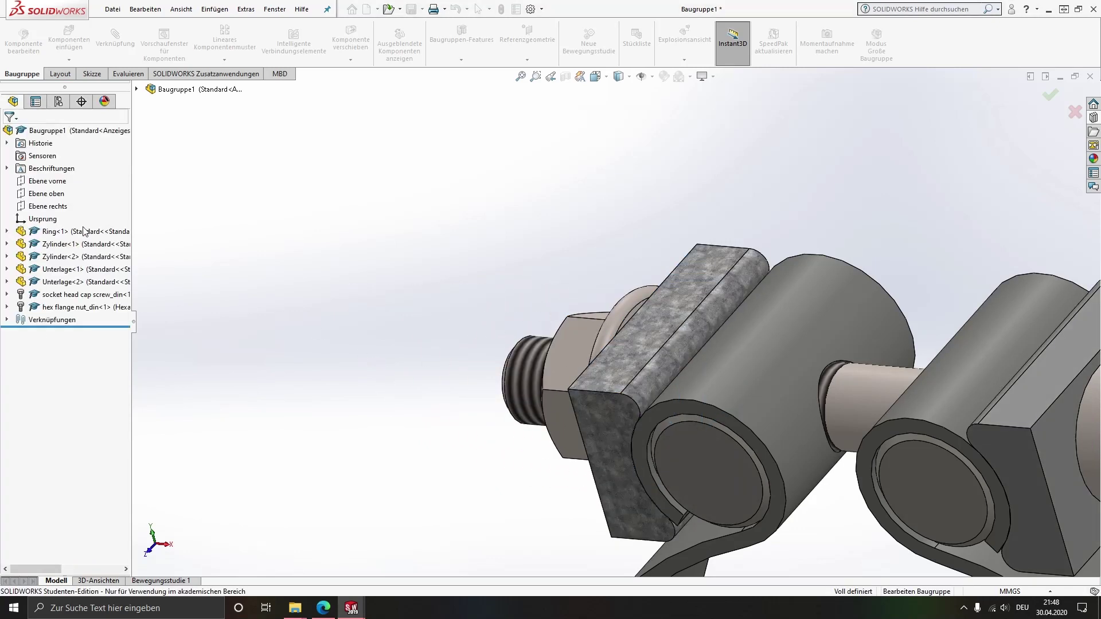
pyautogui.scroll(2, 460, 354)
# Step: Review the finished clamp and save the assembly as Schlauchklemme
pyautogui.scroll(2, 499, 349)
pyautogui.scroll(2, 590, 350)
pyautogui.scroll(2, 735, 400)
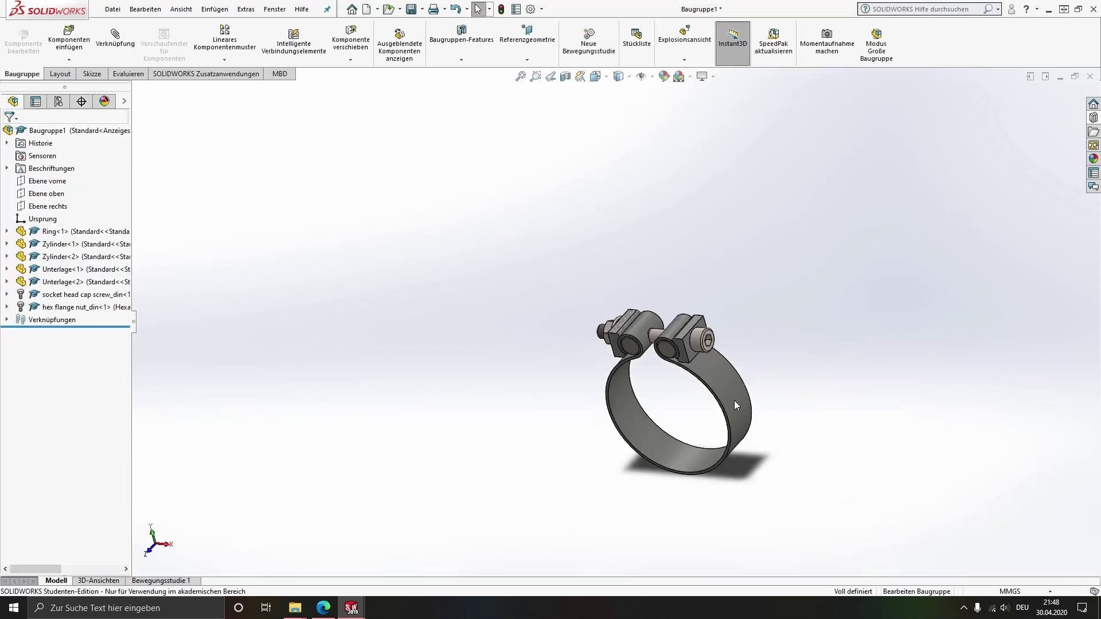
pyautogui.moveTo(734, 401)
pyautogui.mouseDown(button='middle')
pyautogui.moveTo(802, 395)
pyautogui.moveTo(776, 310)
pyautogui.moveTo(727, 363)
pyautogui.mouseUp(button='middle')
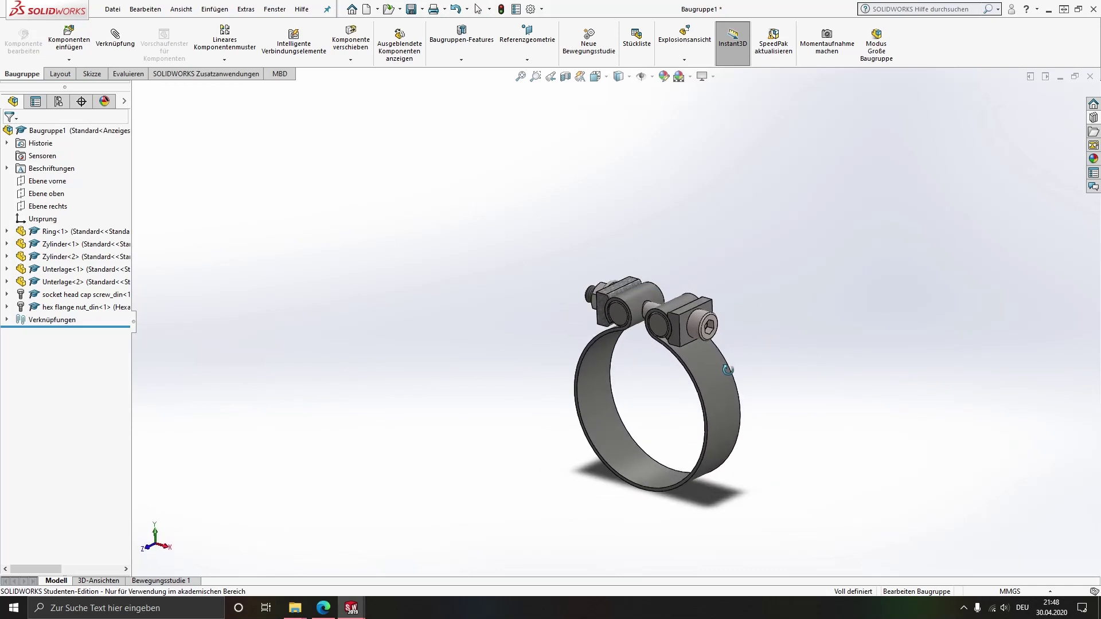
pyautogui.scroll(-2, 726, 361)
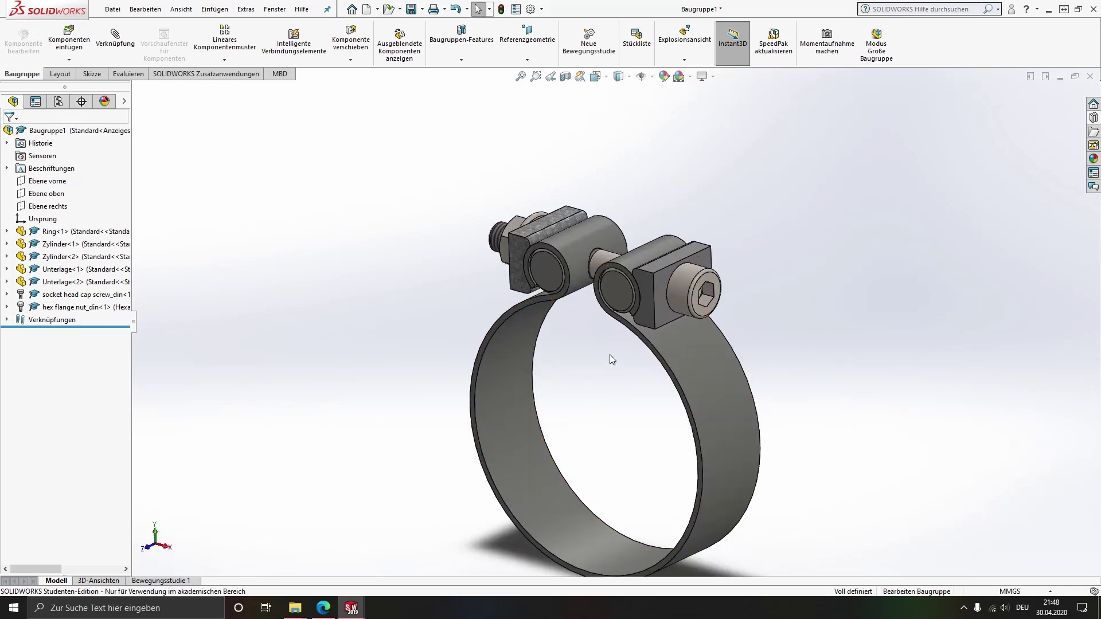
pyautogui.scroll(-1, 613, 367)
pyautogui.keyDown('ctrl'); pyautogui.moveTo(617, 384); pyautogui.dragTo(573, 340, button='middle'); pyautogui.keyUp('ctrl')
pyautogui.write('Schlauchklemme')
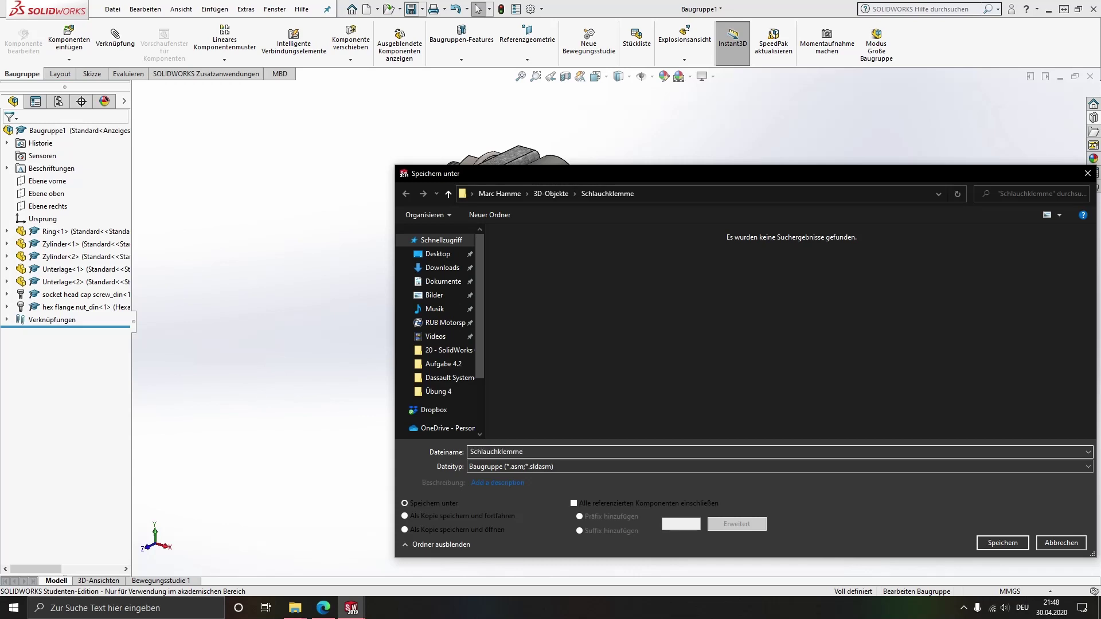
pyautogui.press('Return')
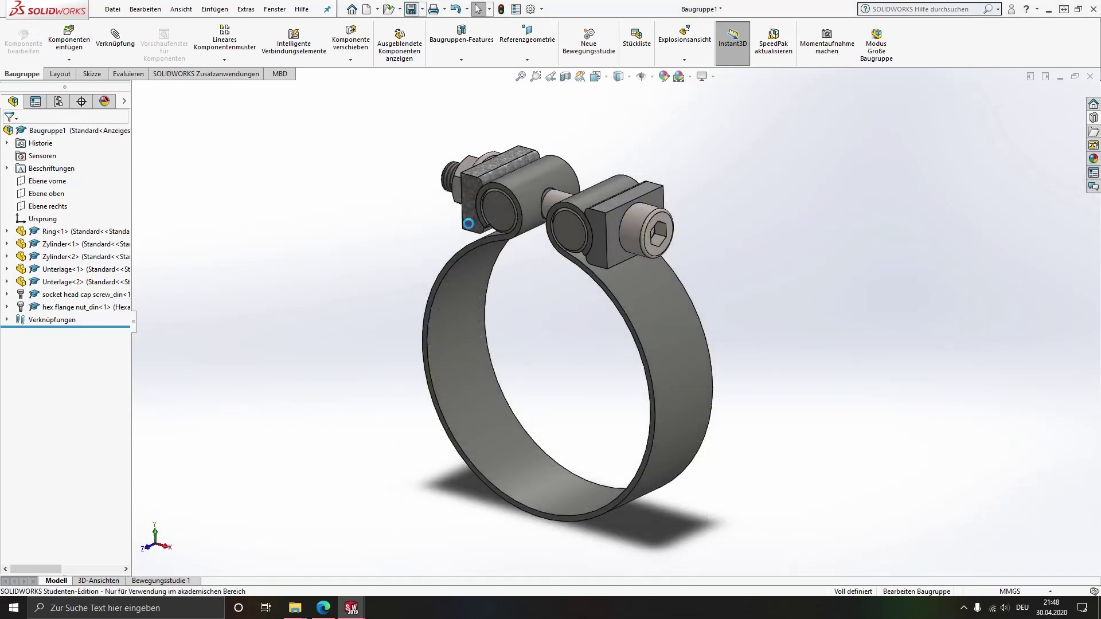